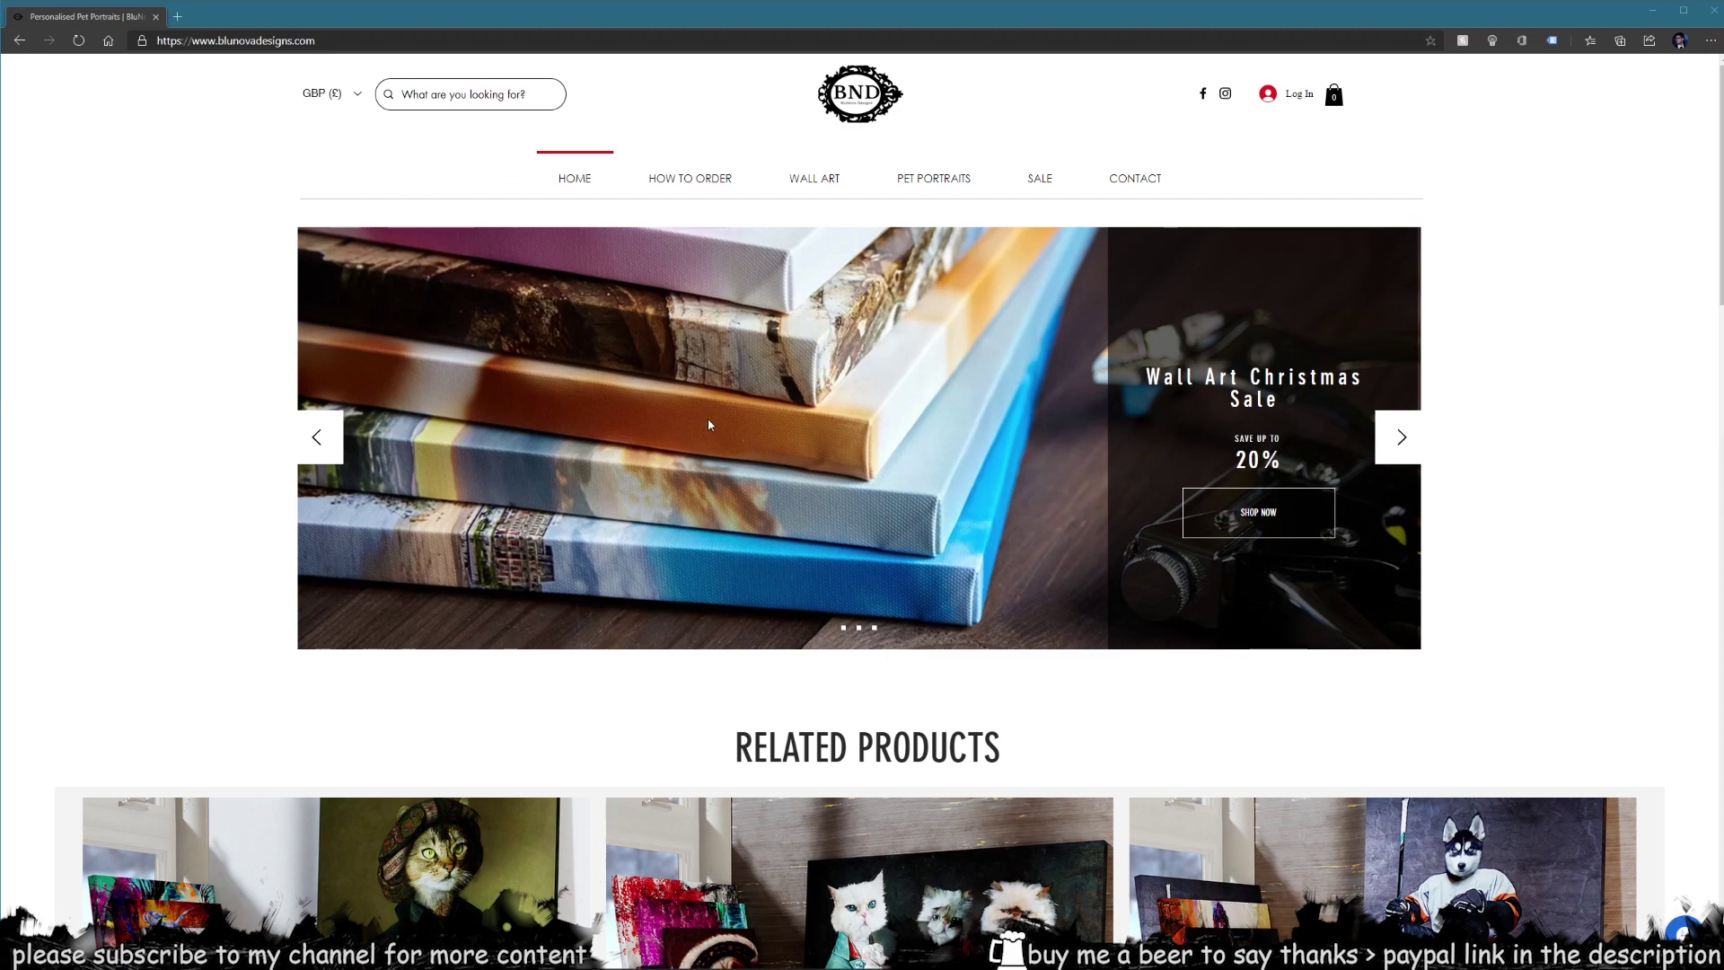
- Look over the related products and personalised pet portrait sections on the BluNova Designs home page
{"action": "scroll", "coordinate": [796, 432], "scroll_direction": "down", "scroll_amount": 2}
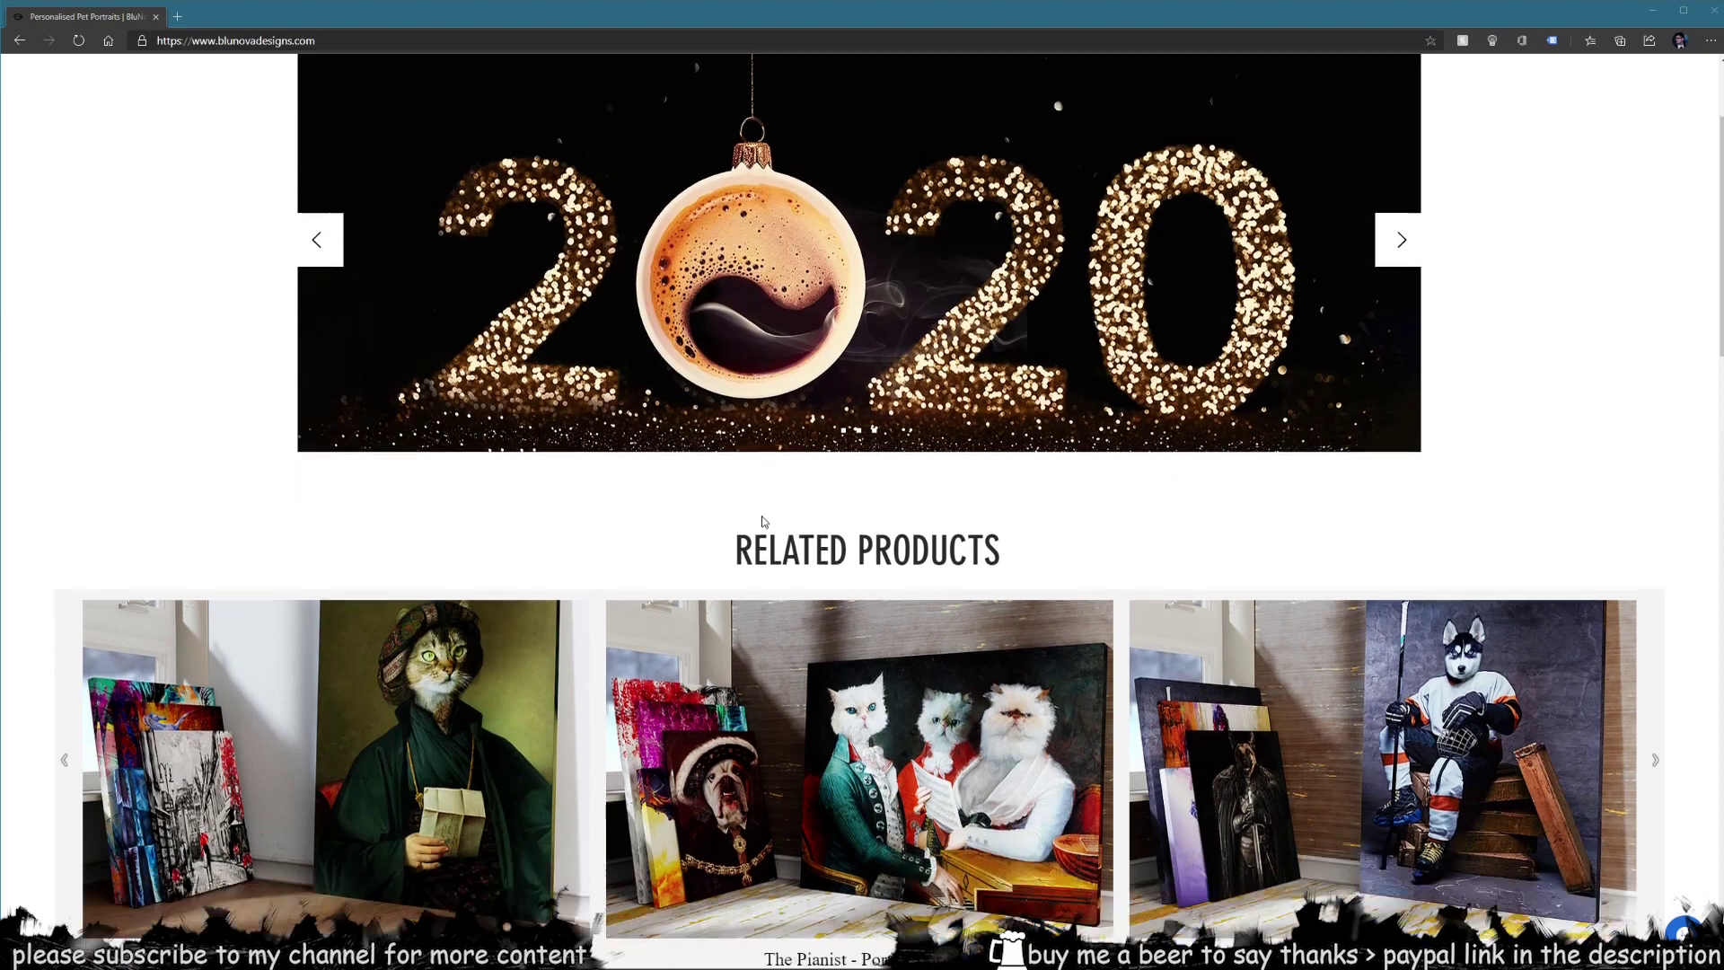
{"action": "scroll", "coordinate": [772, 525], "scroll_direction": "down", "scroll_amount": 4}
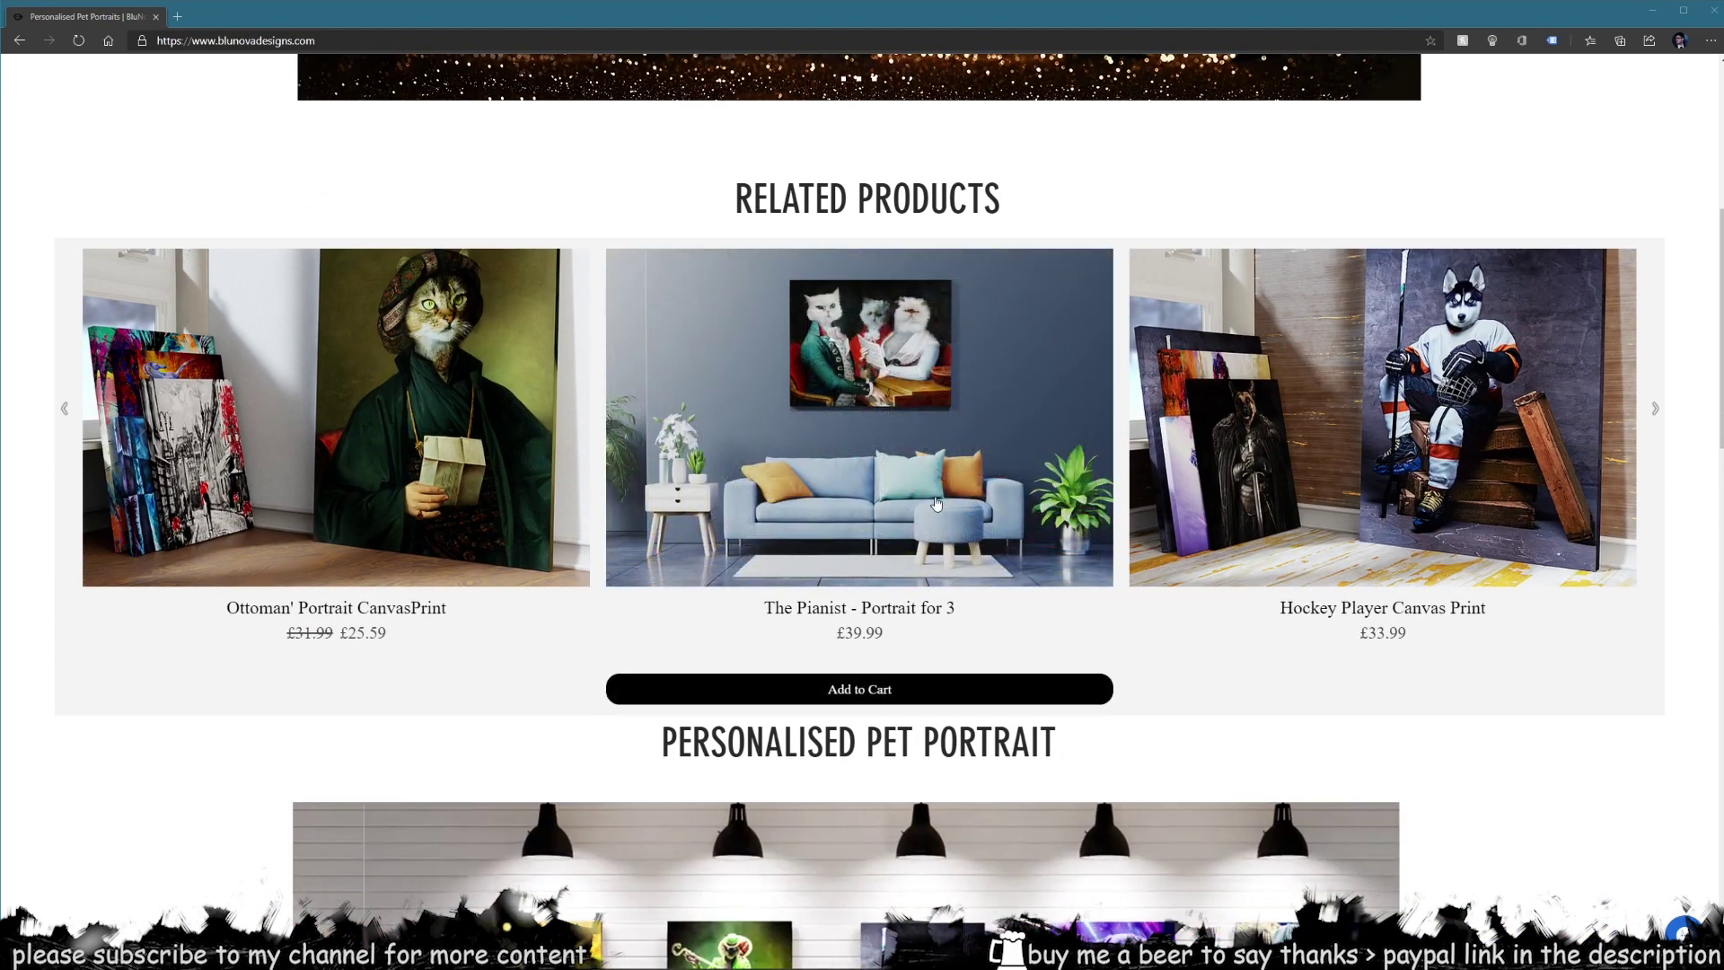
{"action": "scroll", "coordinate": [454, 332], "scroll_direction": "down", "scroll_amount": 2}
{"action": "scroll", "coordinate": [454, 332], "scroll_direction": "down", "scroll_amount": 6}
{"action": "scroll", "coordinate": [692, 589], "scroll_direction": "up", "scroll_amount": 13}
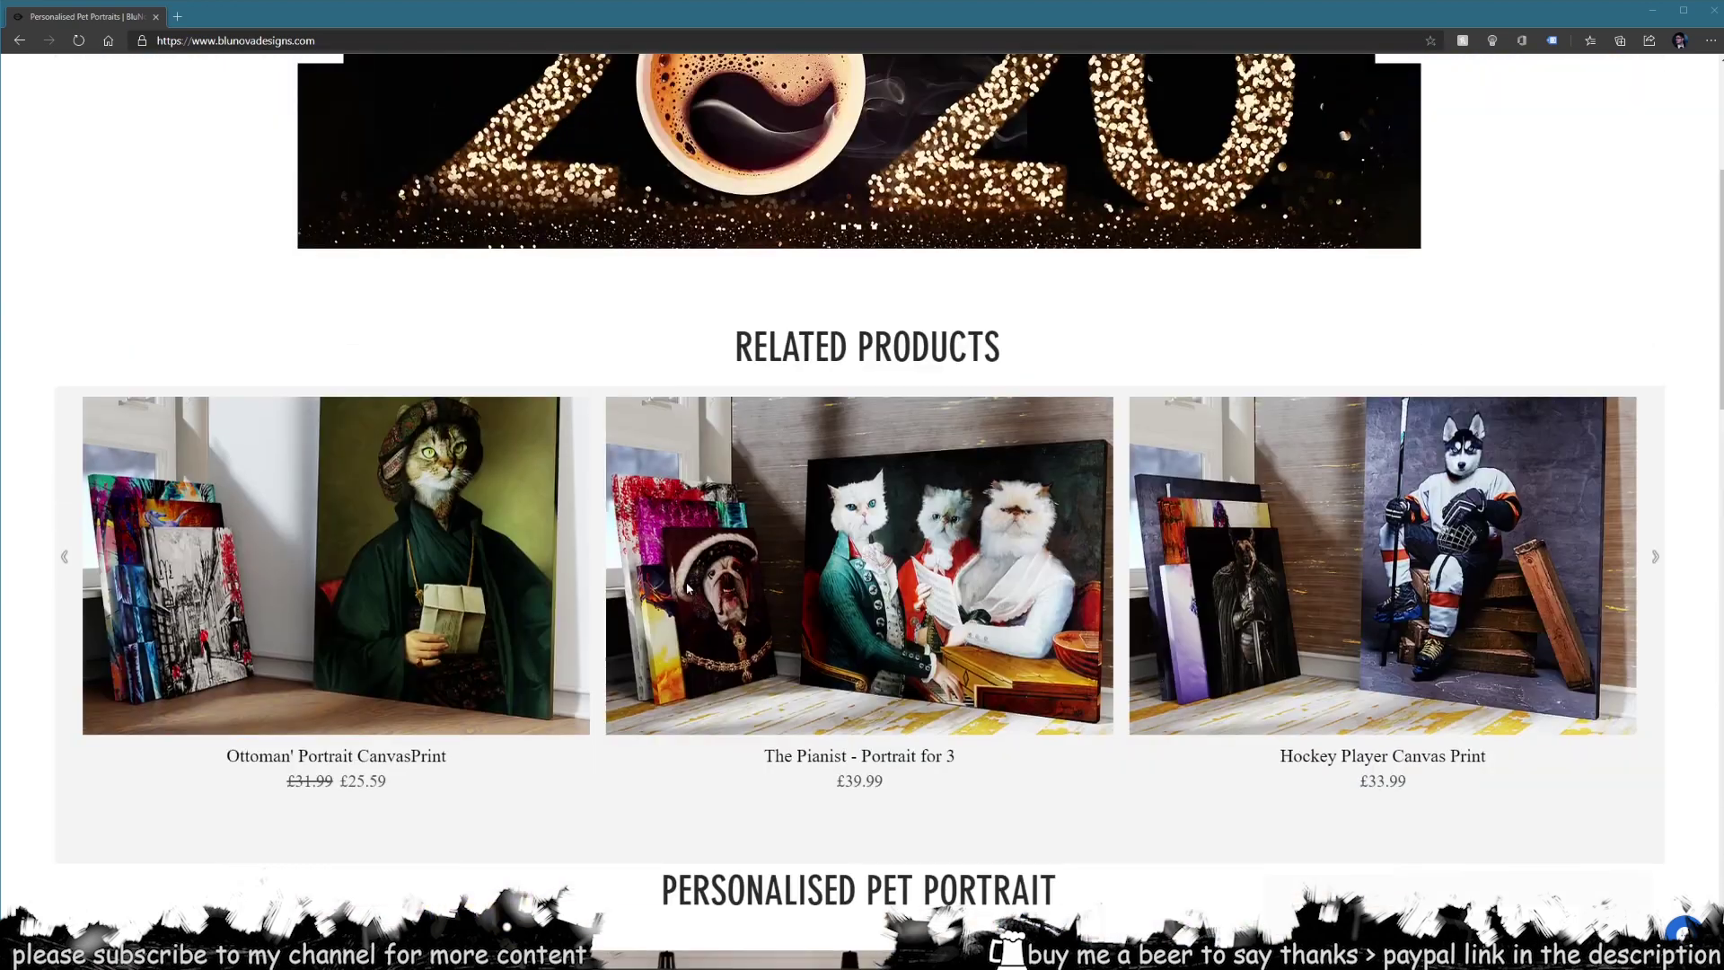
- Open the pet portraits page and look through its canvas, cushion, framed, magic mug and fleece blanket offers
{"action": "left_click", "coordinate": [922, 183]}
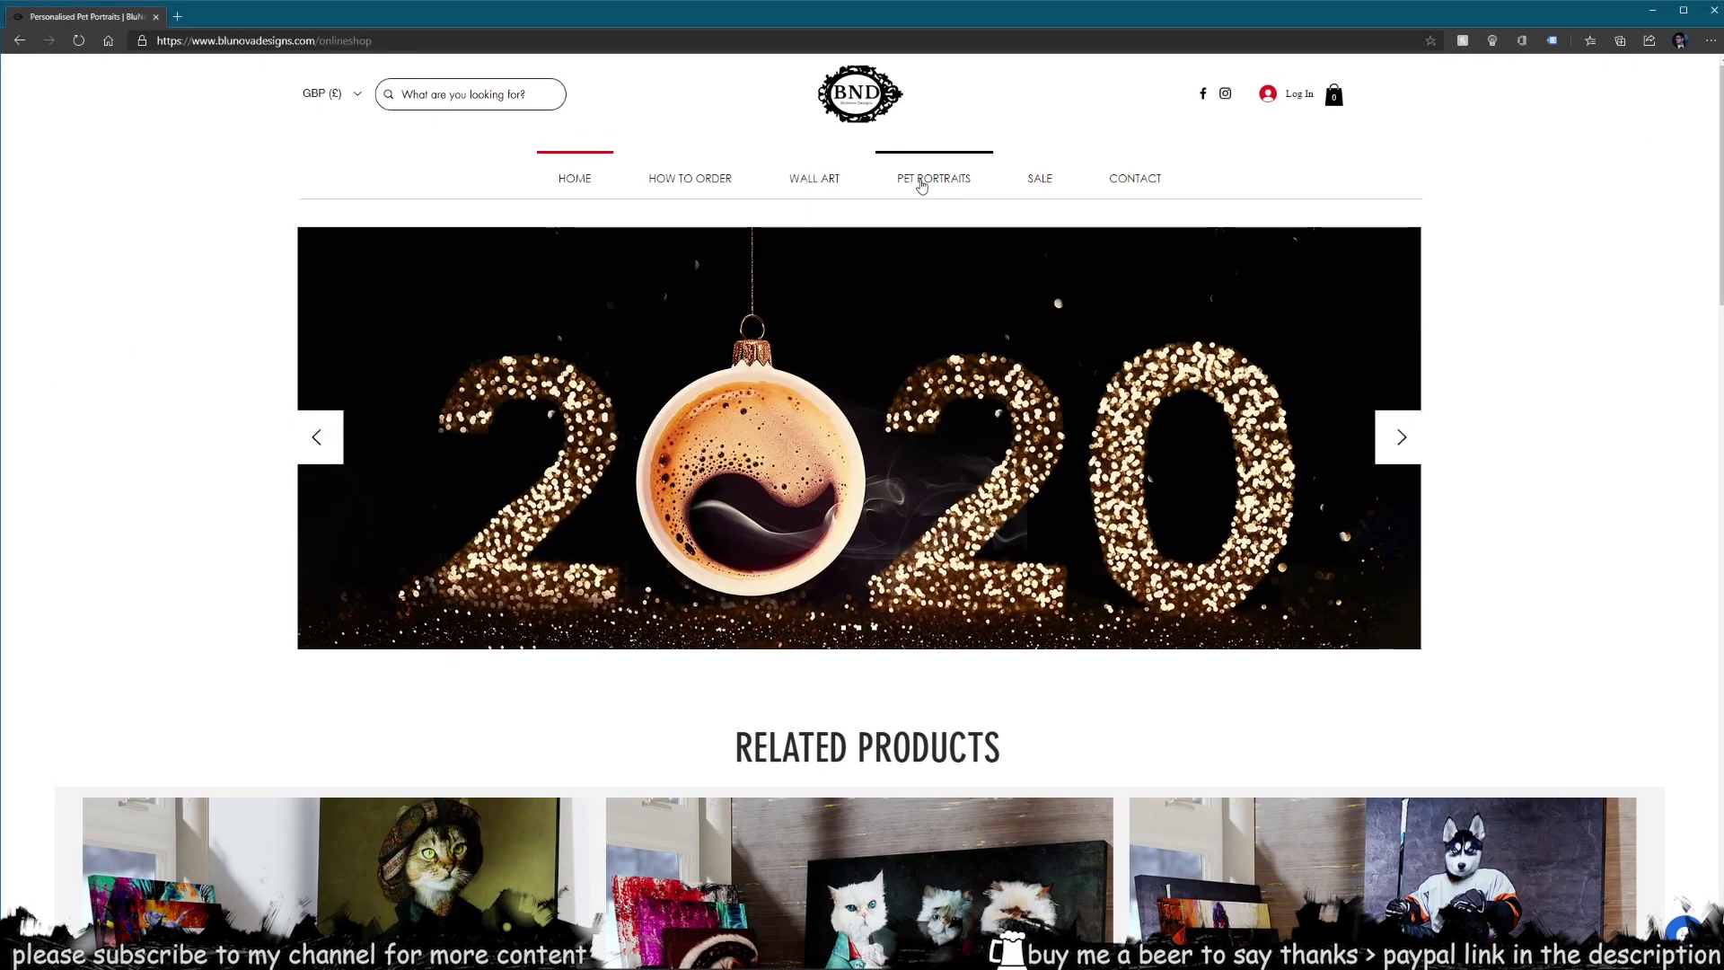
{"action": "scroll", "coordinate": [860, 430], "scroll_direction": "down", "scroll_amount": 3}
{"action": "scroll", "coordinate": [848, 426], "scroll_direction": "up", "scroll_amount": 3}
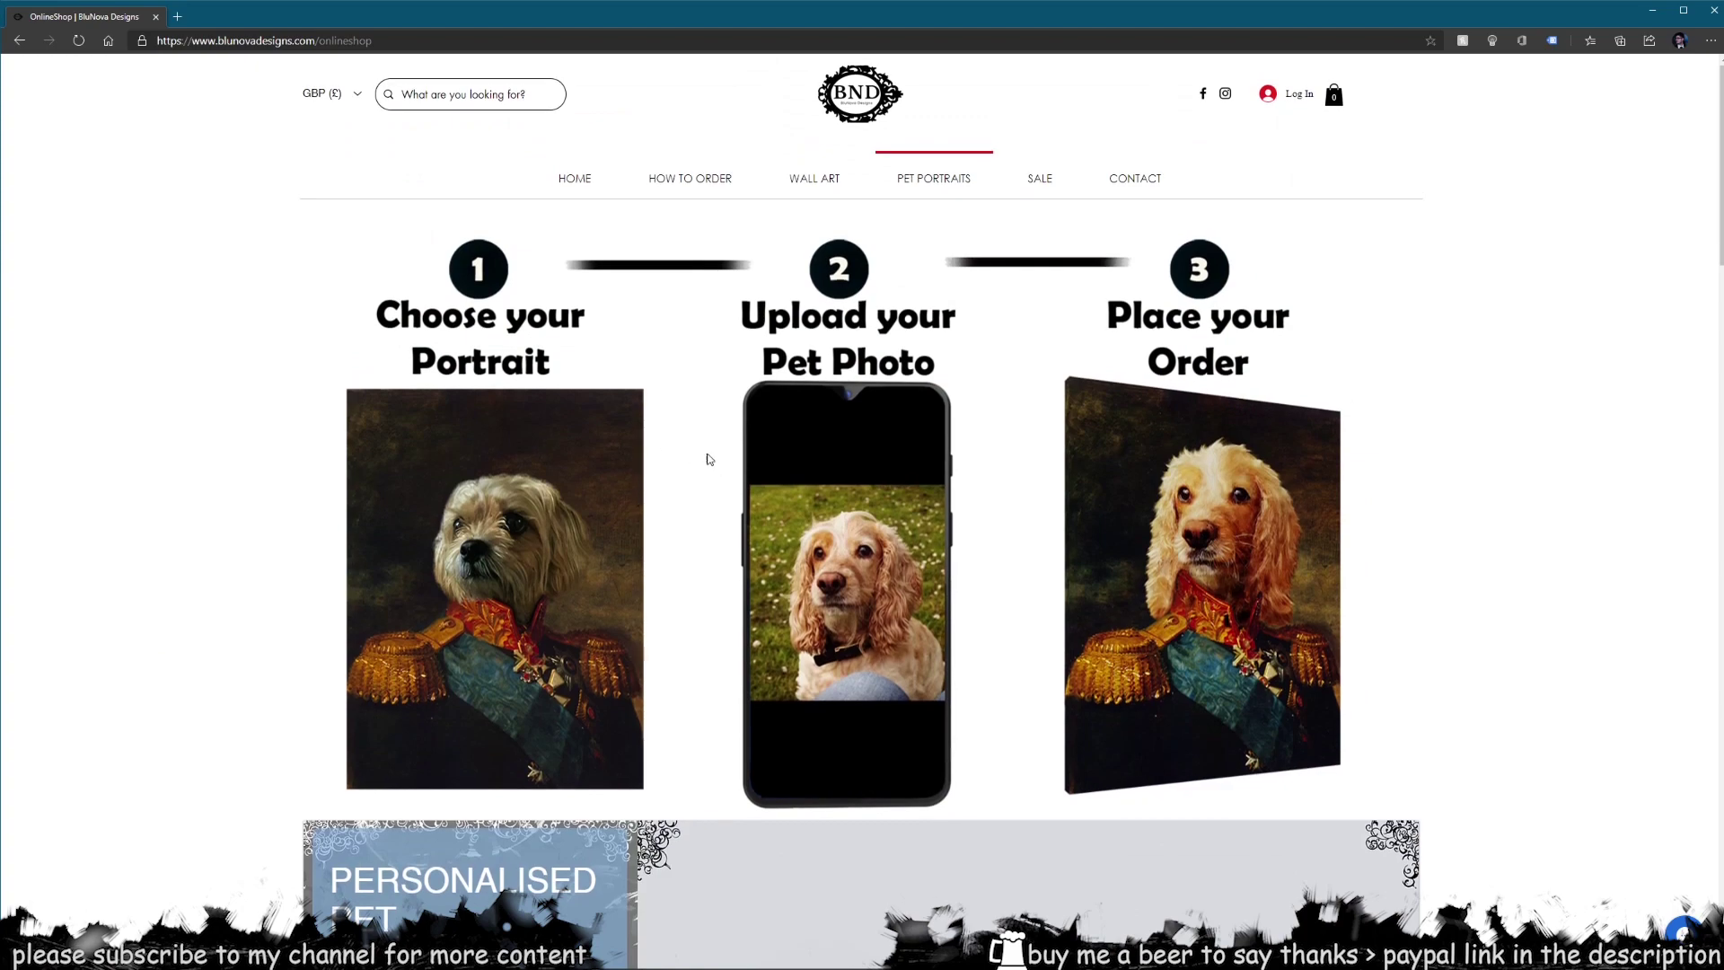
{"action": "scroll", "coordinate": [1006, 453], "scroll_direction": "down", "scroll_amount": 7}
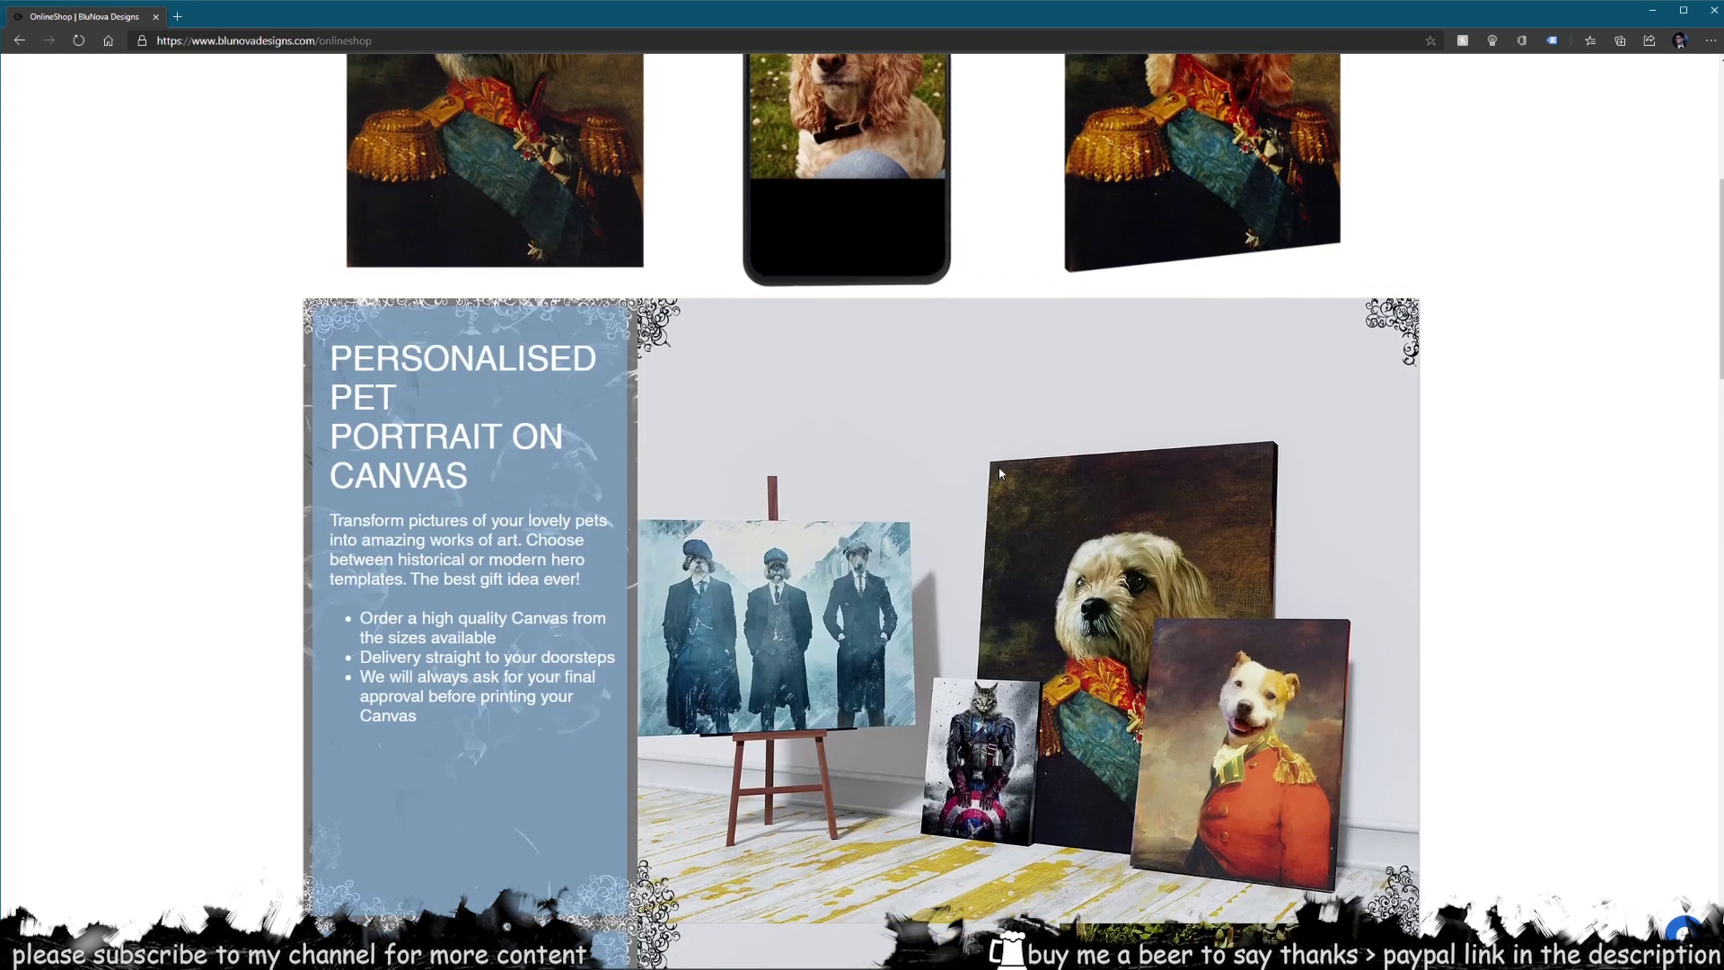
{"action": "scroll", "coordinate": [774, 429], "scroll_direction": "down", "scroll_amount": 12}
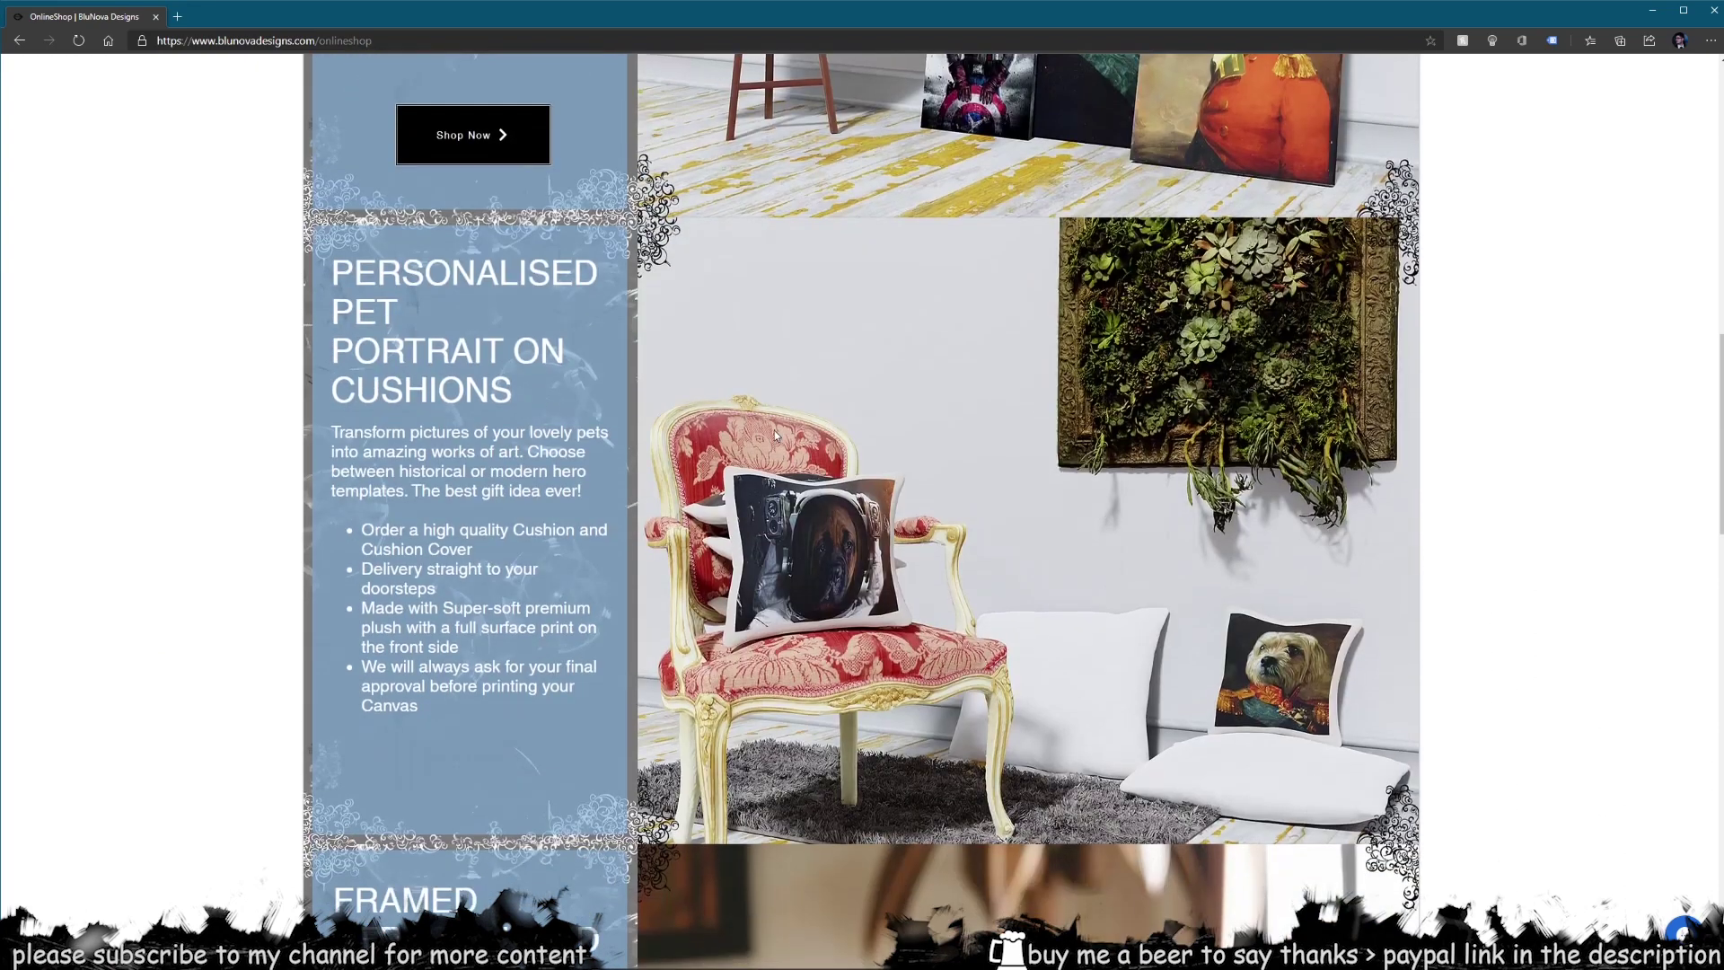
{"action": "scroll", "coordinate": [788, 431], "scroll_direction": "down", "scroll_amount": 8}
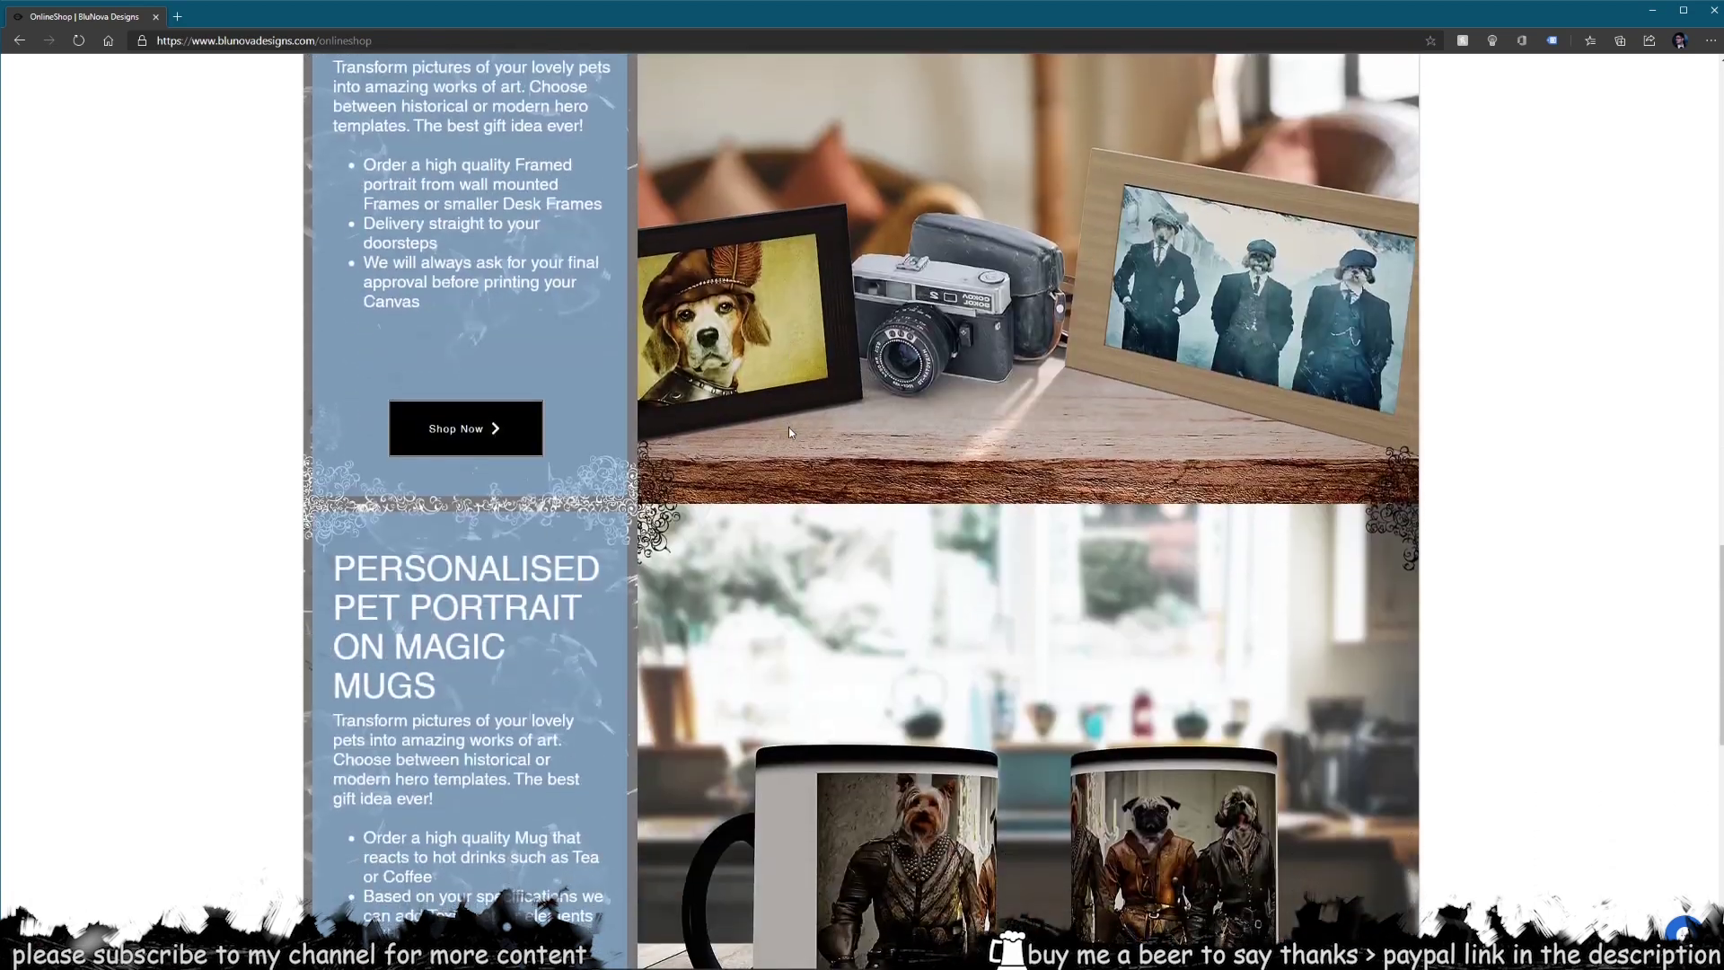
{"action": "scroll", "coordinate": [786, 431], "scroll_direction": "down", "scroll_amount": 6}
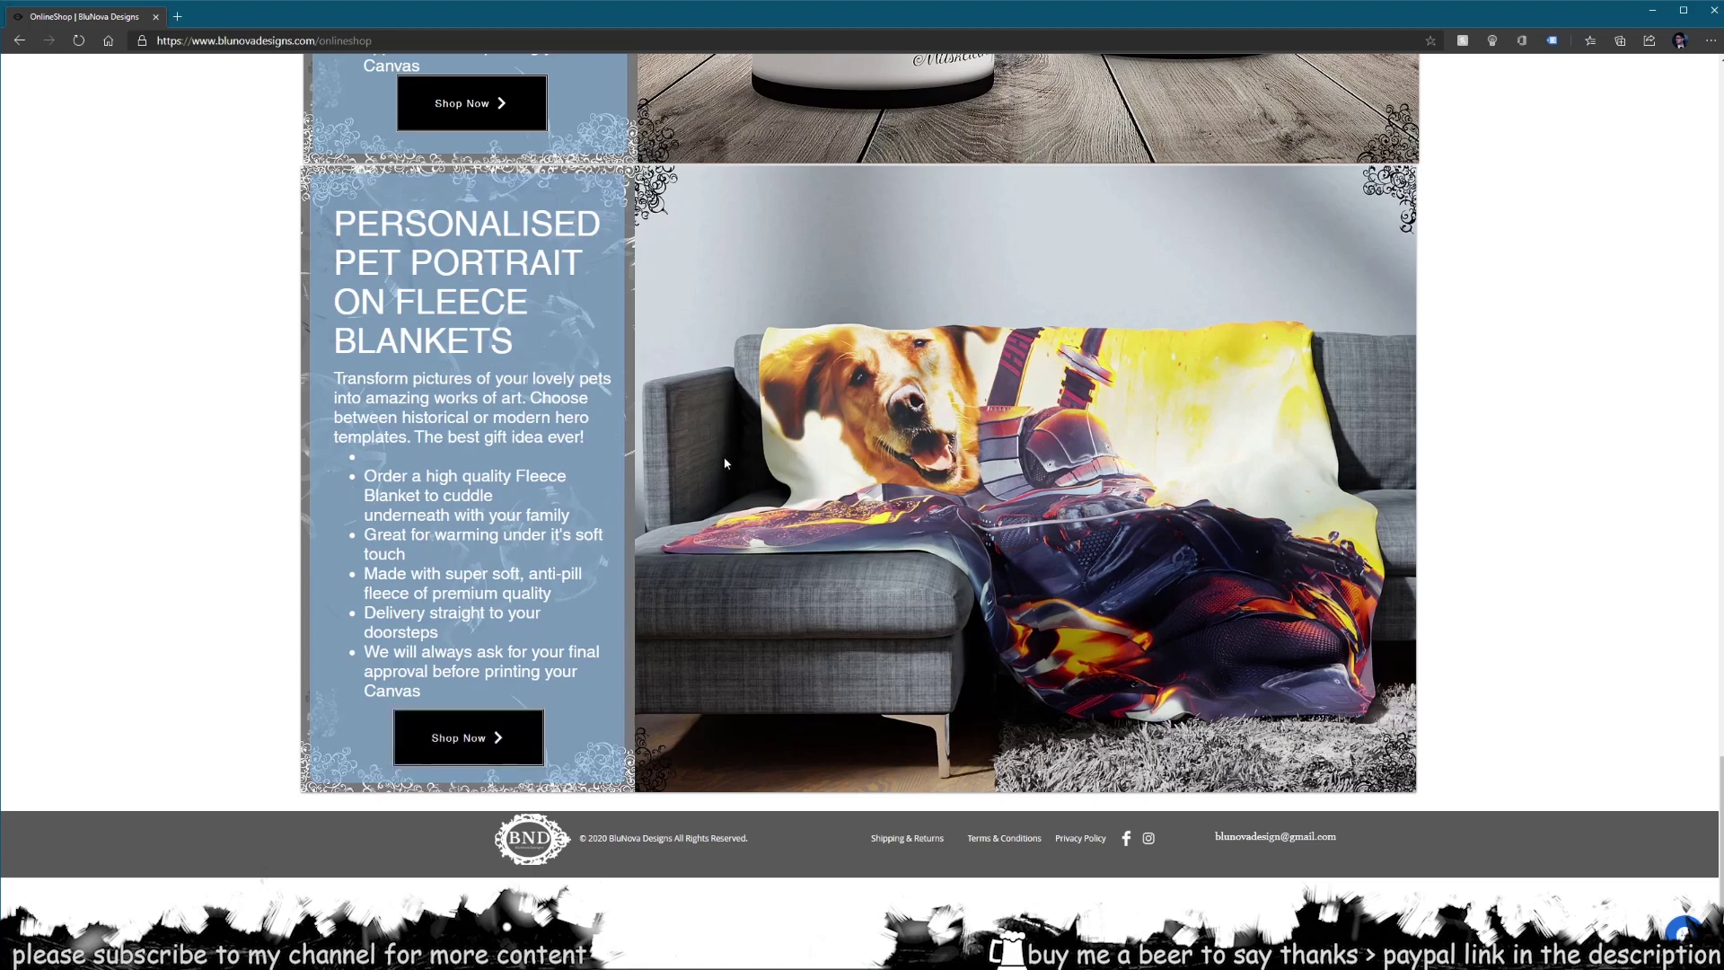
{"action": "scroll", "coordinate": [764, 458], "scroll_direction": "up", "scroll_amount": 18}
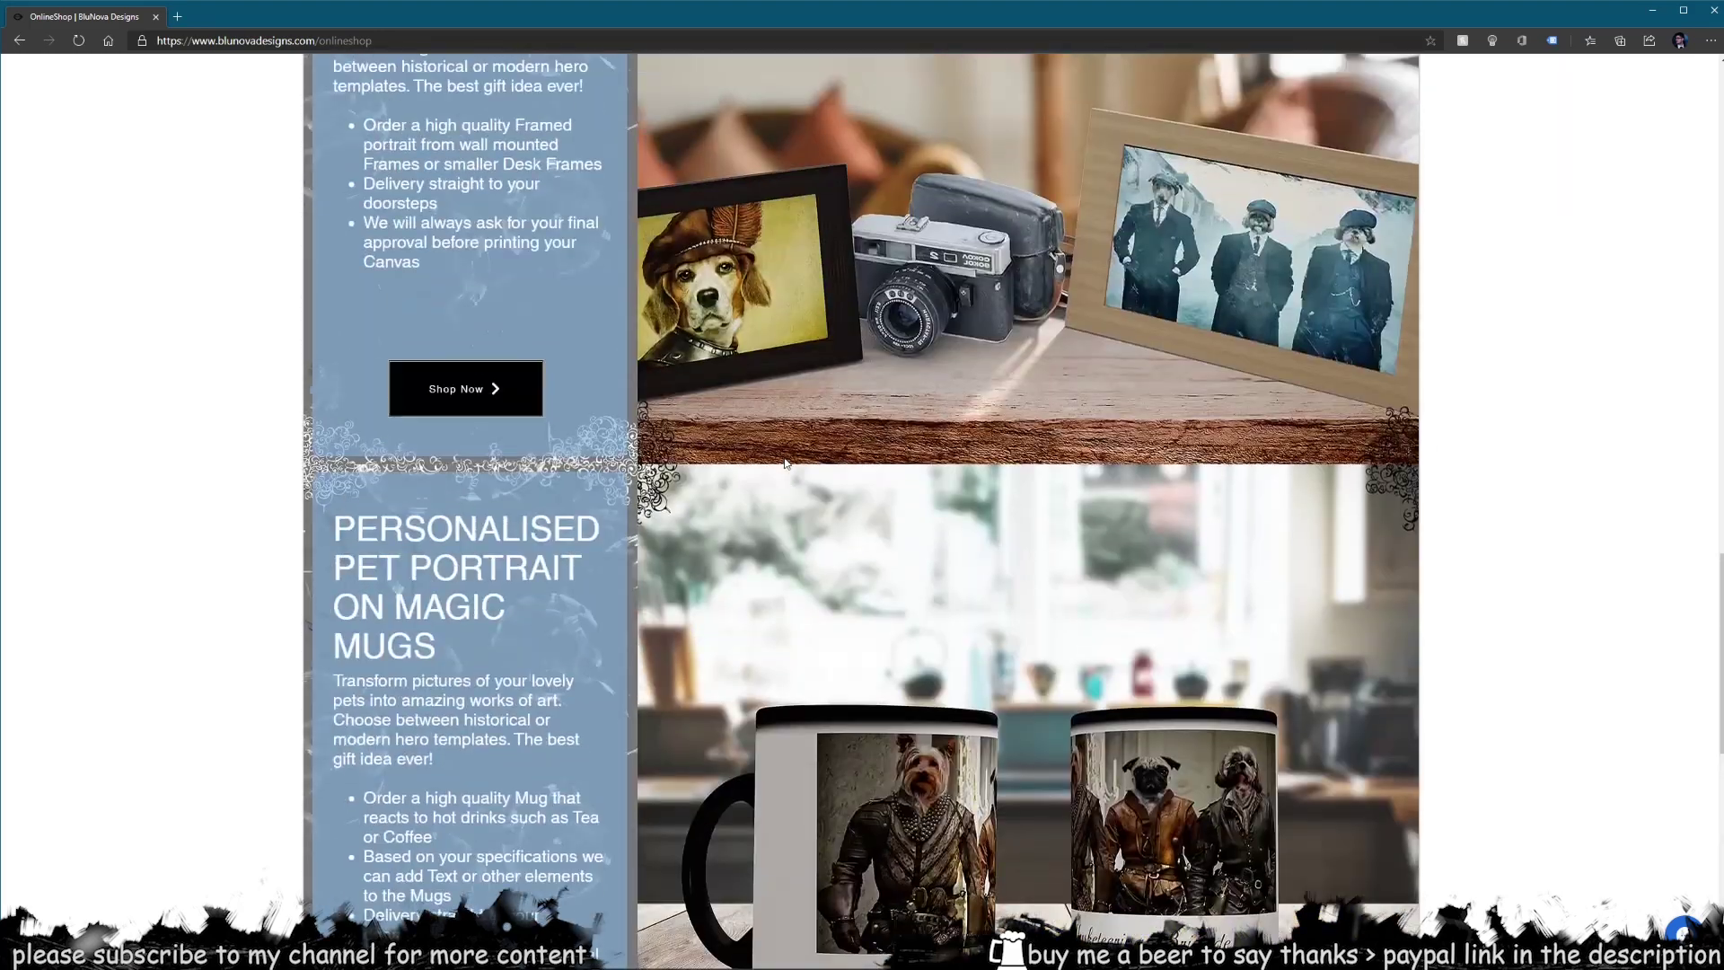
{"action": "scroll", "coordinate": [785, 462], "scroll_direction": "up", "scroll_amount": 14}
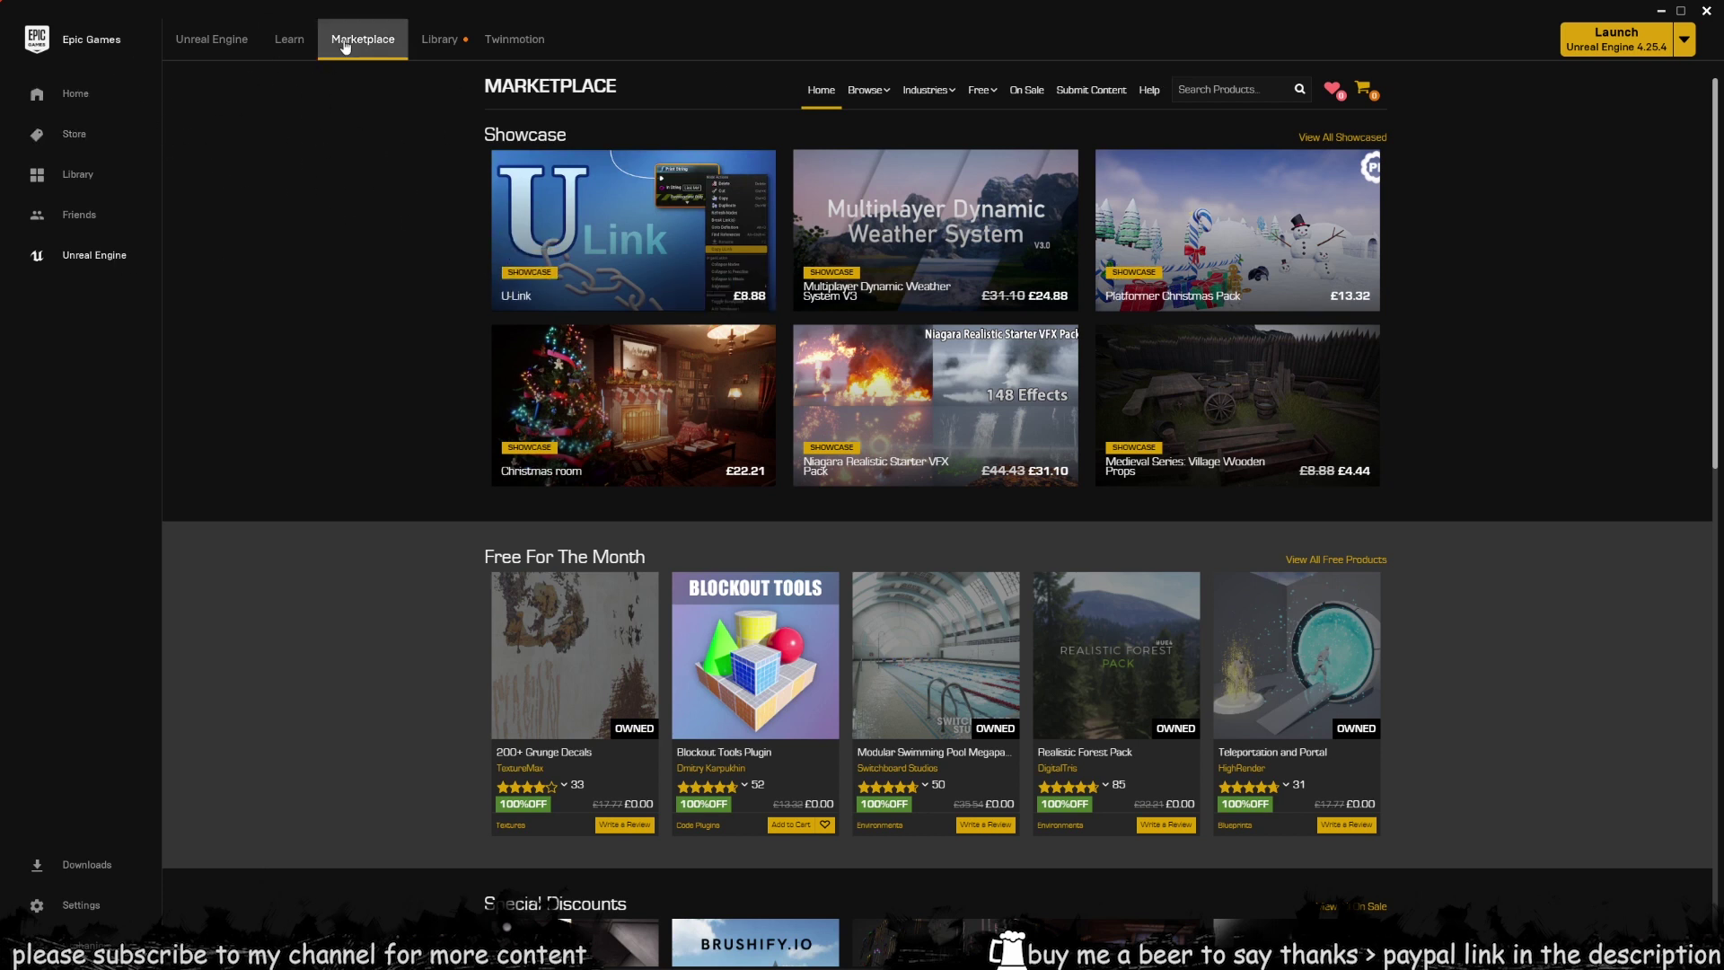
- In the Epic Games Launcher, search the Marketplace for "factory" and open the Factory Environment Collection
{"action": "left_click", "coordinate": [1264, 86]}
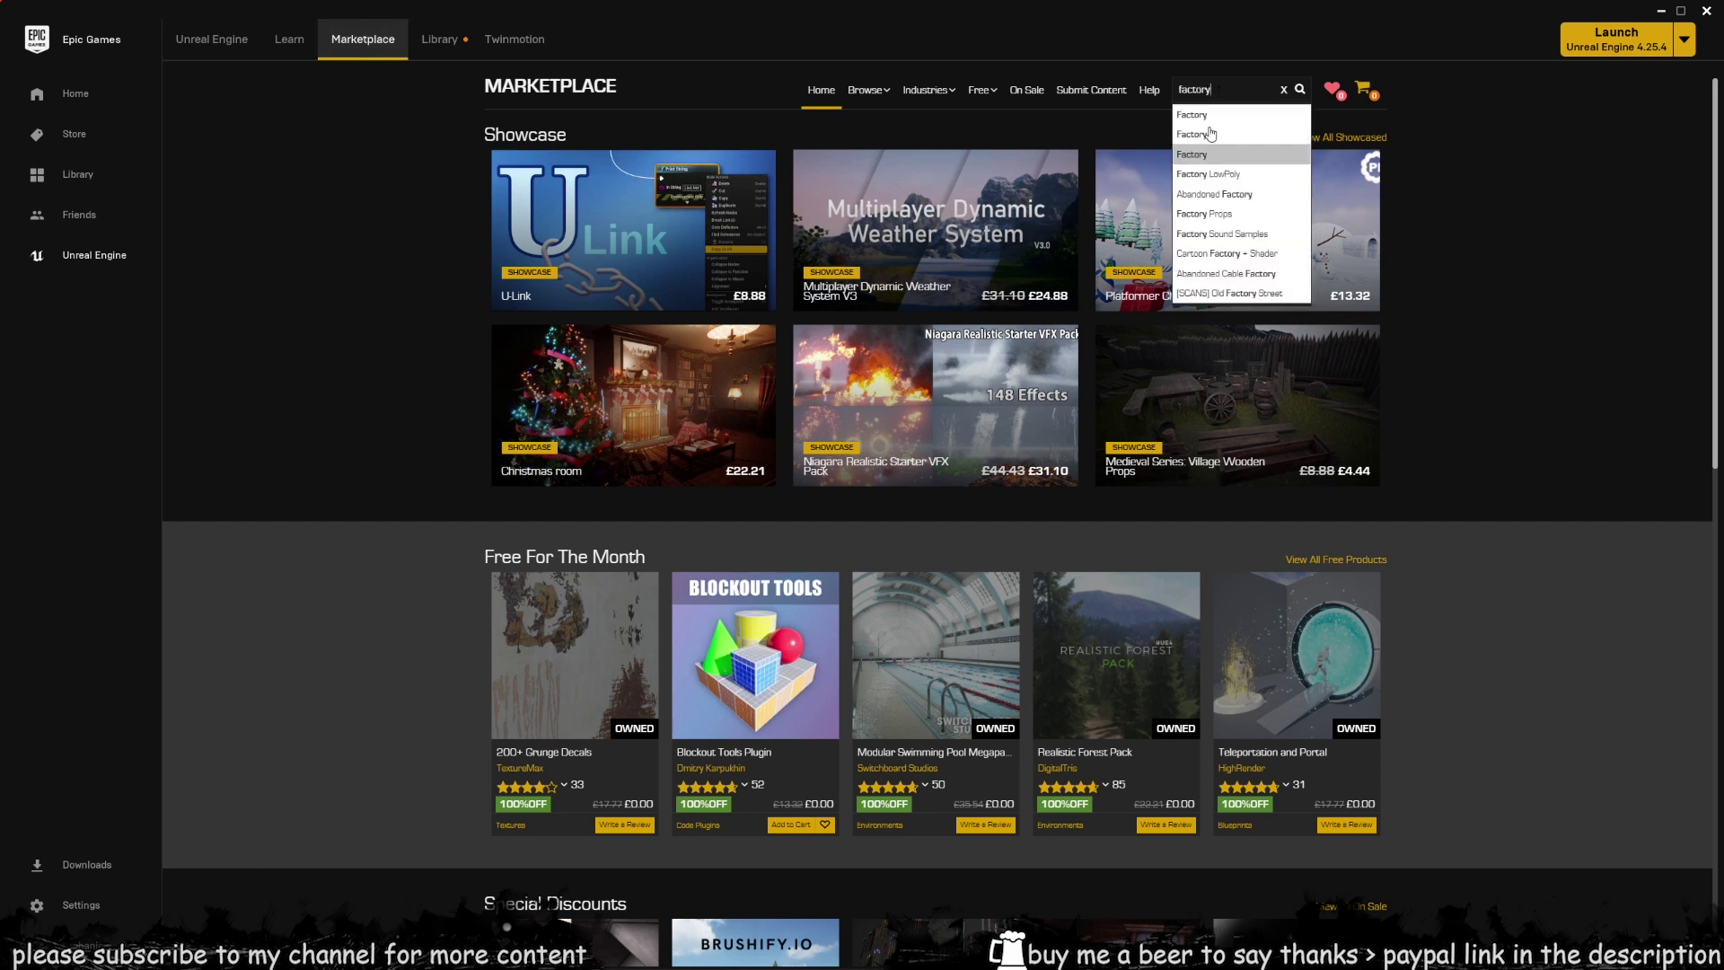
{"action": "left_click", "coordinate": [1211, 134]}
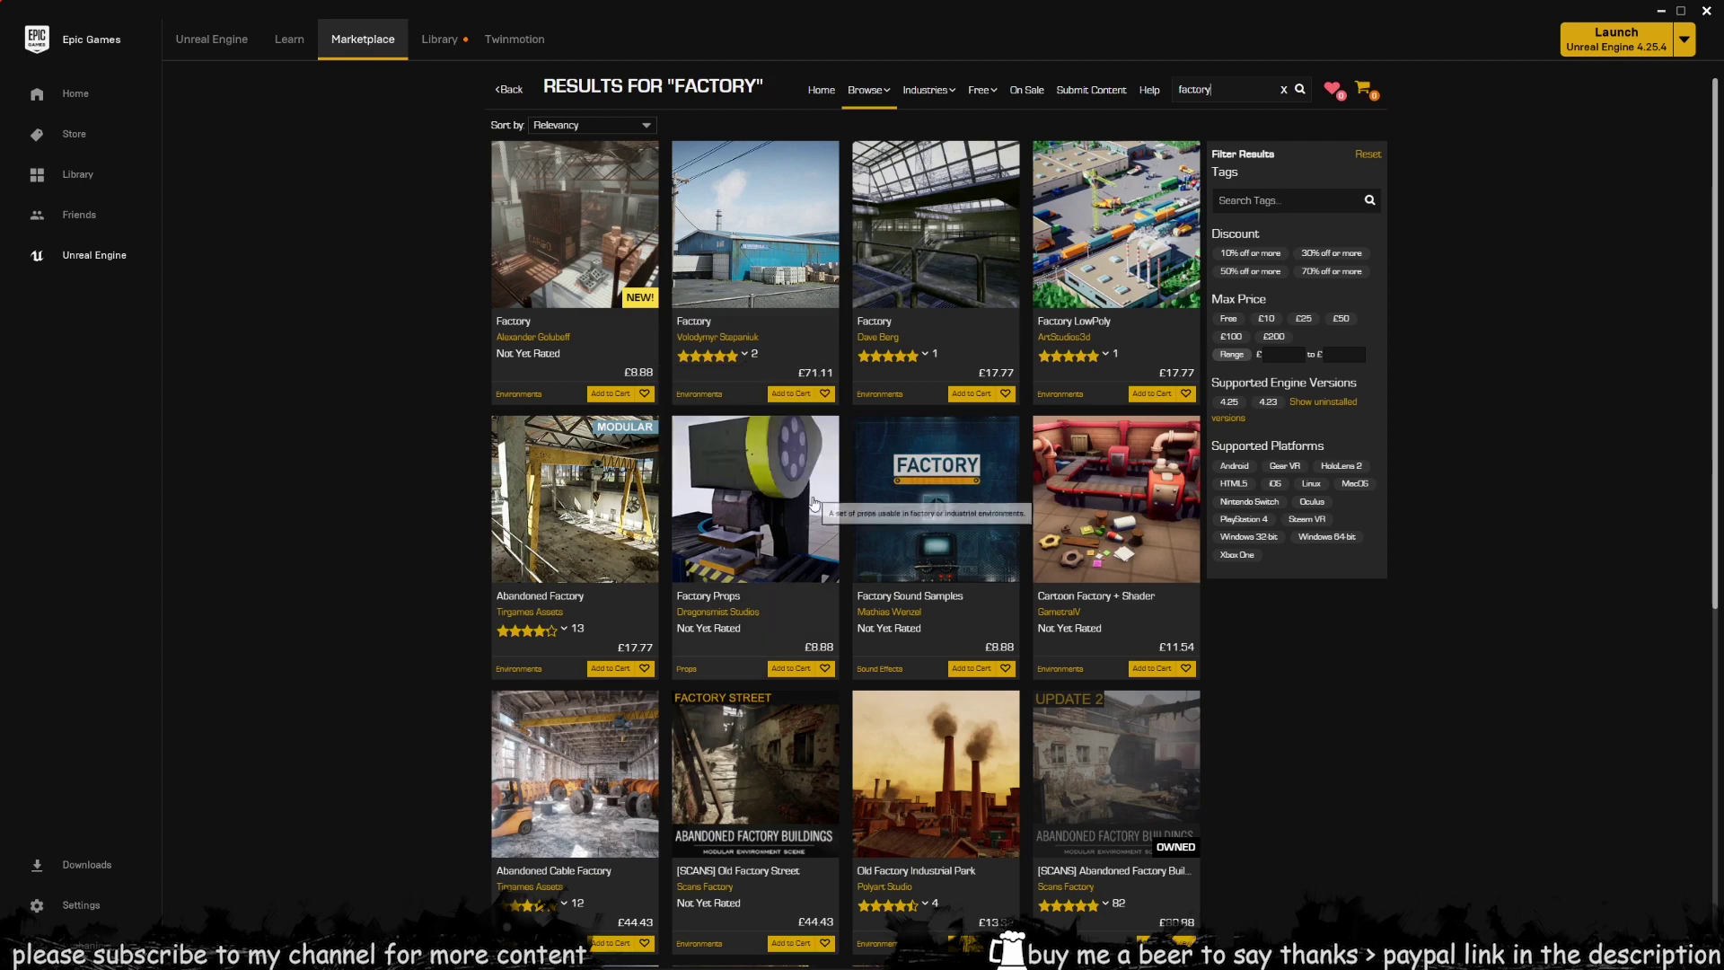
{"action": "scroll", "coordinate": [871, 268], "scroll_direction": "down", "scroll_amount": 6}
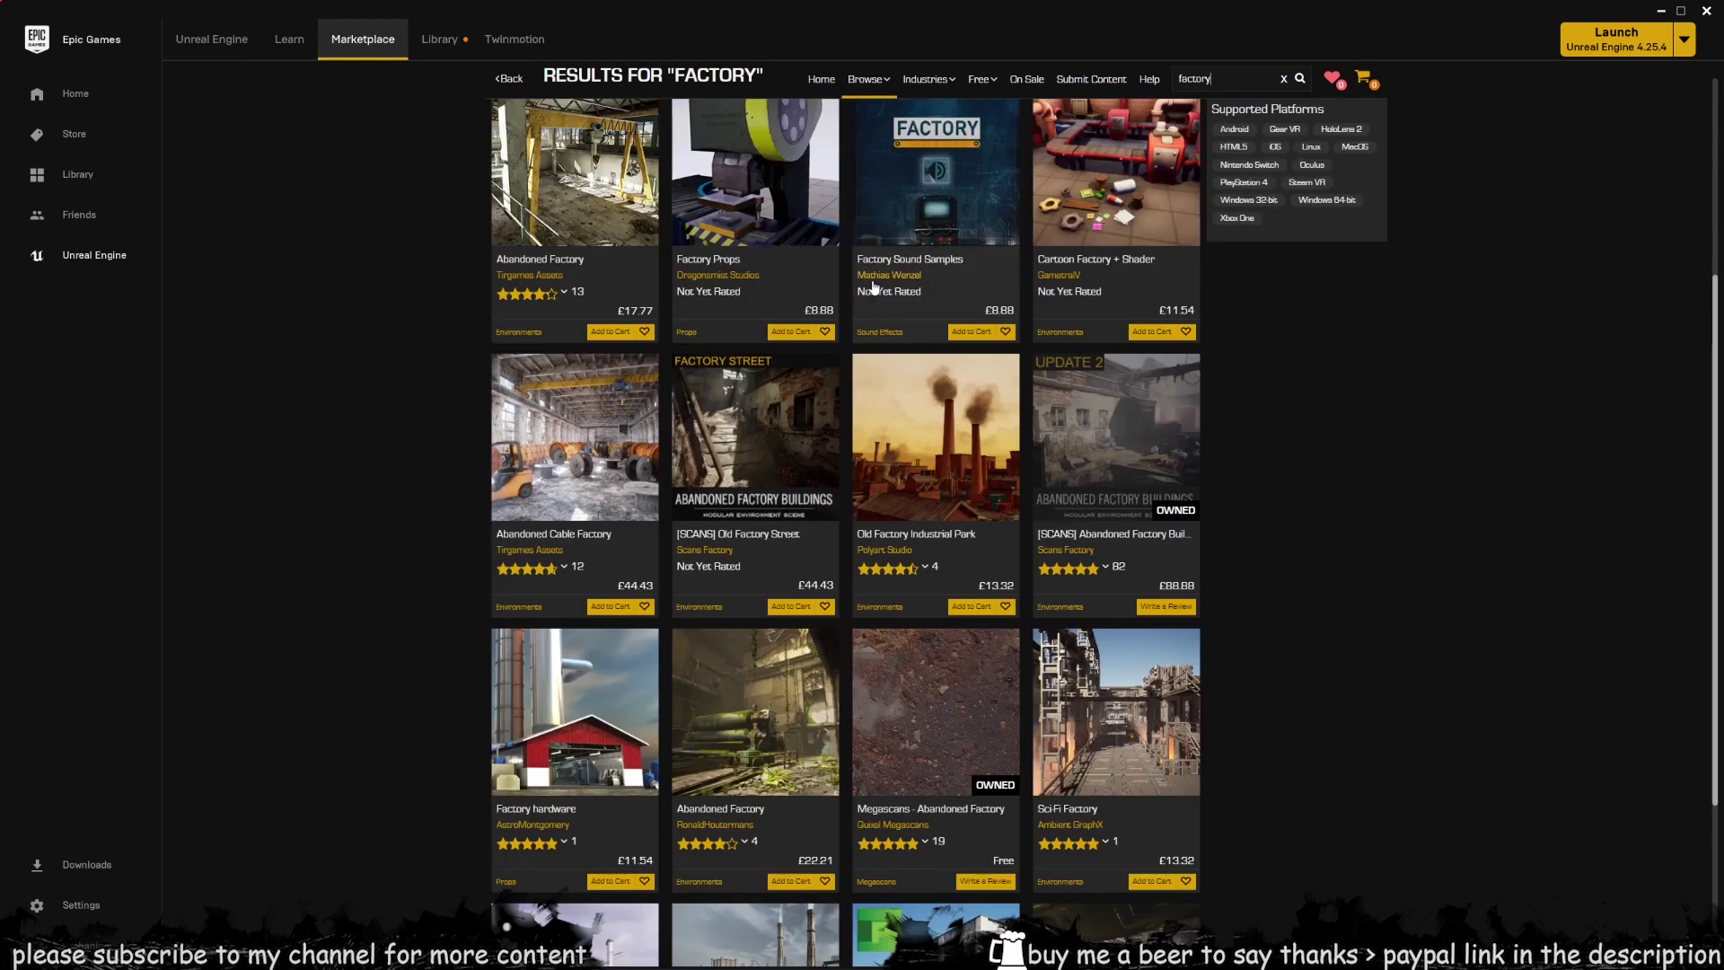
{"action": "mouse_move", "coordinate": [893, 375]}
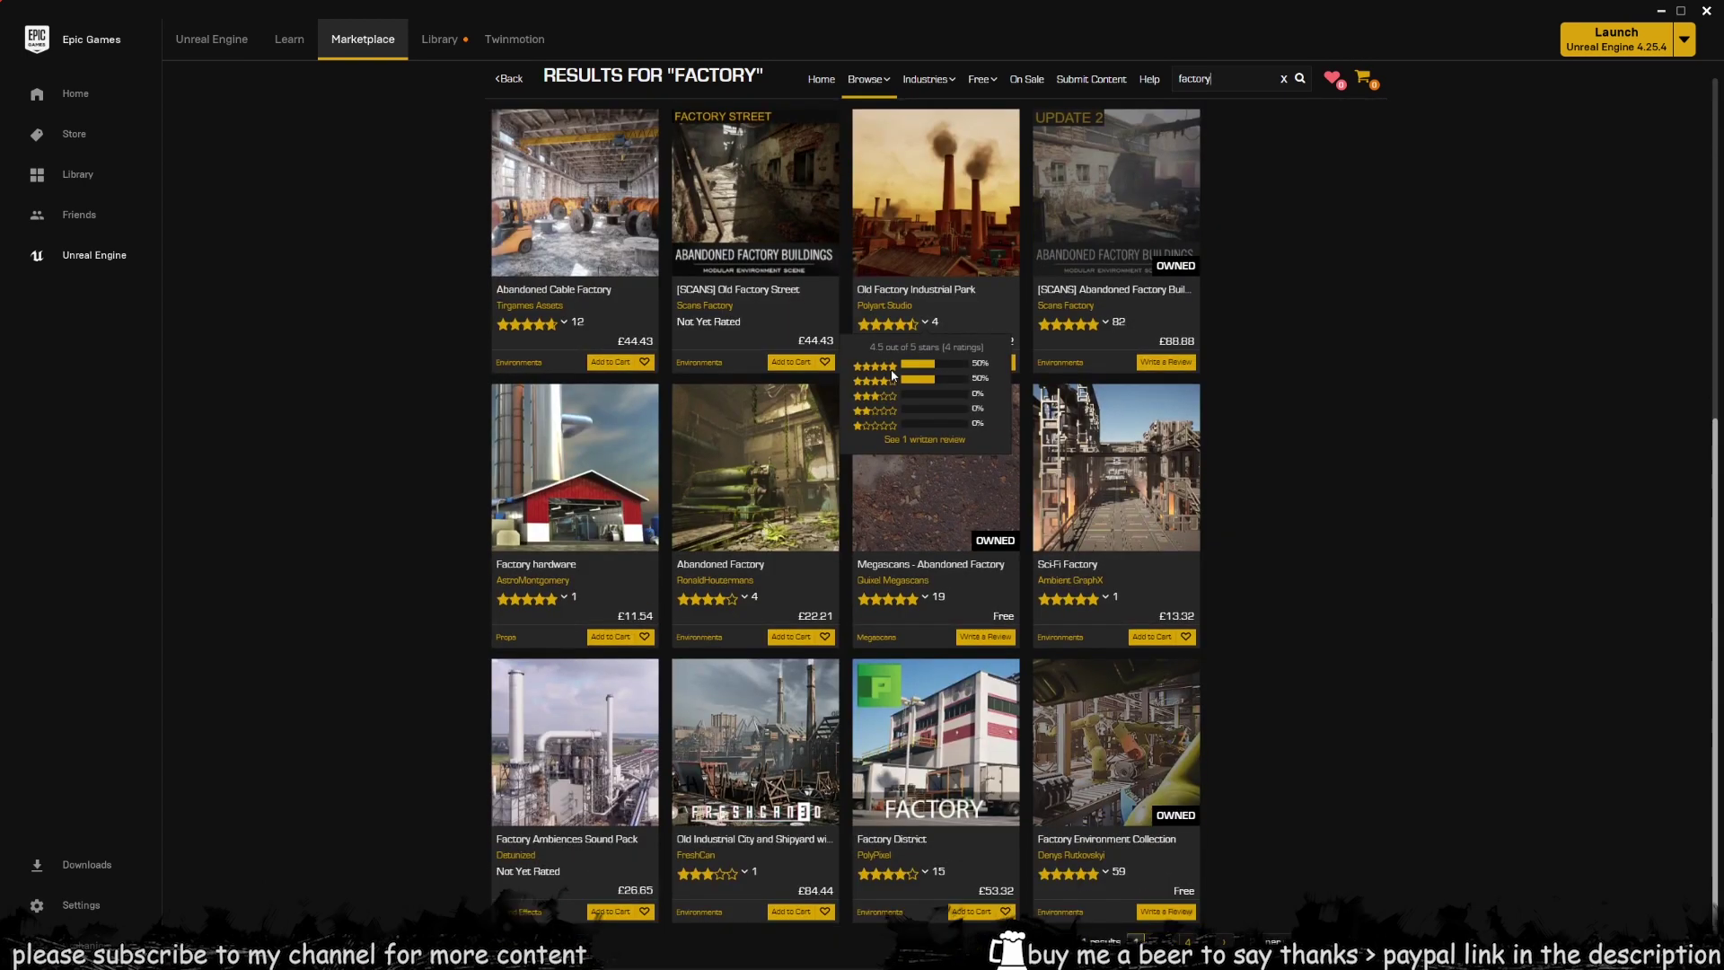
{"action": "left_click", "coordinate": [1095, 758]}
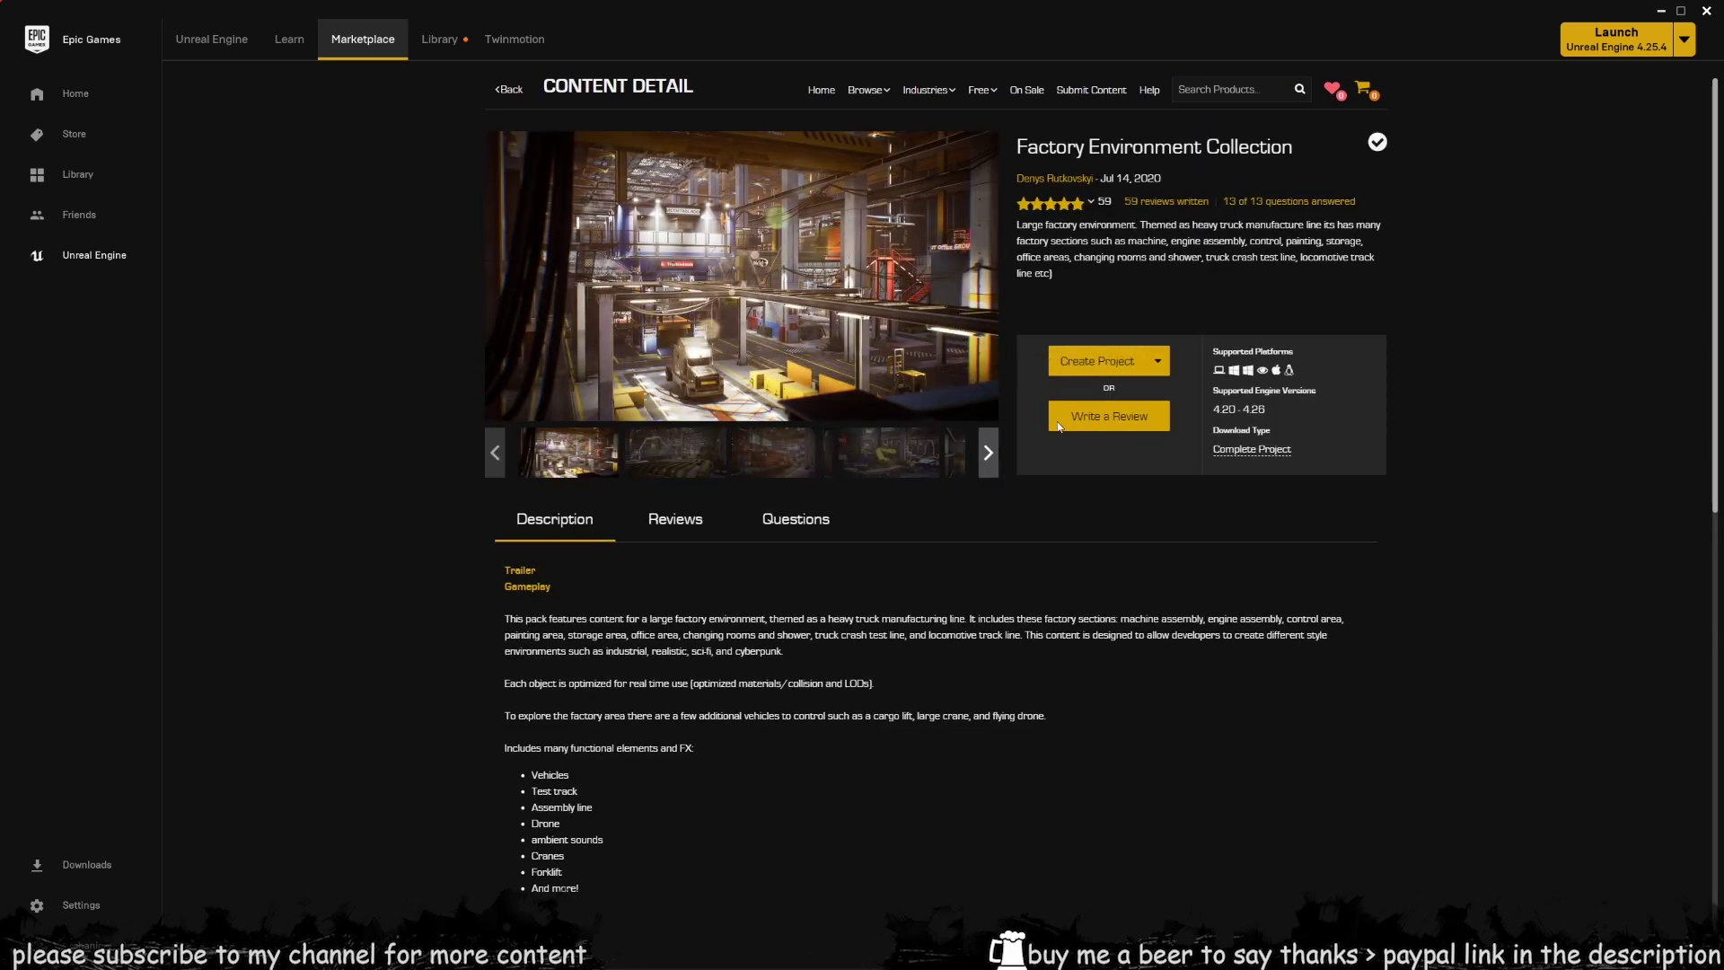
- Look through the Factory Environment Collection's preview images and check its additional project options
{"action": "left_click", "coordinate": [697, 462]}
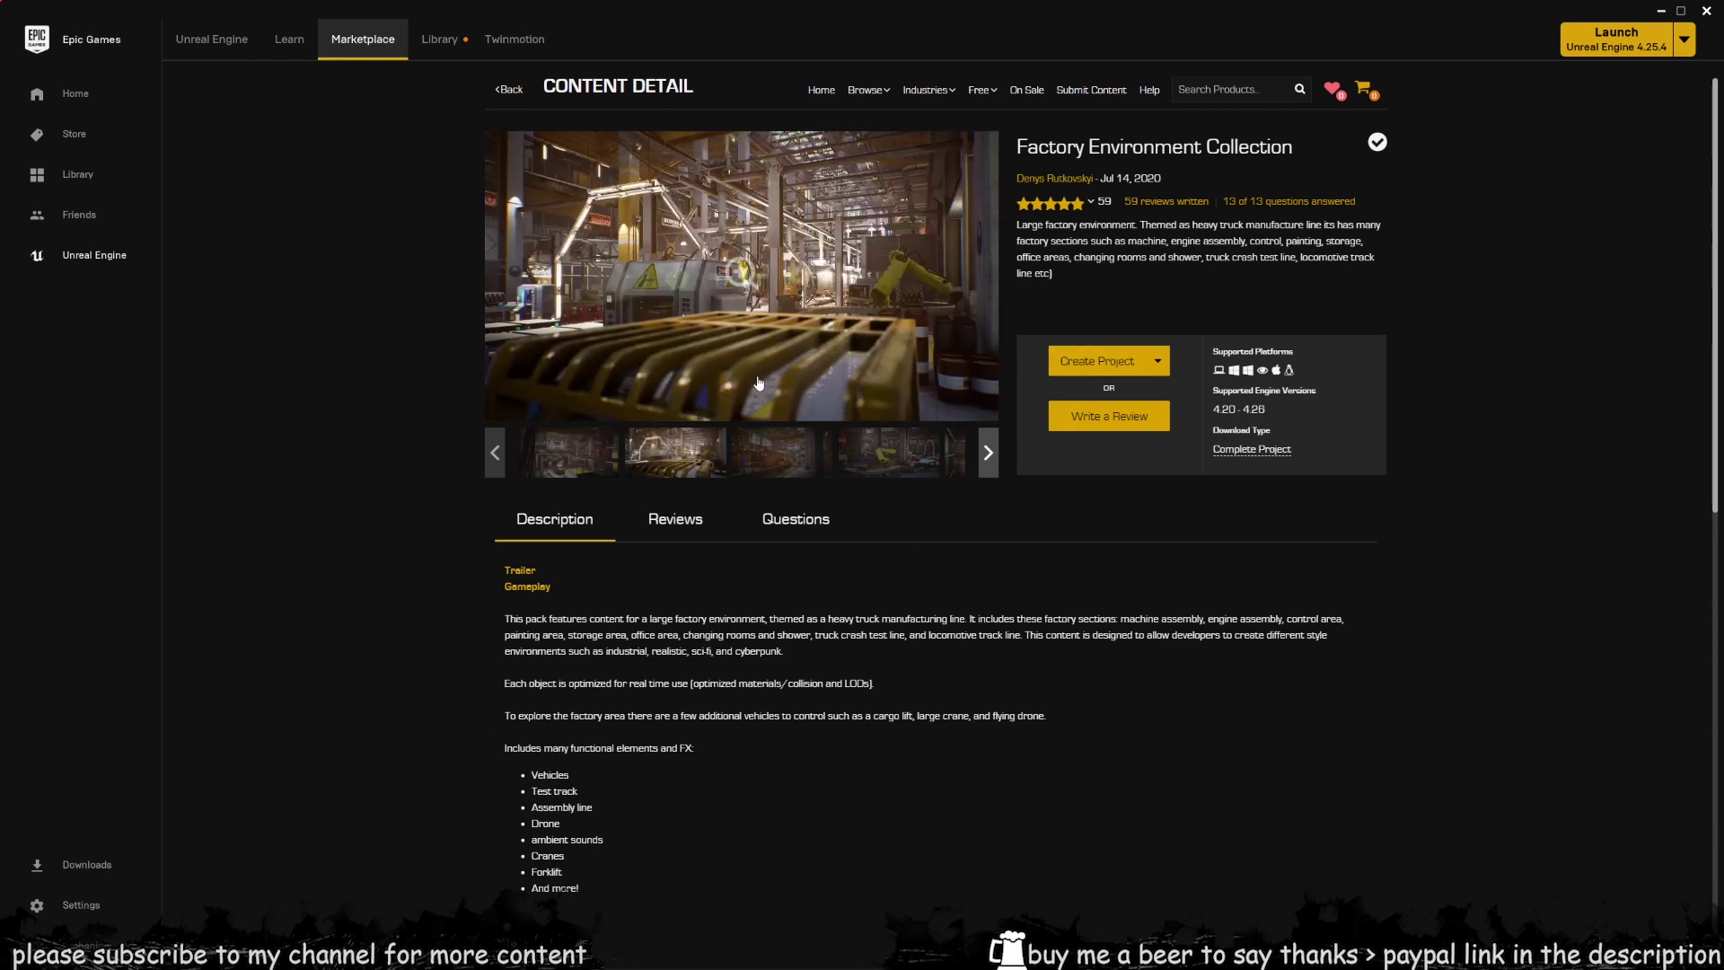
{"action": "left_click", "coordinate": [774, 454]}
{"action": "left_click", "coordinate": [898, 467]}
{"action": "left_click", "coordinate": [956, 465]}
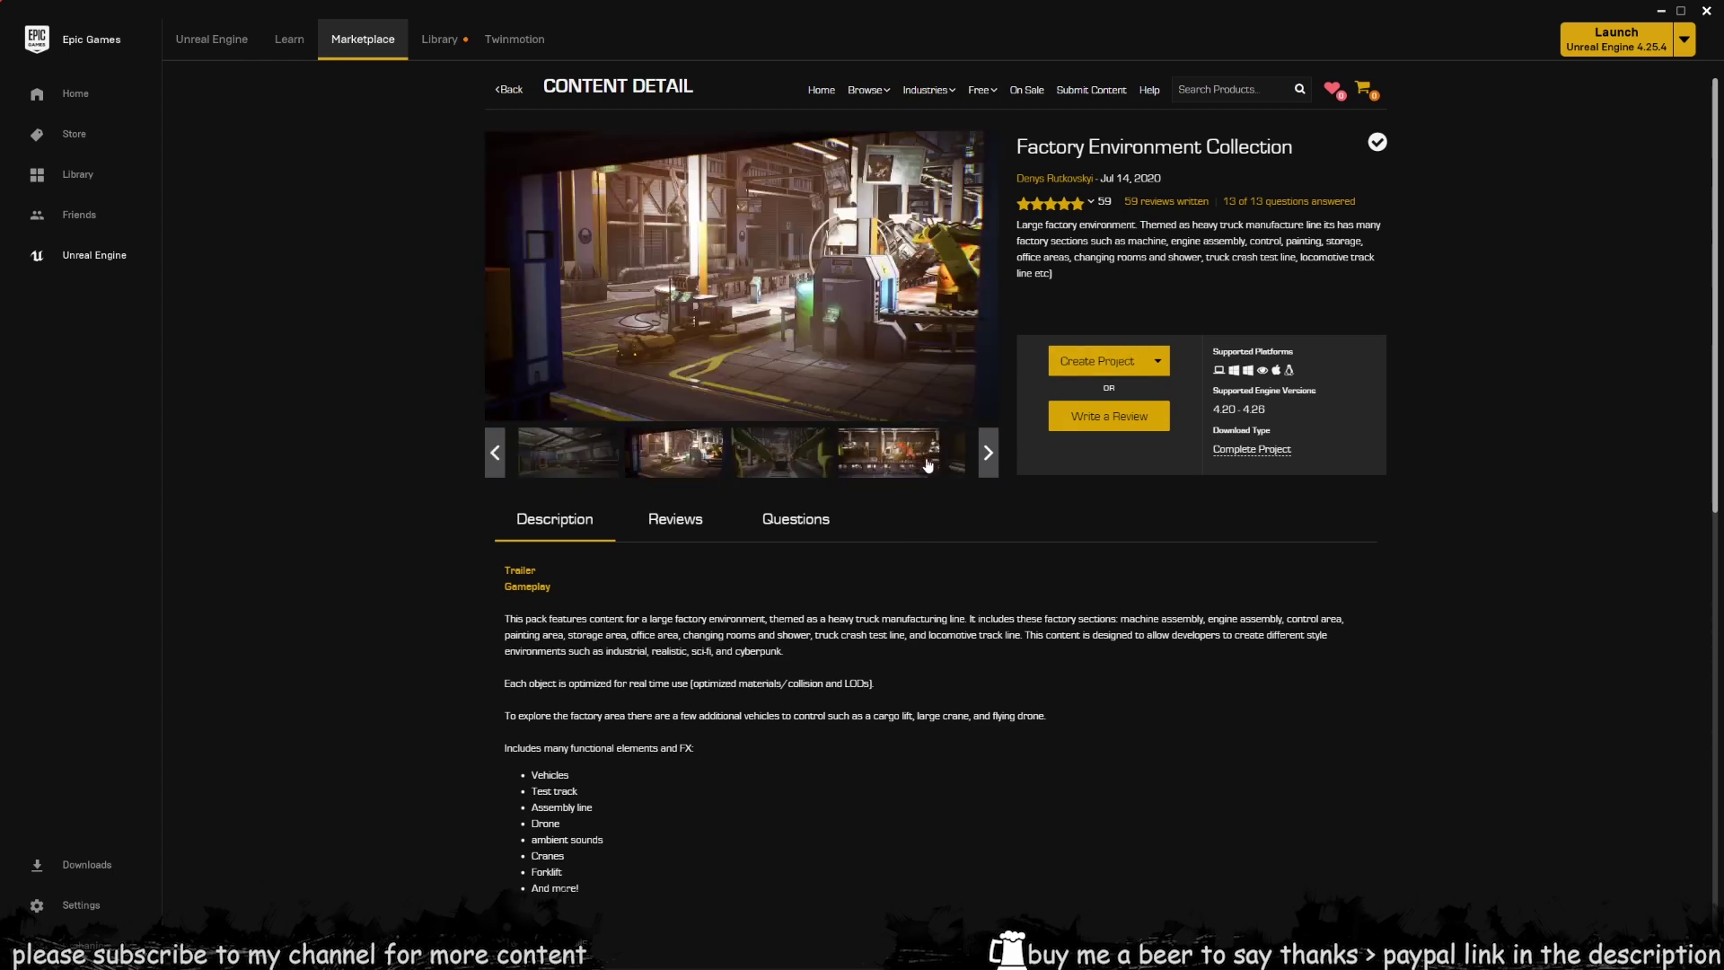
{"action": "double_click", "coordinate": [992, 458]}
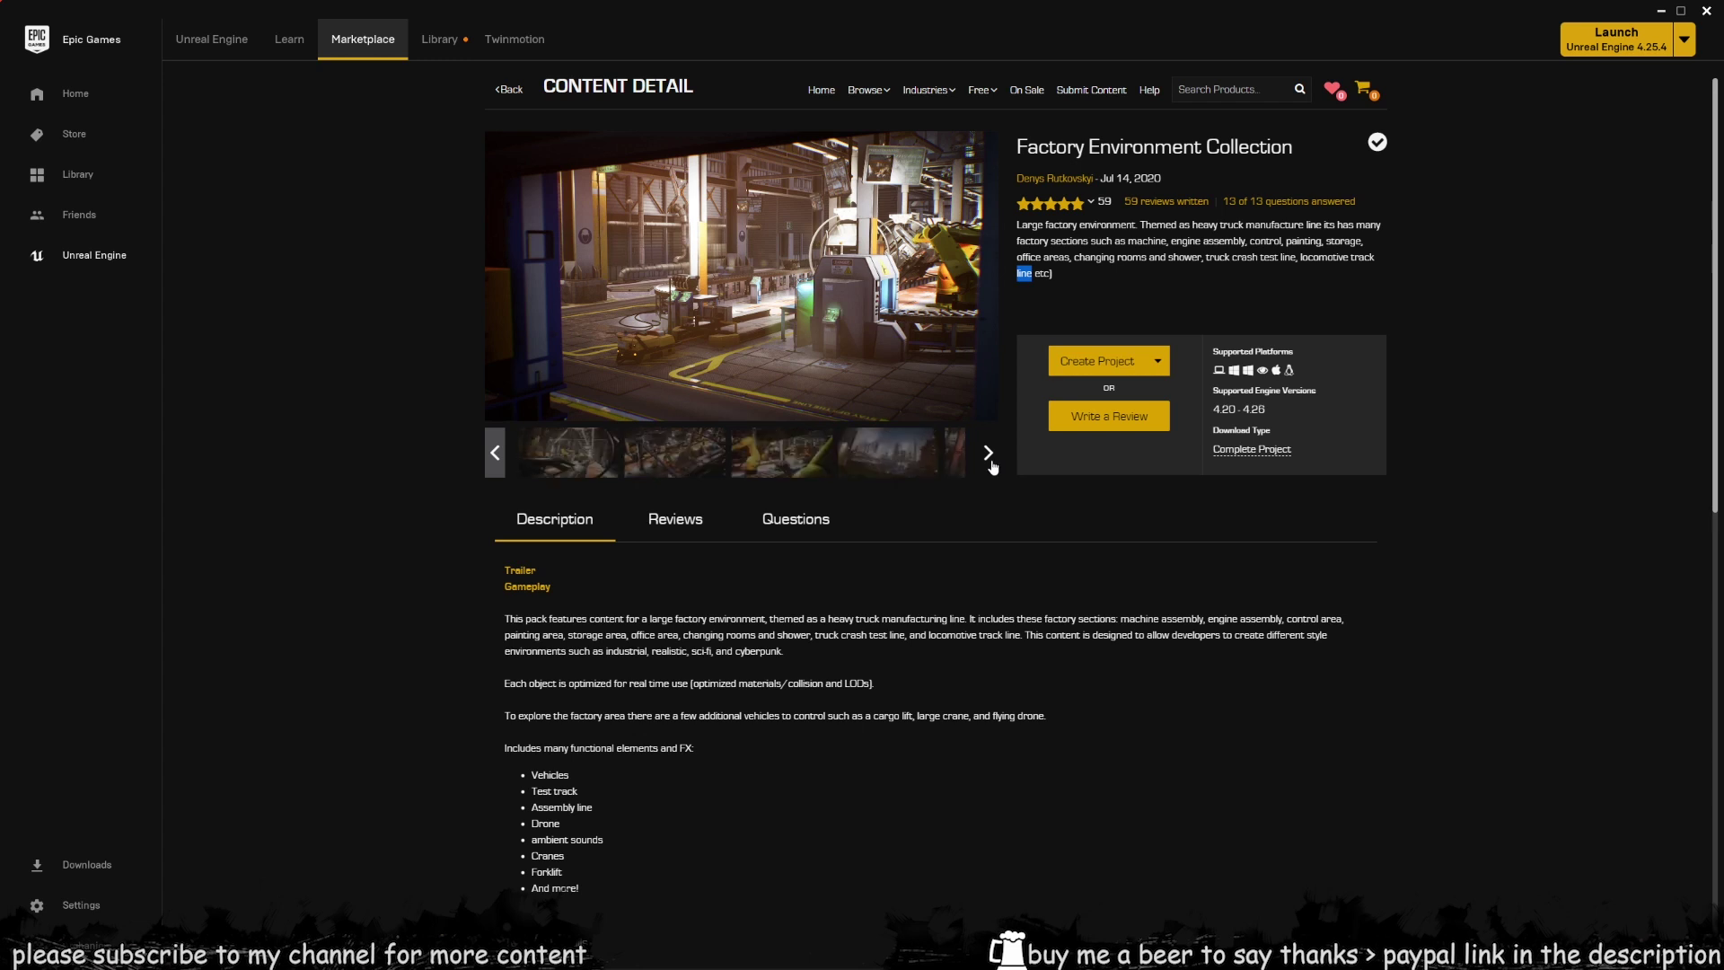
{"action": "left_click", "coordinate": [779, 460]}
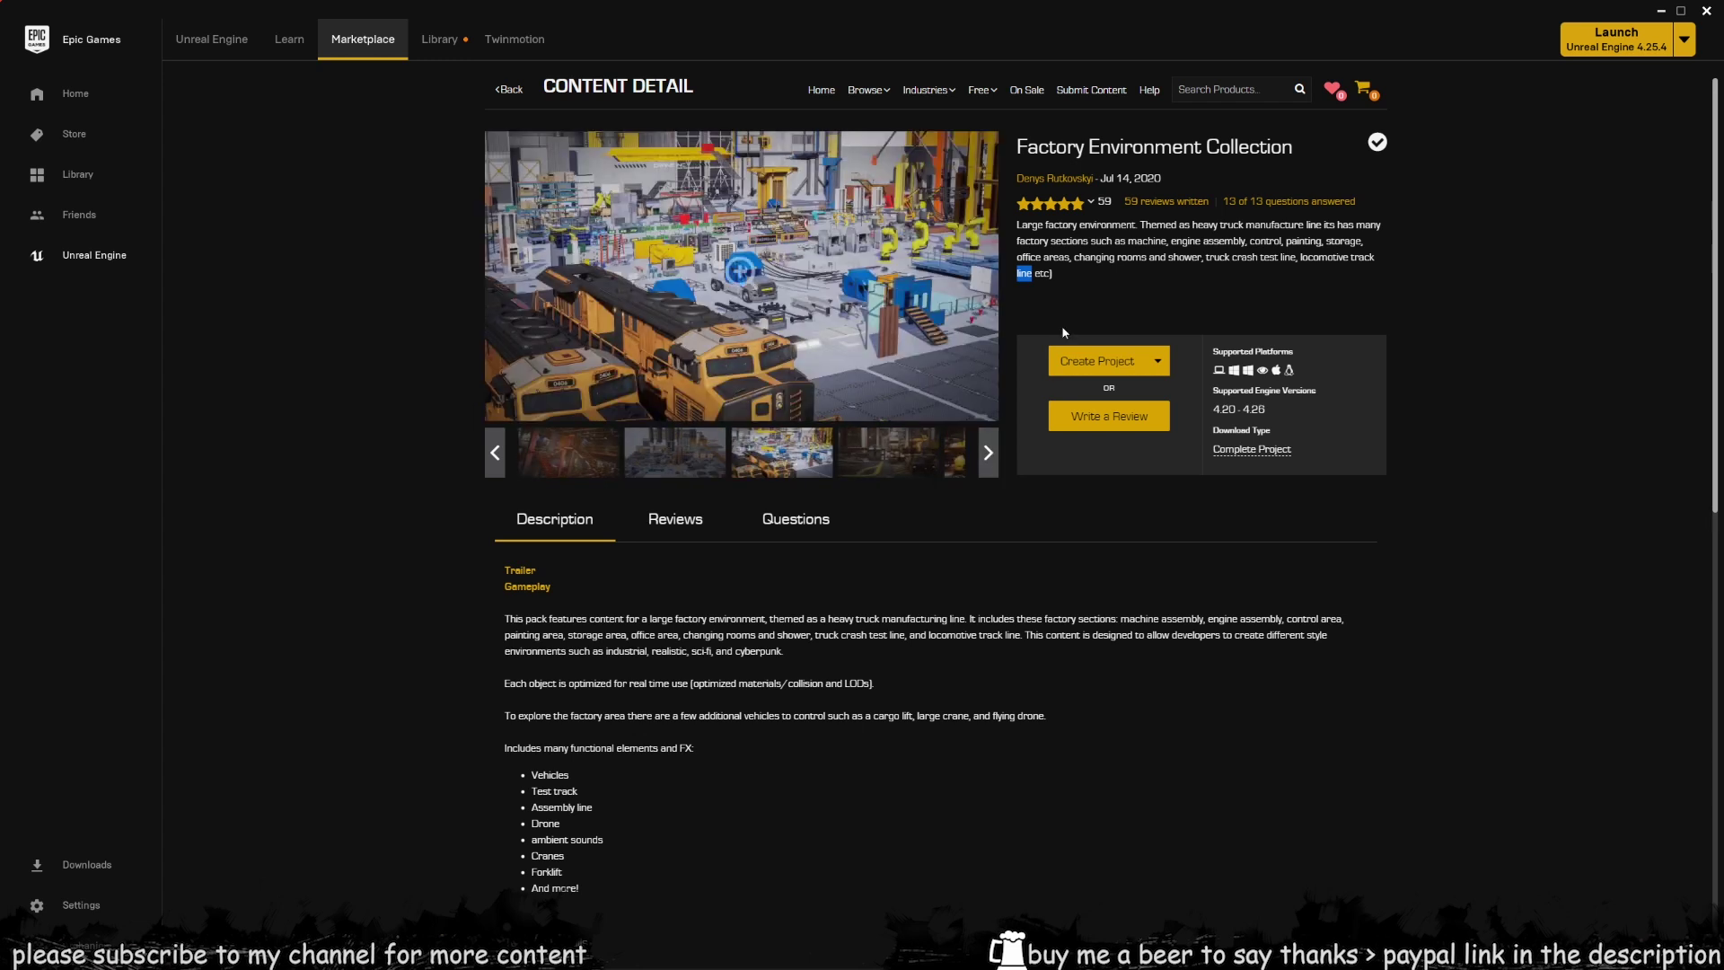
{"action": "left_click", "coordinate": [1159, 363]}
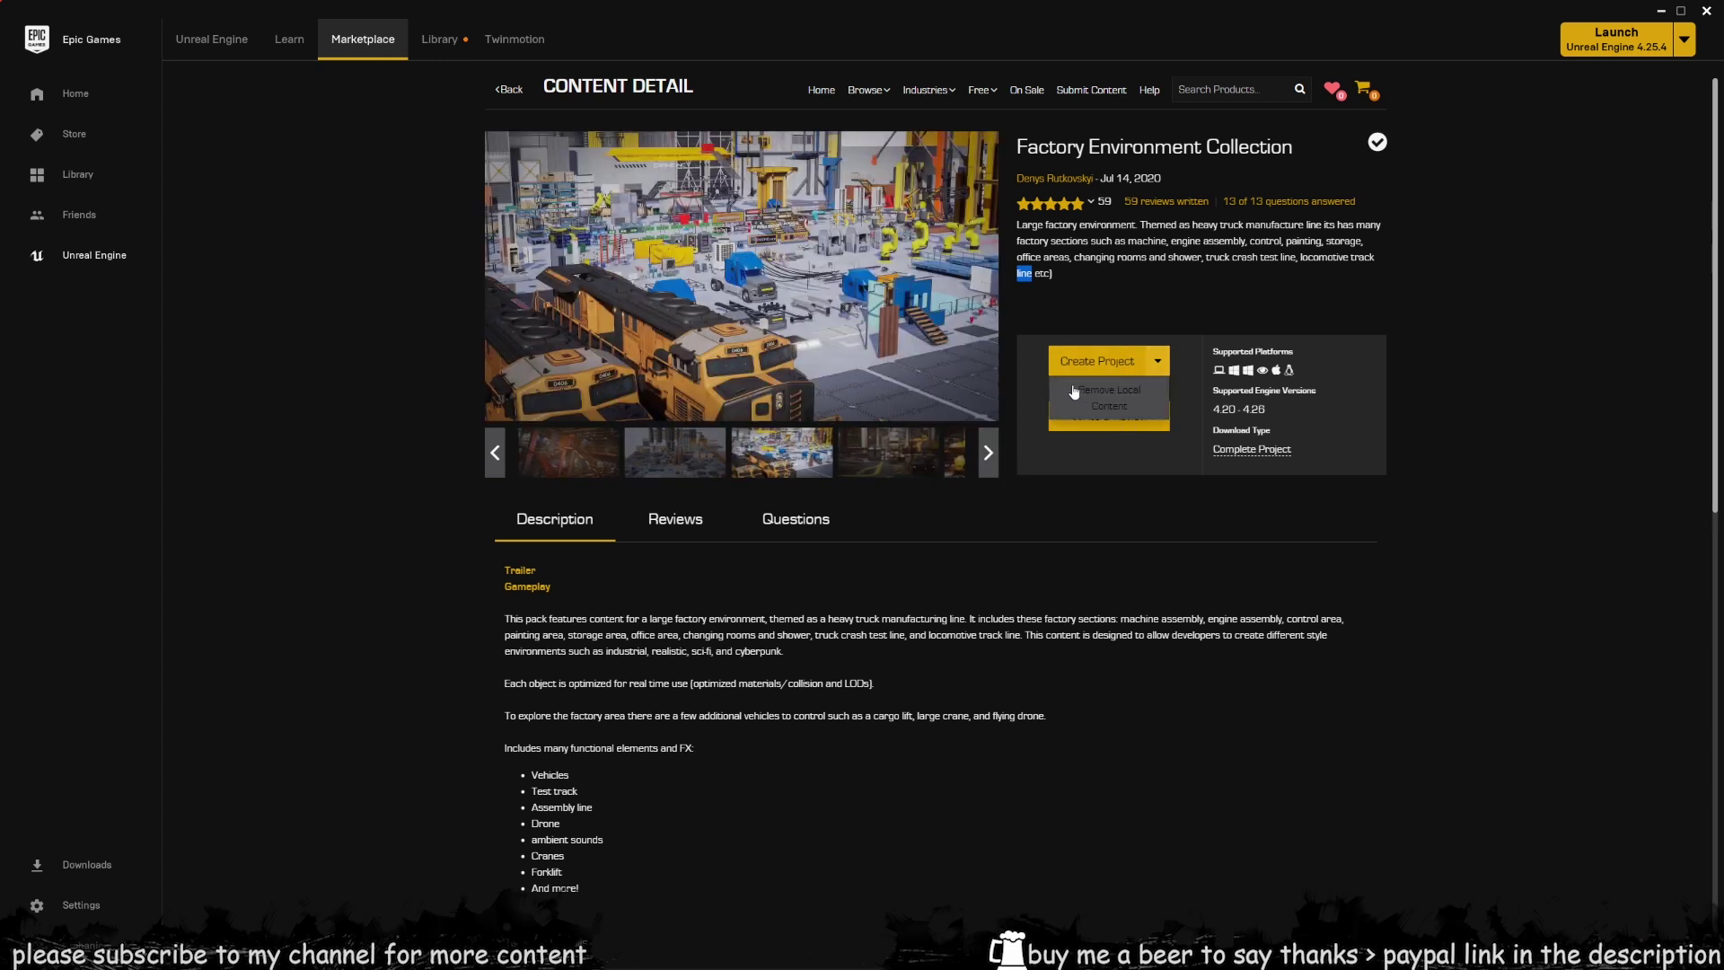
{"action": "left_click", "coordinate": [1196, 490]}
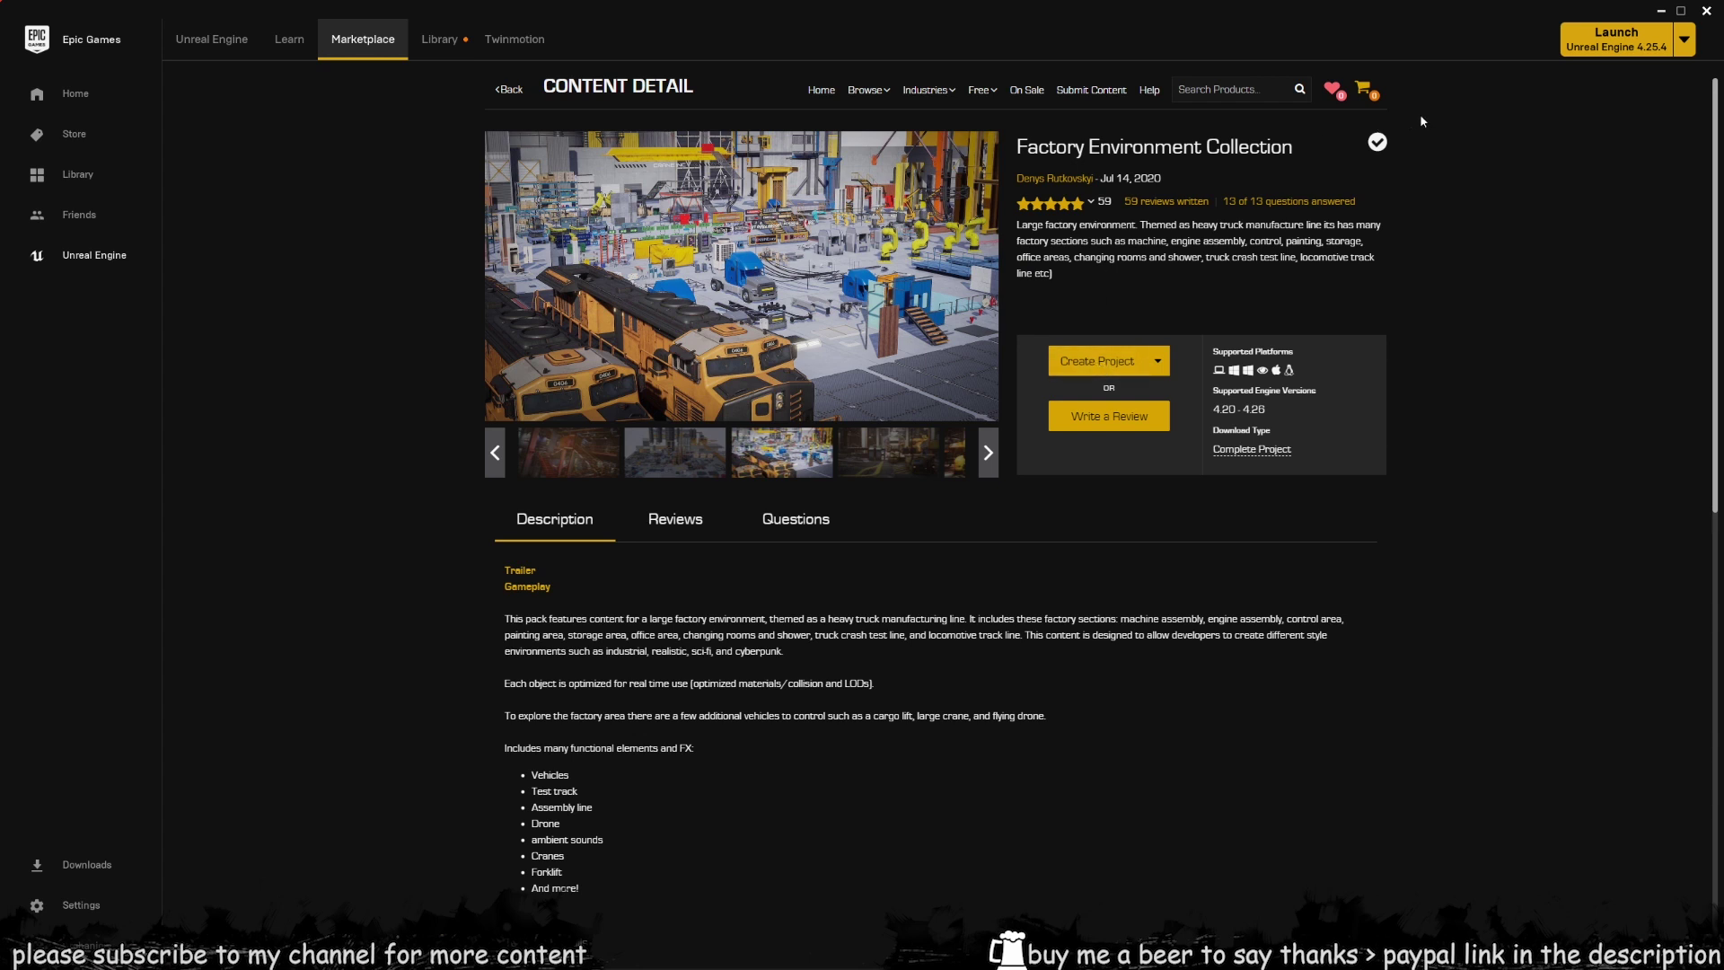
- Switch to the factory project in Unreal Editor and select the danger-marked machine at the curved roller conveyor
{"action": "left_click", "coordinate": [1655, 13]}
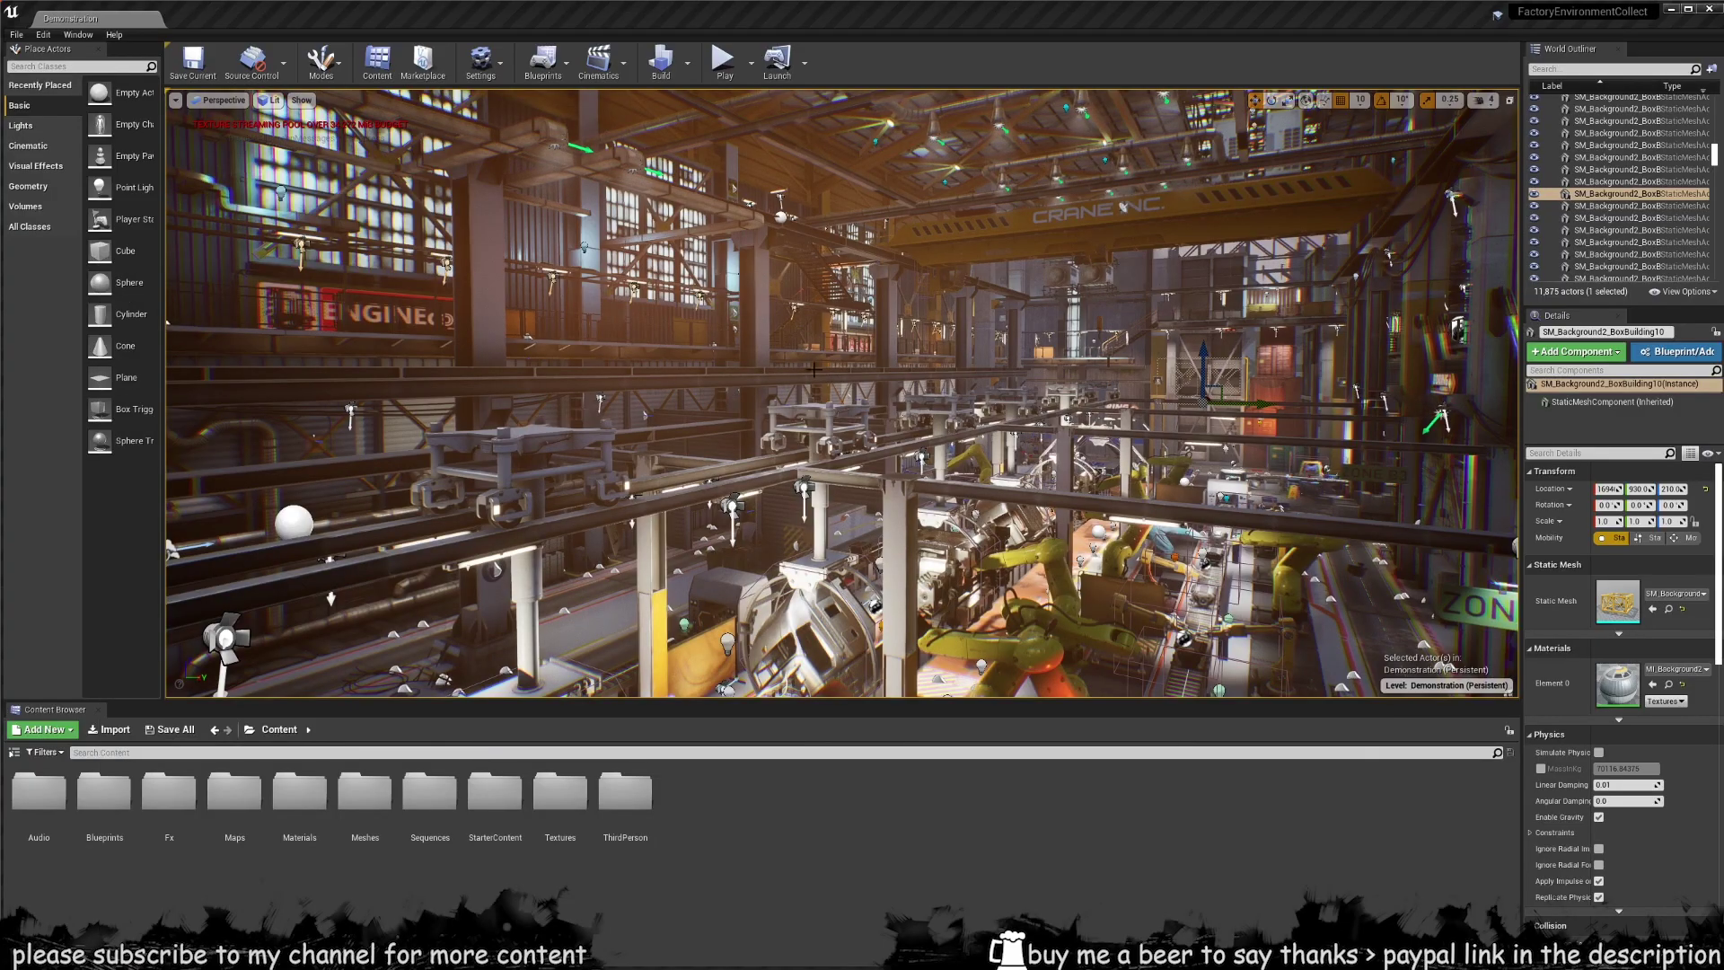
{"action": "mouse_move", "coordinate": [856, 356]}
{"action": "right_mouse_down"}
{"action": "mouse_move", "coordinate": [718, 359]}
{"action": "mouse_move", "coordinate": [951, 314]}
{"action": "mouse_move", "coordinate": [855, 356]}
{"action": "mouse_move", "coordinate": [449, 431]}
{"action": "mouse_move", "coordinate": [875, 356]}
{"action": "right_mouse_up"}
{"action": "key", "text": "w"}
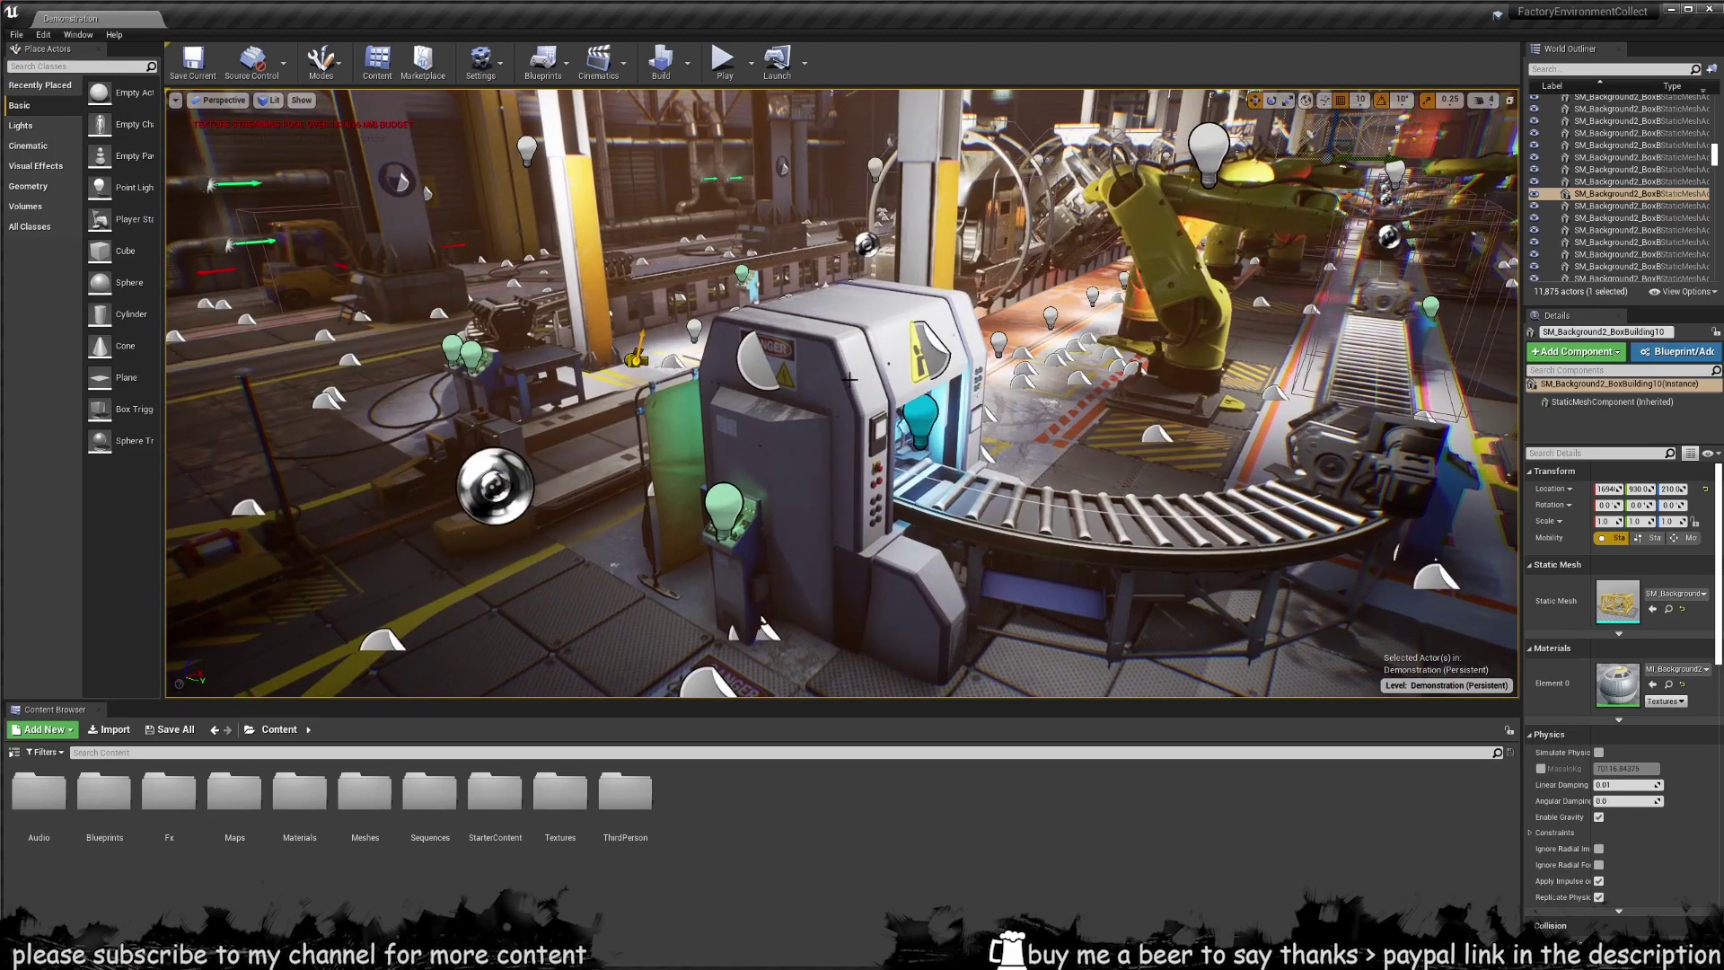
{"action": "left_click", "coordinate": [862, 372]}
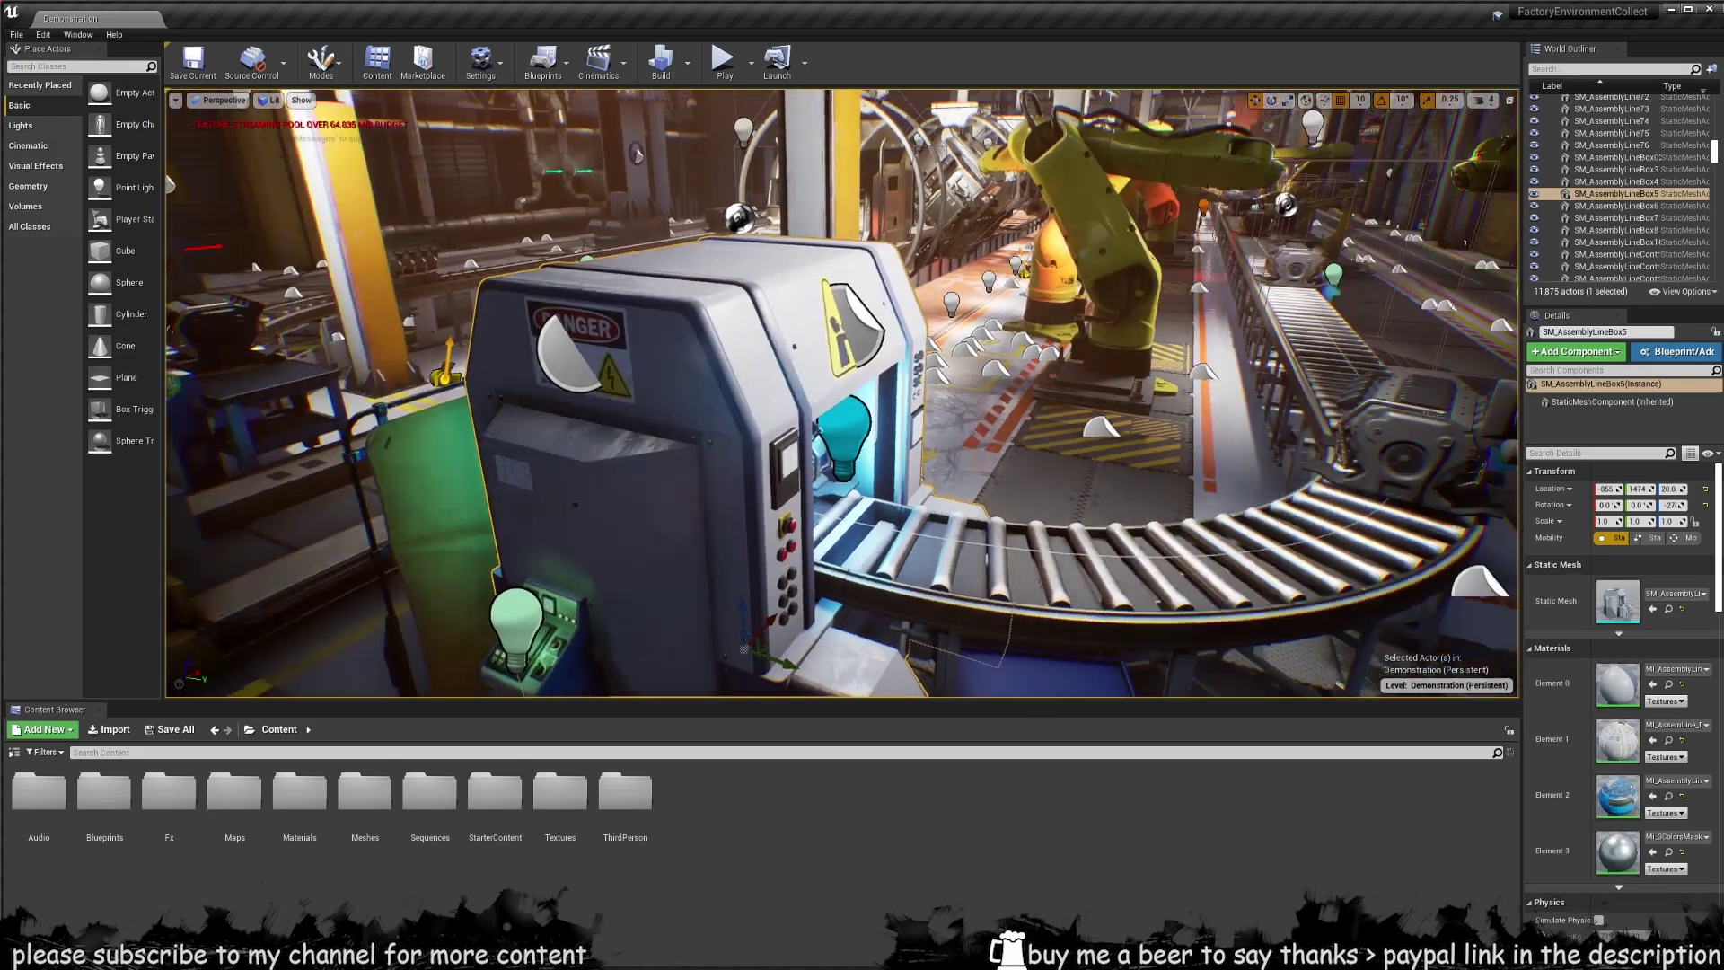
- Inspect the selected assembly line machine from several sides and locate its source mesh in the Content Browser
{"action": "right_click_drag", "start_coordinate": [862, 371], "coordinate": [611, 390]}
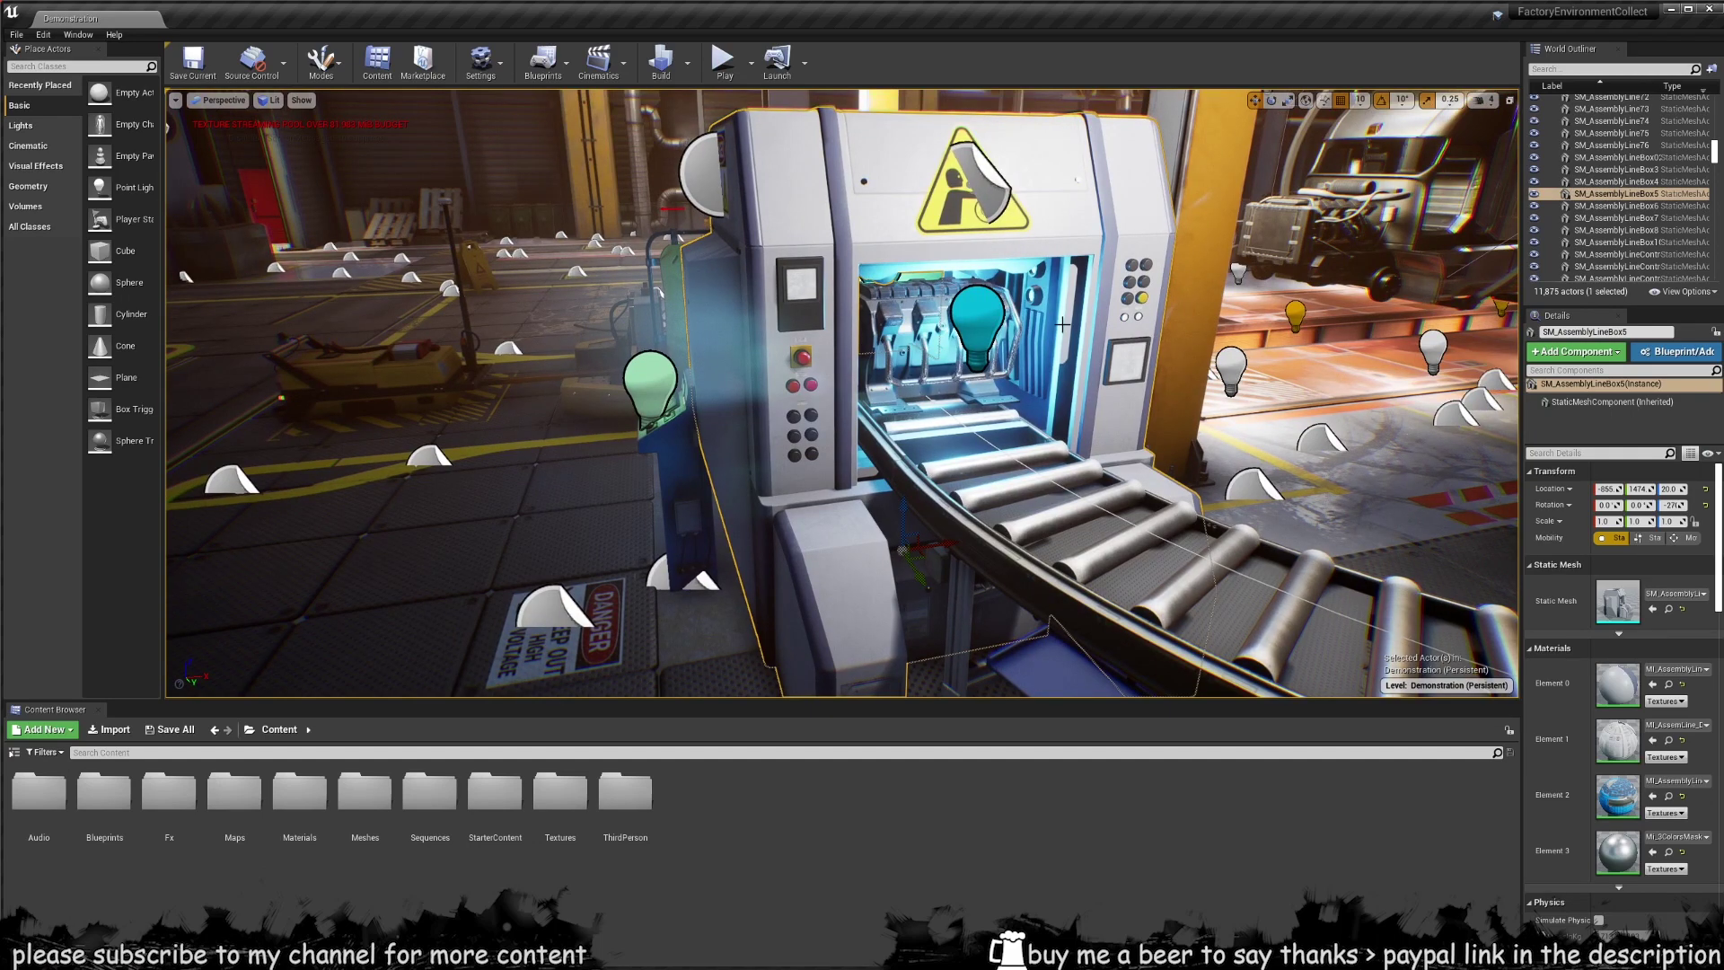
{"action": "right_click_drag", "start_coordinate": [1013, 340], "coordinate": [1045, 329]}
{"action": "left_click_drag", "start_coordinate": [1012, 339], "coordinate": [800, 305], "text": "alt"}
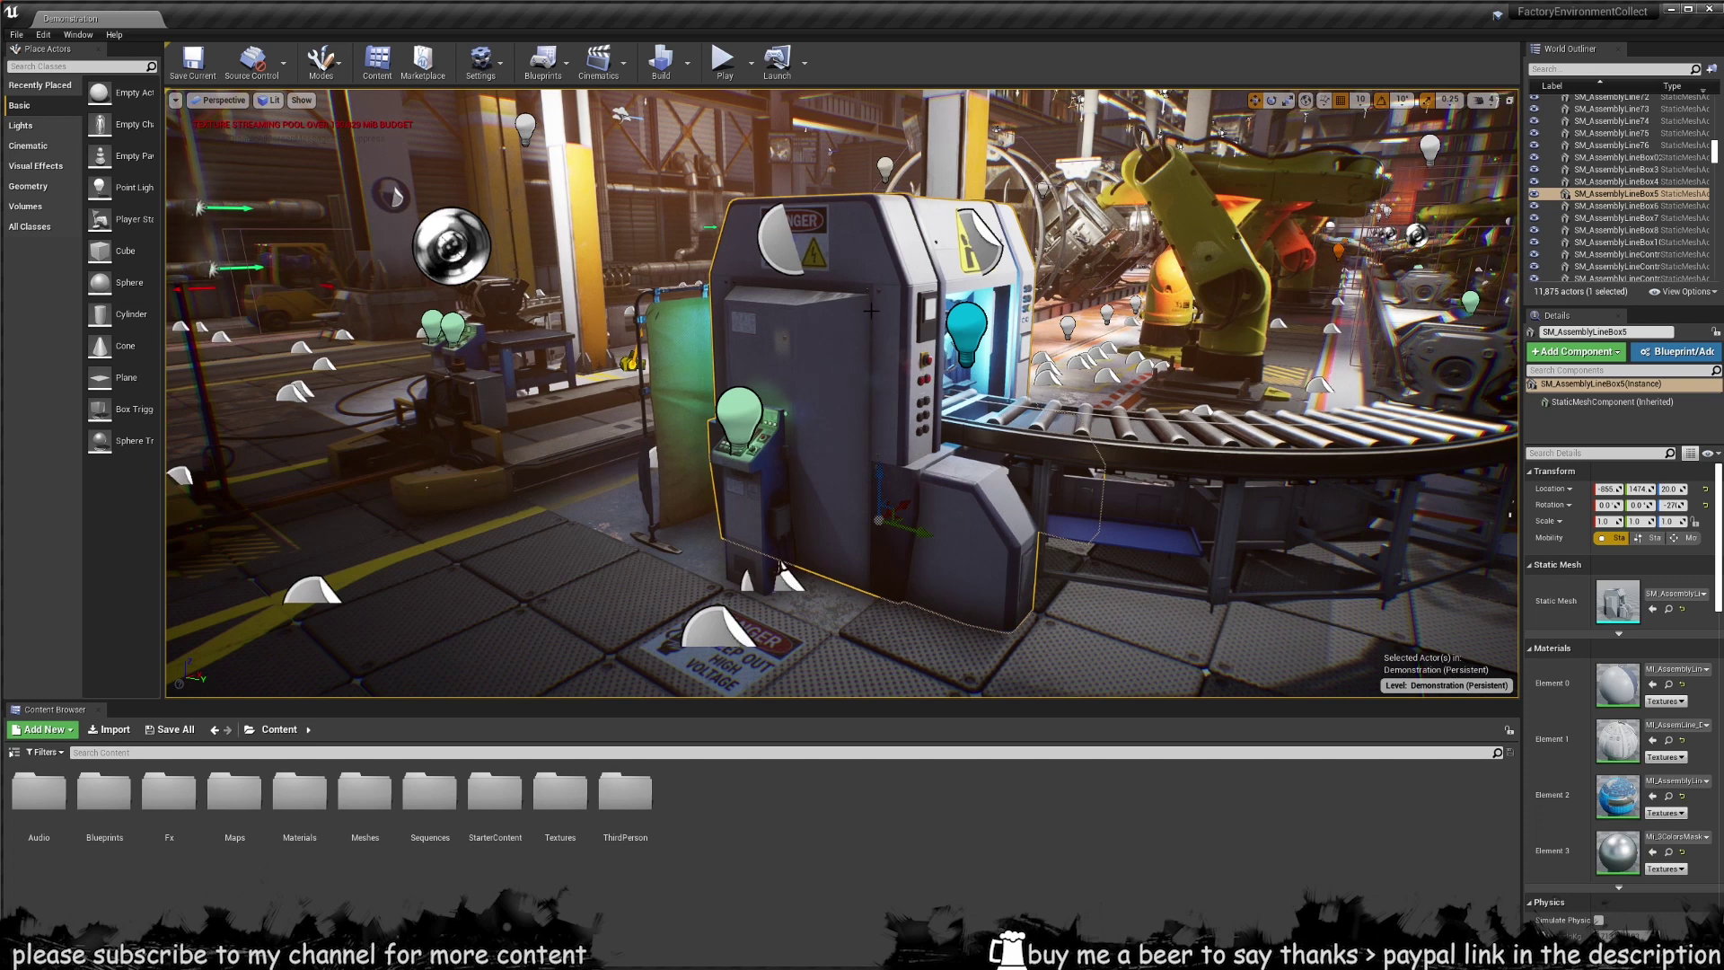
{"action": "right_click", "coordinate": [1592, 194]}
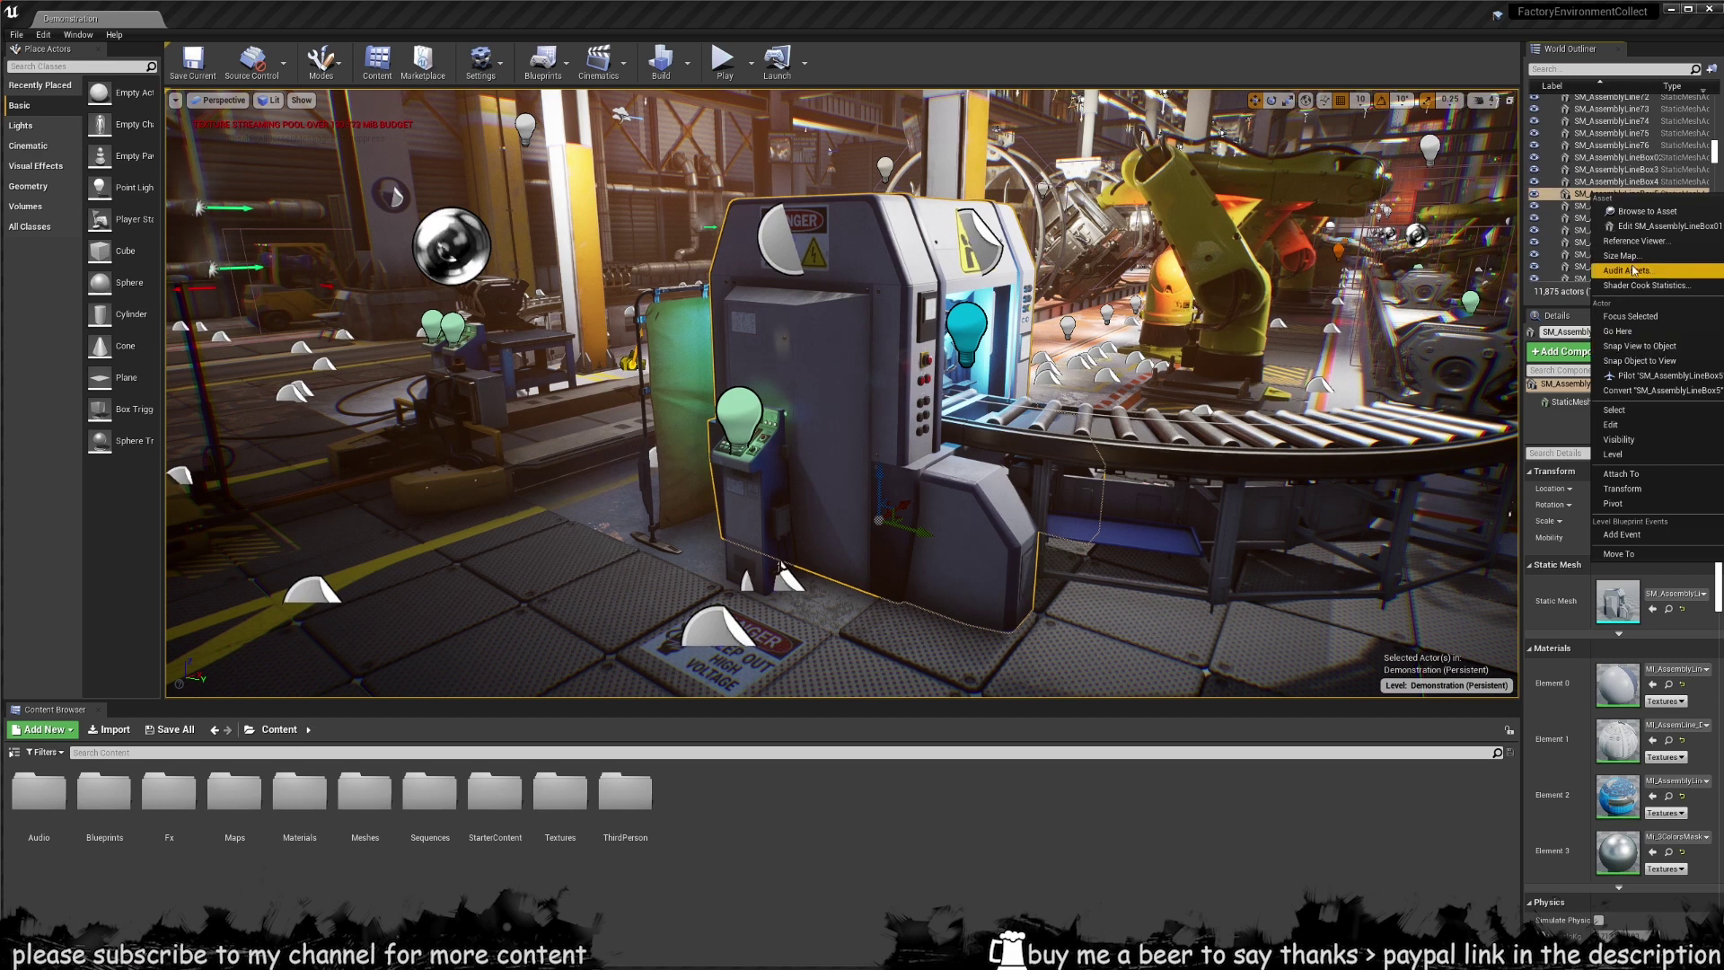
{"action": "left_click", "coordinate": [1633, 212]}
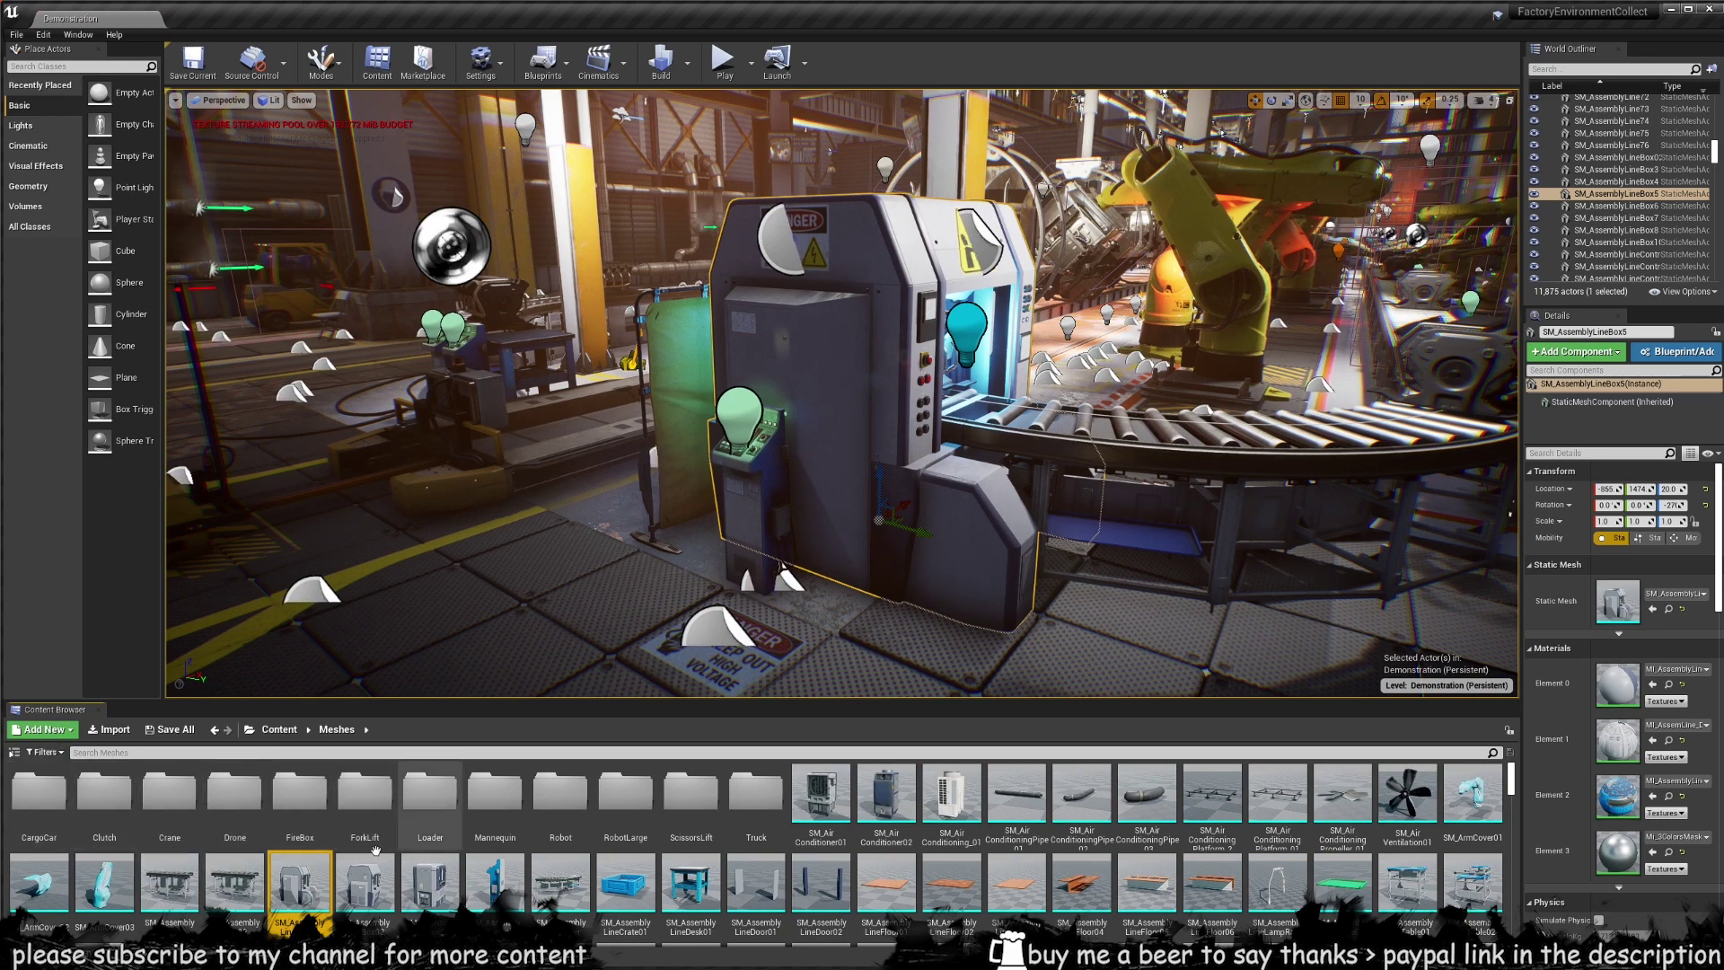
- Export the assembly line box mesh to Downloads as the FBX file SM_AssemblyLineBox01 with the default export options
{"action": "right_click", "coordinate": [297, 891]}
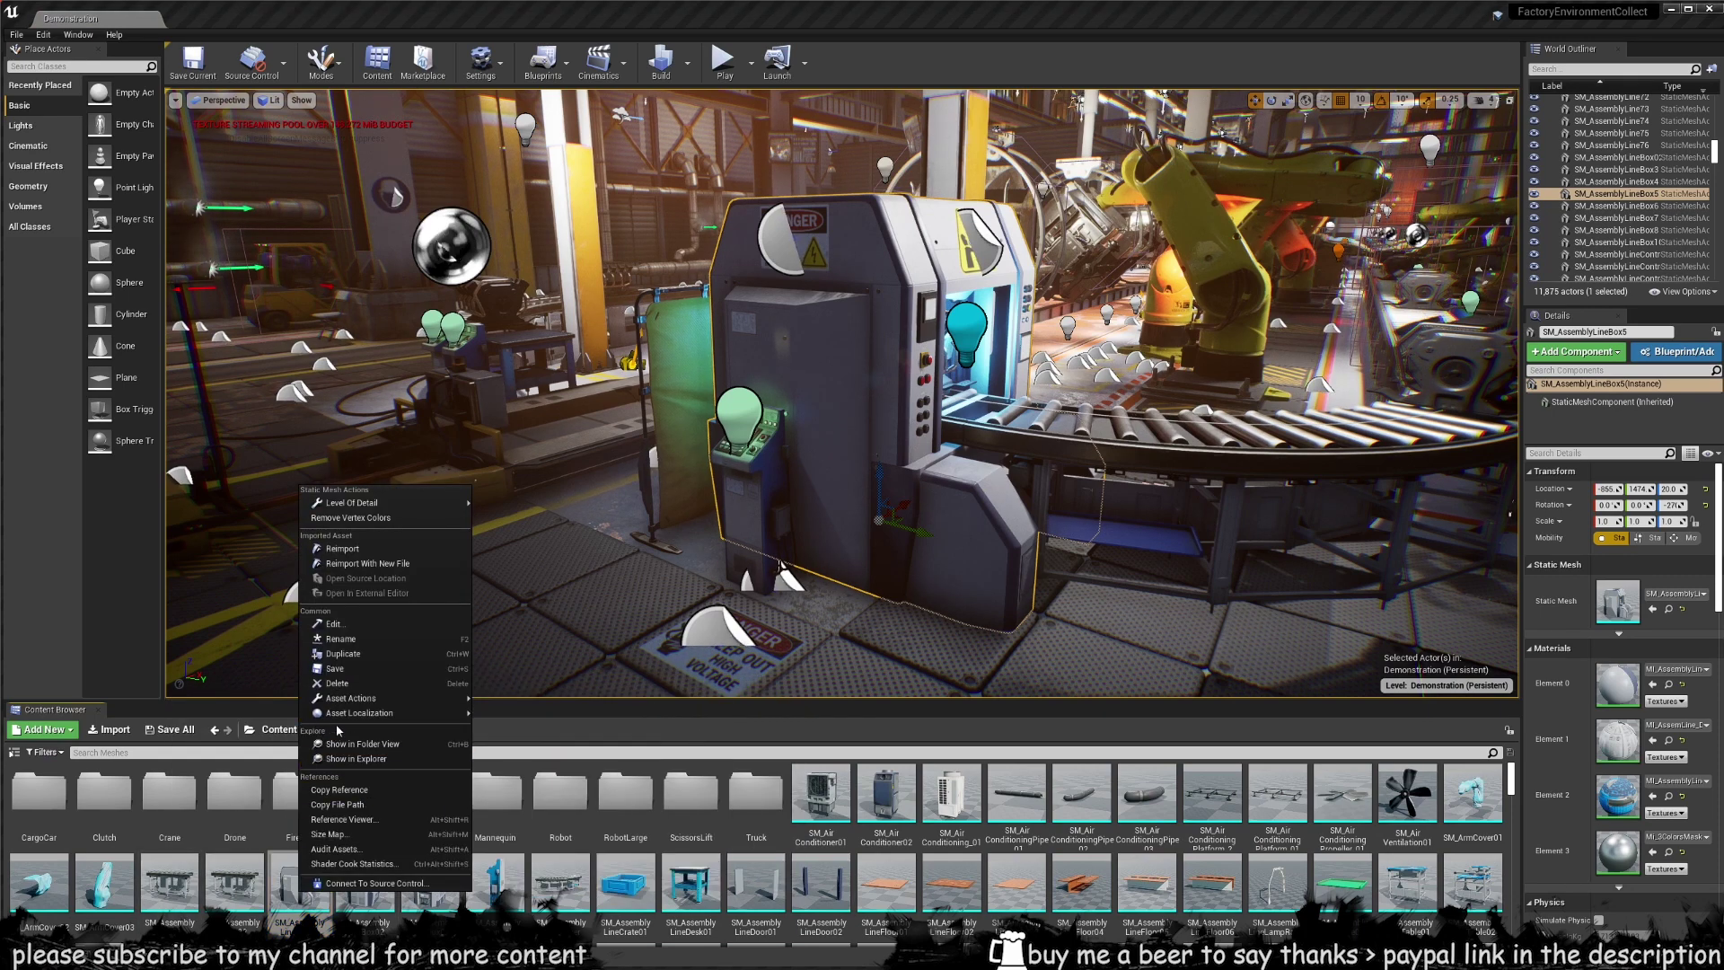
{"action": "mouse_move", "coordinate": [350, 699]}
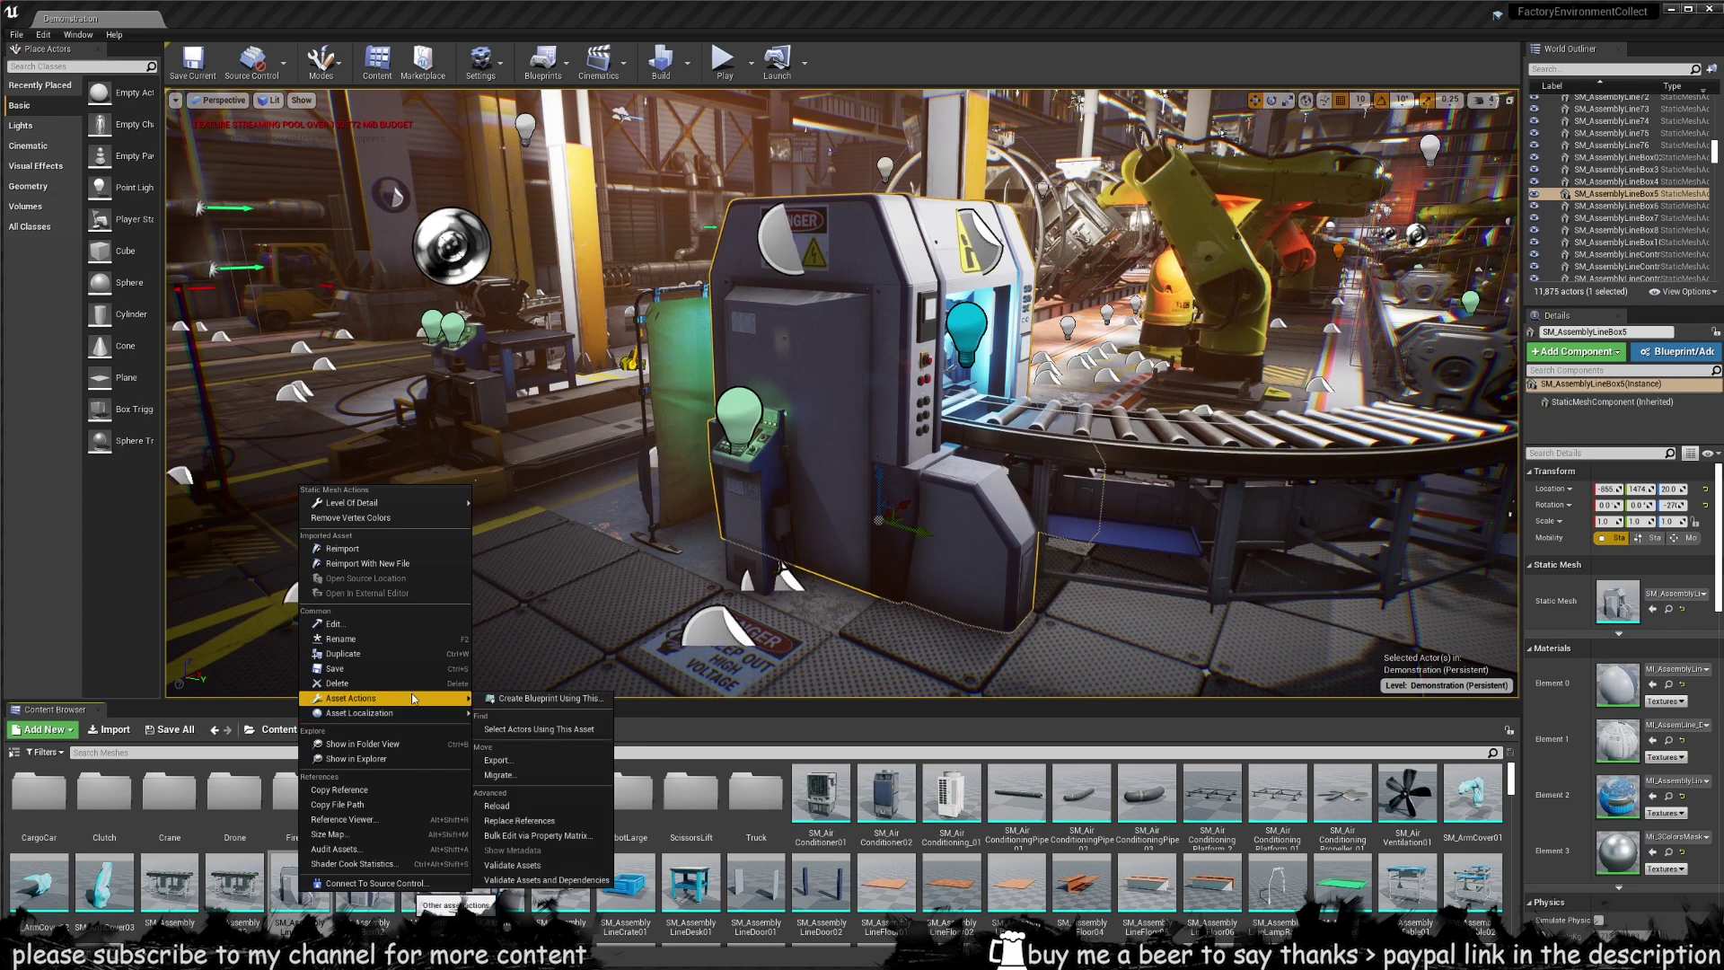
{"action": "left_click", "coordinate": [495, 760]}
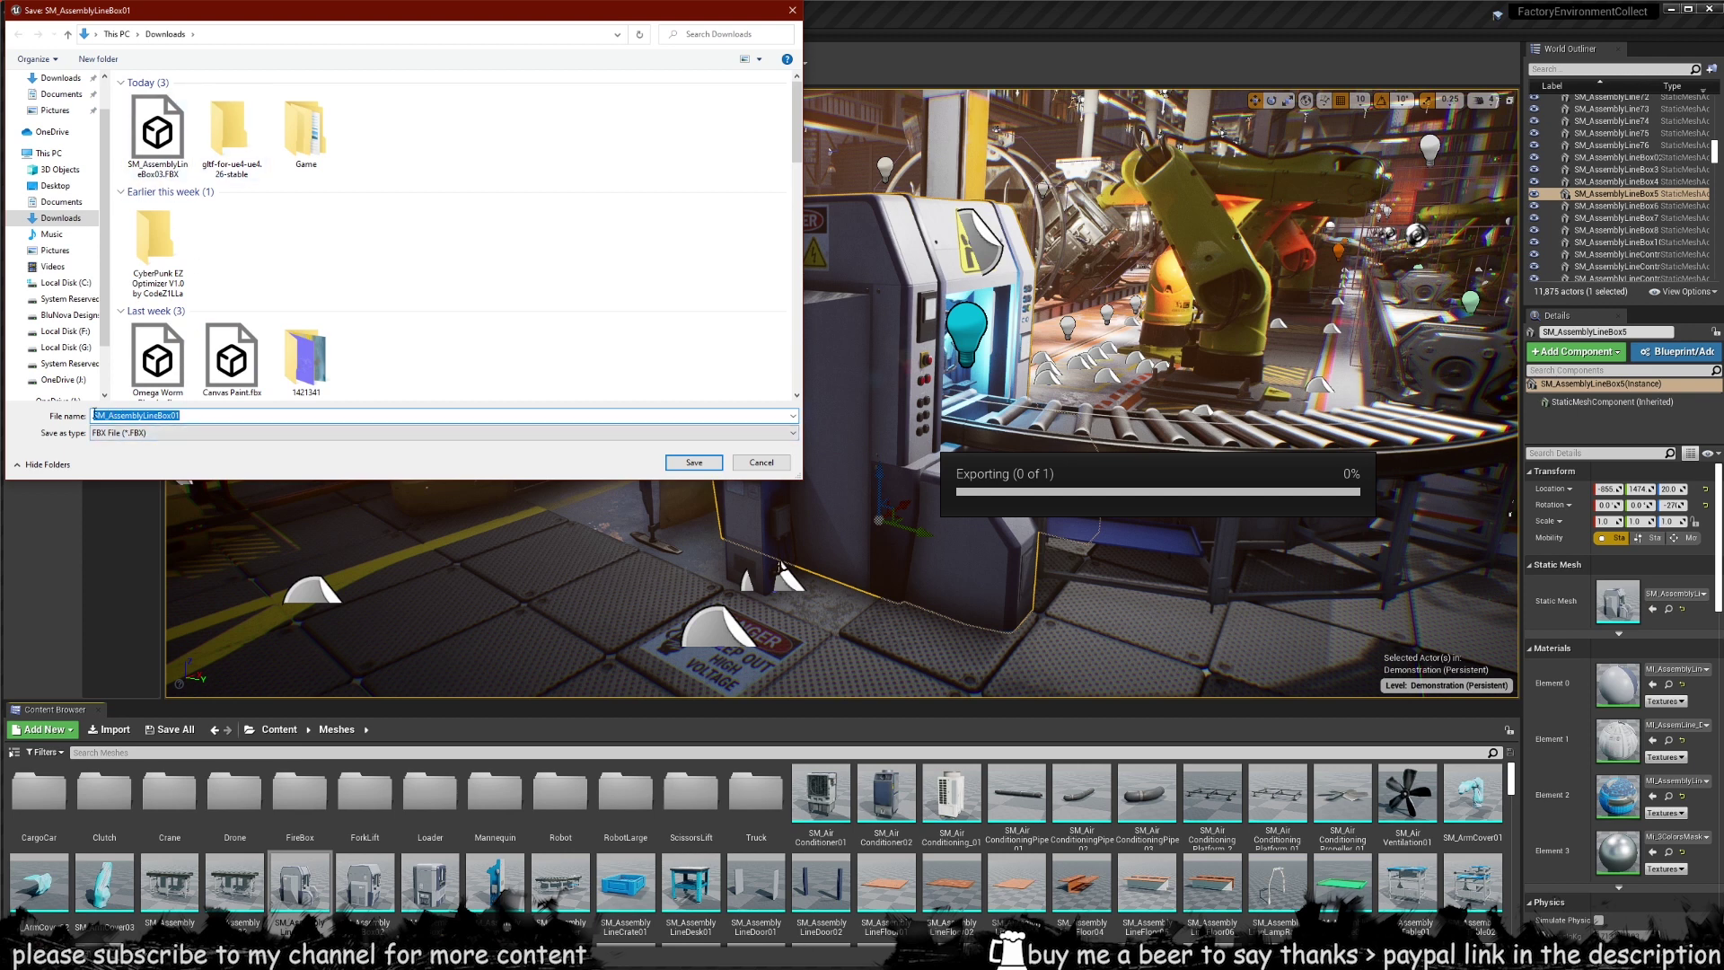
{"action": "left_click", "coordinate": [135, 434]}
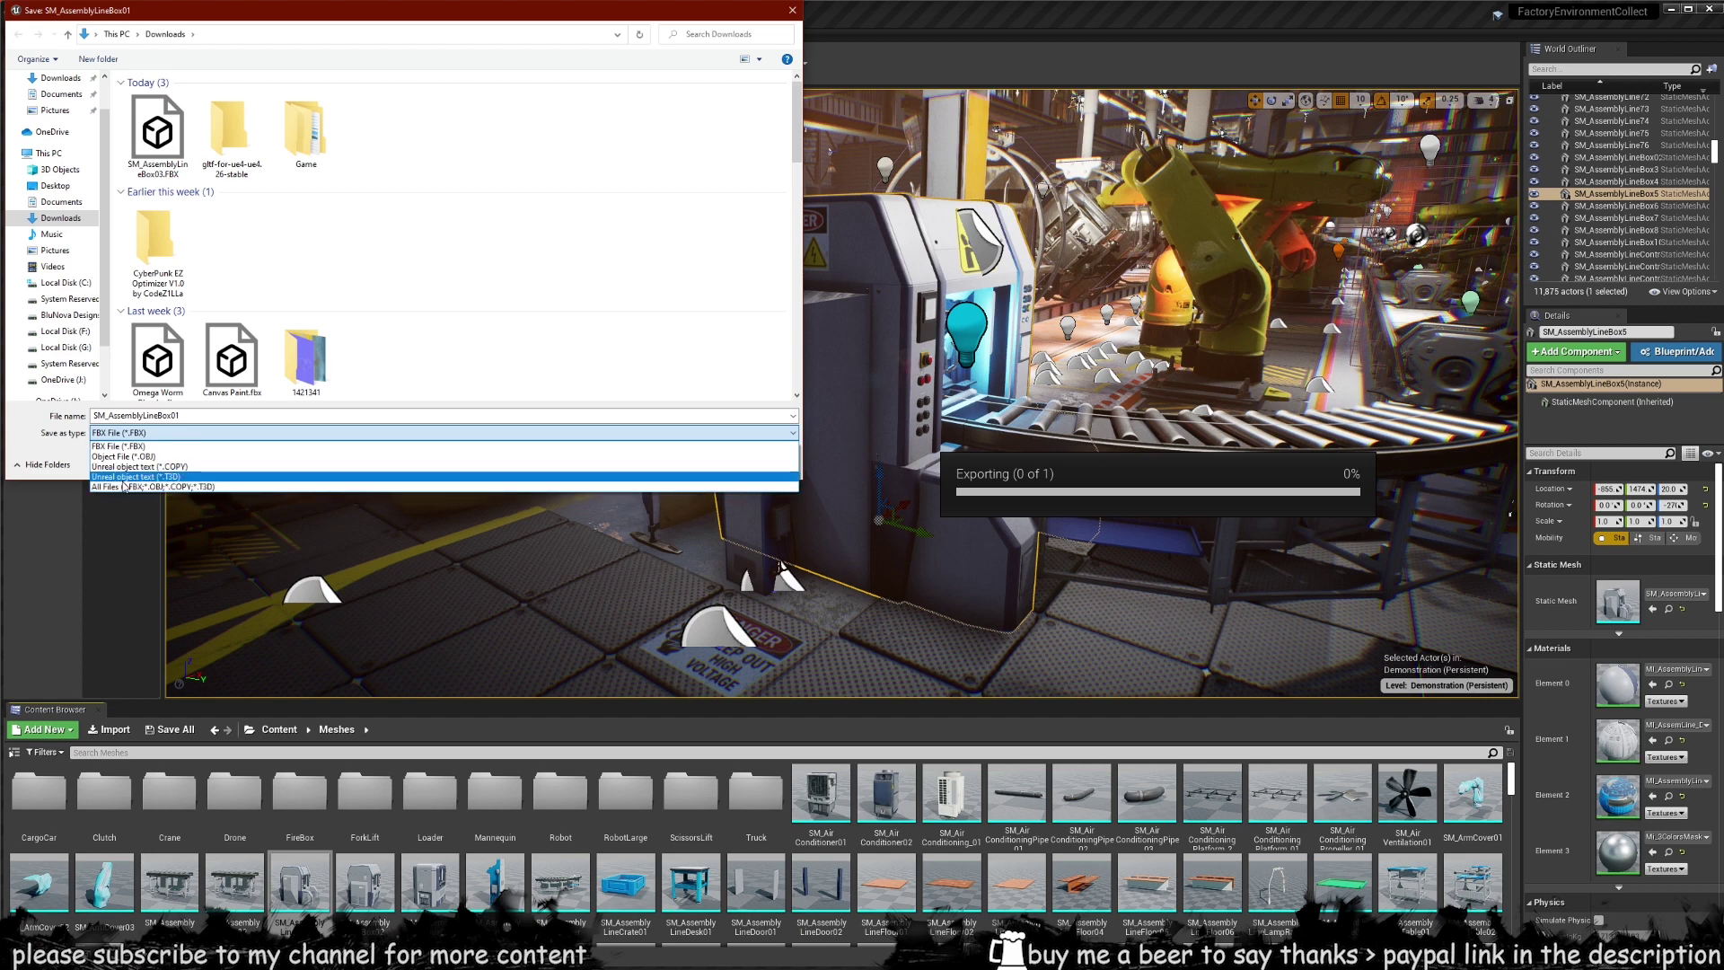
{"action": "left_click", "coordinate": [133, 447]}
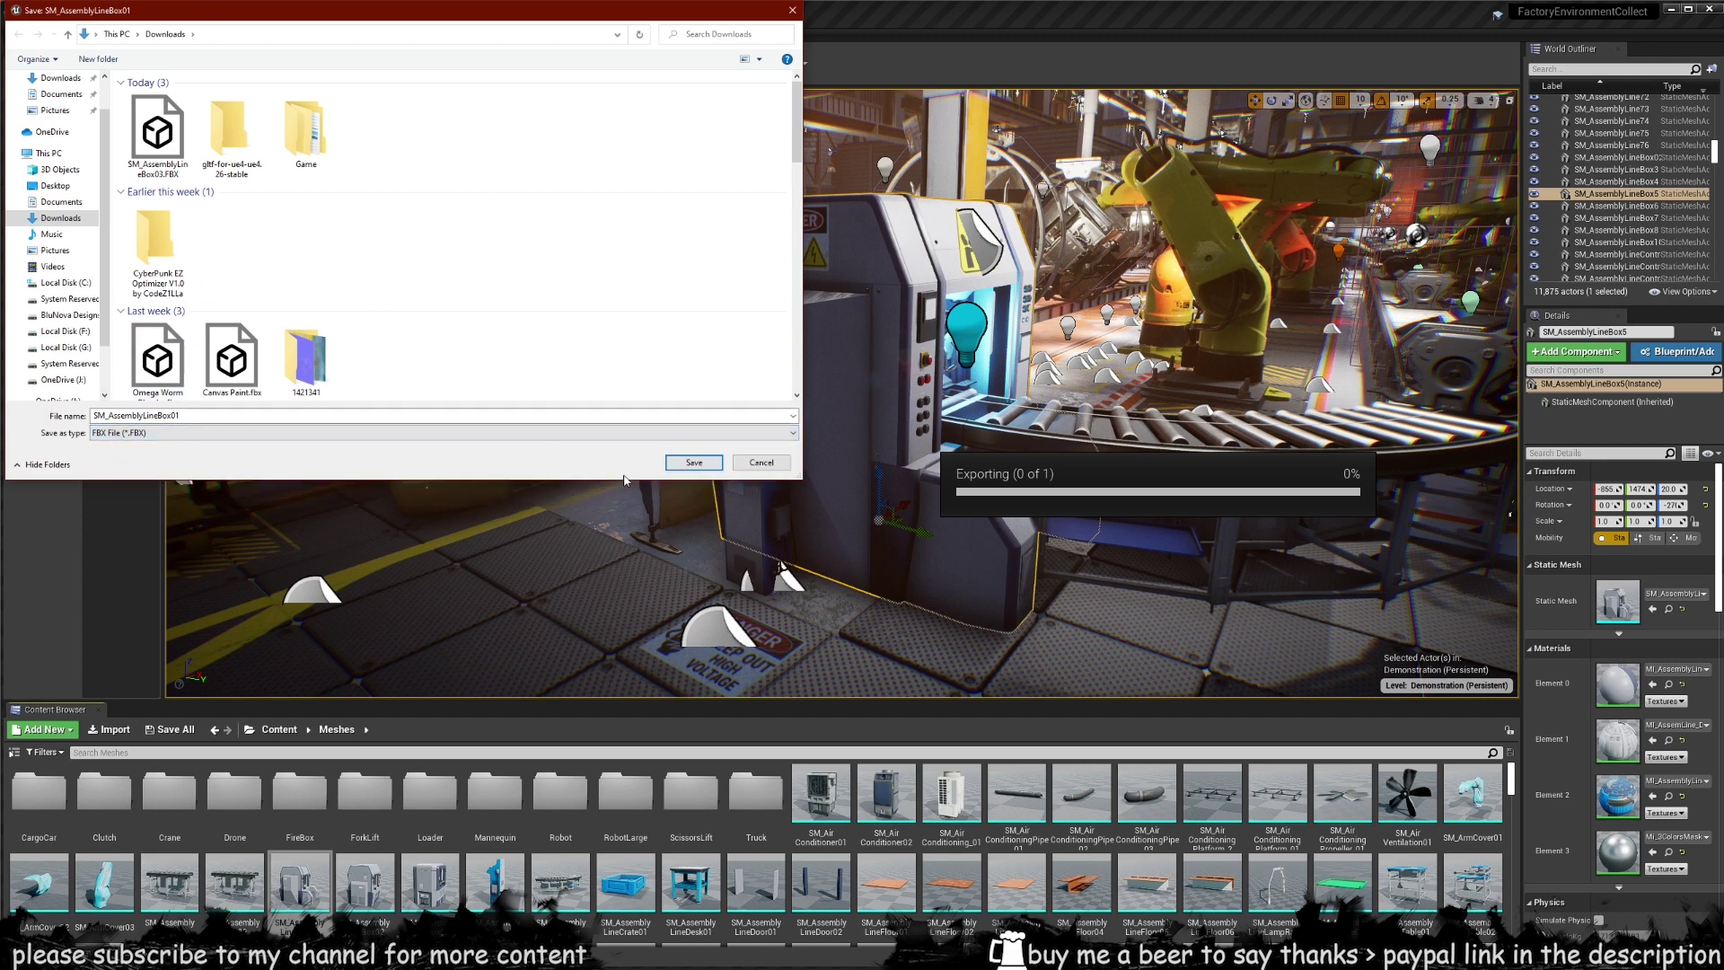
{"action": "left_click", "coordinate": [682, 468]}
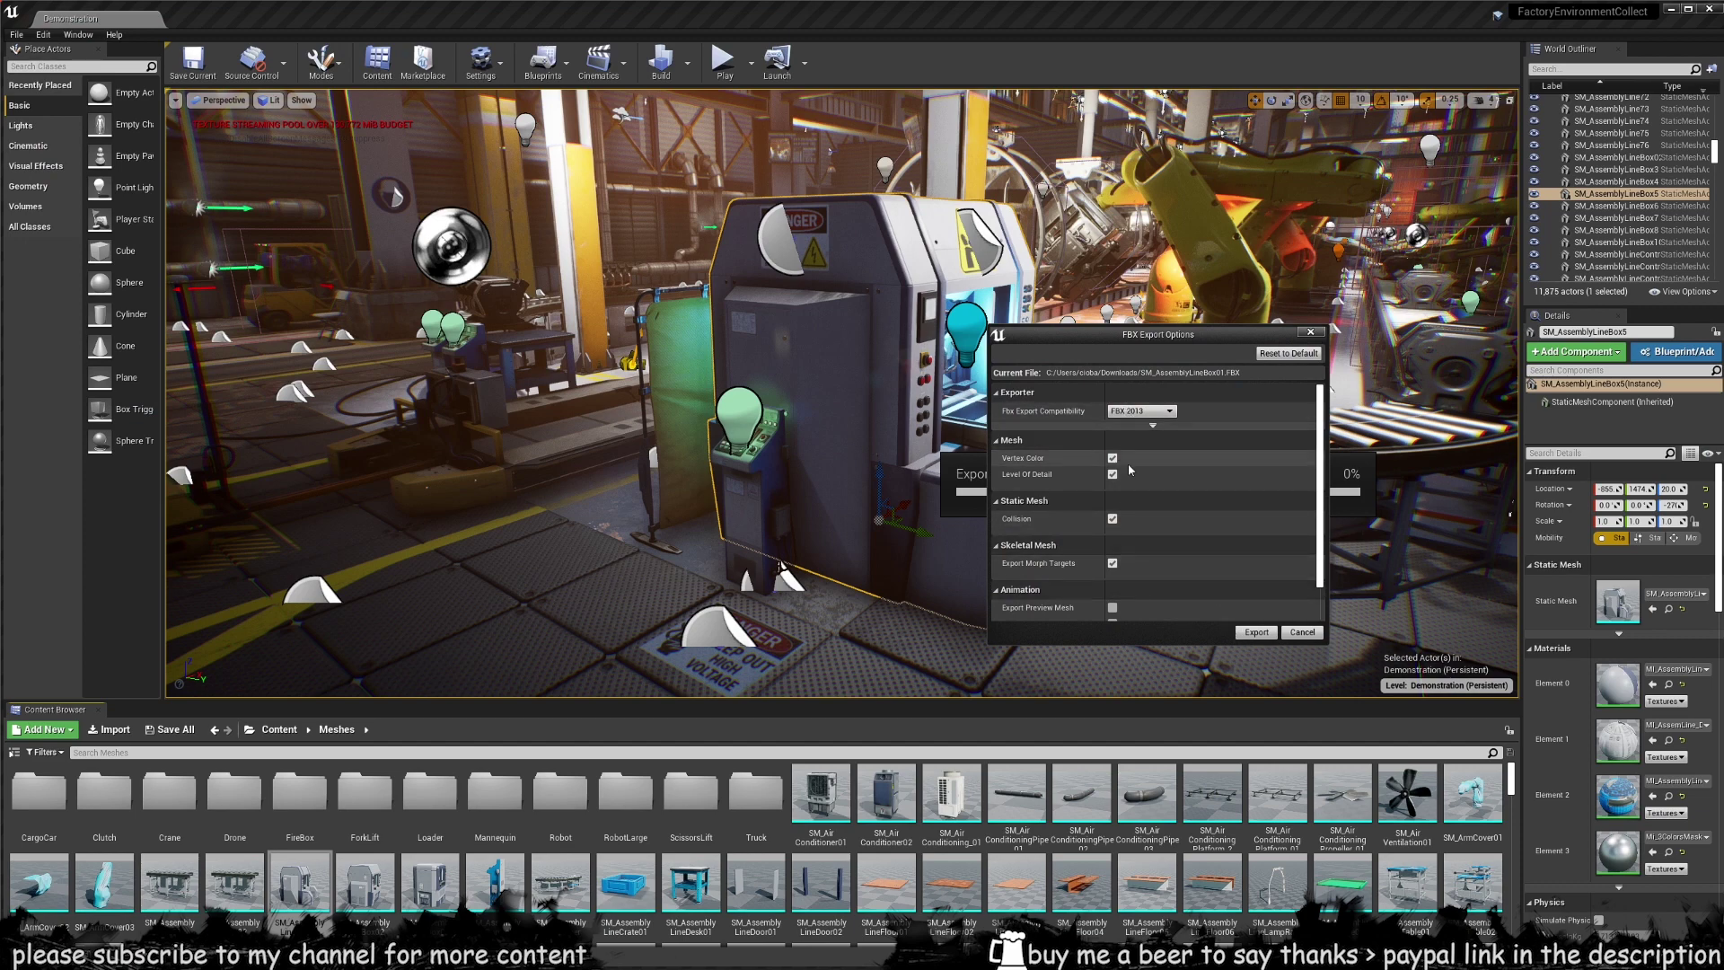
{"action": "scroll", "coordinate": [1113, 467], "scroll_direction": "down", "scroll_amount": 1}
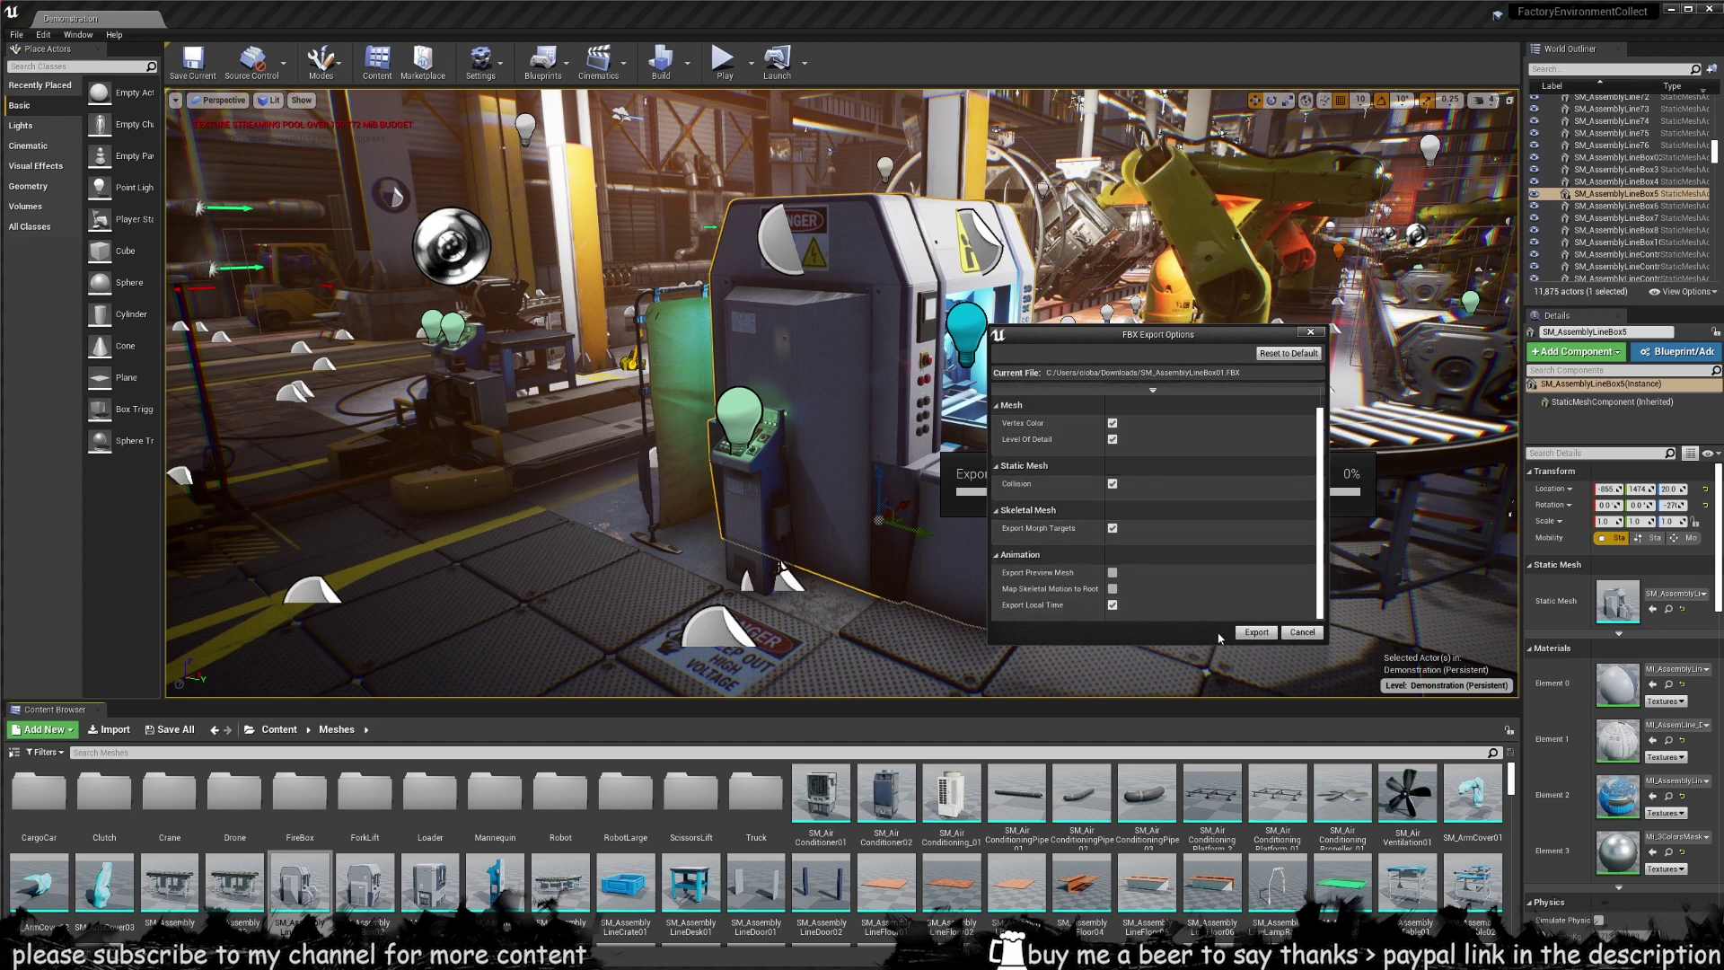
{"action": "left_click", "coordinate": [1255, 632]}
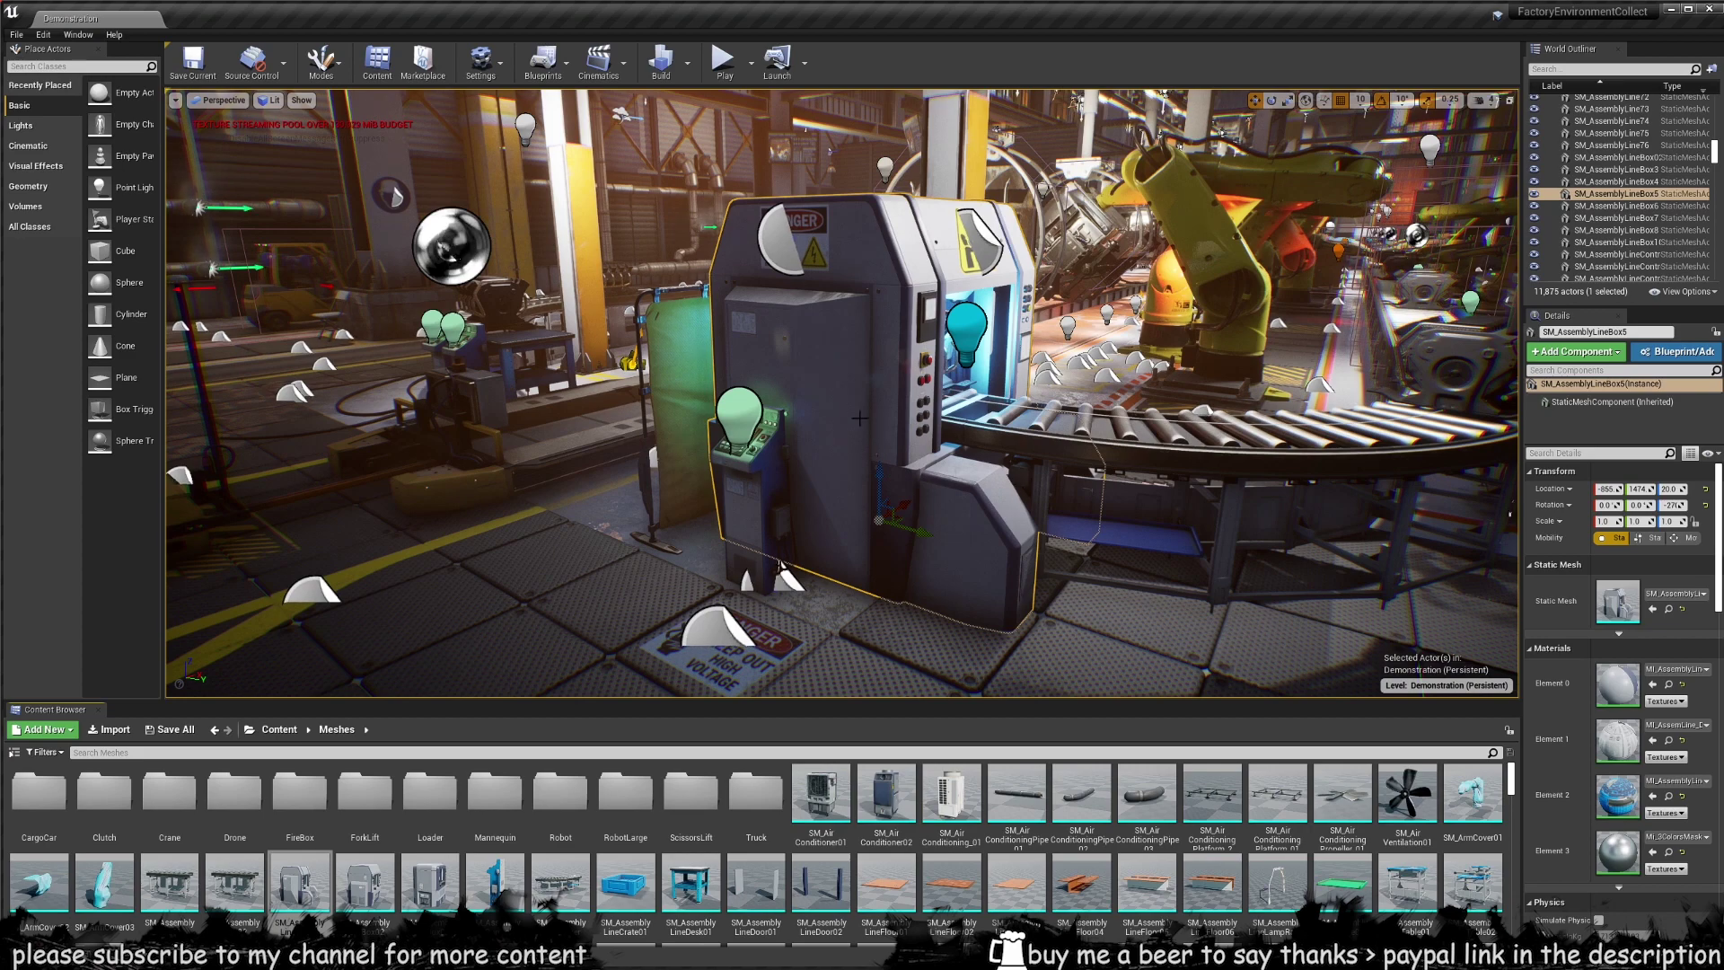
- View the machine's front side and open its Element 0 material, MI_AssemblyLineBox, for viewing
{"action": "mouse_move", "coordinate": [884, 406]}
{"action": "right_mouse_down"}
{"action": "mouse_move", "coordinate": [952, 422]}
{"action": "mouse_move", "coordinate": [898, 404]}
{"action": "right_mouse_up"}
{"action": "key", "text": "w"}
{"action": "key", "text": "s"}
{"action": "right_click_drag", "start_coordinate": [633, 685], "coordinate": [768, 285]}
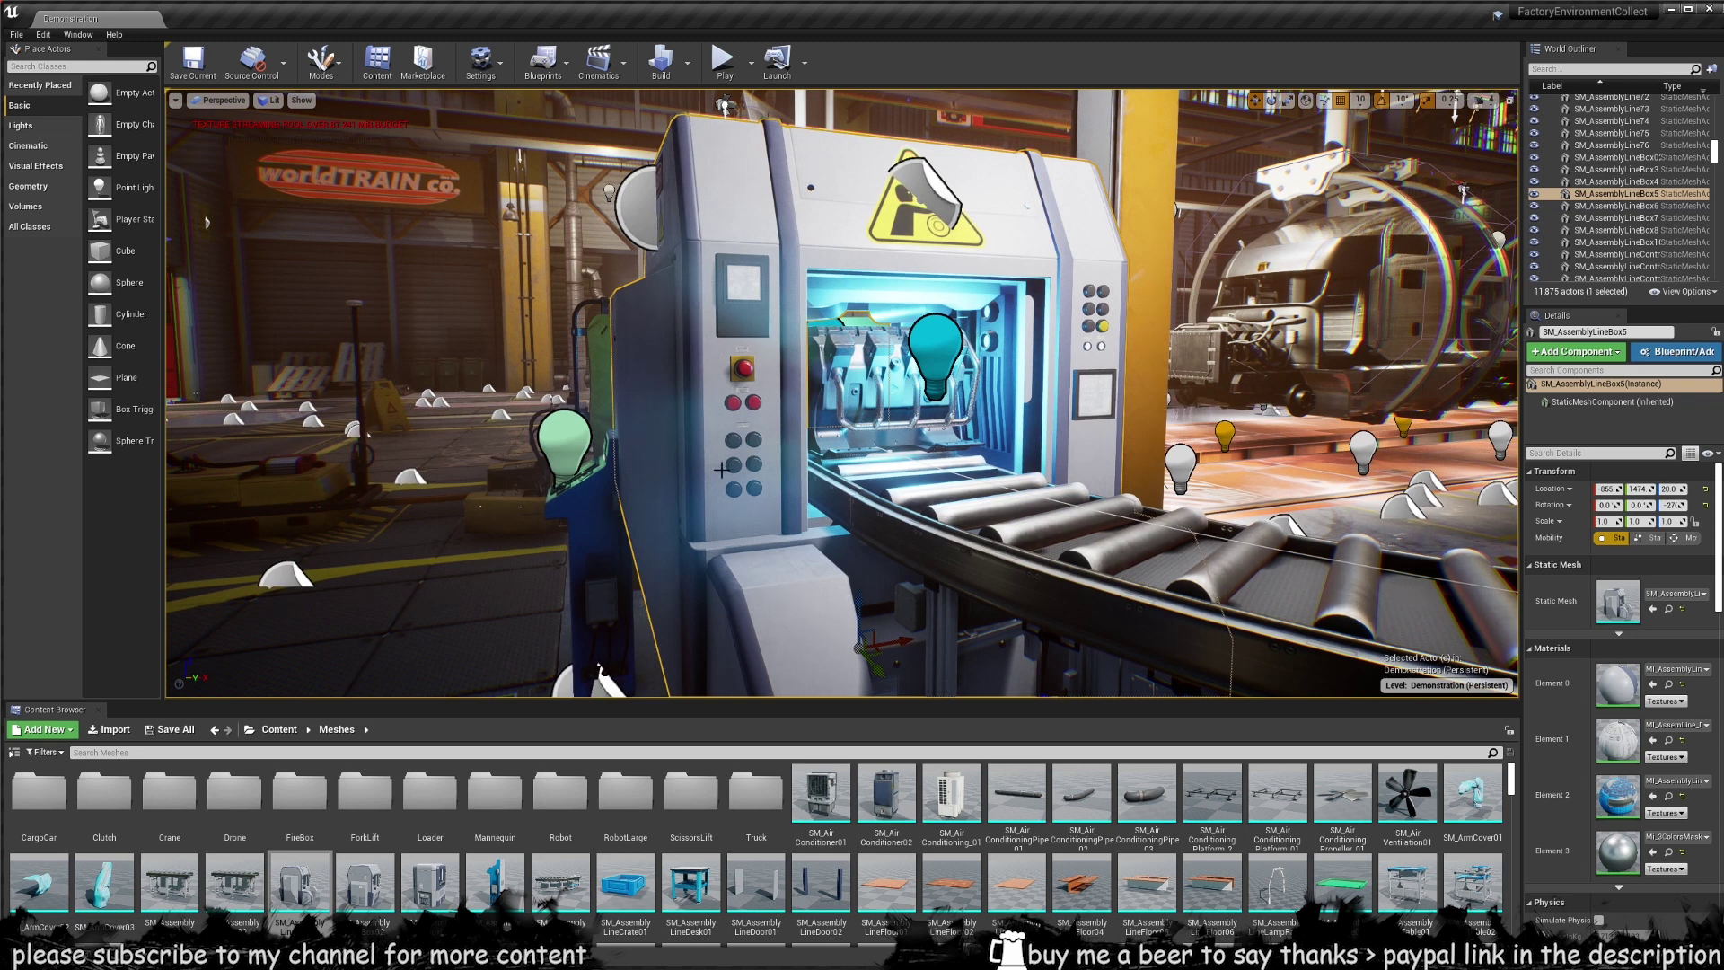
{"action": "right_click_drag", "start_coordinate": [843, 393], "coordinate": [898, 402]}
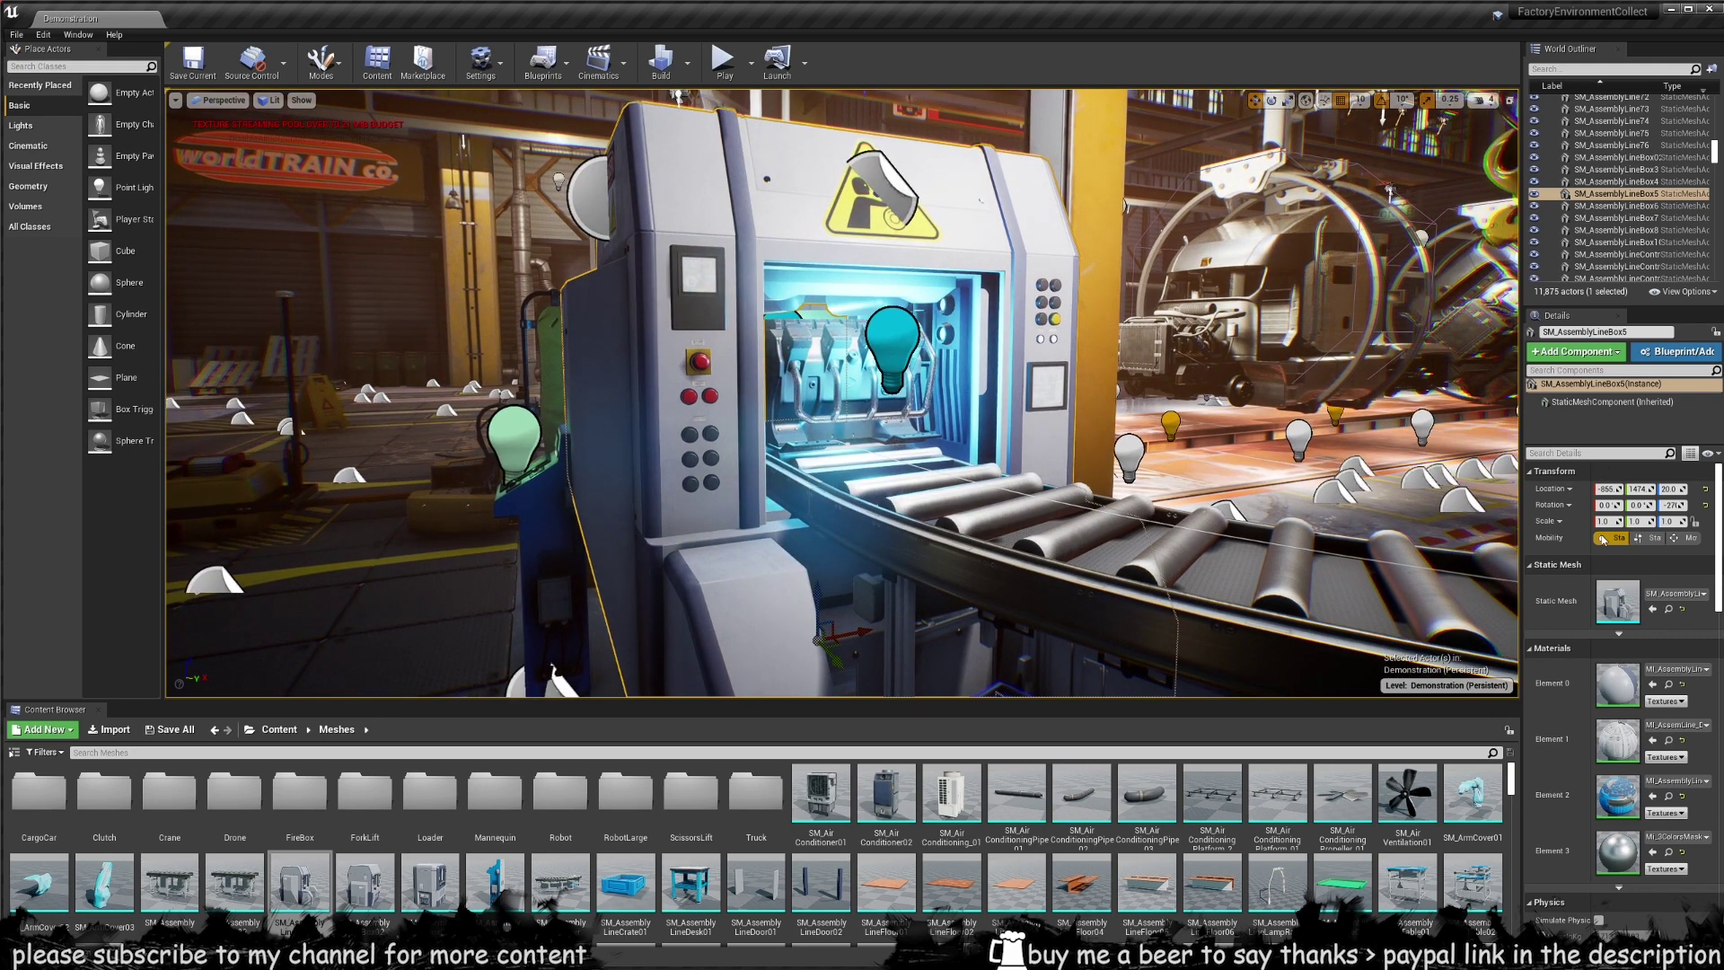
{"action": "scroll", "coordinate": [1605, 710], "scroll_direction": "down", "scroll_amount": 2}
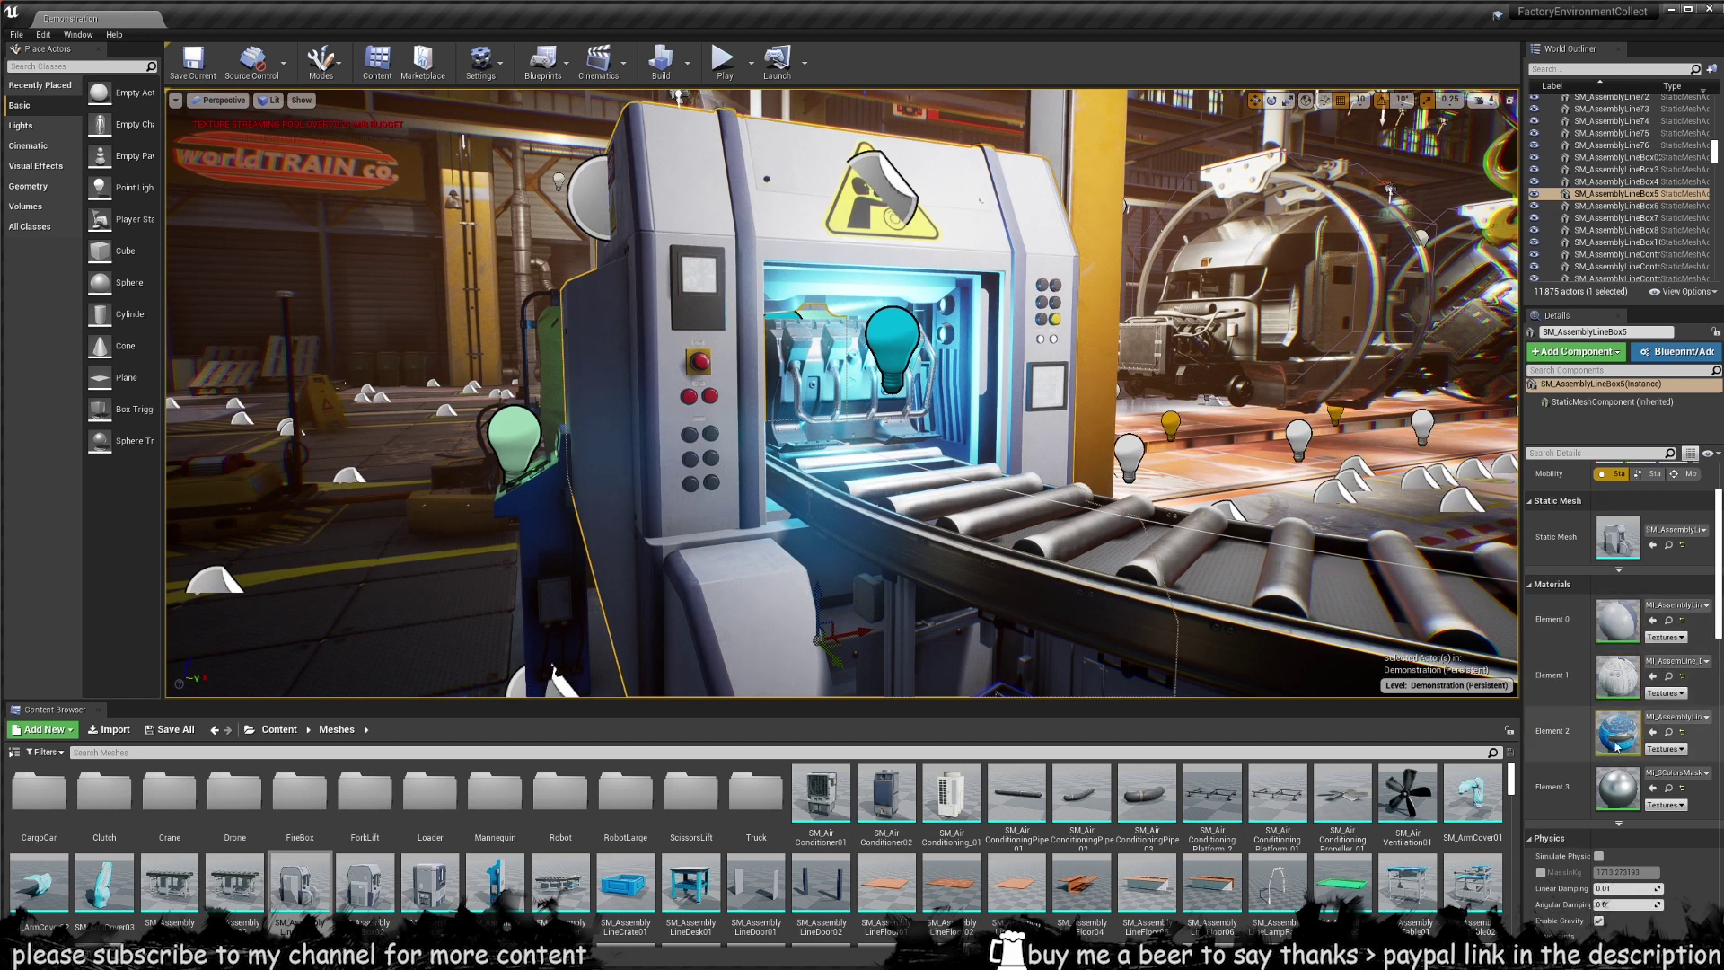
{"action": "scroll", "coordinate": [1590, 620], "scroll_direction": "down", "scroll_amount": 1}
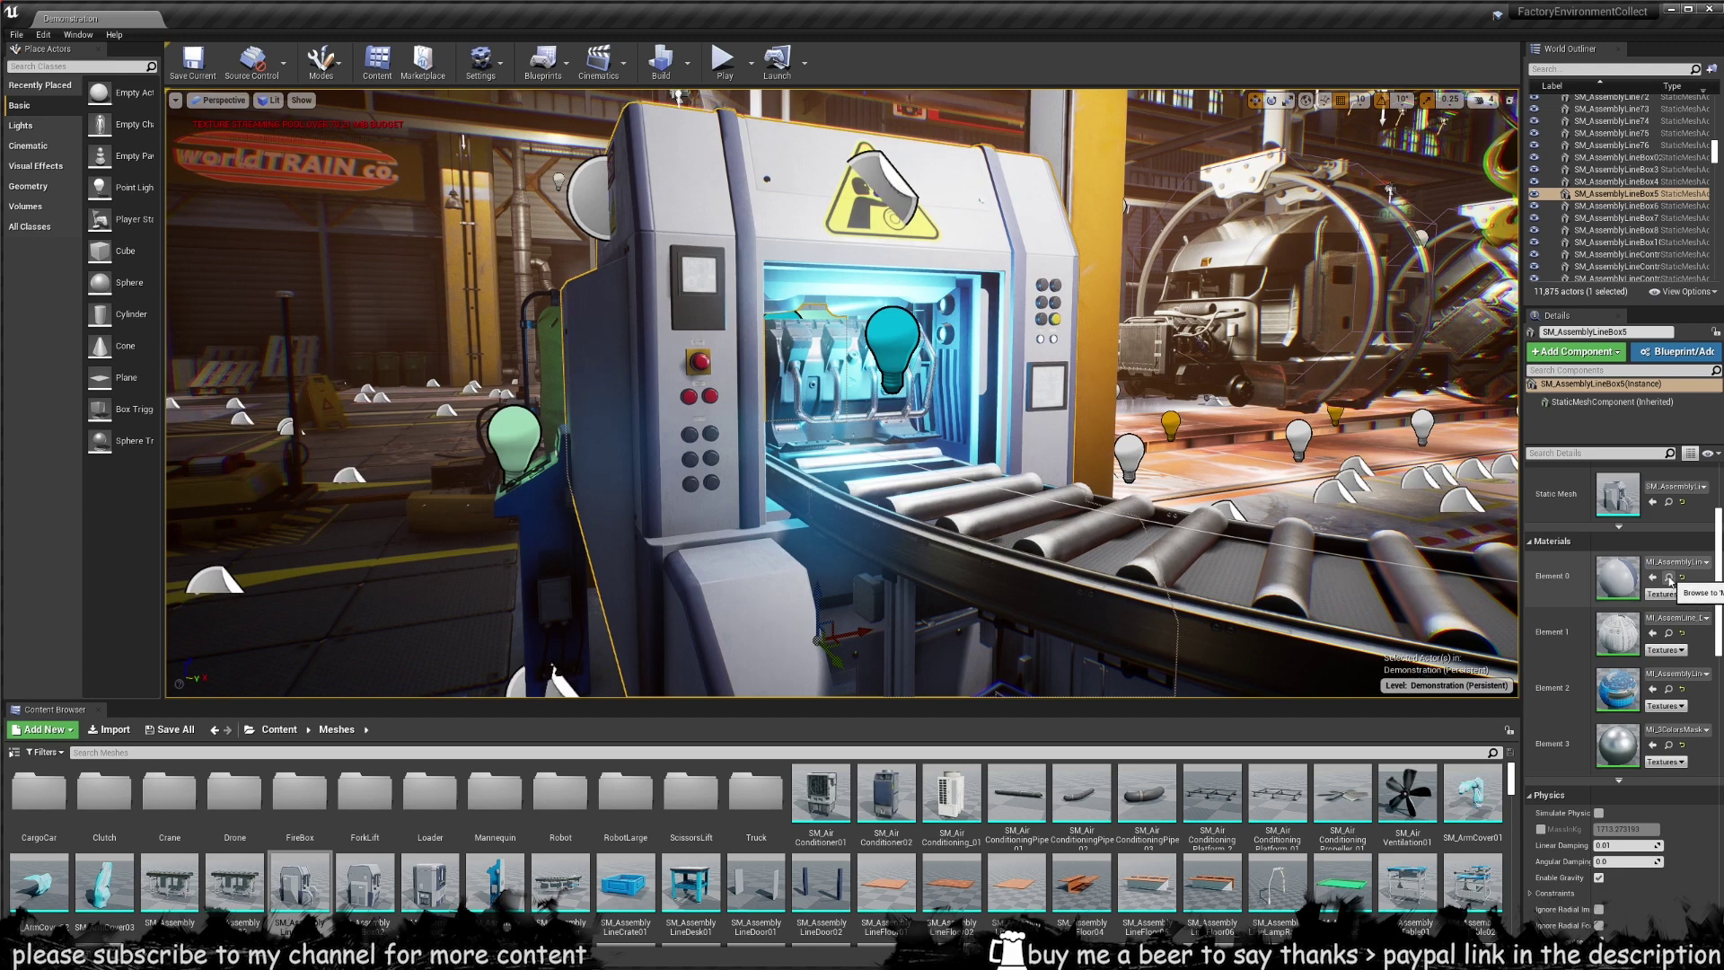
{"action": "left_click", "coordinate": [1670, 578]}
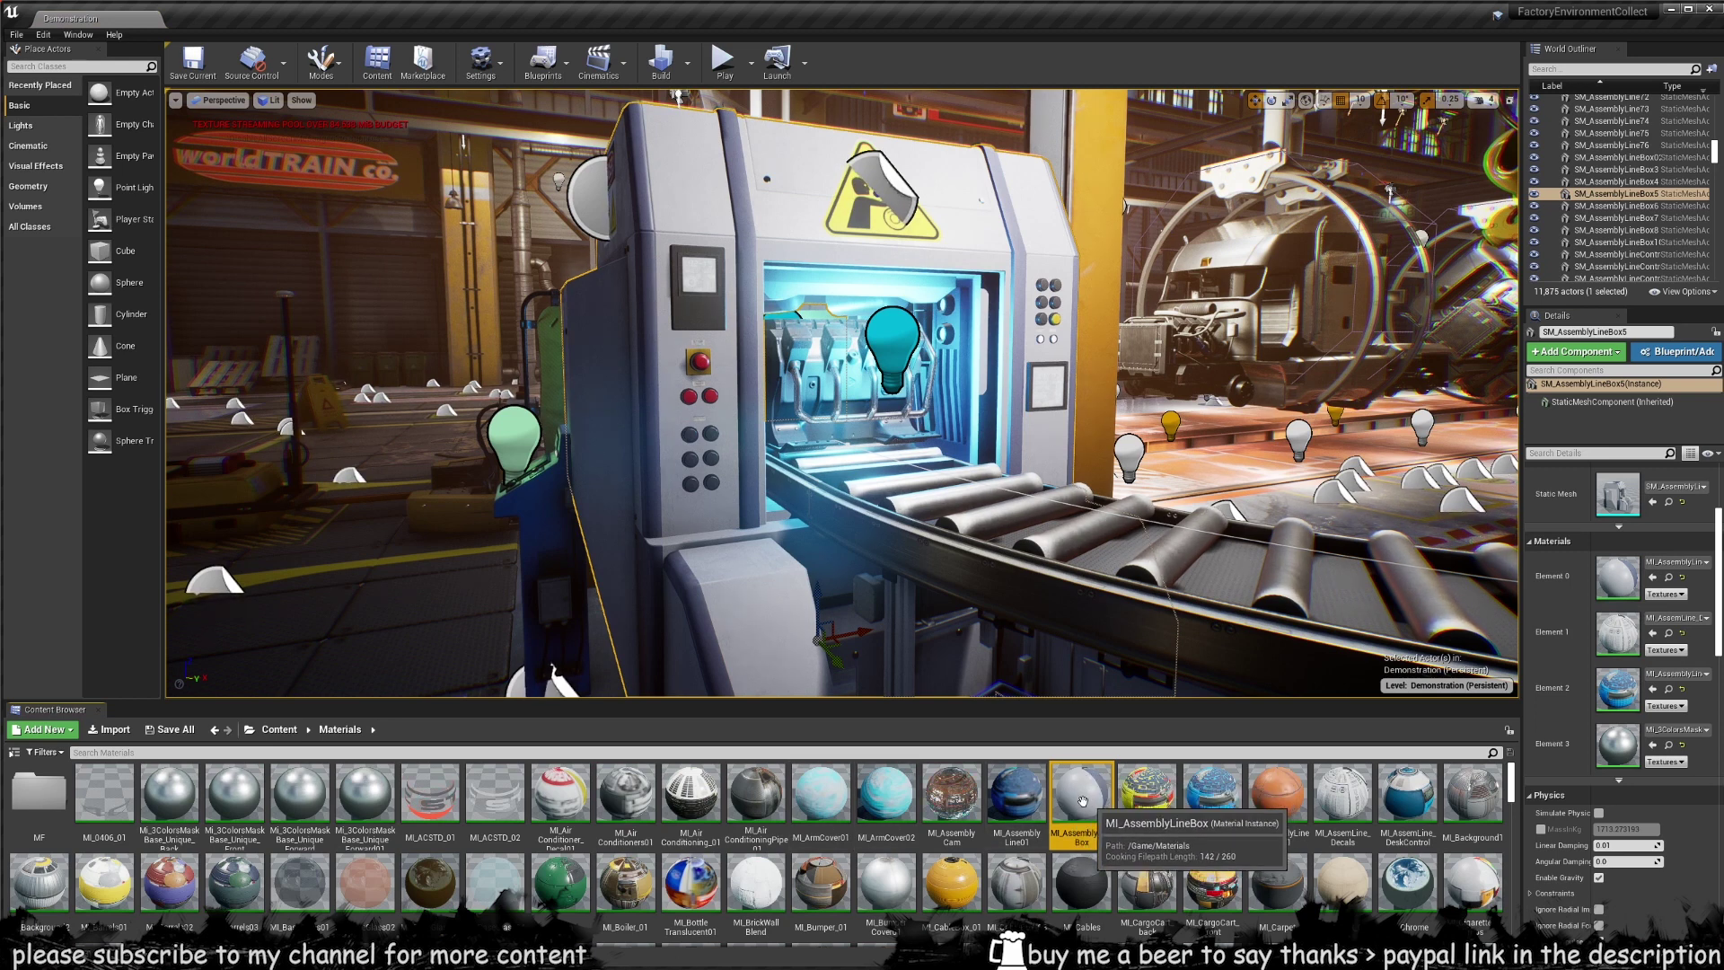
{"action": "double_click", "coordinate": [1097, 801]}
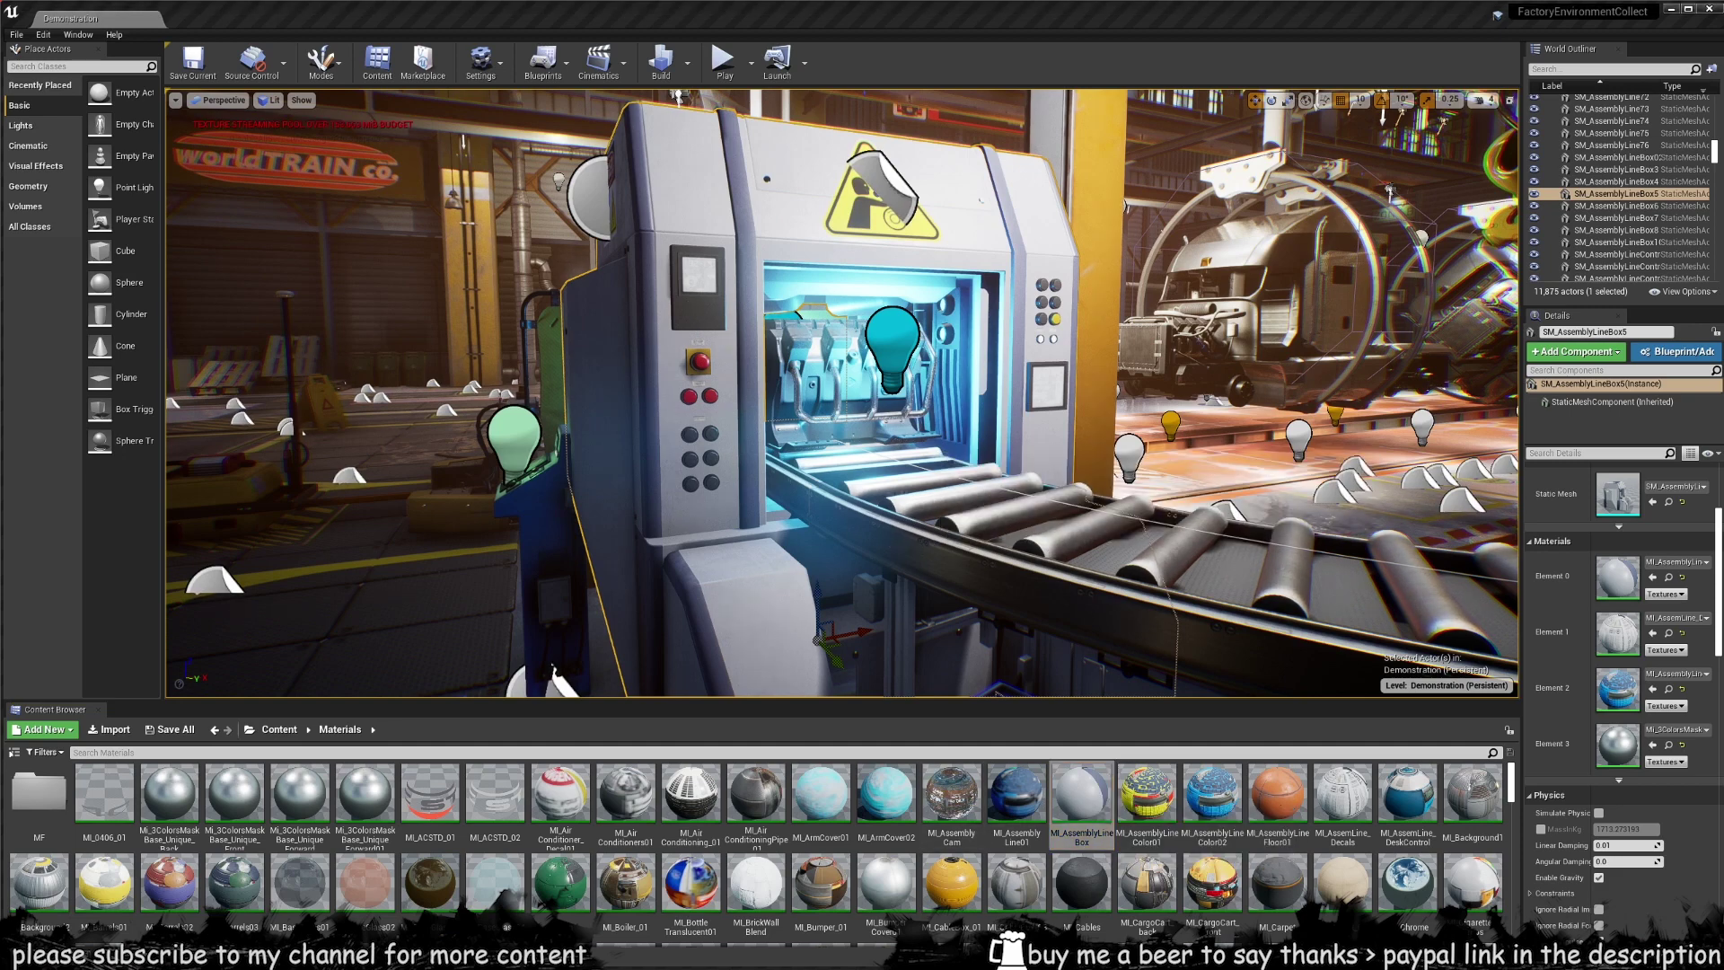
{"action": "left_click_drag", "start_coordinate": [1533, 88], "coordinate": [649, 88]}
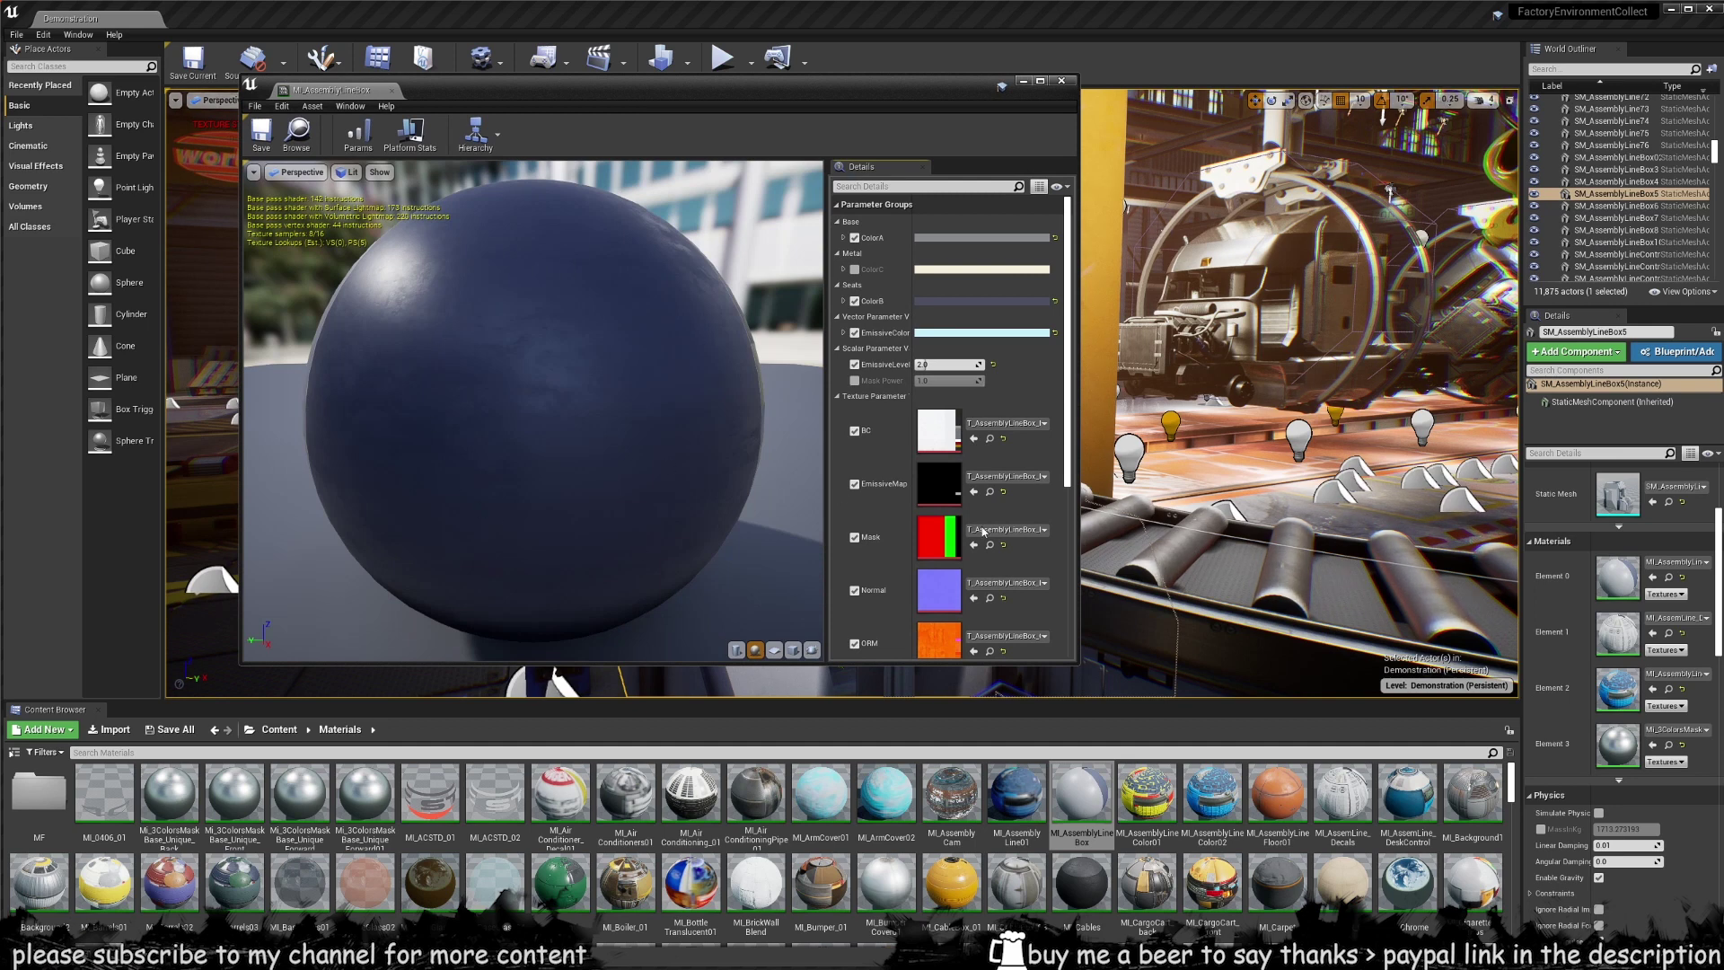
- Review the material's texture parameters and locate its BC texture in the Content Browser
{"action": "scroll", "coordinate": [984, 532], "scroll_direction": "down", "scroll_amount": 3}
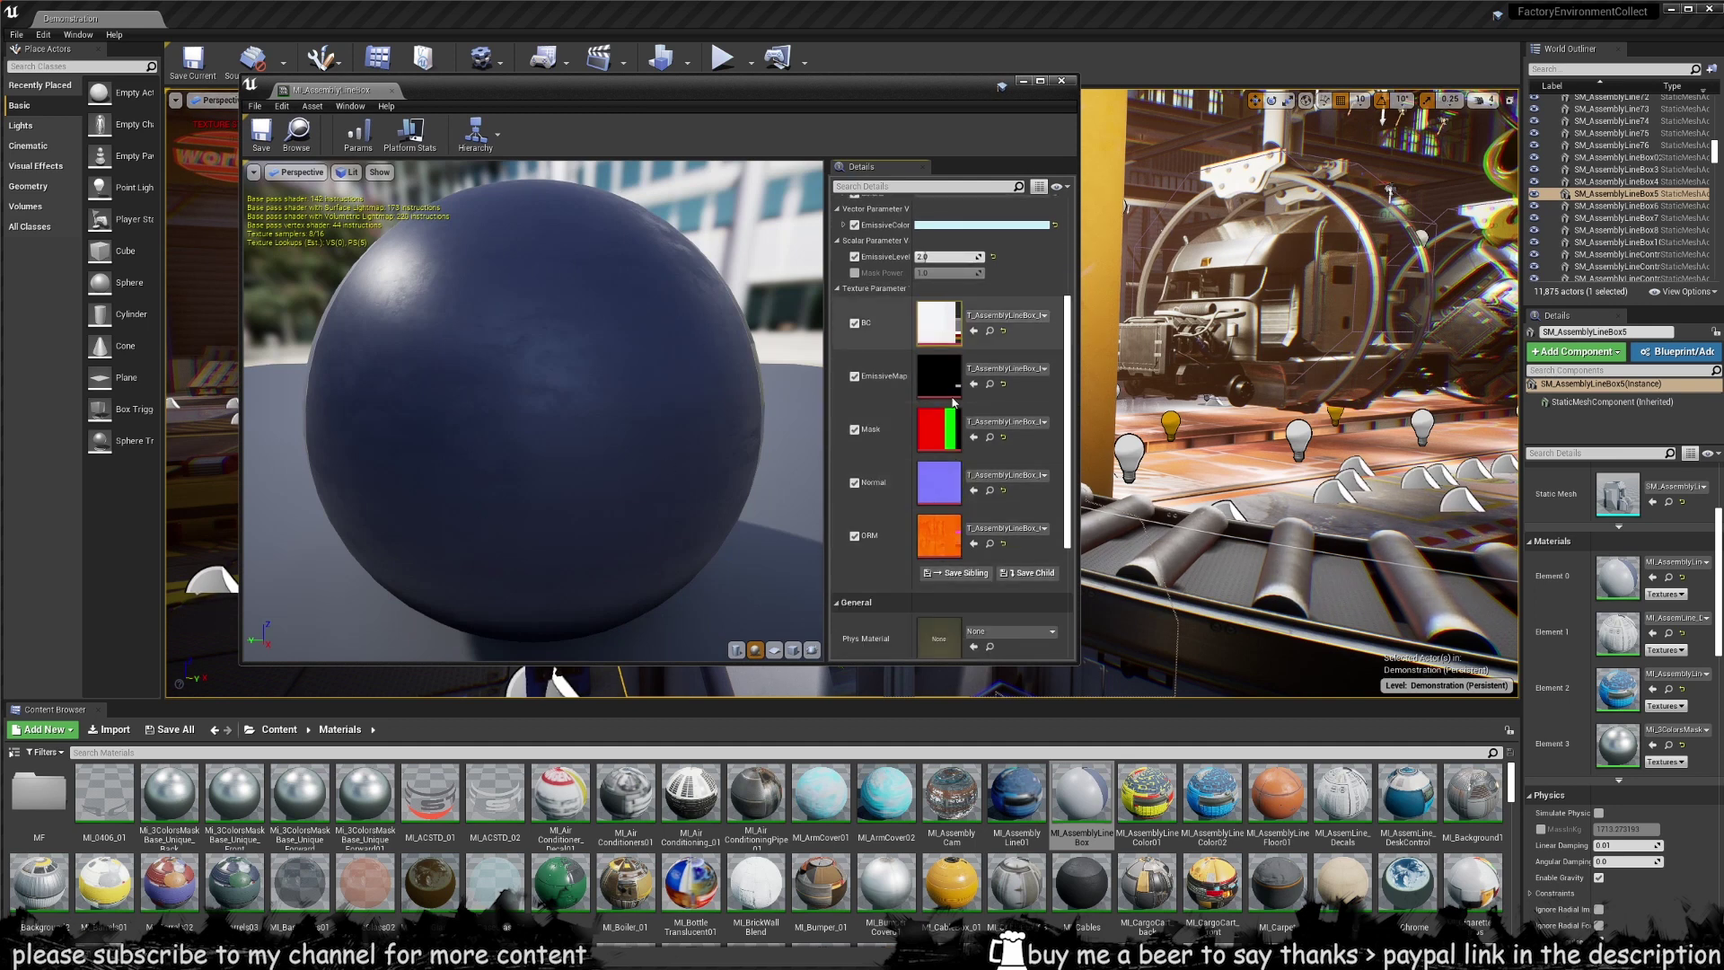
{"action": "scroll", "coordinate": [952, 409], "scroll_direction": "up", "scroll_amount": 1}
{"action": "scroll", "coordinate": [943, 431], "scroll_direction": "down", "scroll_amount": 3}
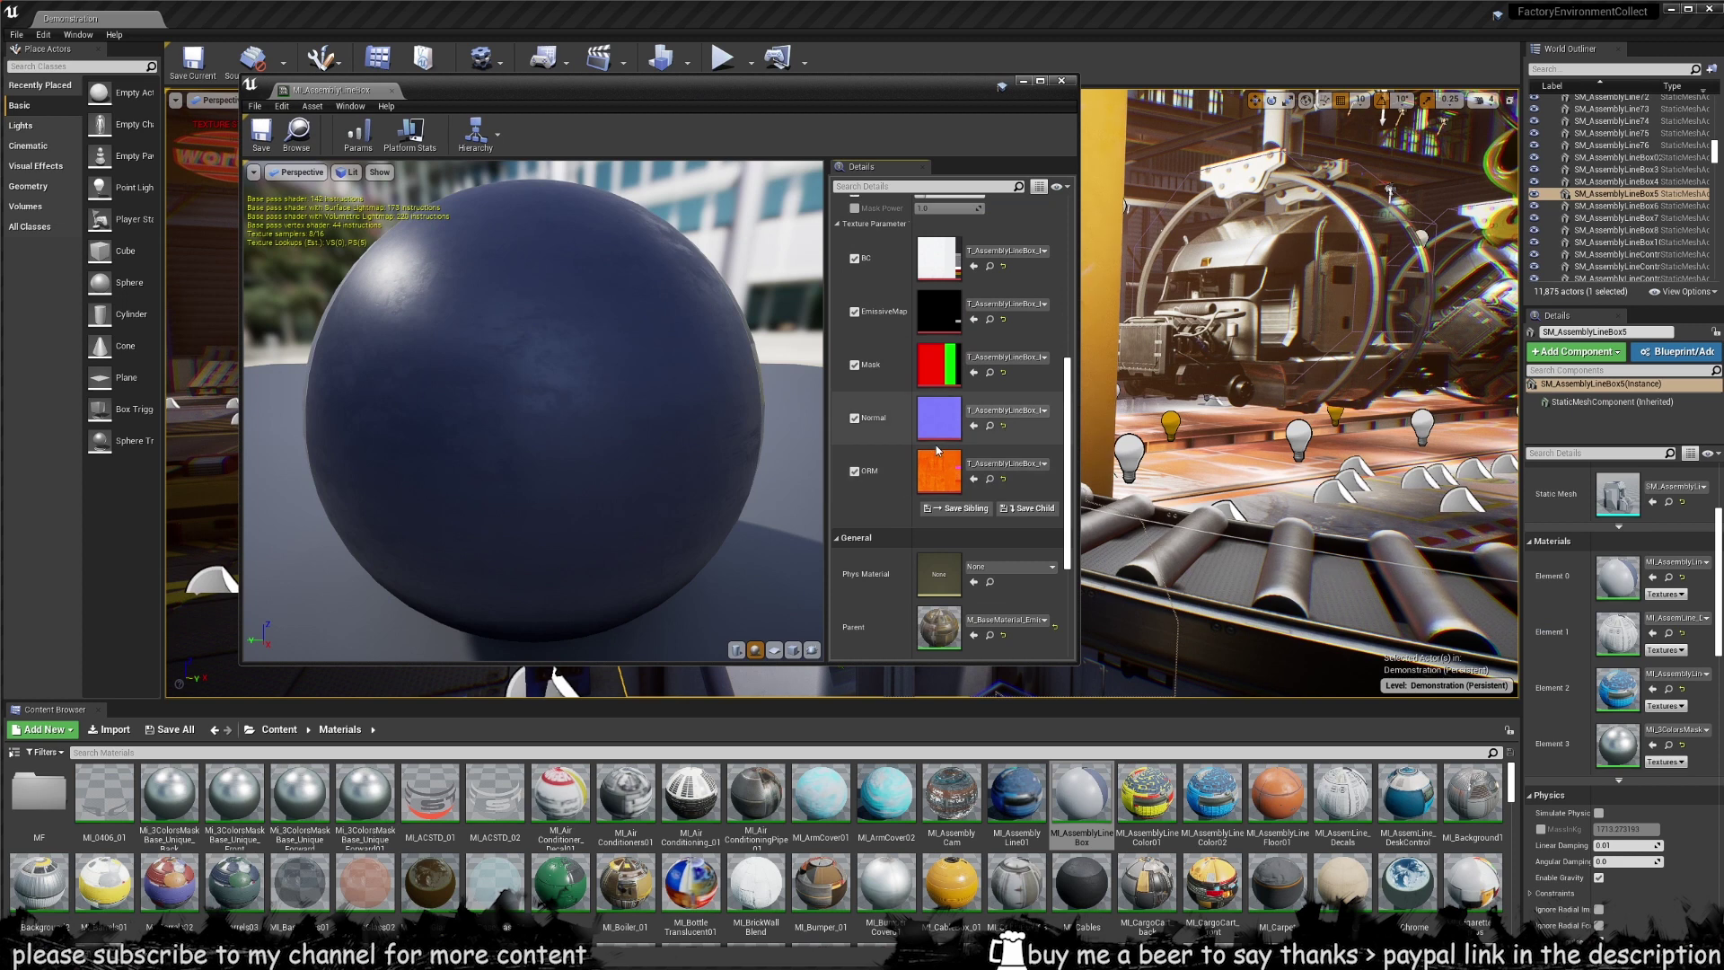
{"action": "scroll", "coordinate": [937, 450], "scroll_direction": "up", "scroll_amount": 4}
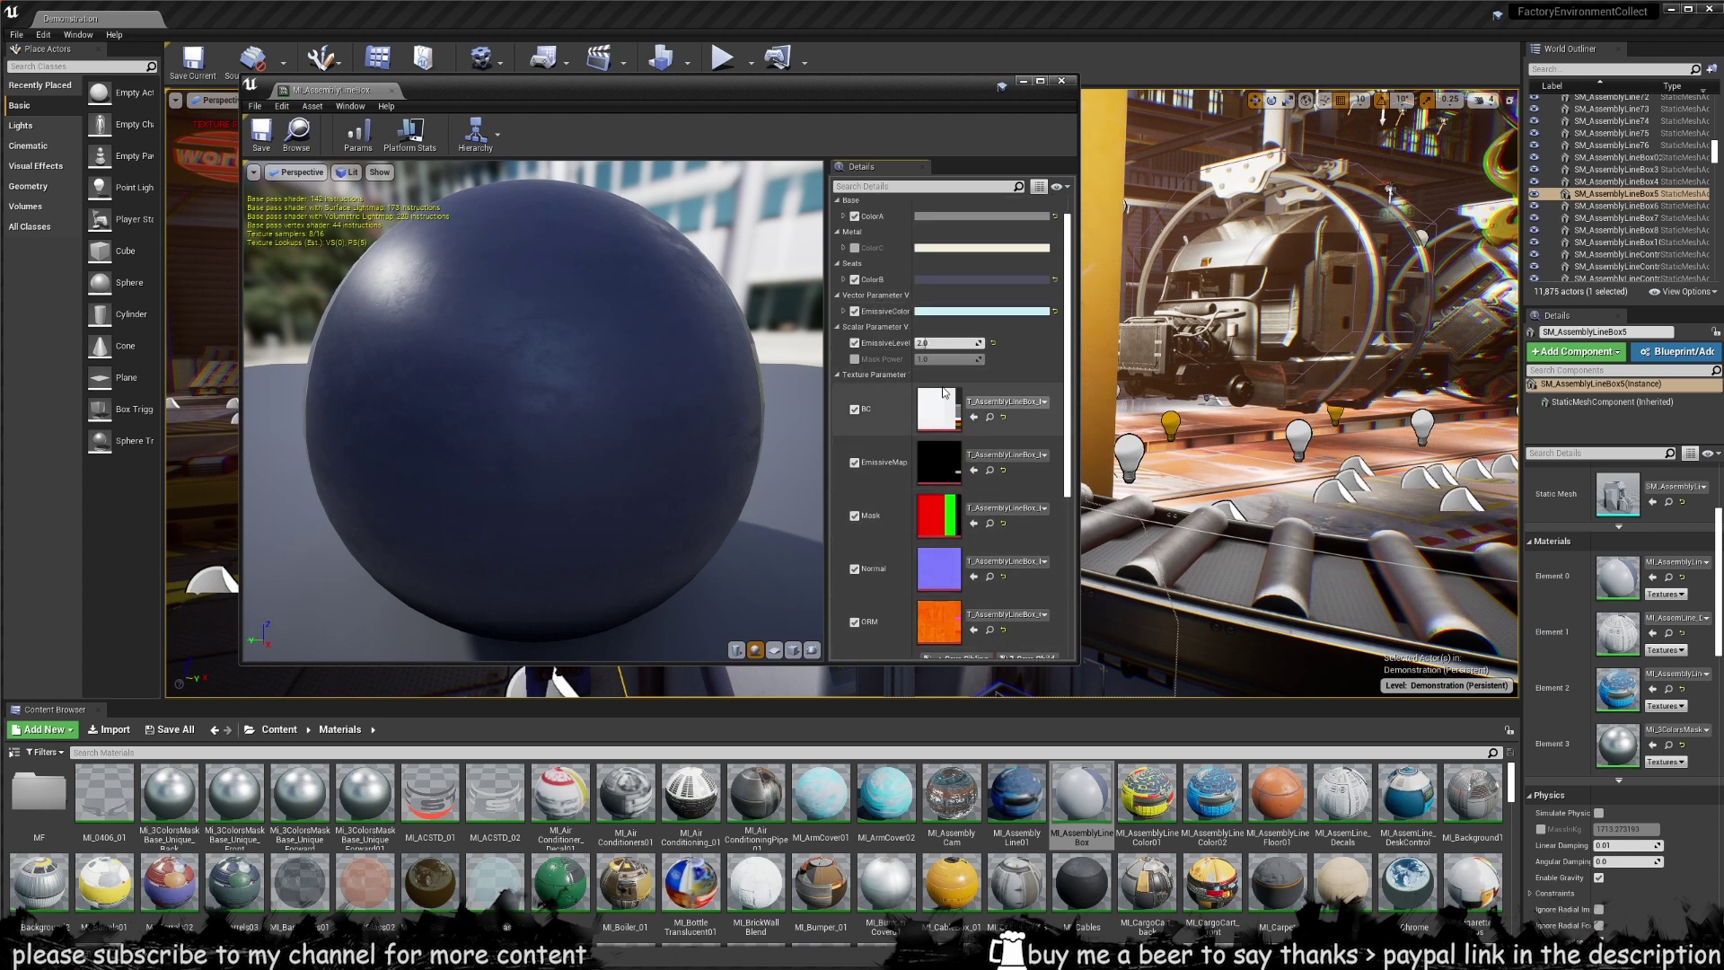
{"action": "scroll", "coordinate": [977, 507], "scroll_direction": "down", "scroll_amount": 1}
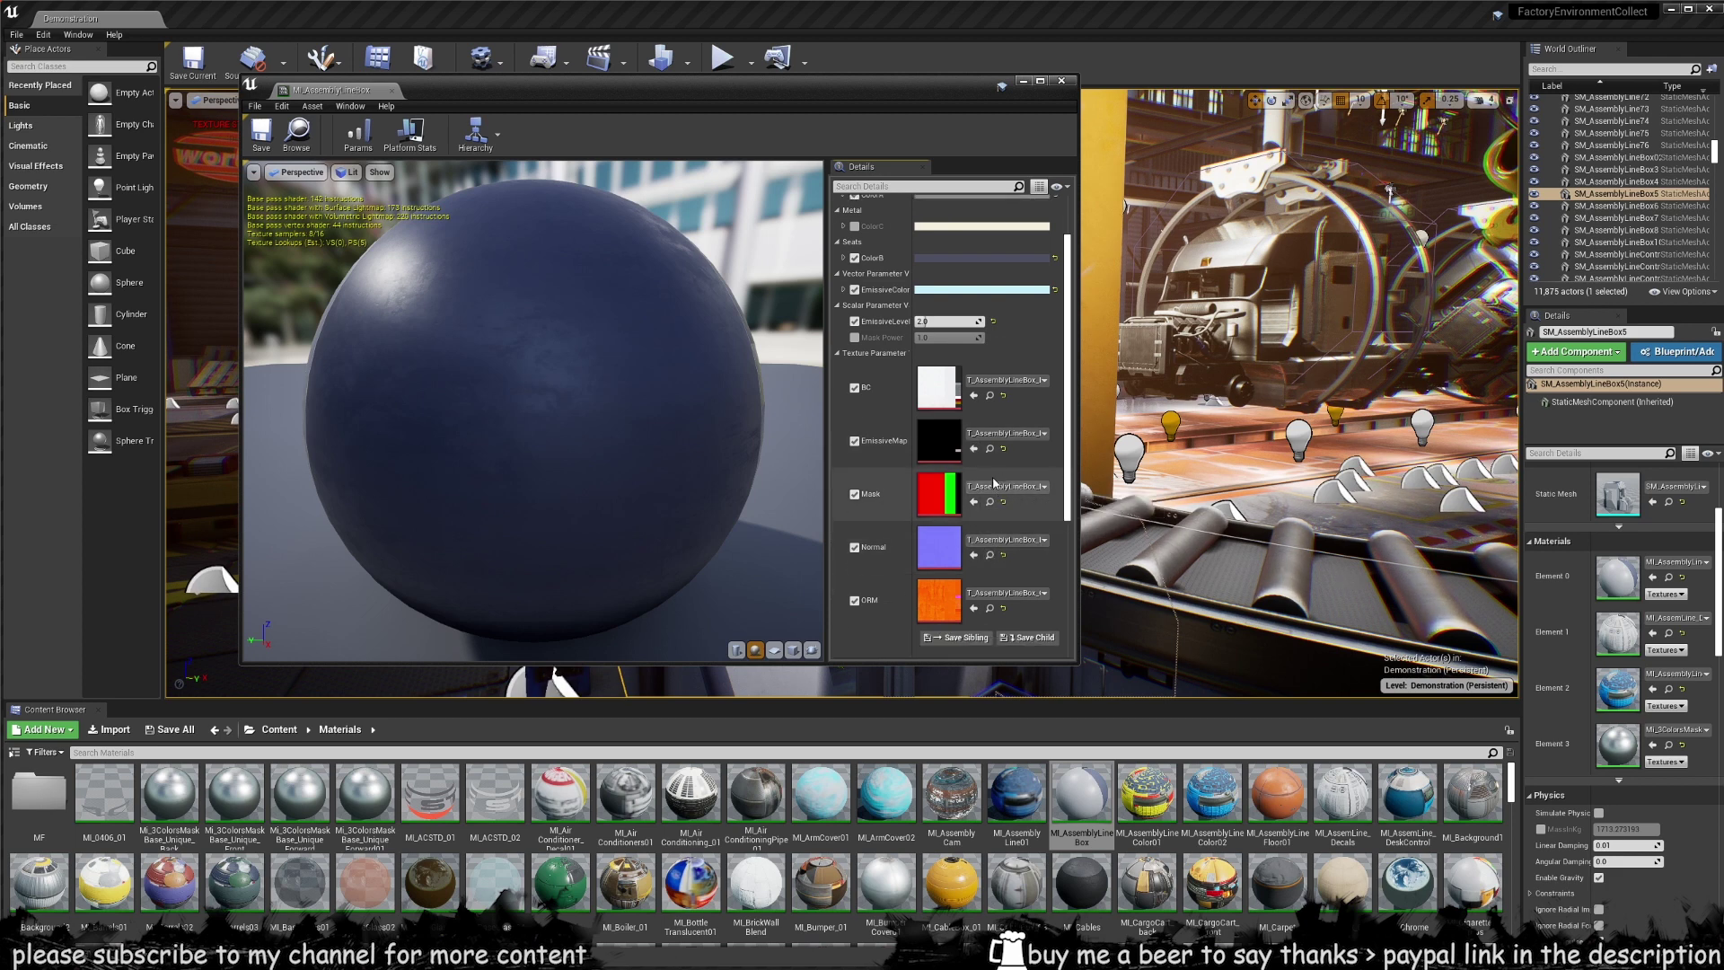
{"action": "left_click", "coordinate": [990, 398]}
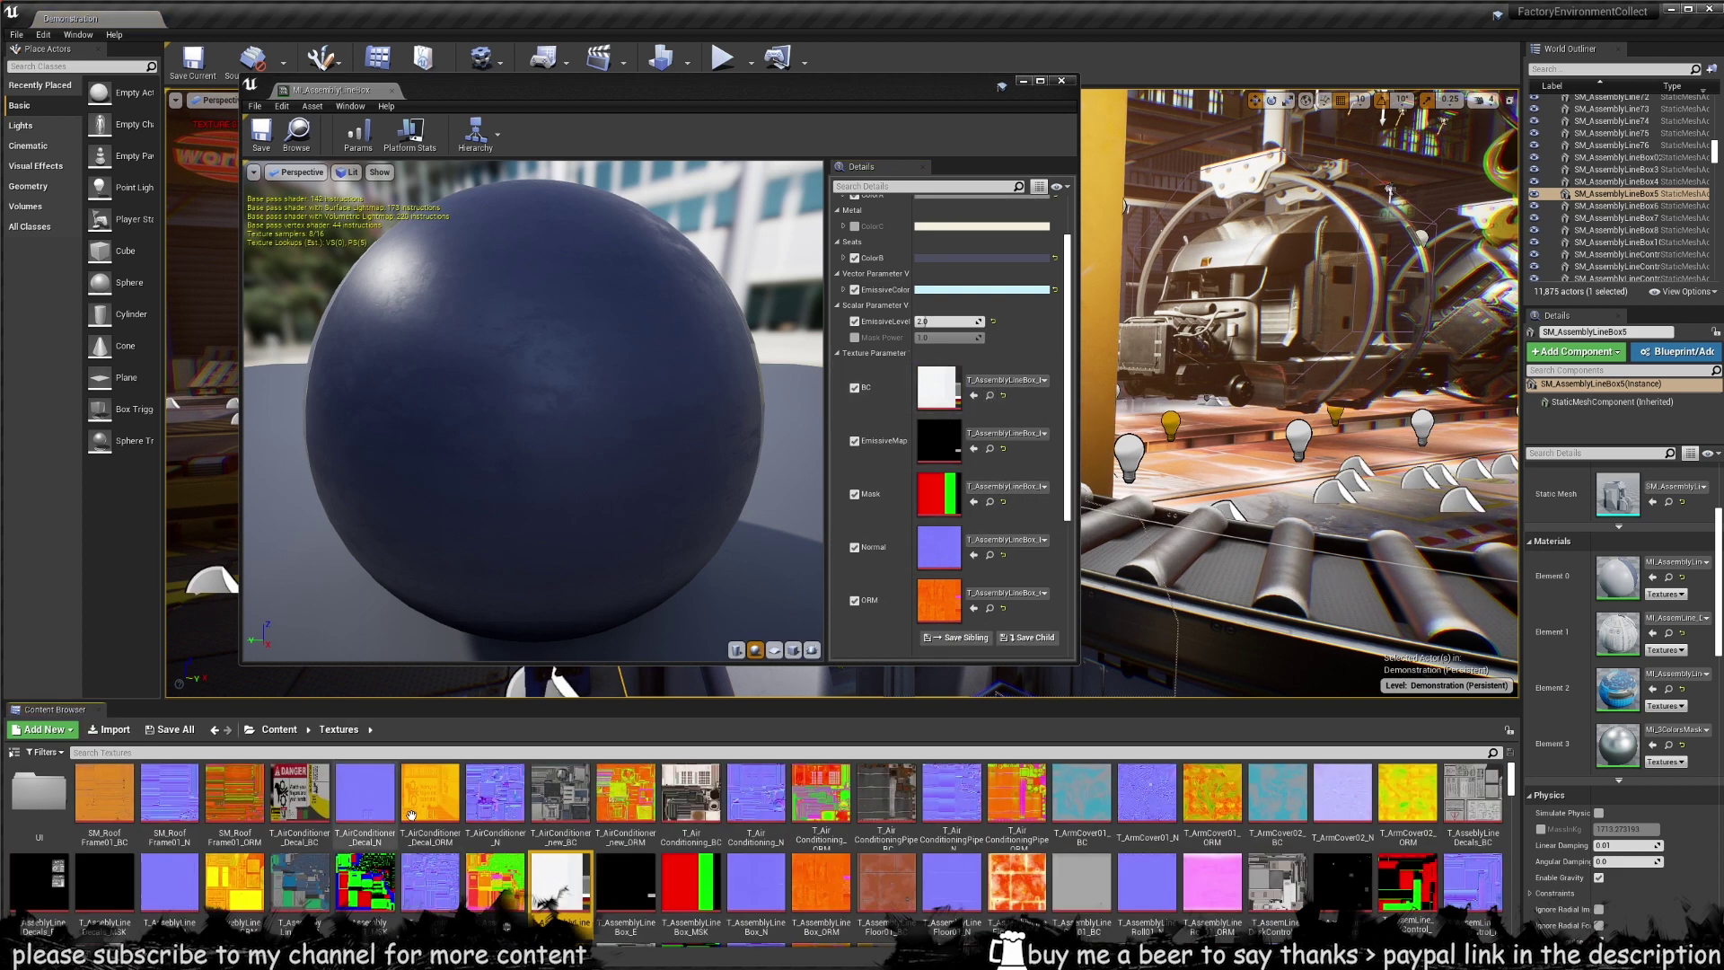
- Add the machine's E, MSK, N and ORM textures to the selected BC texture and start a bulk export of all five
{"action": "scroll", "coordinate": [939, 419], "scroll_direction": "down", "scroll_amount": 1}
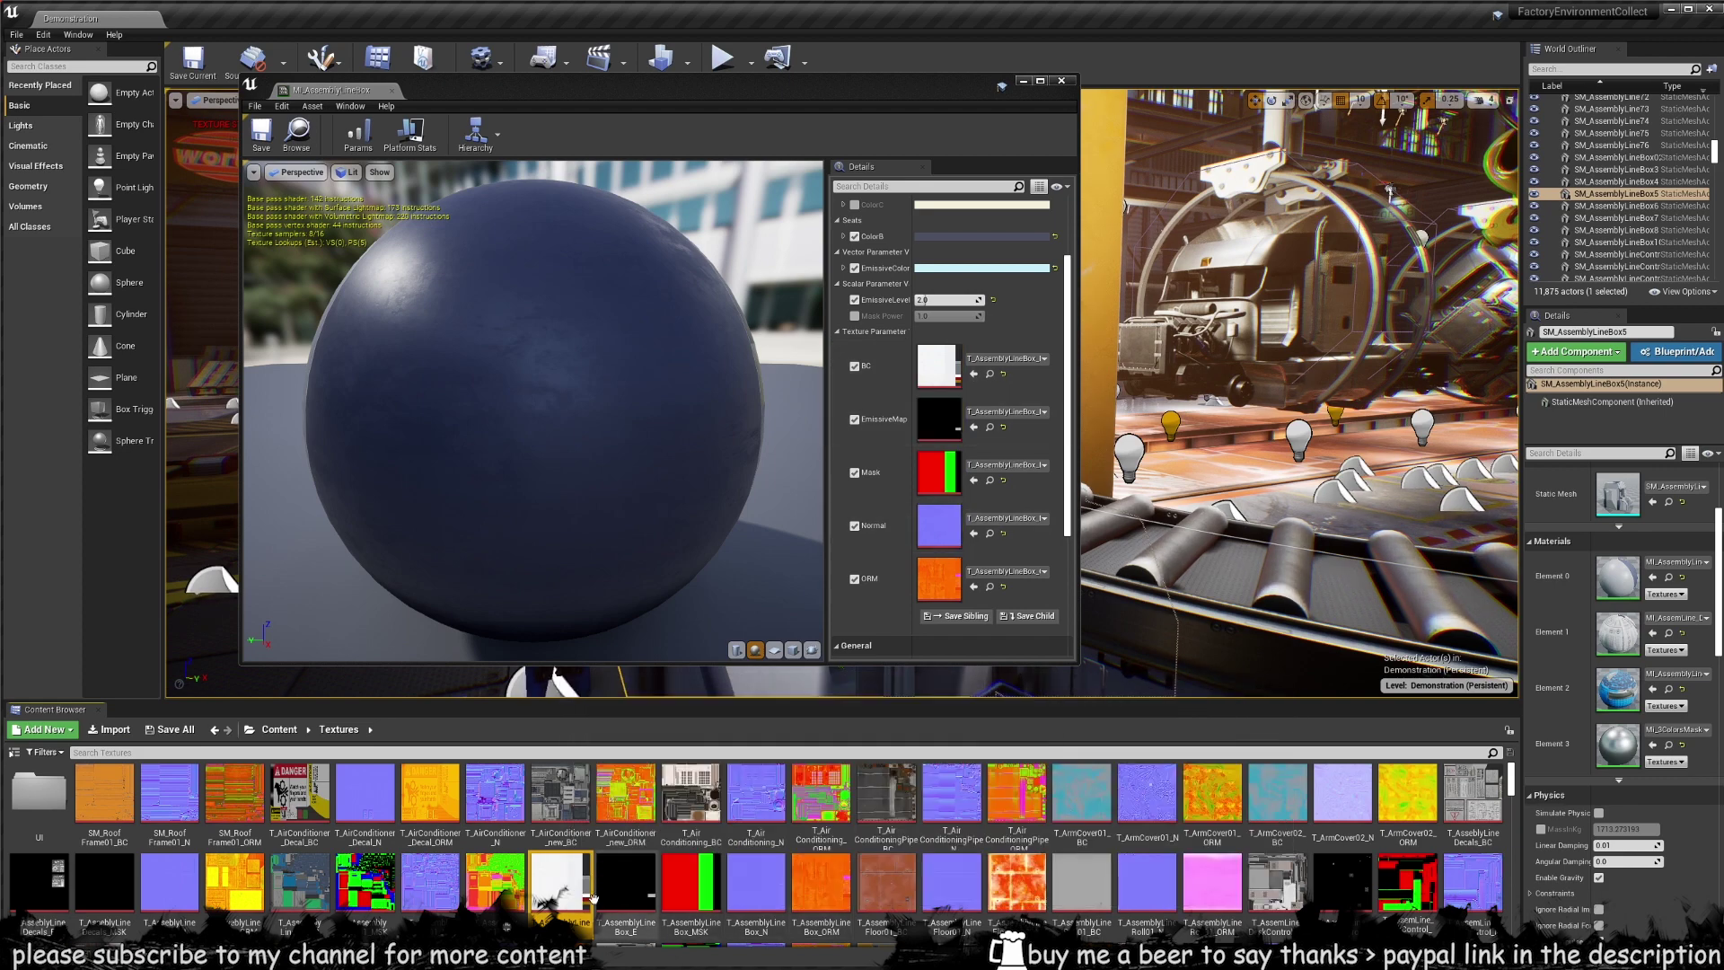
{"action": "left_click", "coordinate": [631, 895], "text": "ctrl"}
{"action": "left_click", "coordinate": [683, 895], "text": "ctrl"}
{"action": "left_click", "coordinate": [770, 896], "text": "ctrl"}
{"action": "left_click", "coordinate": [802, 895], "text": "ctrl"}
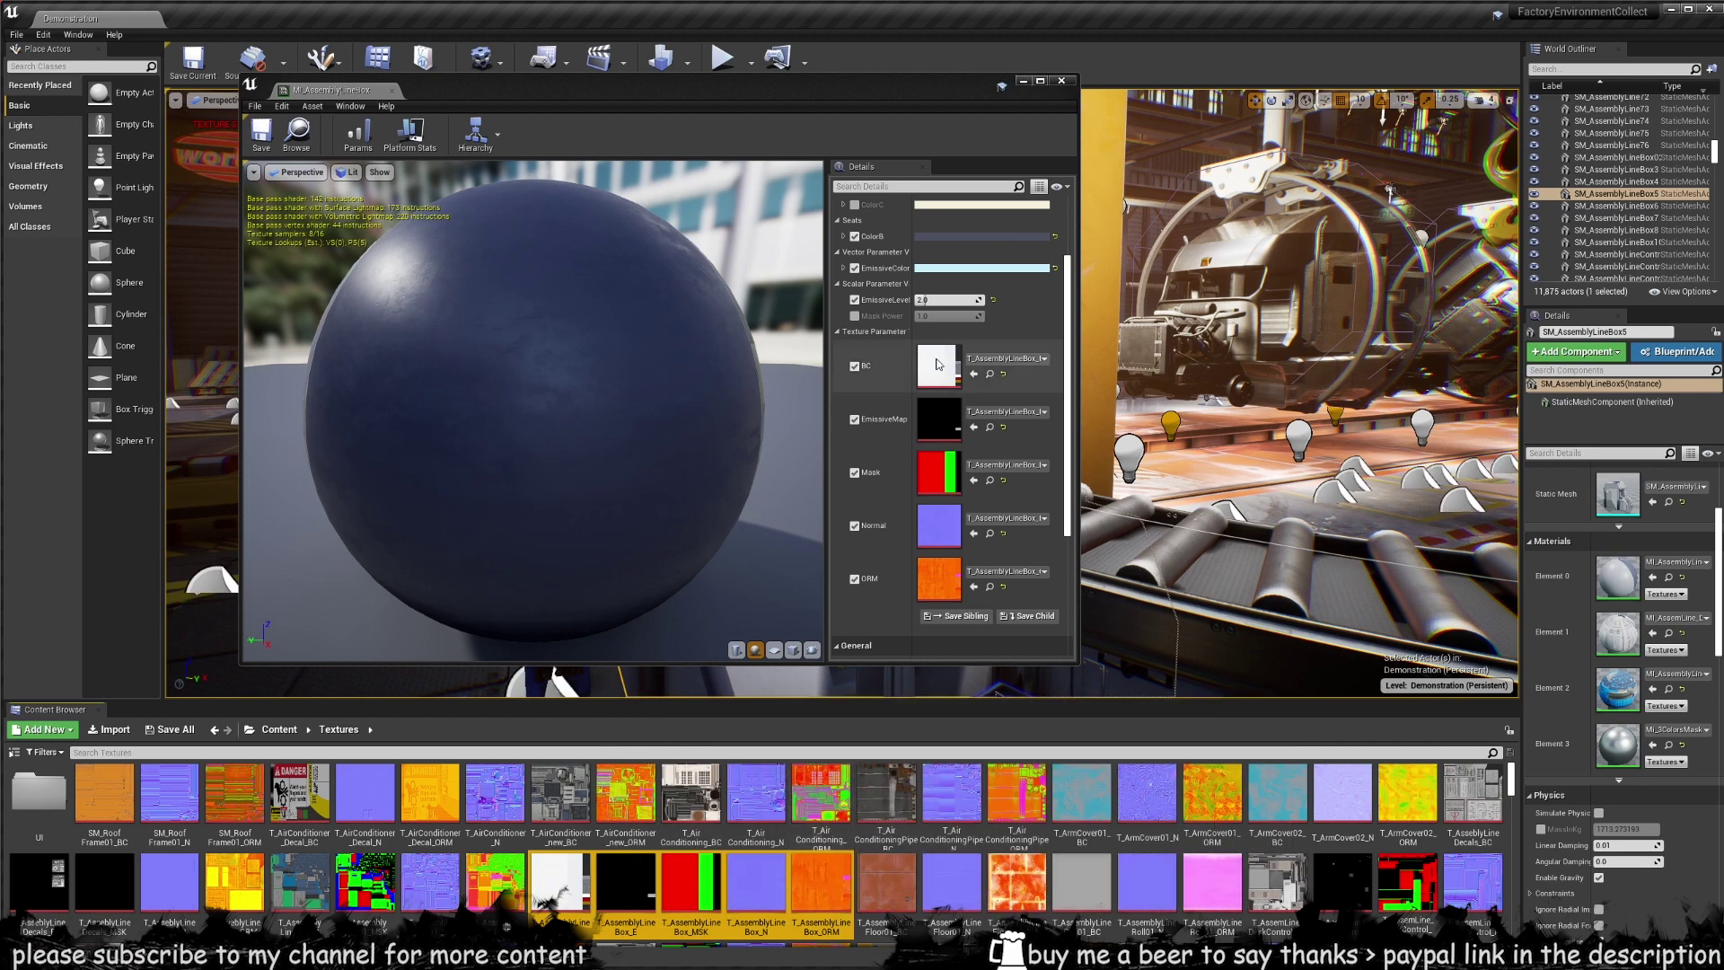
{"action": "right_click", "coordinate": [685, 888]}
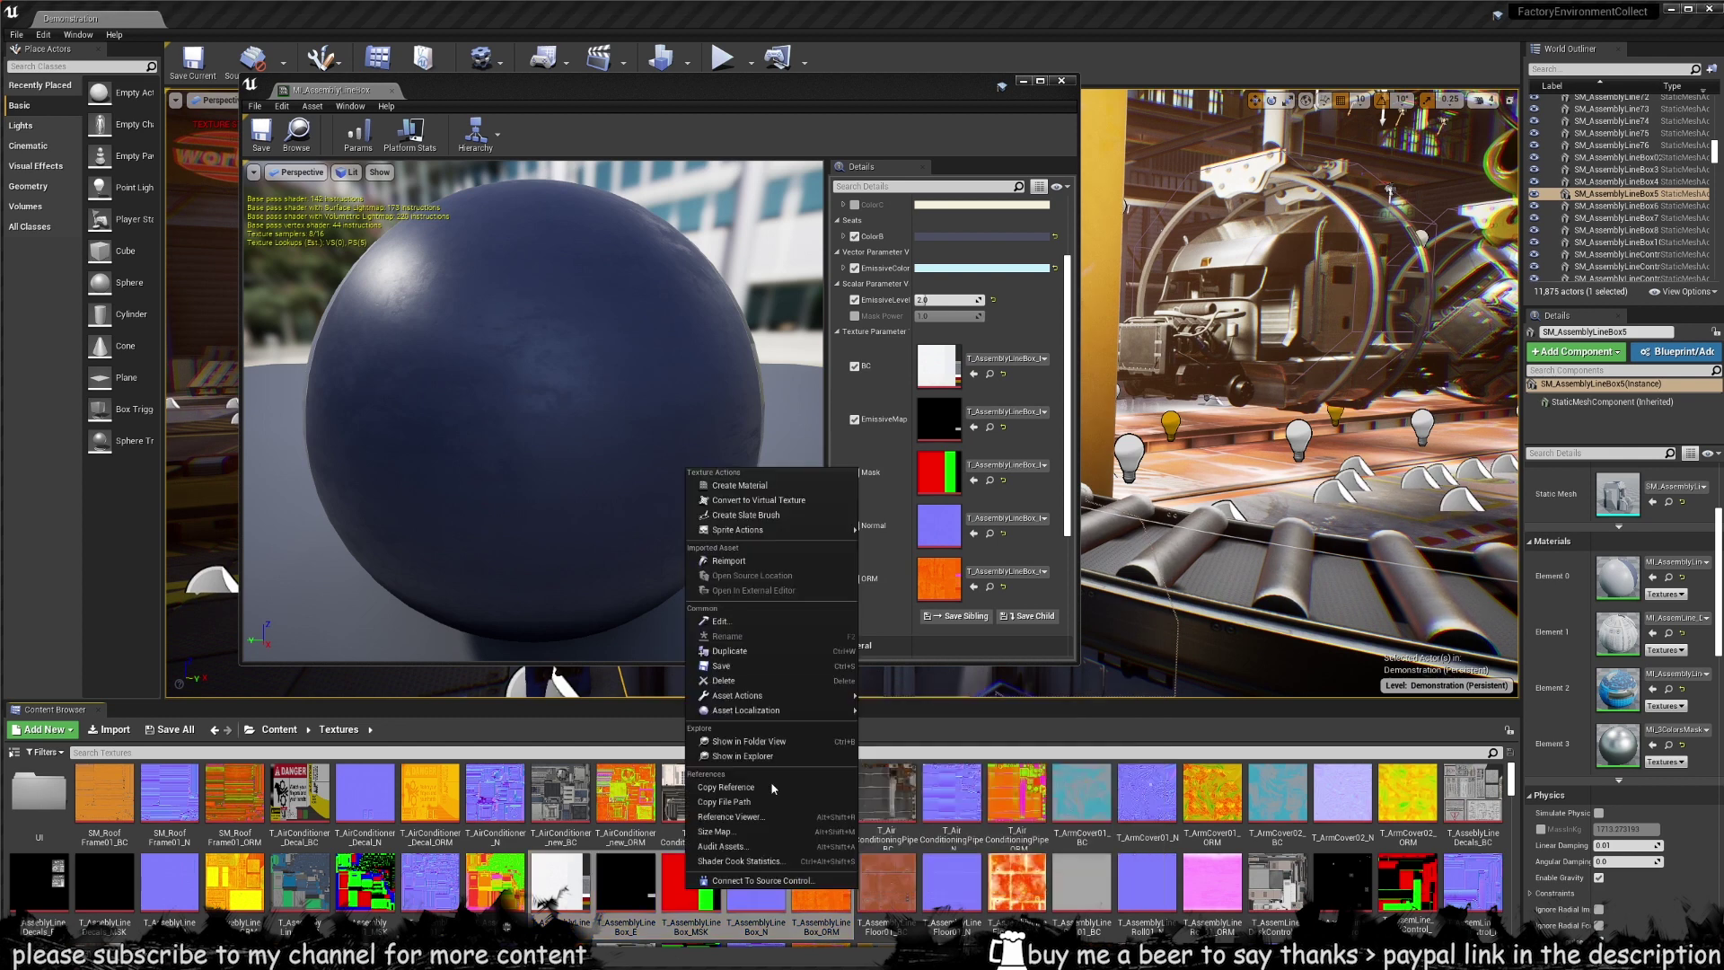
{"action": "mouse_move", "coordinate": [727, 702]}
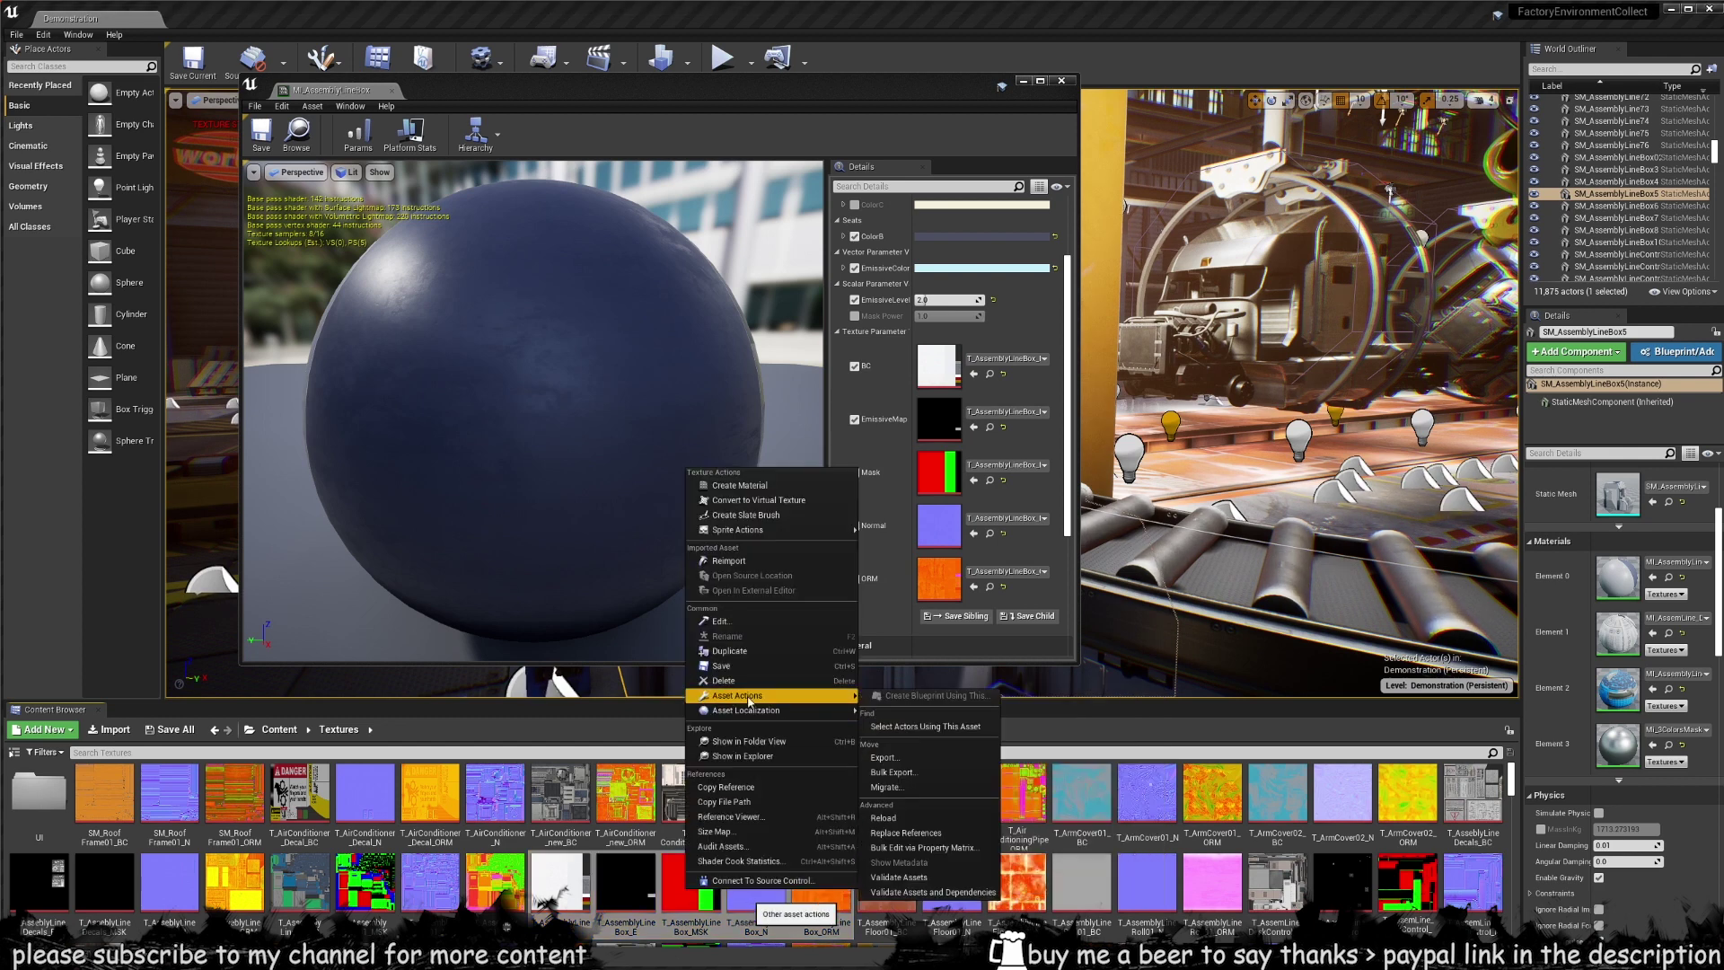
{"action": "left_click", "coordinate": [887, 786]}
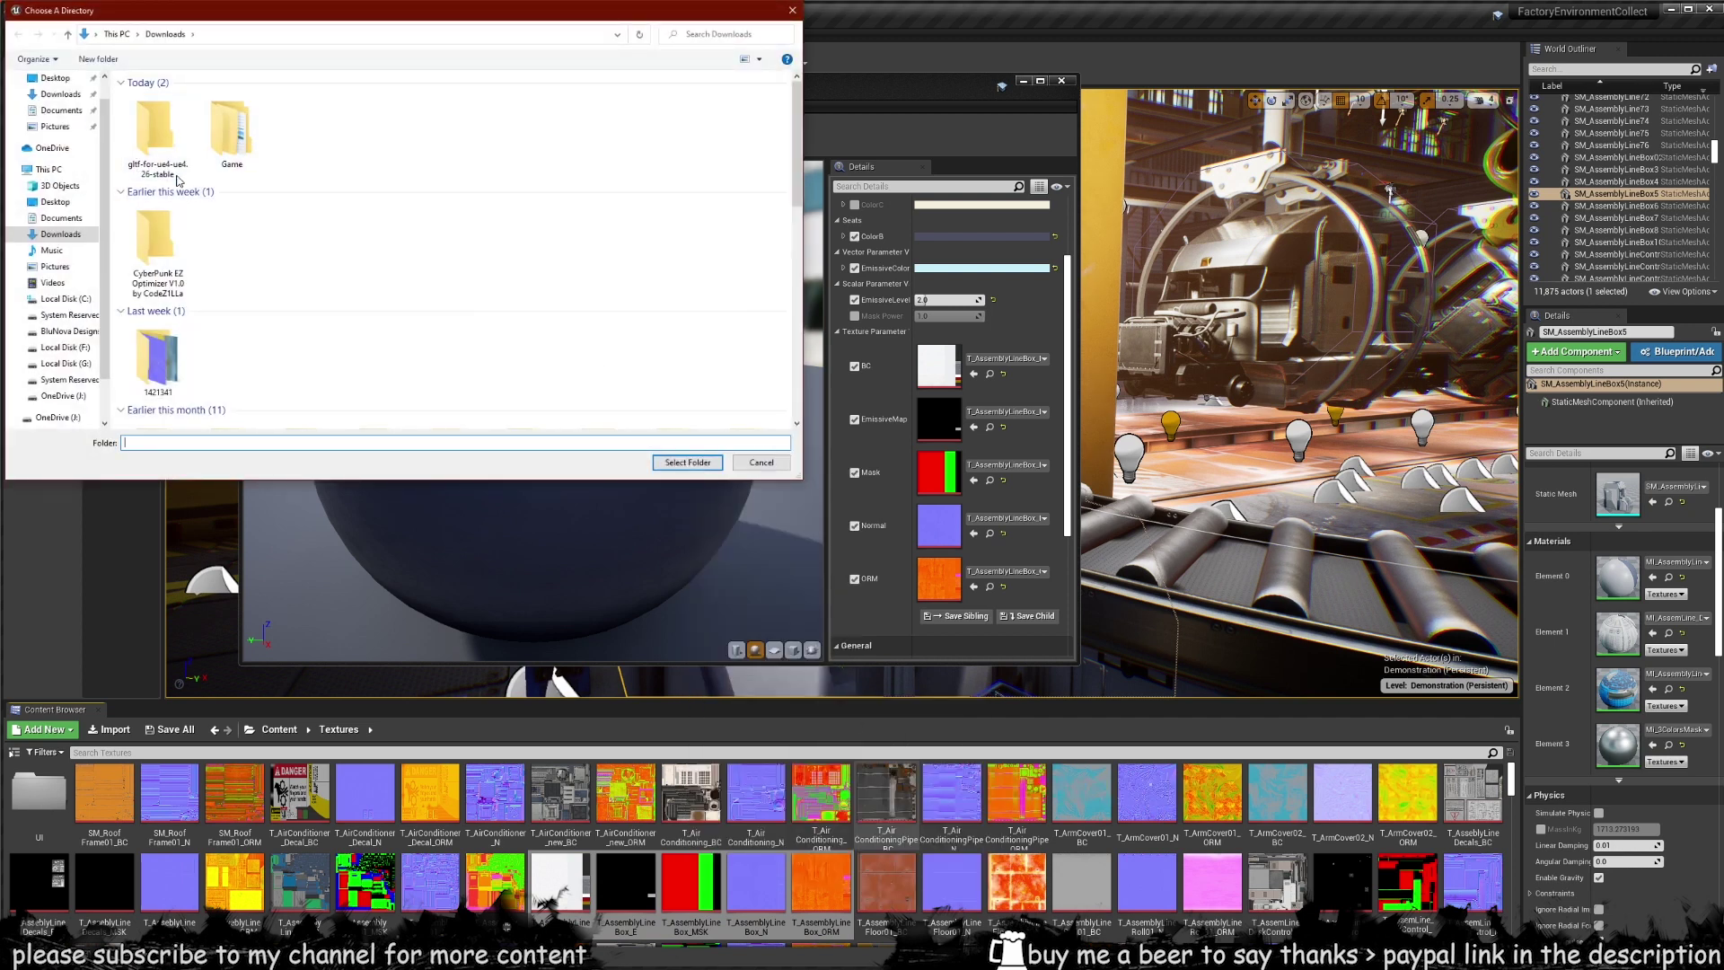
- Export the textures into a new Downloads folder named Texture Set, and open the material's ORM texture
{"action": "left_click", "coordinate": [105, 58]}
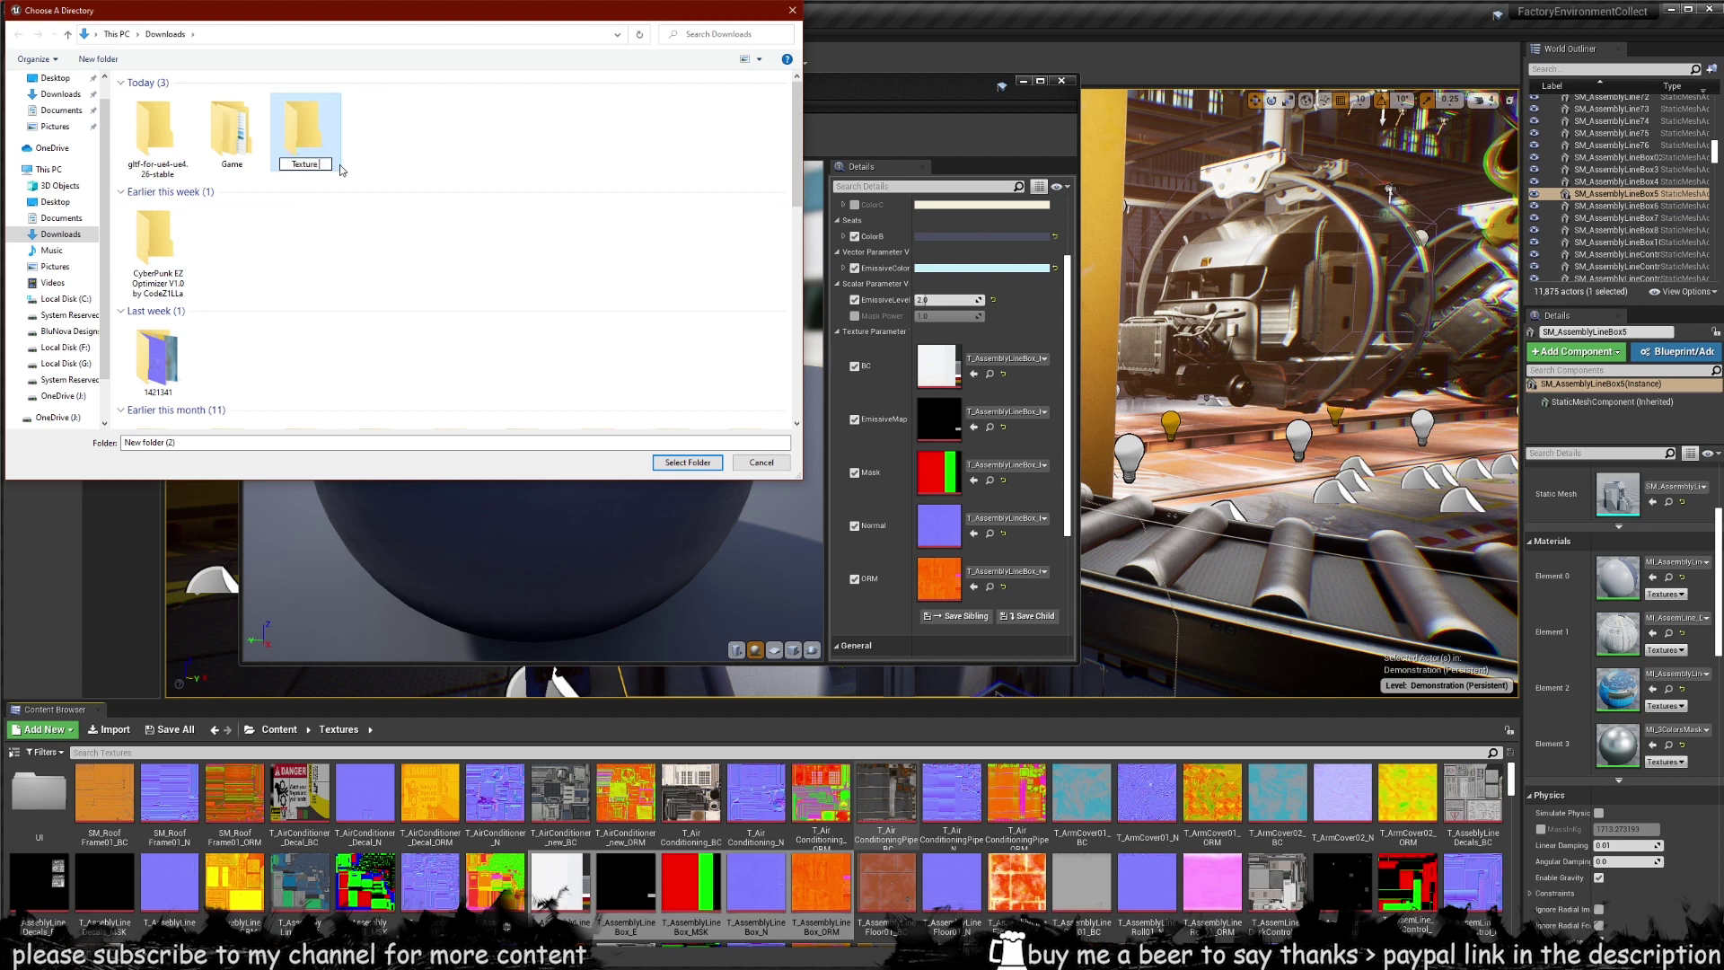
{"action": "type", "text": "Texture Set"}
{"action": "key", "text": "Return"}
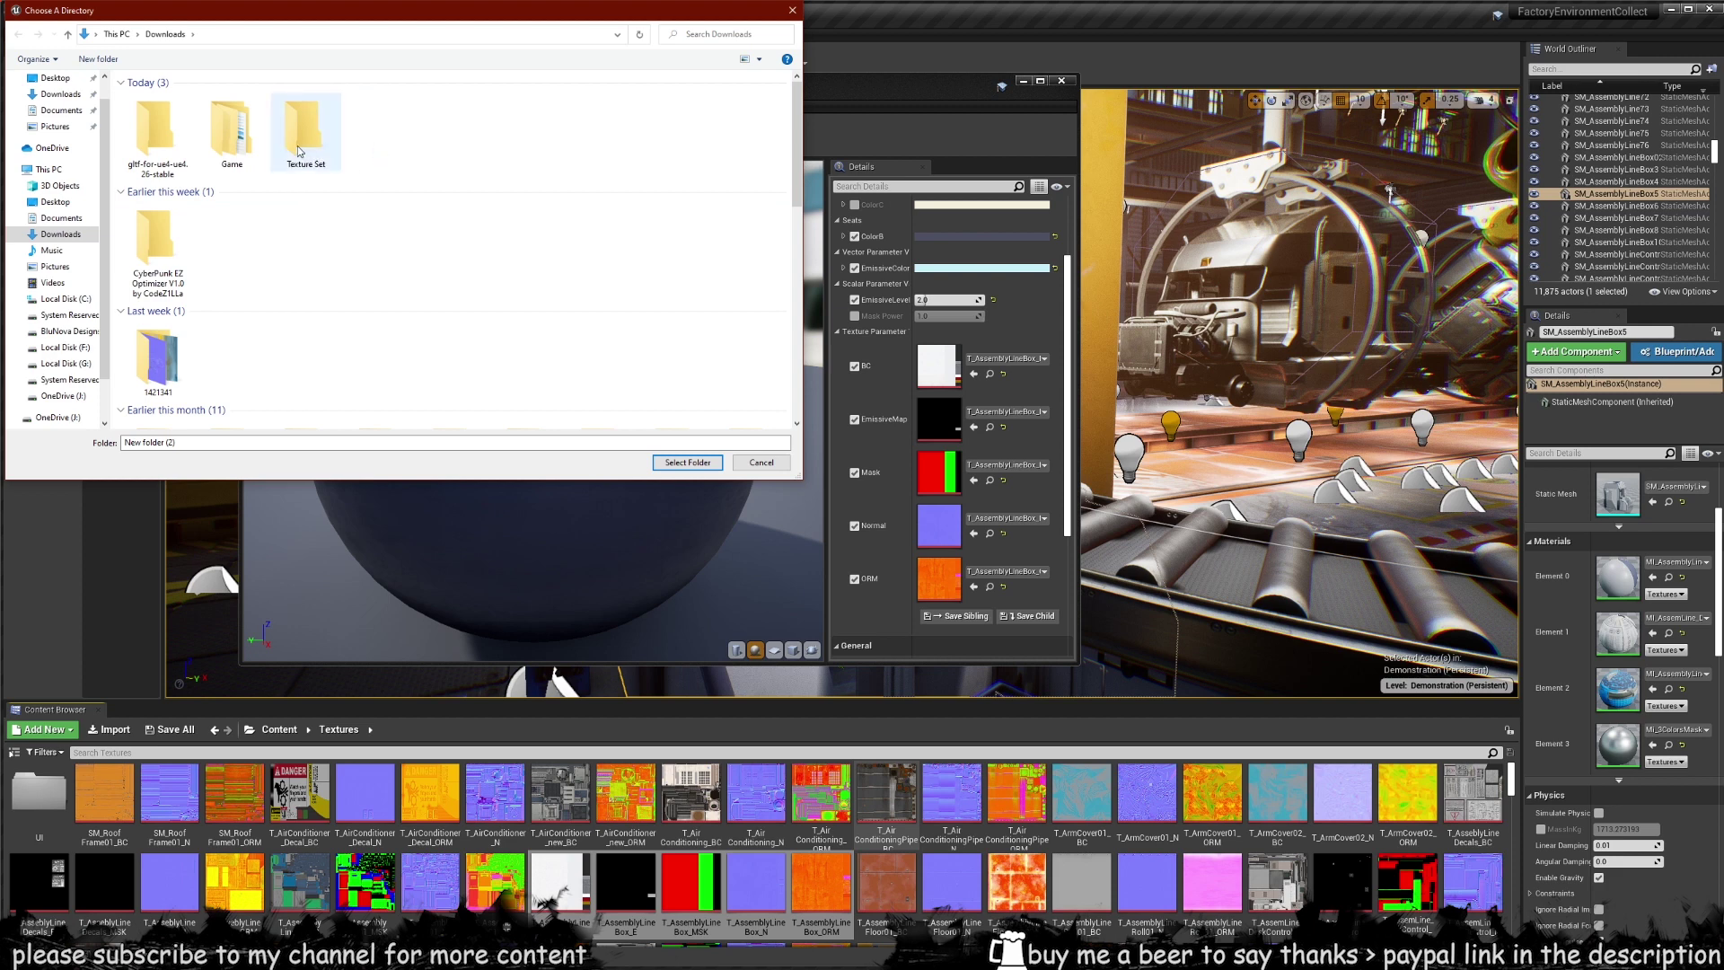
{"action": "double_click", "coordinate": [302, 130]}
{"action": "left_click", "coordinate": [688, 462]}
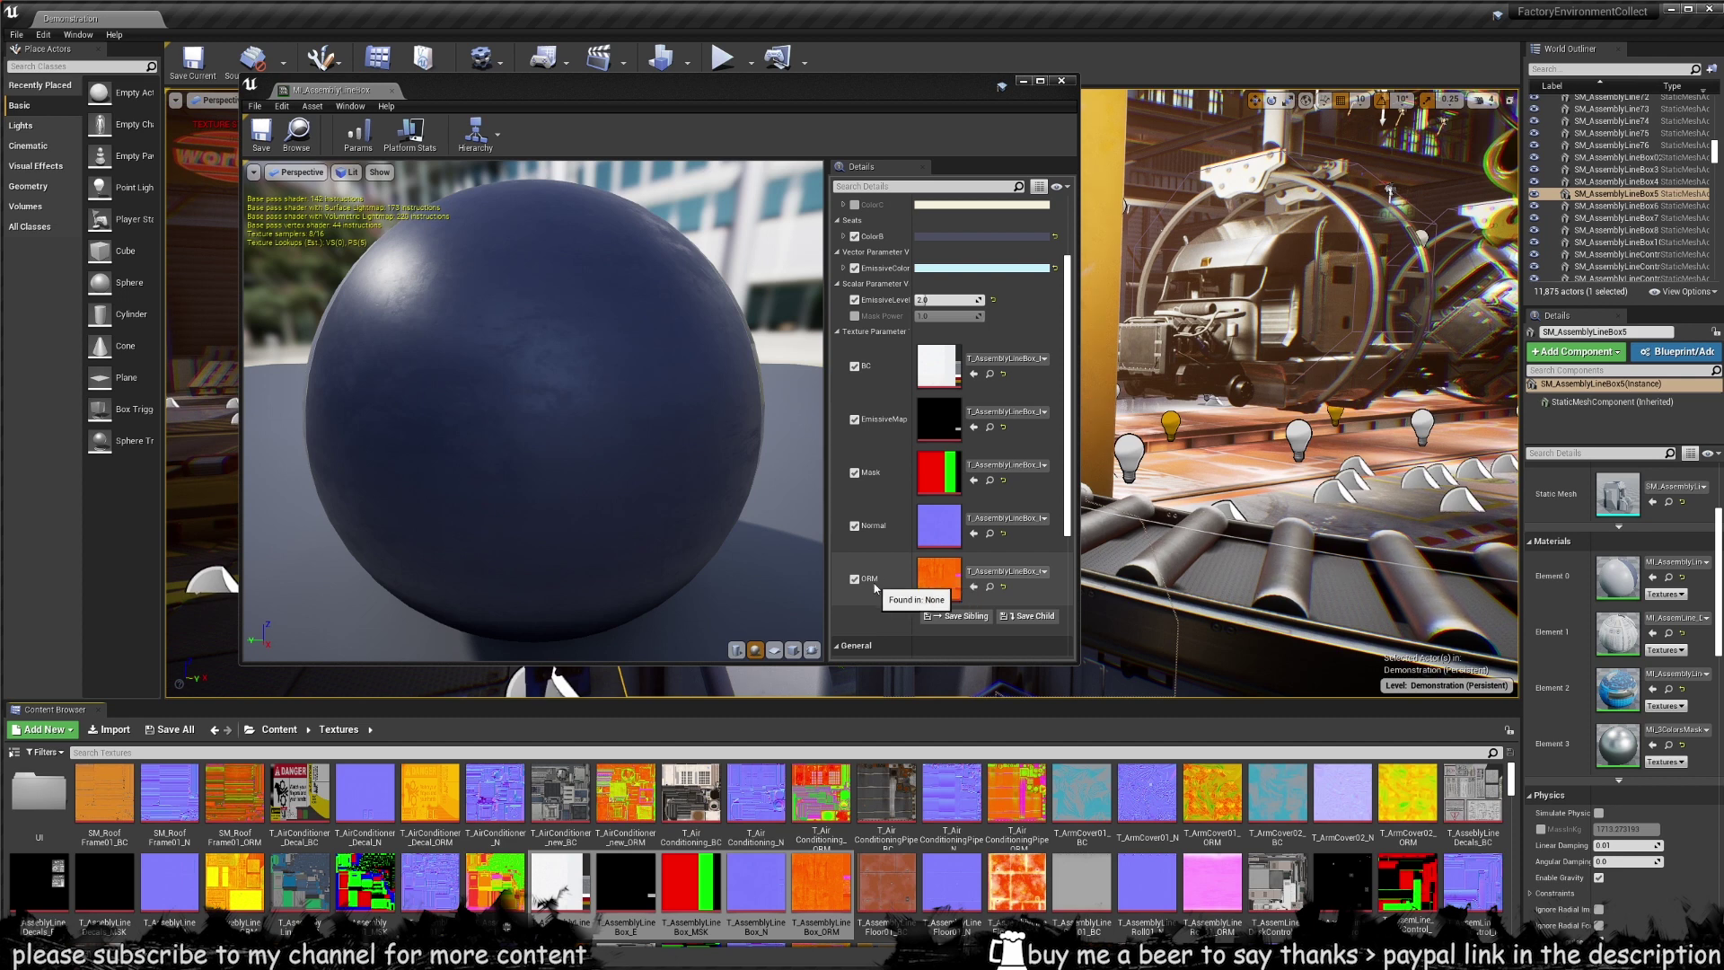
{"action": "double_click", "coordinate": [934, 582]}
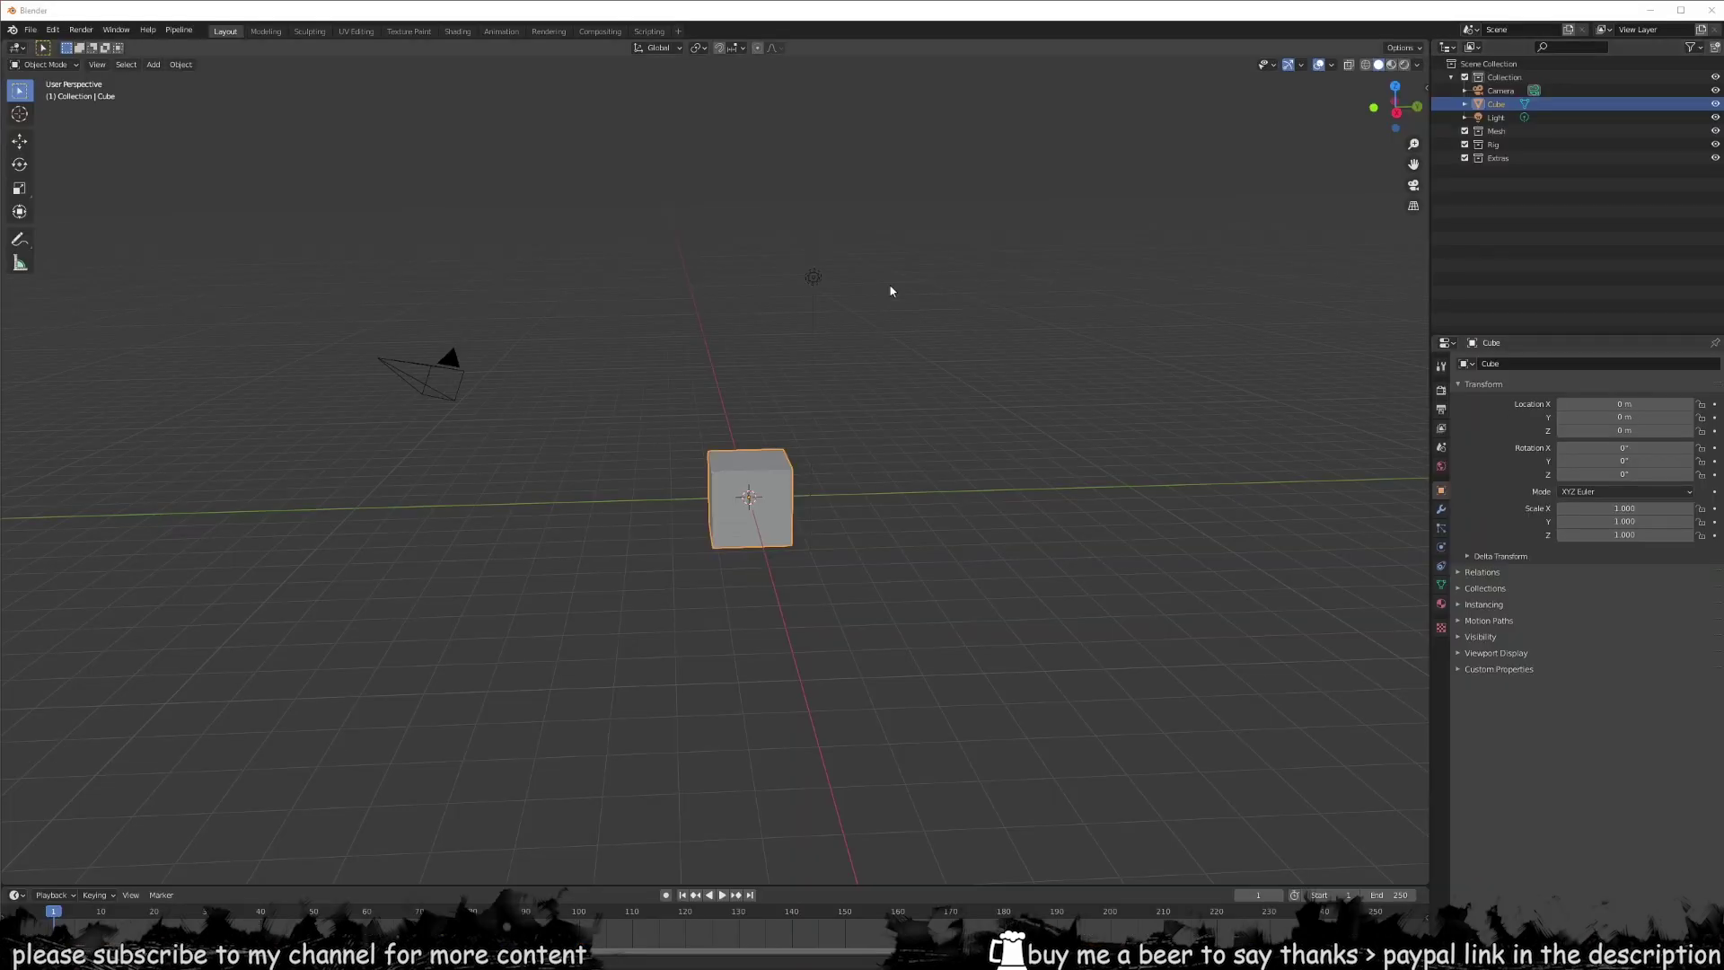
- Switch to Blender and delete the default cube, camera and light from the scene
{"action": "mouse_move", "coordinate": [899, 288]}
{"action": "middle_mouse_down"}
{"action": "mouse_move", "coordinate": [880, 301]}
{"action": "mouse_move", "coordinate": [946, 243]}
{"action": "mouse_move", "coordinate": [879, 270]}
{"action": "middle_mouse_up"}
{"action": "left_click_drag", "start_coordinate": [1110, 207], "coordinate": [370, 654]}
{"action": "key", "text": "x"}
{"action": "left_click", "coordinate": [660, 540]}
{"action": "middle_click_drag", "start_coordinate": [669, 525], "coordinate": [769, 496]}
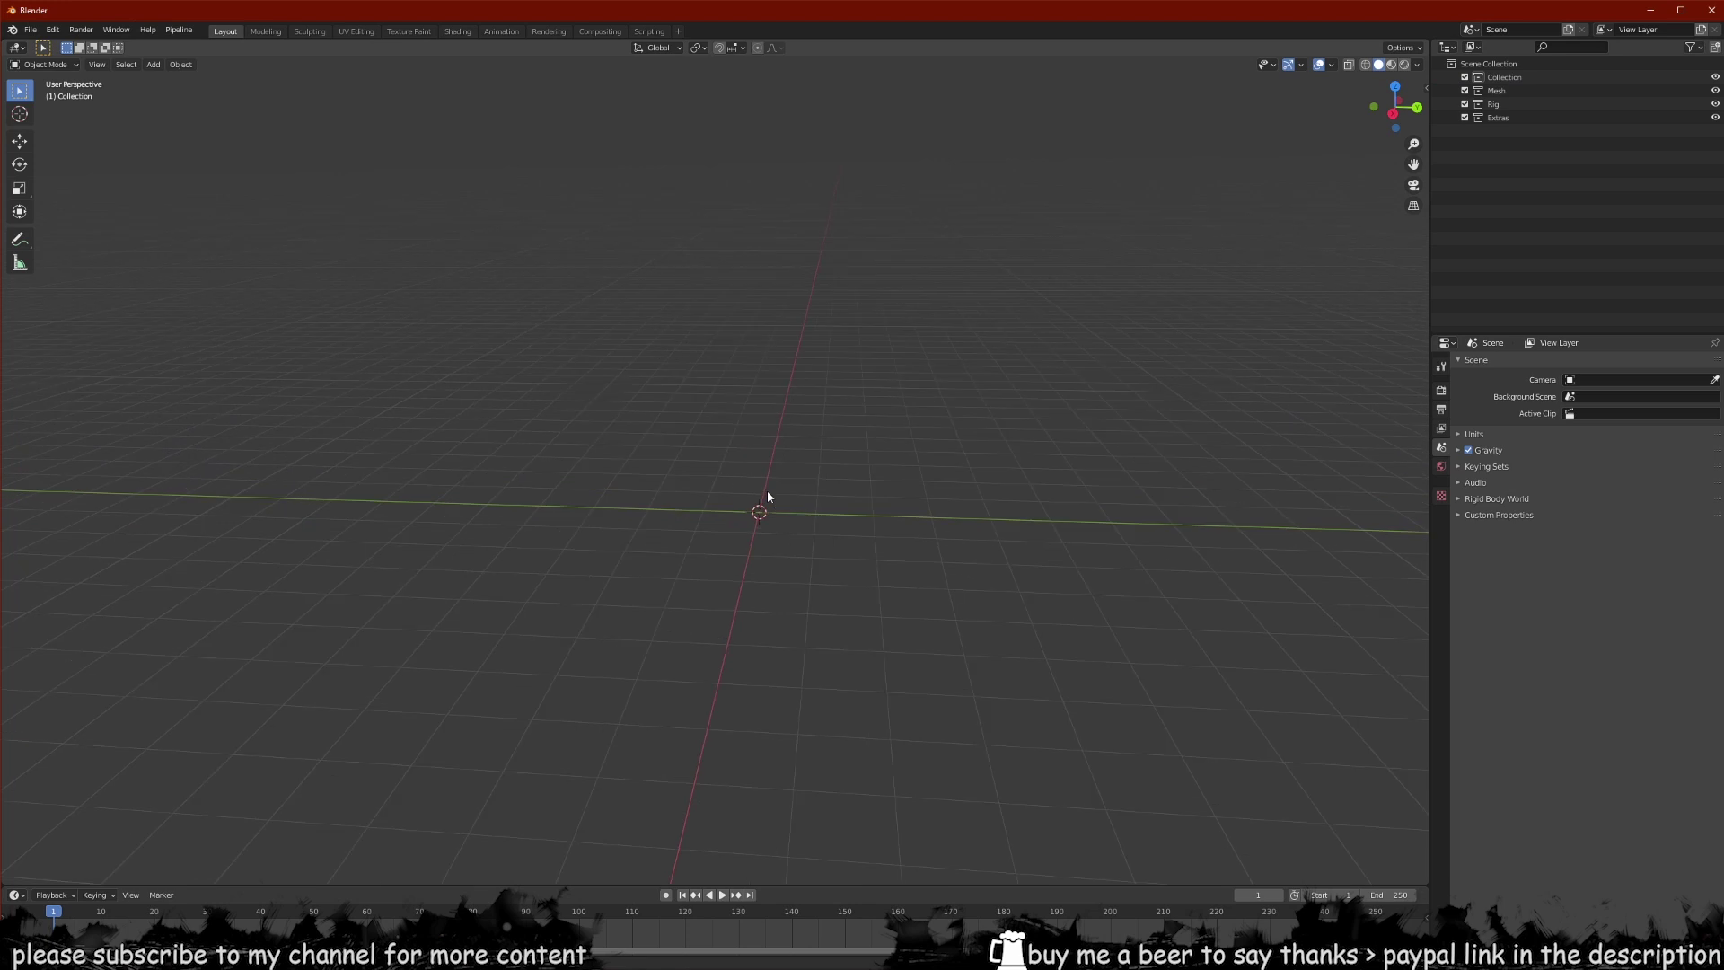
- Import SM_AssemblyLineBox01.FBX from the Downloads folder and view the imported machine
{"action": "left_click", "coordinate": [31, 29]}
{"action": "mouse_move", "coordinate": [68, 217]}
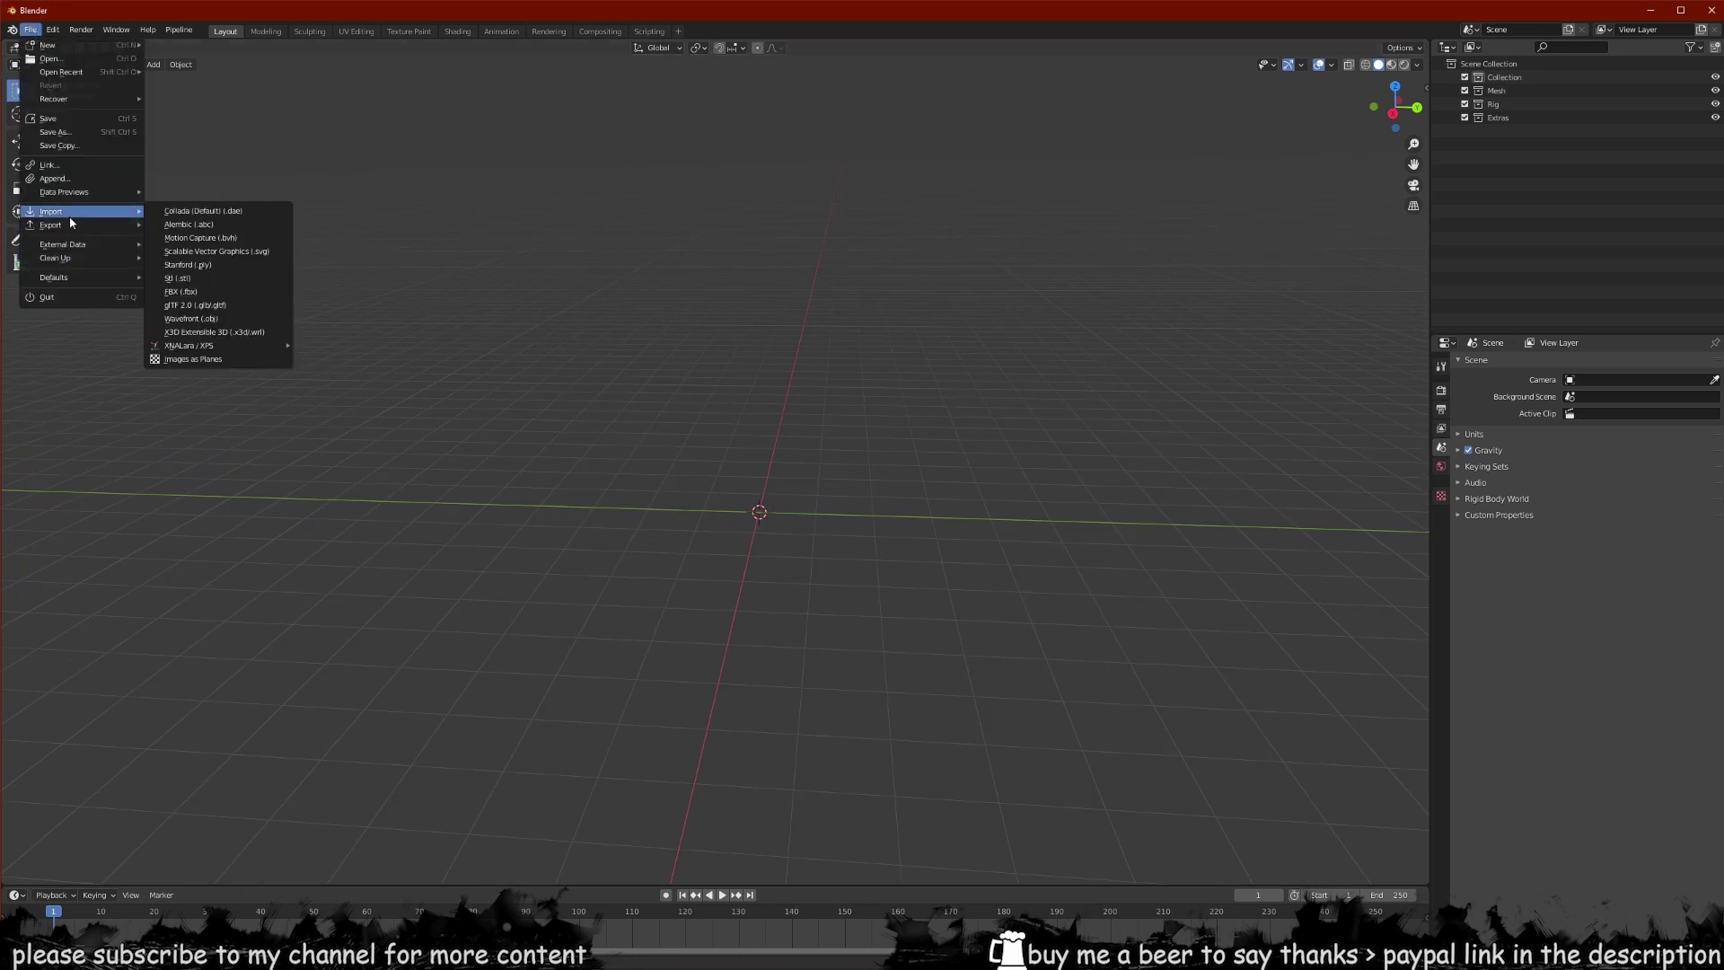
{"action": "left_click", "coordinate": [220, 296]}
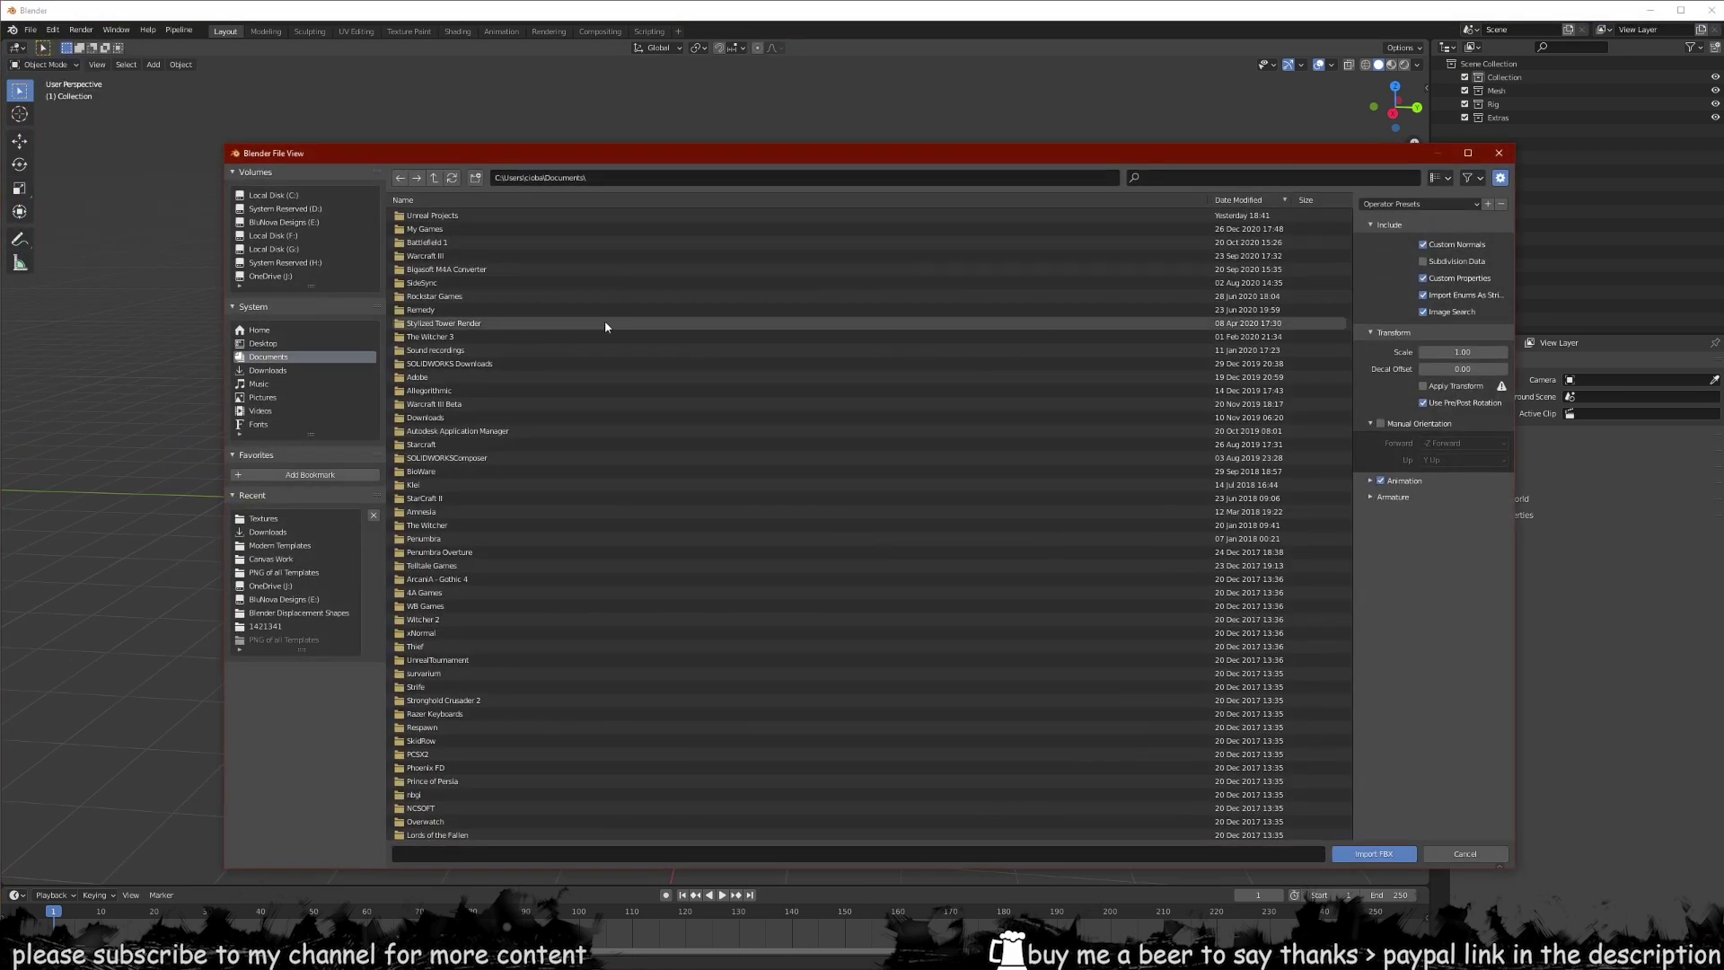
{"action": "left_click", "coordinate": [267, 368]}
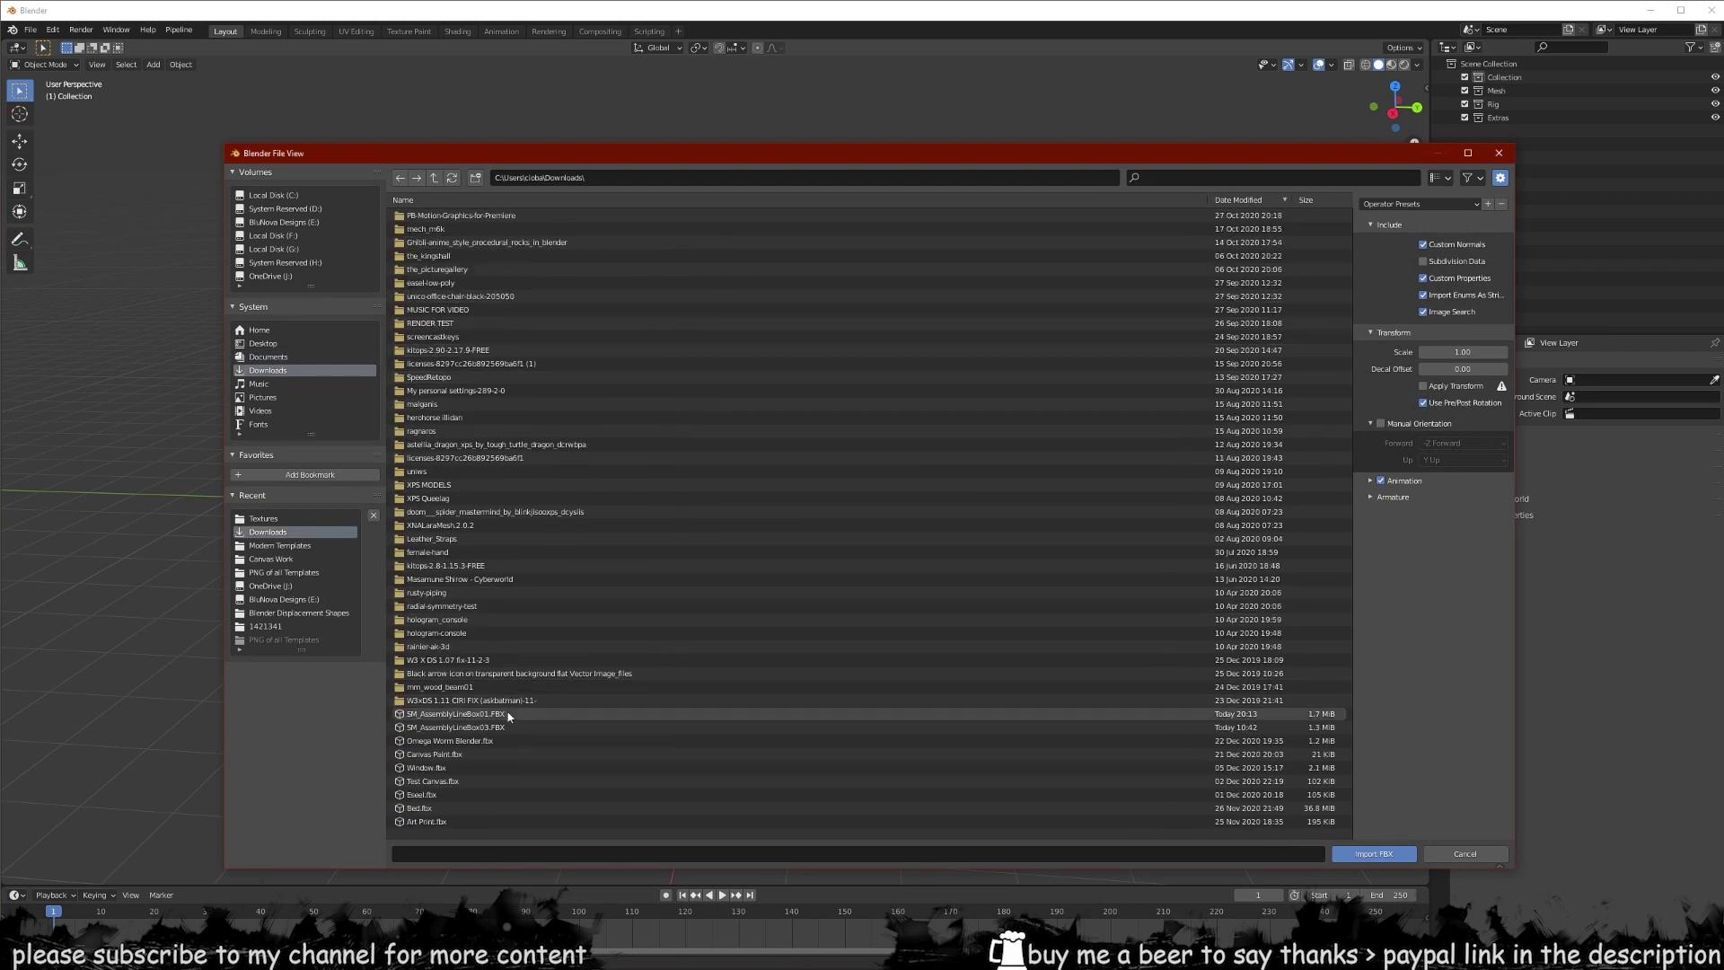
{"action": "double_click", "coordinate": [508, 714]}
{"action": "scroll", "coordinate": [819, 413], "scroll_direction": "up", "scroll_amount": 4}
{"action": "middle_click_drag", "start_coordinate": [767, 455], "coordinate": [641, 207]}
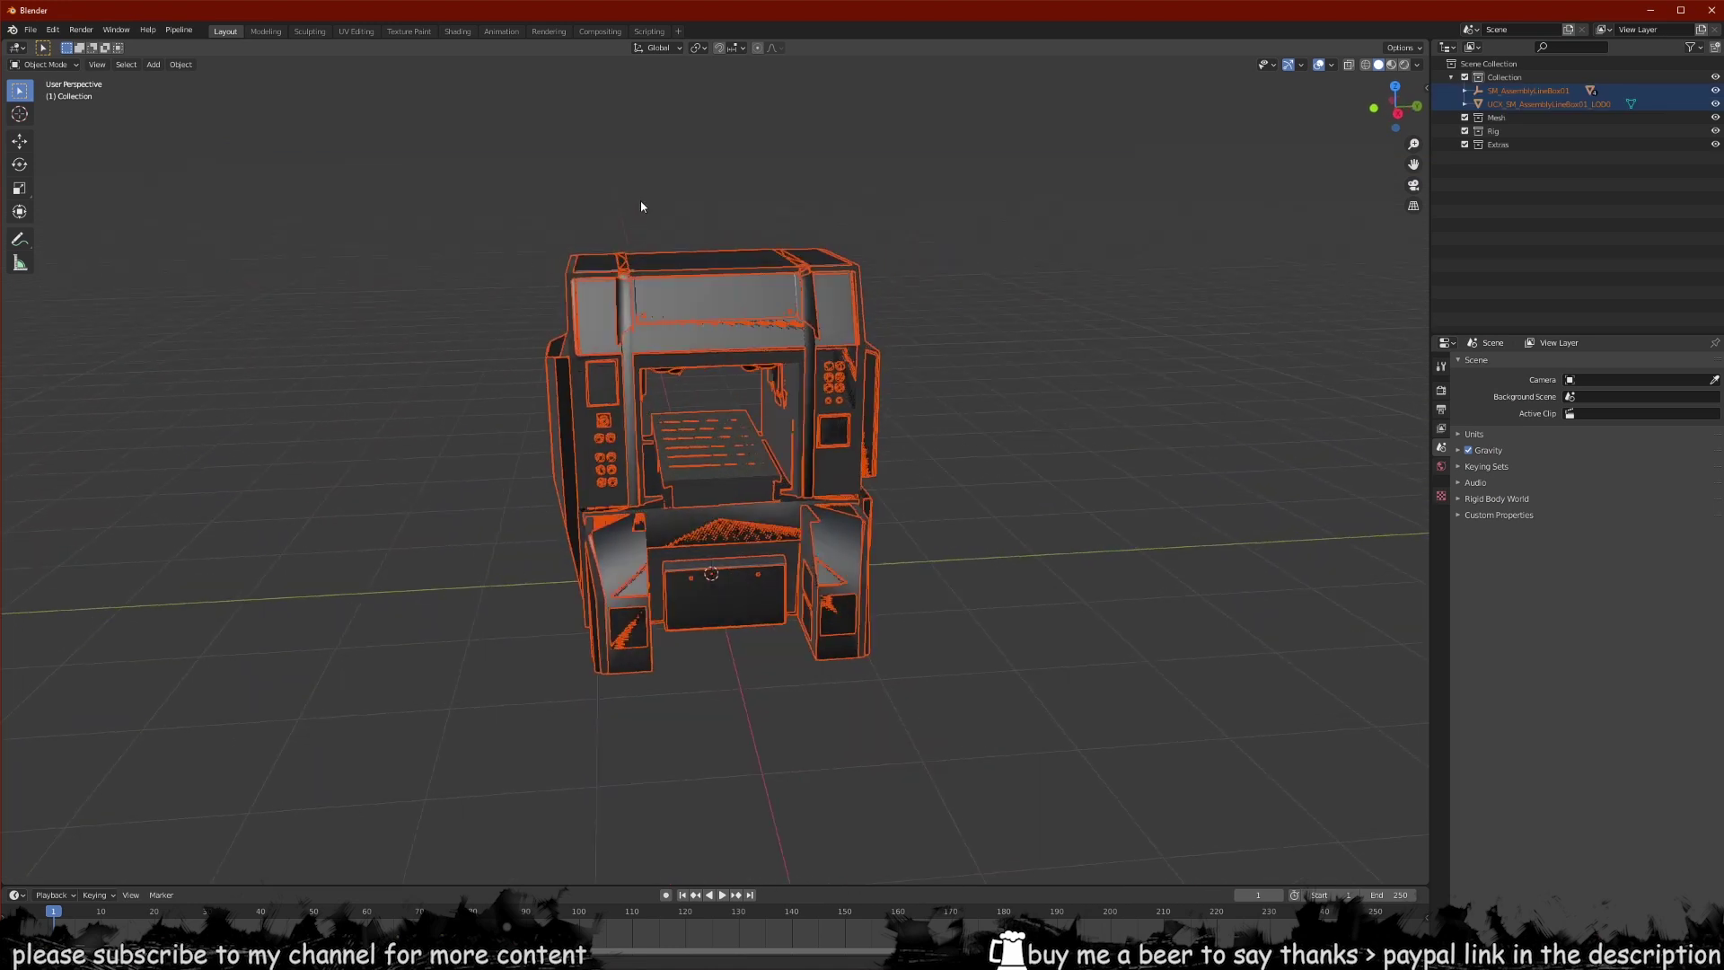
- Move the LOD1 and LOD2 meshes in opposite directions along the Y axis, clear of the machine at the origin
{"action": "left_click", "coordinate": [672, 309]}
{"action": "key", "text": "g"}
{"action": "key", "text": "y"}
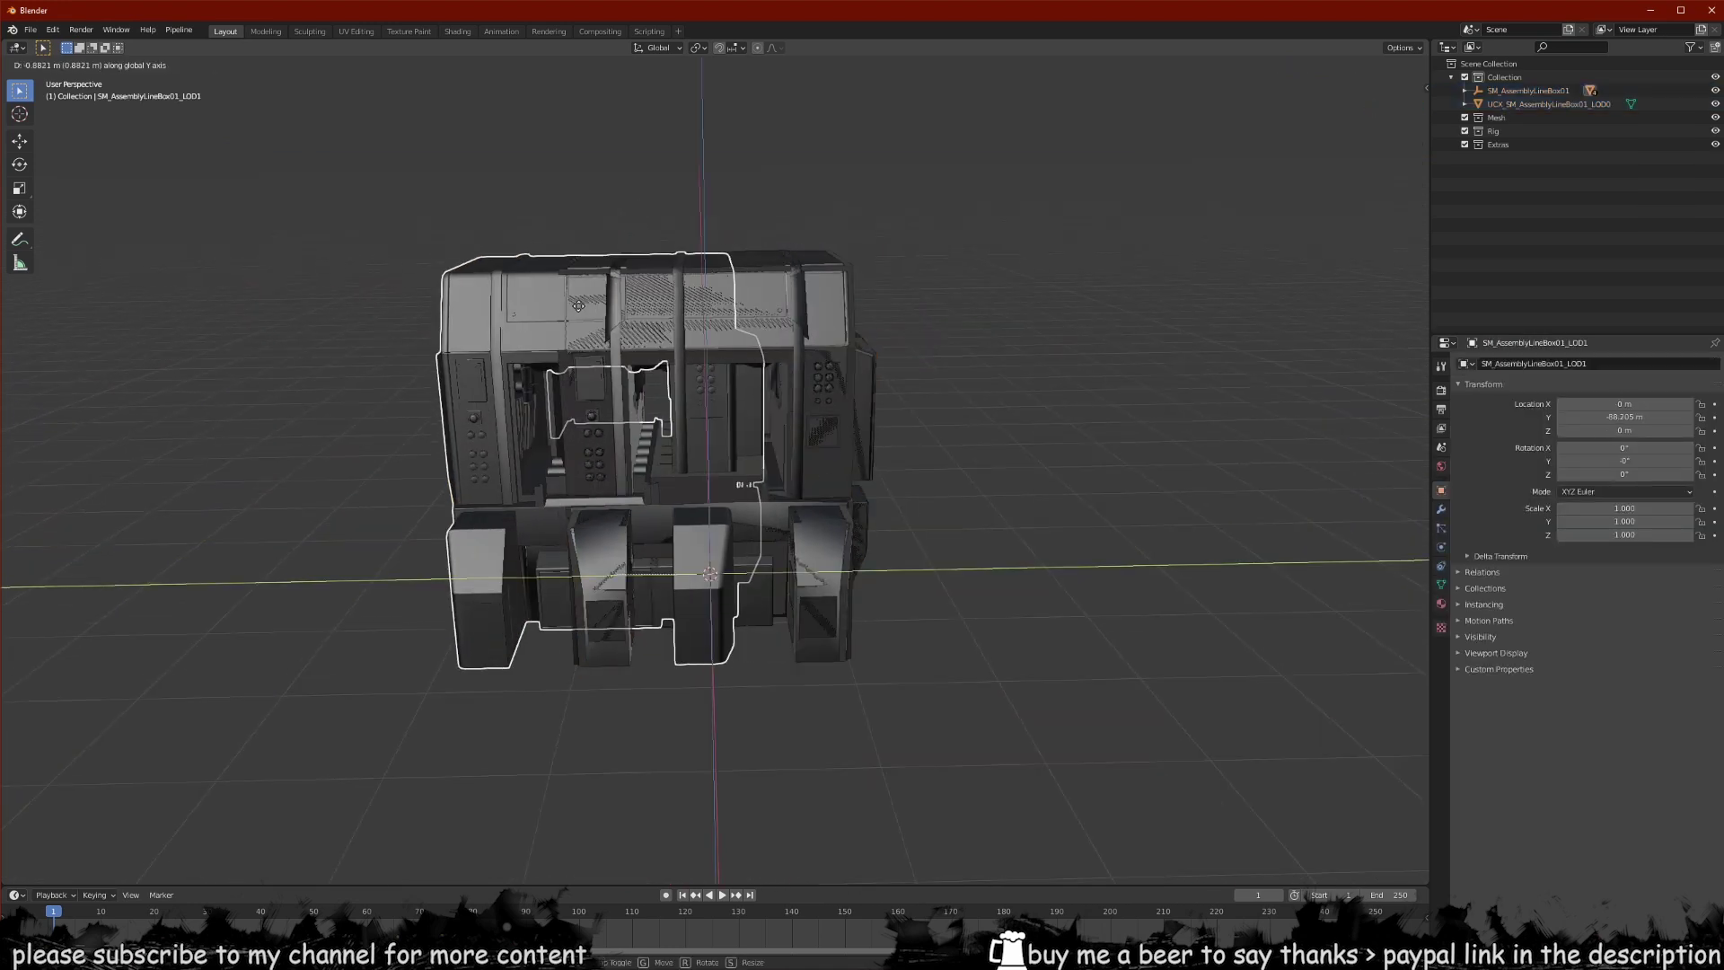
{"action": "left_click", "coordinate": [308, 297]}
{"action": "left_click", "coordinate": [685, 296]}
{"action": "key", "text": "g"}
{"action": "key", "text": "y"}
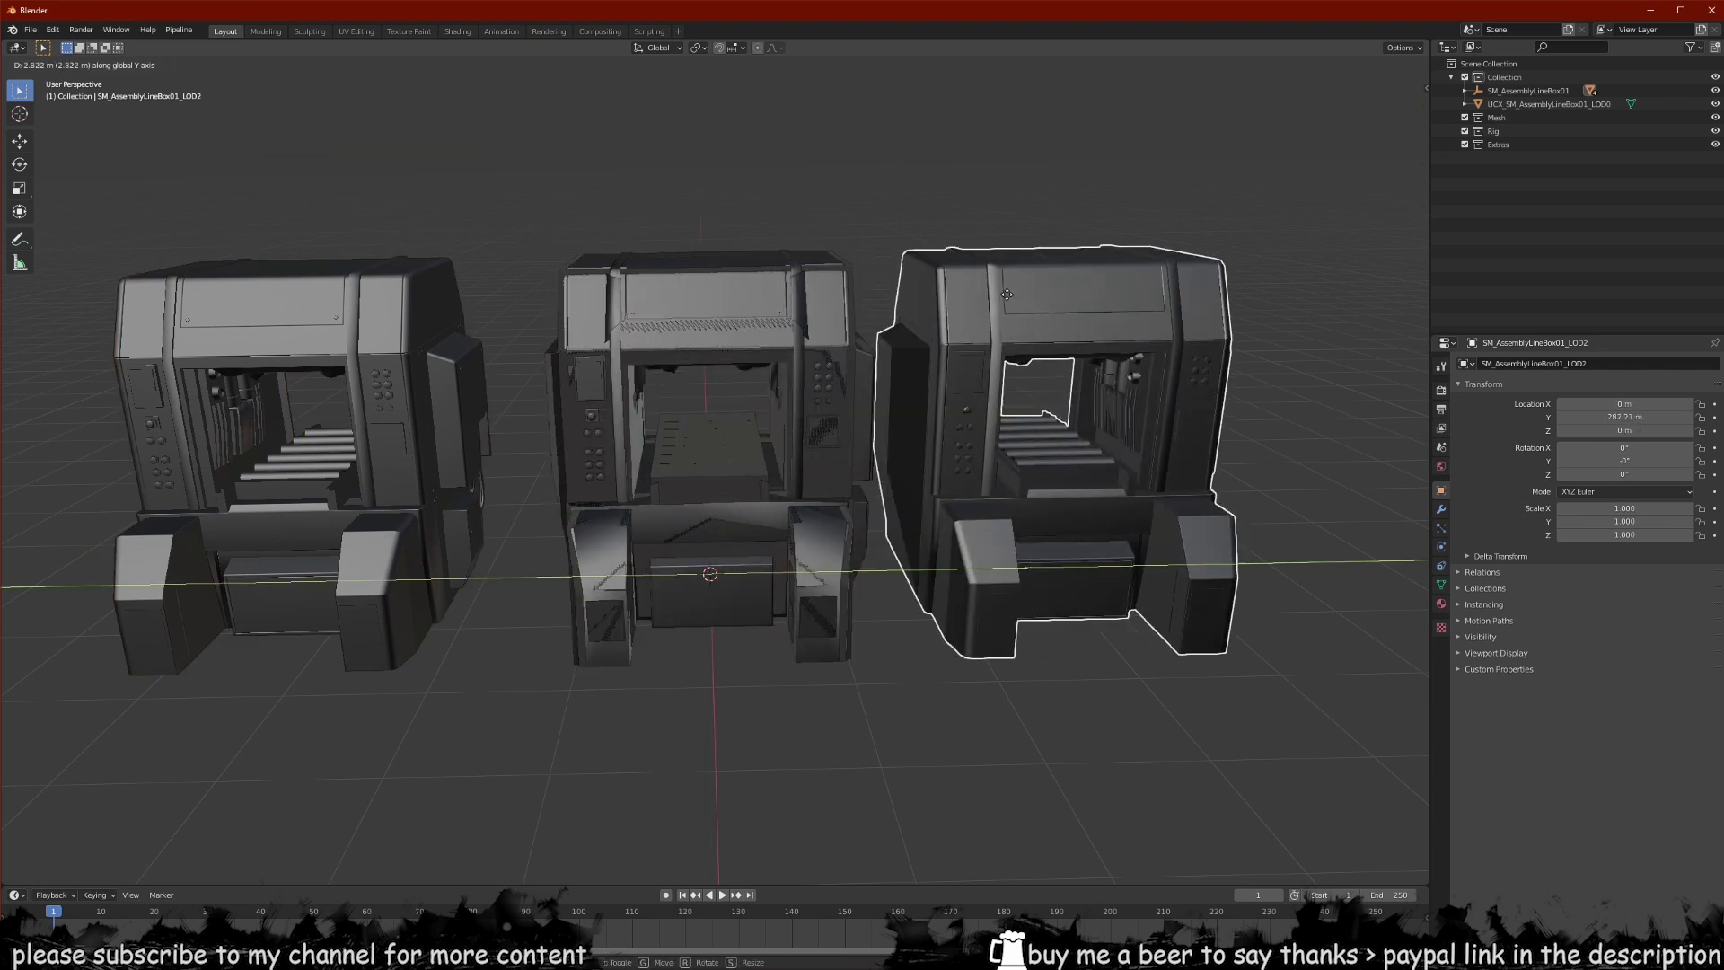
{"action": "left_click", "coordinate": [1024, 301]}
- Move the LOD3 mesh about 6.3 m along the Y axis, placing it beyond the LOD2 mesh
{"action": "scroll", "coordinate": [929, 323], "scroll_direction": "down", "scroll_amount": 2}
{"action": "left_click", "coordinate": [710, 341]}
{"action": "key", "text": "g"}
{"action": "key", "text": "y"}
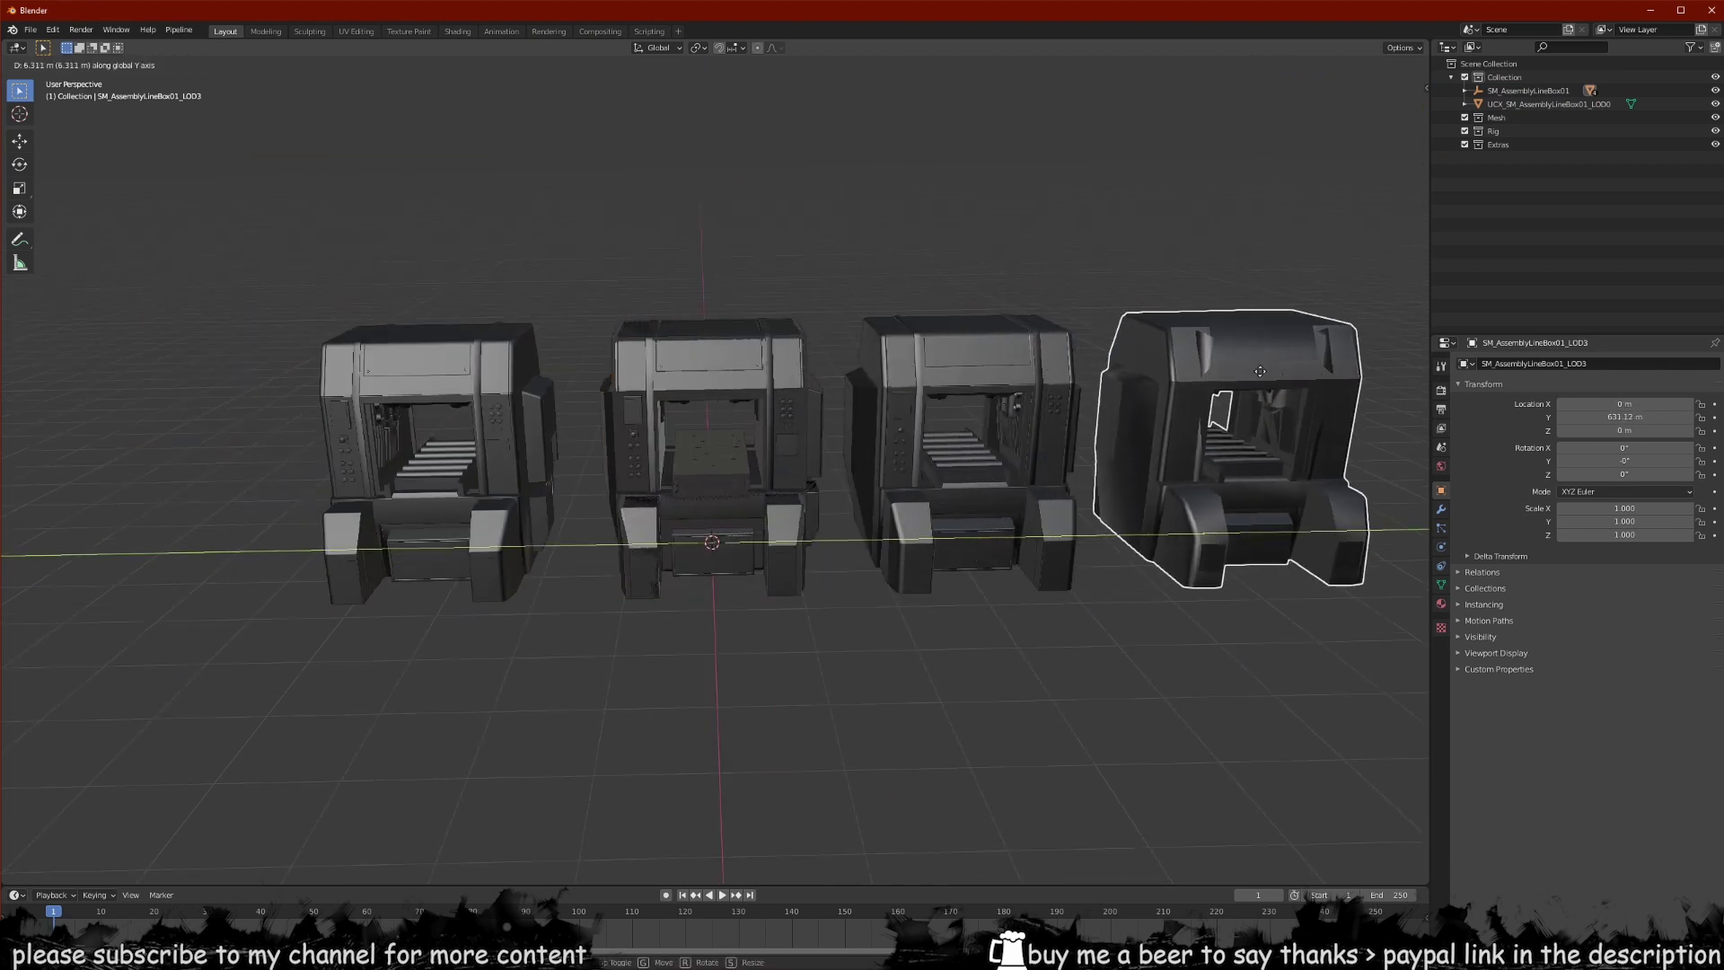
{"action": "left_click", "coordinate": [1274, 413]}
{"action": "middle_click_drag", "start_coordinate": [1236, 360], "coordinate": [1209, 360]}
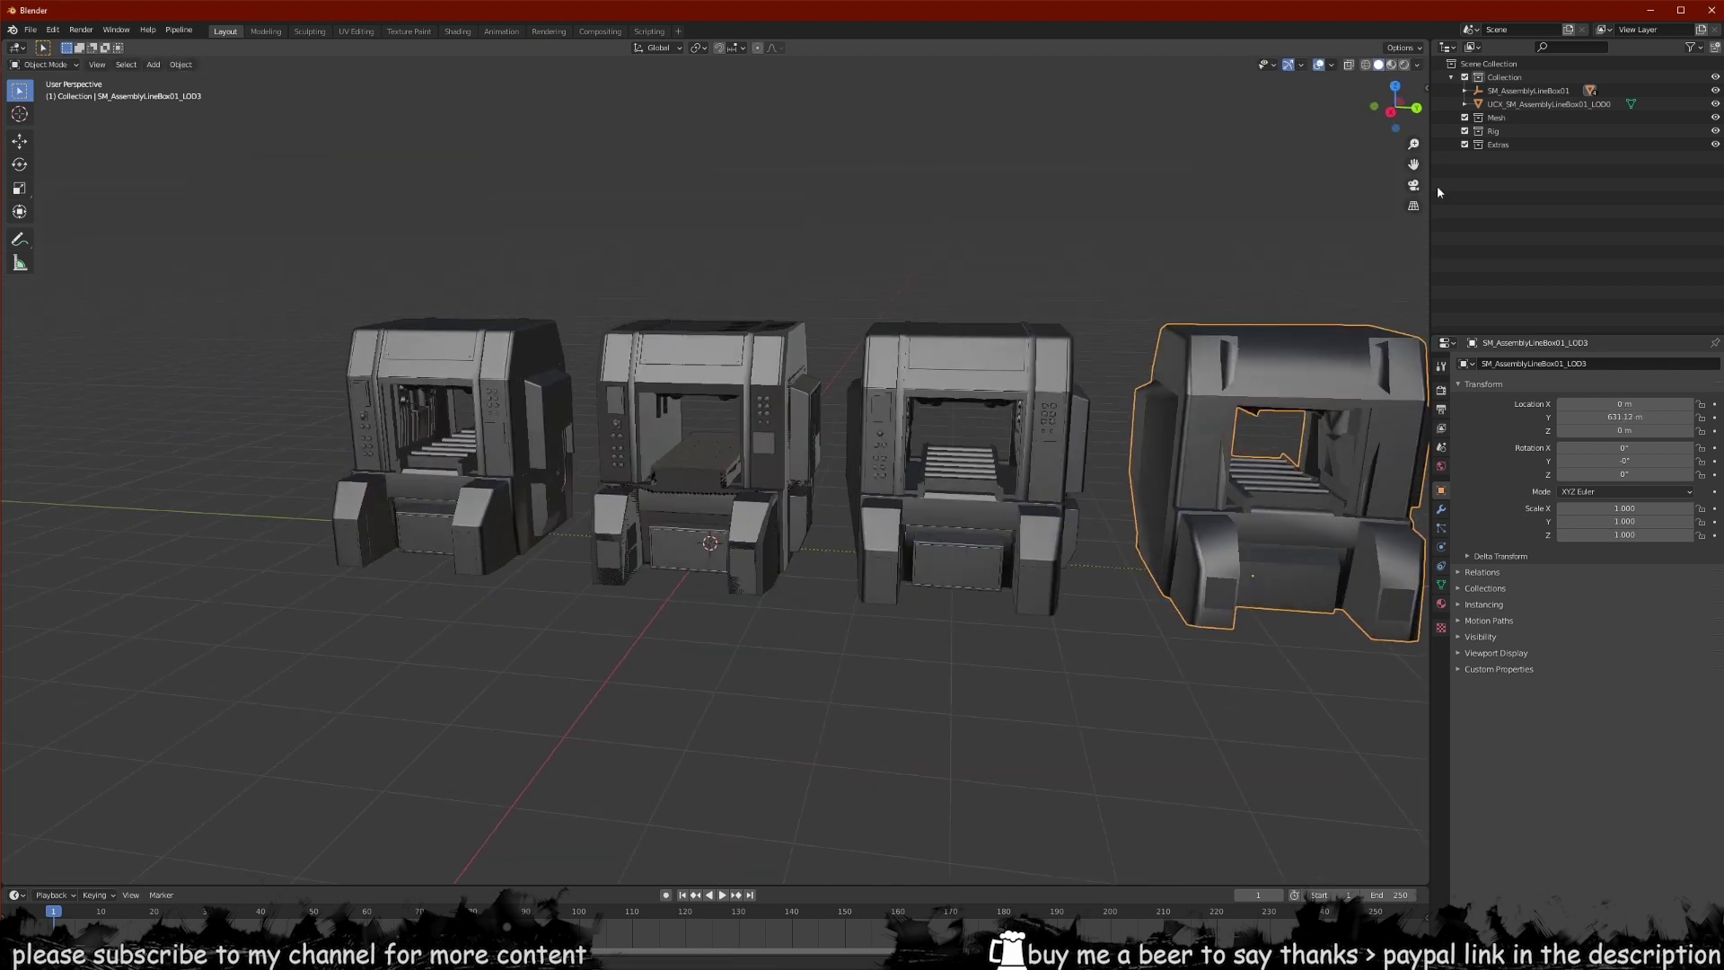
{"action": "middle_click_drag", "start_coordinate": [778, 381], "coordinate": [792, 375]}
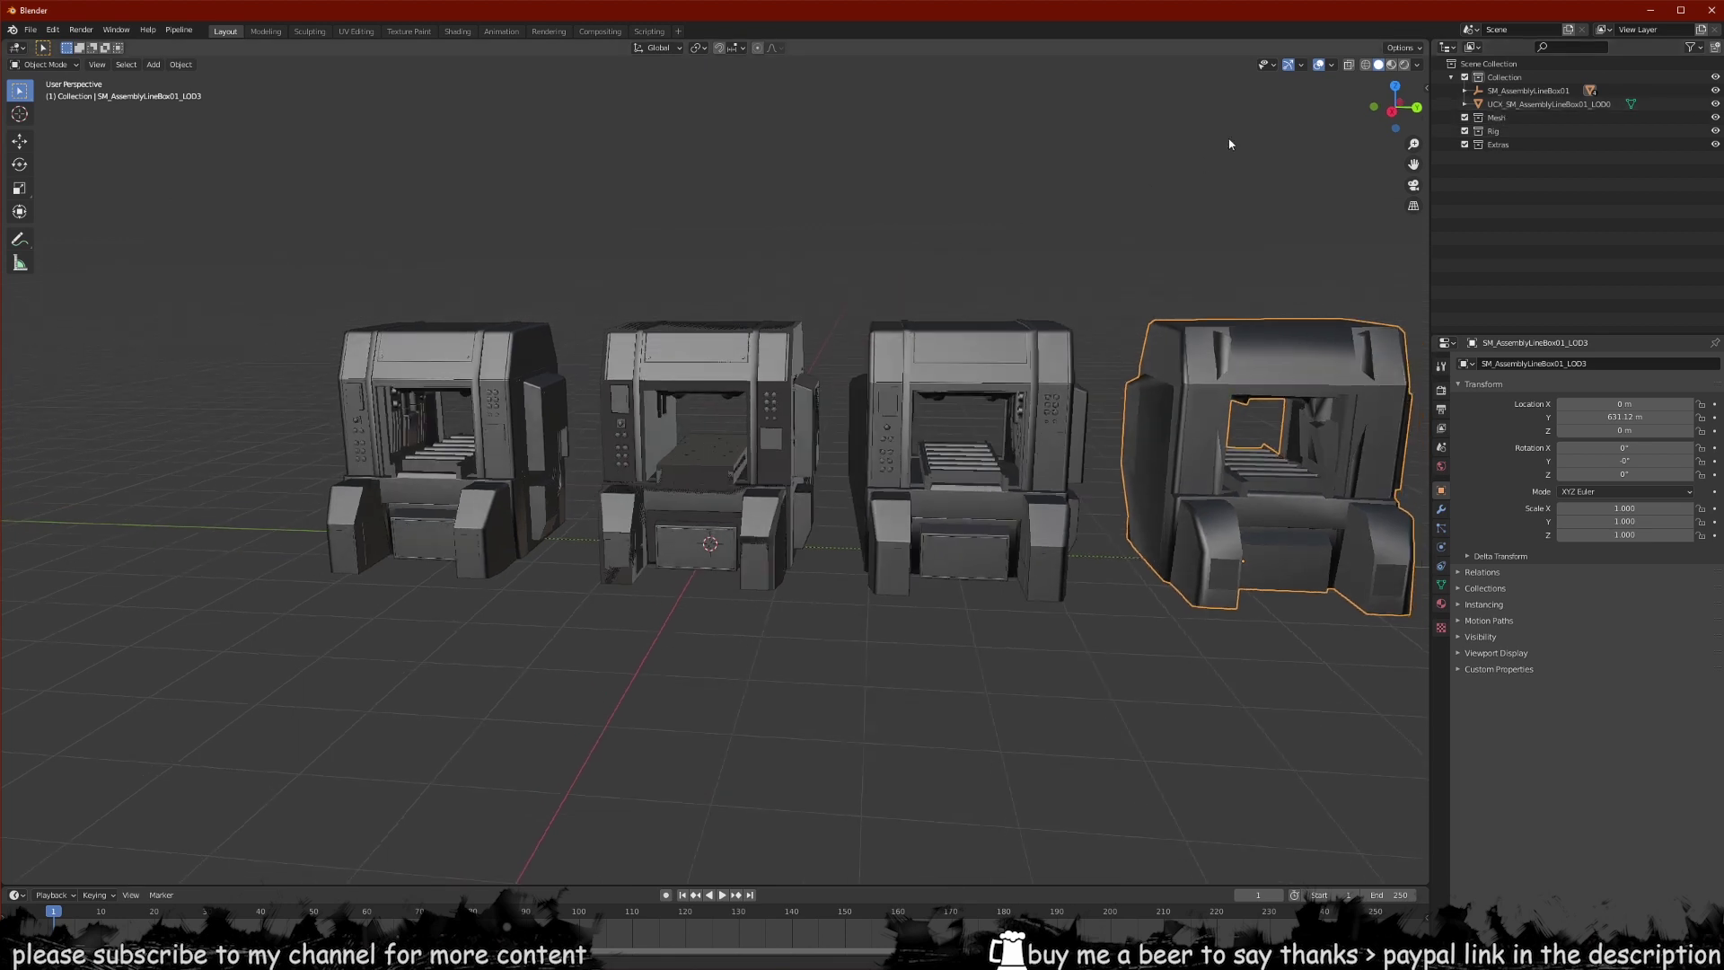
- Set the viewport to material preview shading and enable the wireframe overlay to compare the four LOD meshes
{"action": "left_click", "coordinate": [1391, 65]}
{"action": "left_click", "coordinate": [1333, 65]}
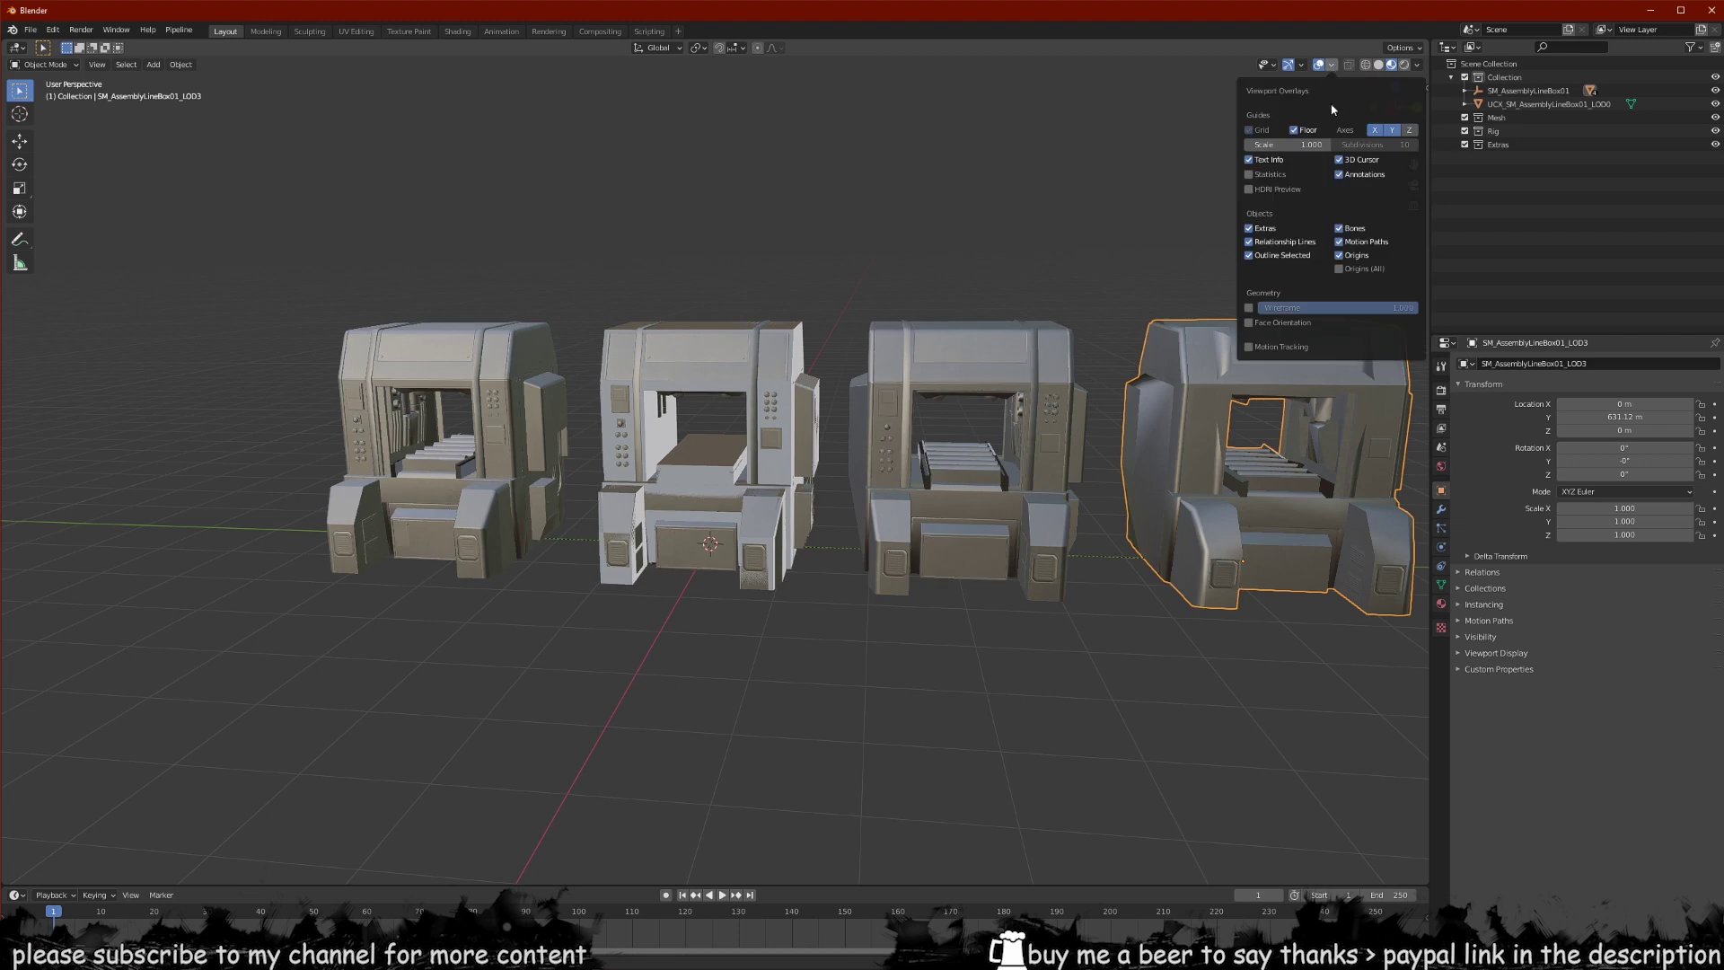
{"action": "left_click", "coordinate": [1251, 308]}
{"action": "scroll", "coordinate": [588, 382], "scroll_direction": "up", "scroll_amount": 1}
{"action": "middle_click_drag", "start_coordinate": [588, 381], "coordinate": [823, 313]}
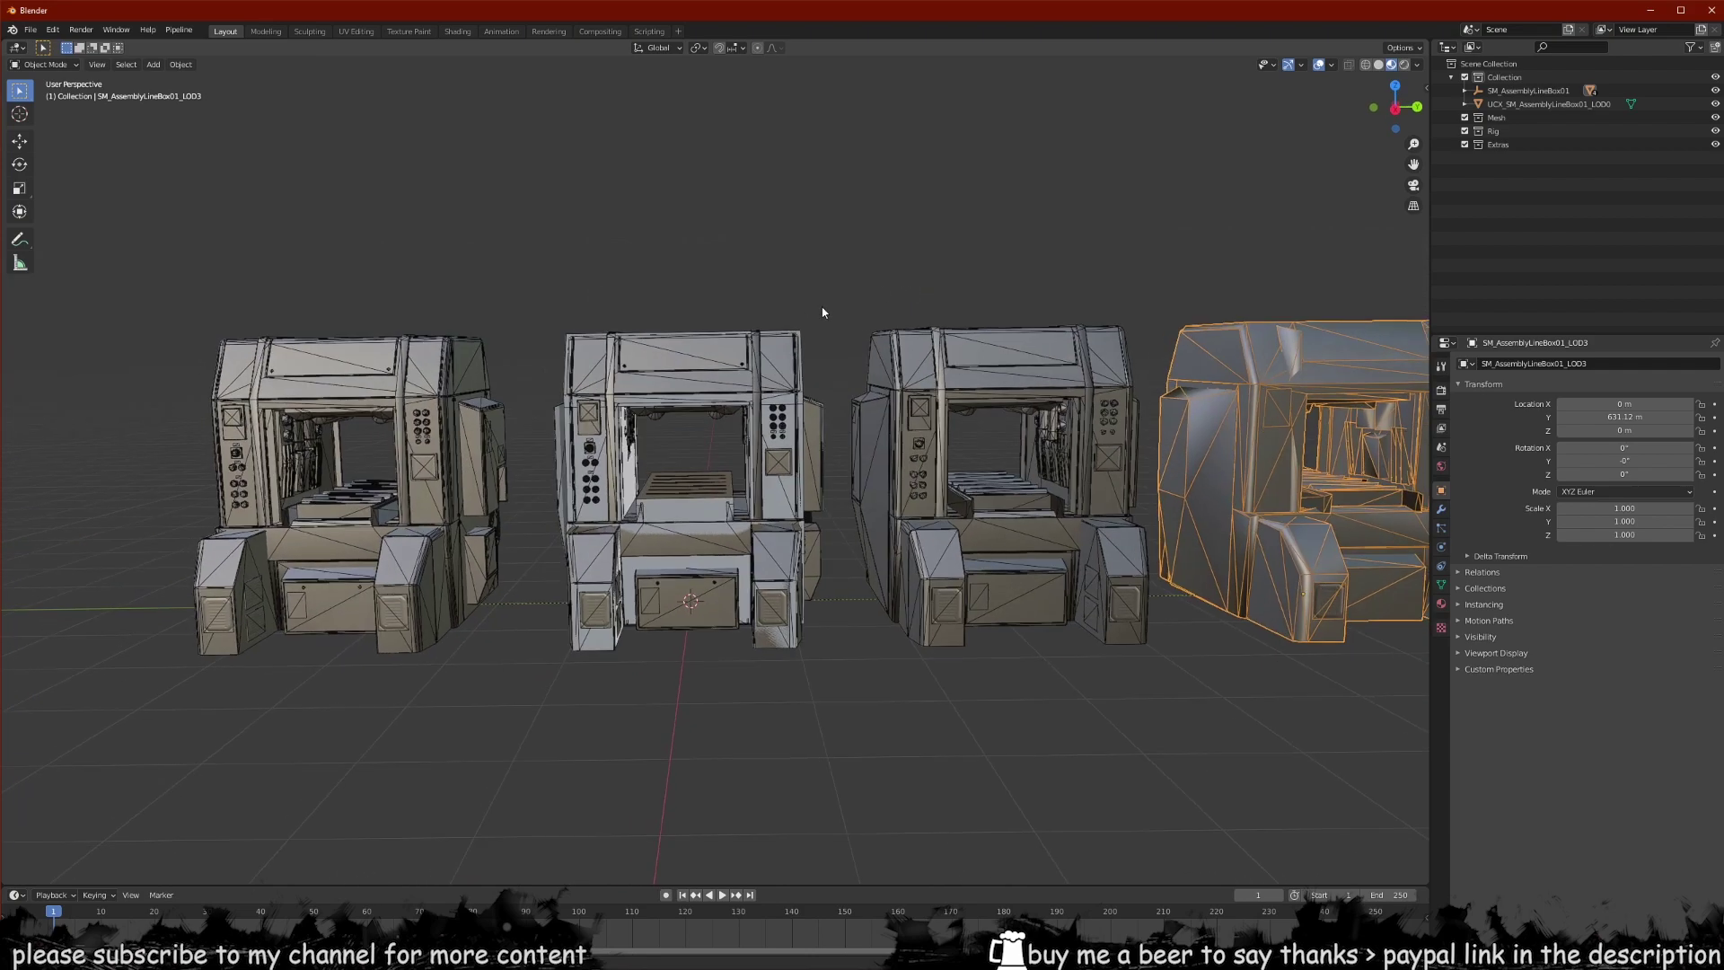
{"action": "scroll", "coordinate": [823, 370], "scroll_direction": "up", "scroll_amount": 5}
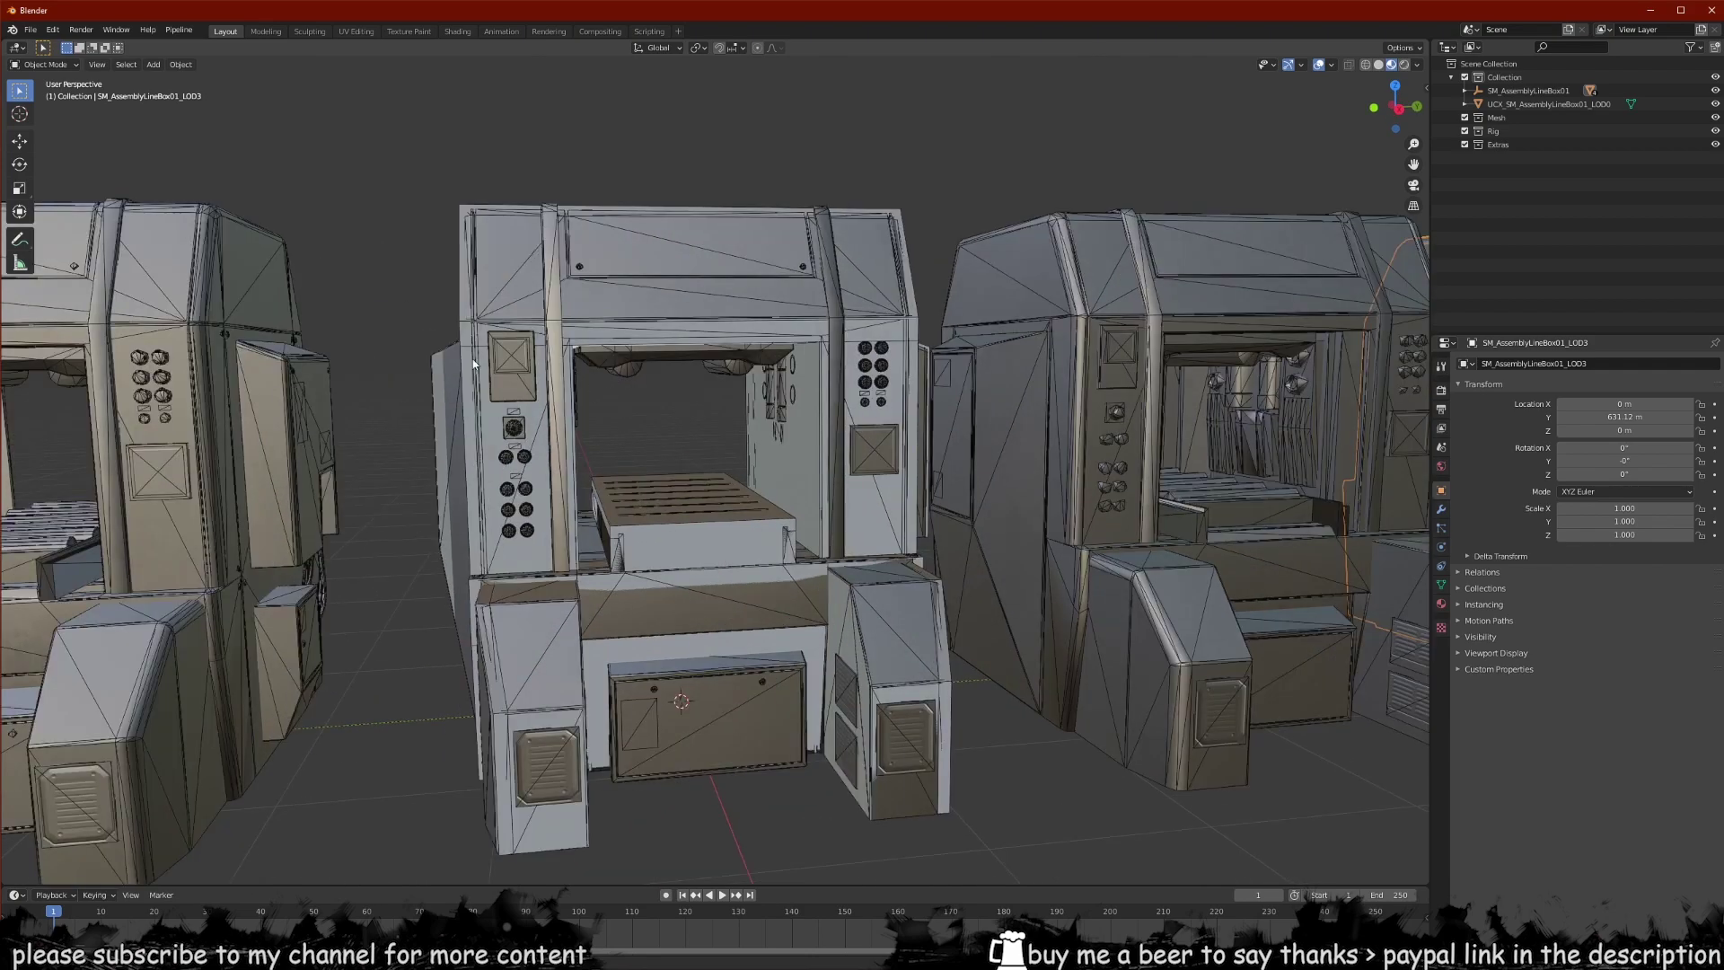
{"action": "middle_click_drag", "start_coordinate": [474, 363], "coordinate": [791, 310]}
{"action": "middle_click_drag", "start_coordinate": [625, 339], "coordinate": [666, 349]}
{"action": "scroll", "coordinate": [673, 348], "scroll_direction": "down", "scroll_amount": 2}
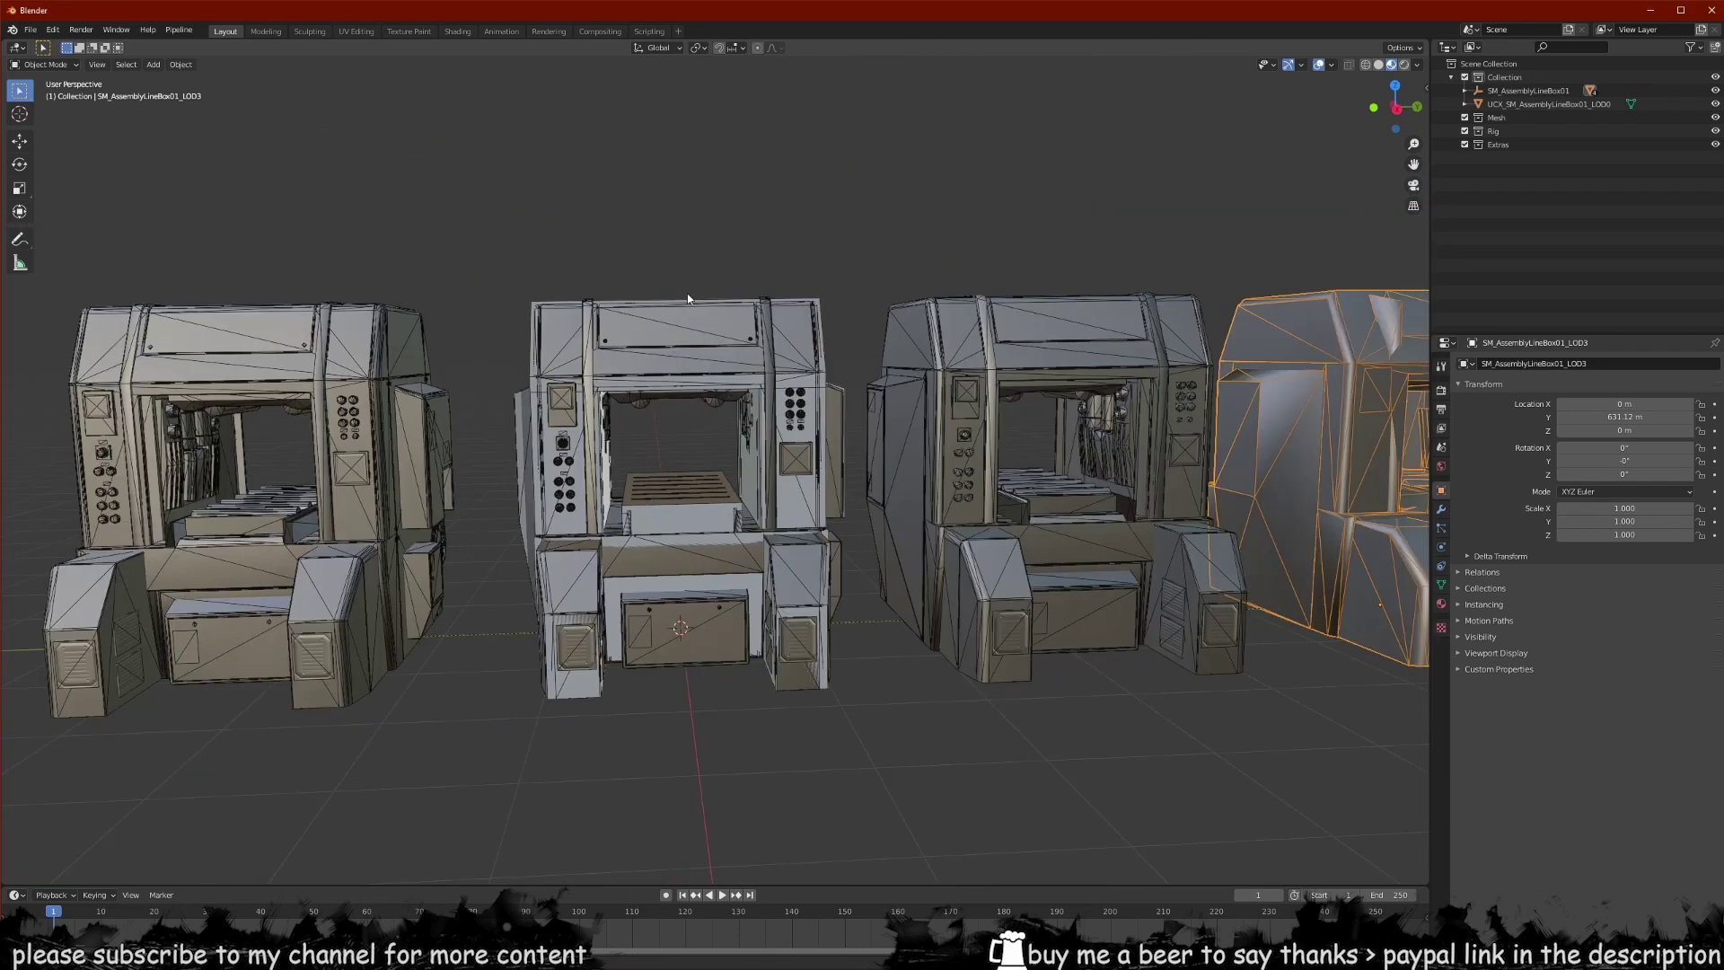
- Delete the LOD1, LOD2 and LOD3 meshes, keeping only the LOD0 machine at the origin
{"action": "left_click", "coordinate": [682, 370]}
{"action": "scroll", "coordinate": [646, 393], "scroll_direction": "down", "scroll_amount": 1}
{"action": "left_click", "coordinate": [402, 365]}
{"action": "key", "text": "Delete"}
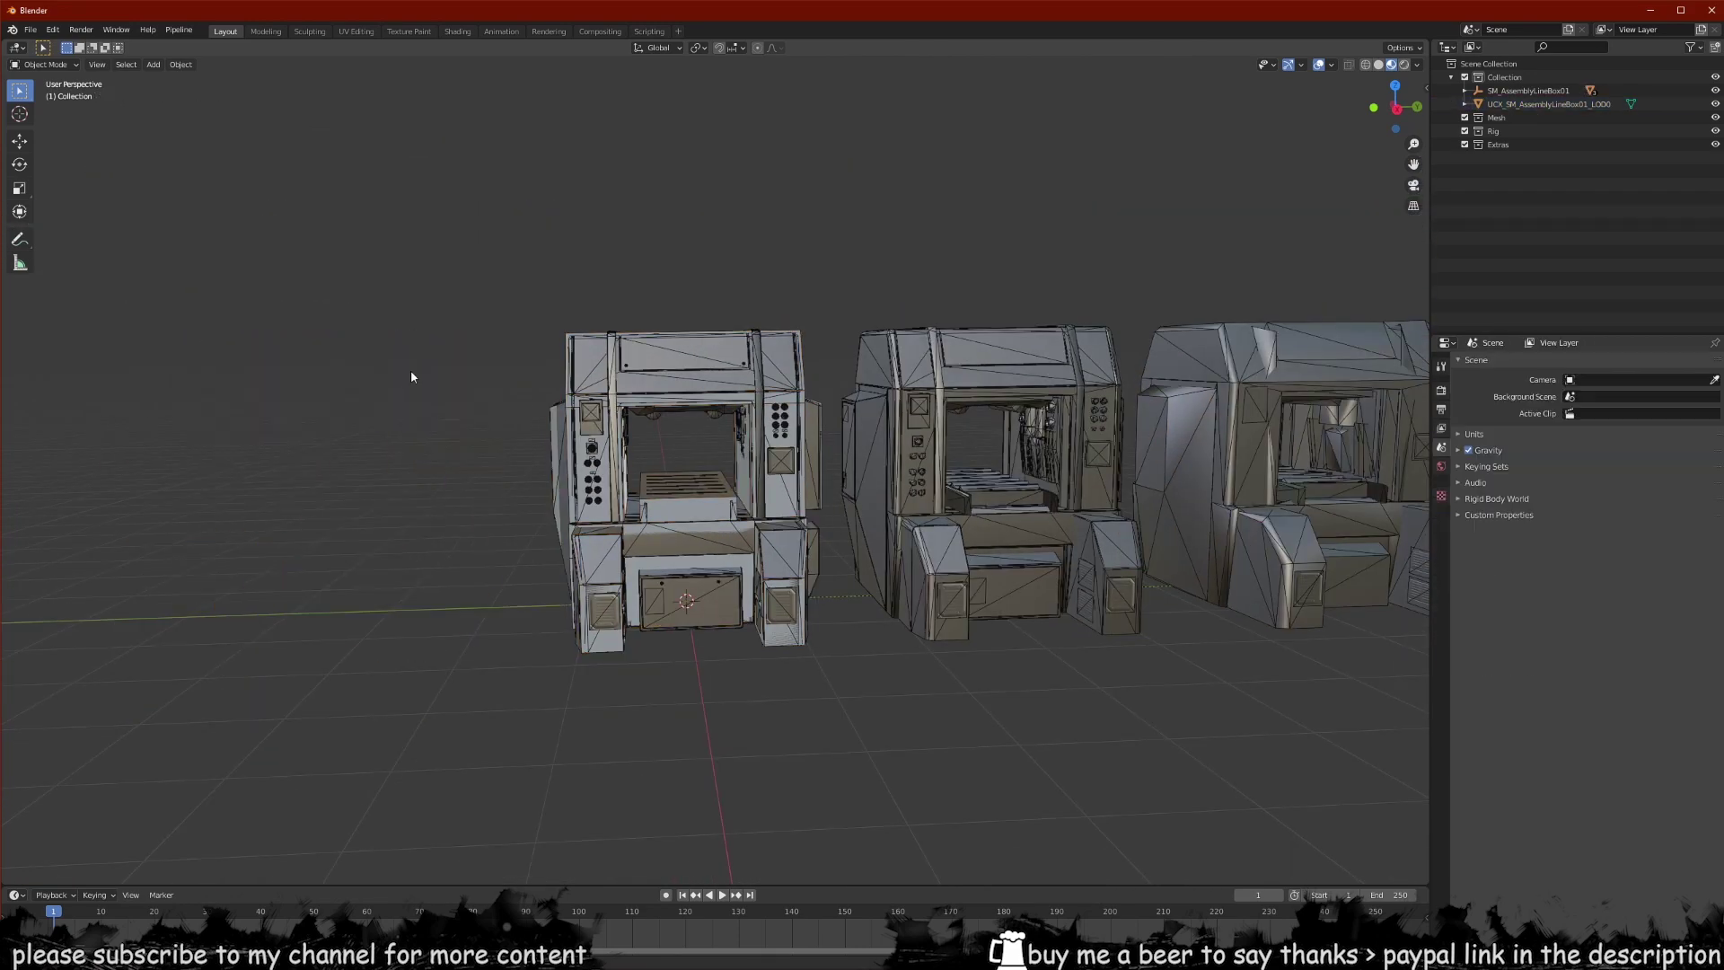
{"action": "left_click", "coordinate": [1045, 355]}
{"action": "key", "text": "Delete"}
{"action": "left_click", "coordinate": [1194, 378]}
{"action": "key", "text": "Delete"}
- Select the remaining LOD0 machine and open its material settings
{"action": "middle_click_drag", "start_coordinate": [1050, 347], "coordinate": [801, 377]}
{"action": "scroll", "coordinate": [801, 377], "scroll_direction": "up", "scroll_amount": 2}
{"action": "left_click", "coordinate": [790, 395]}
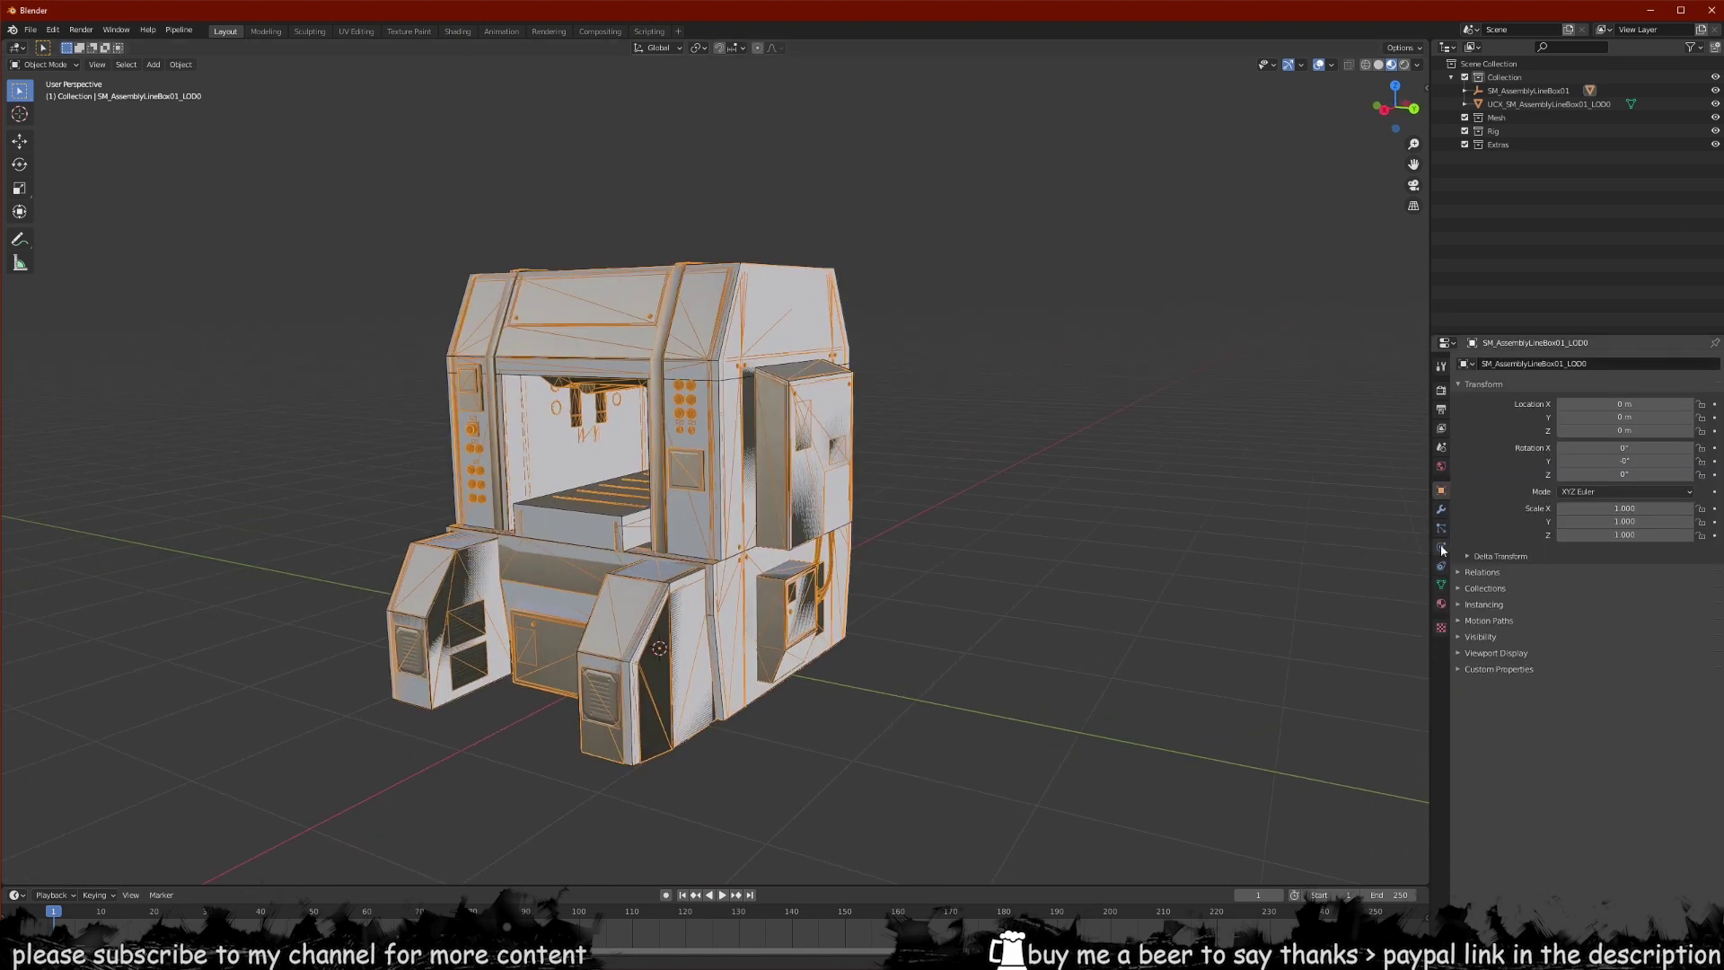
{"action": "left_click", "coordinate": [1441, 603]}
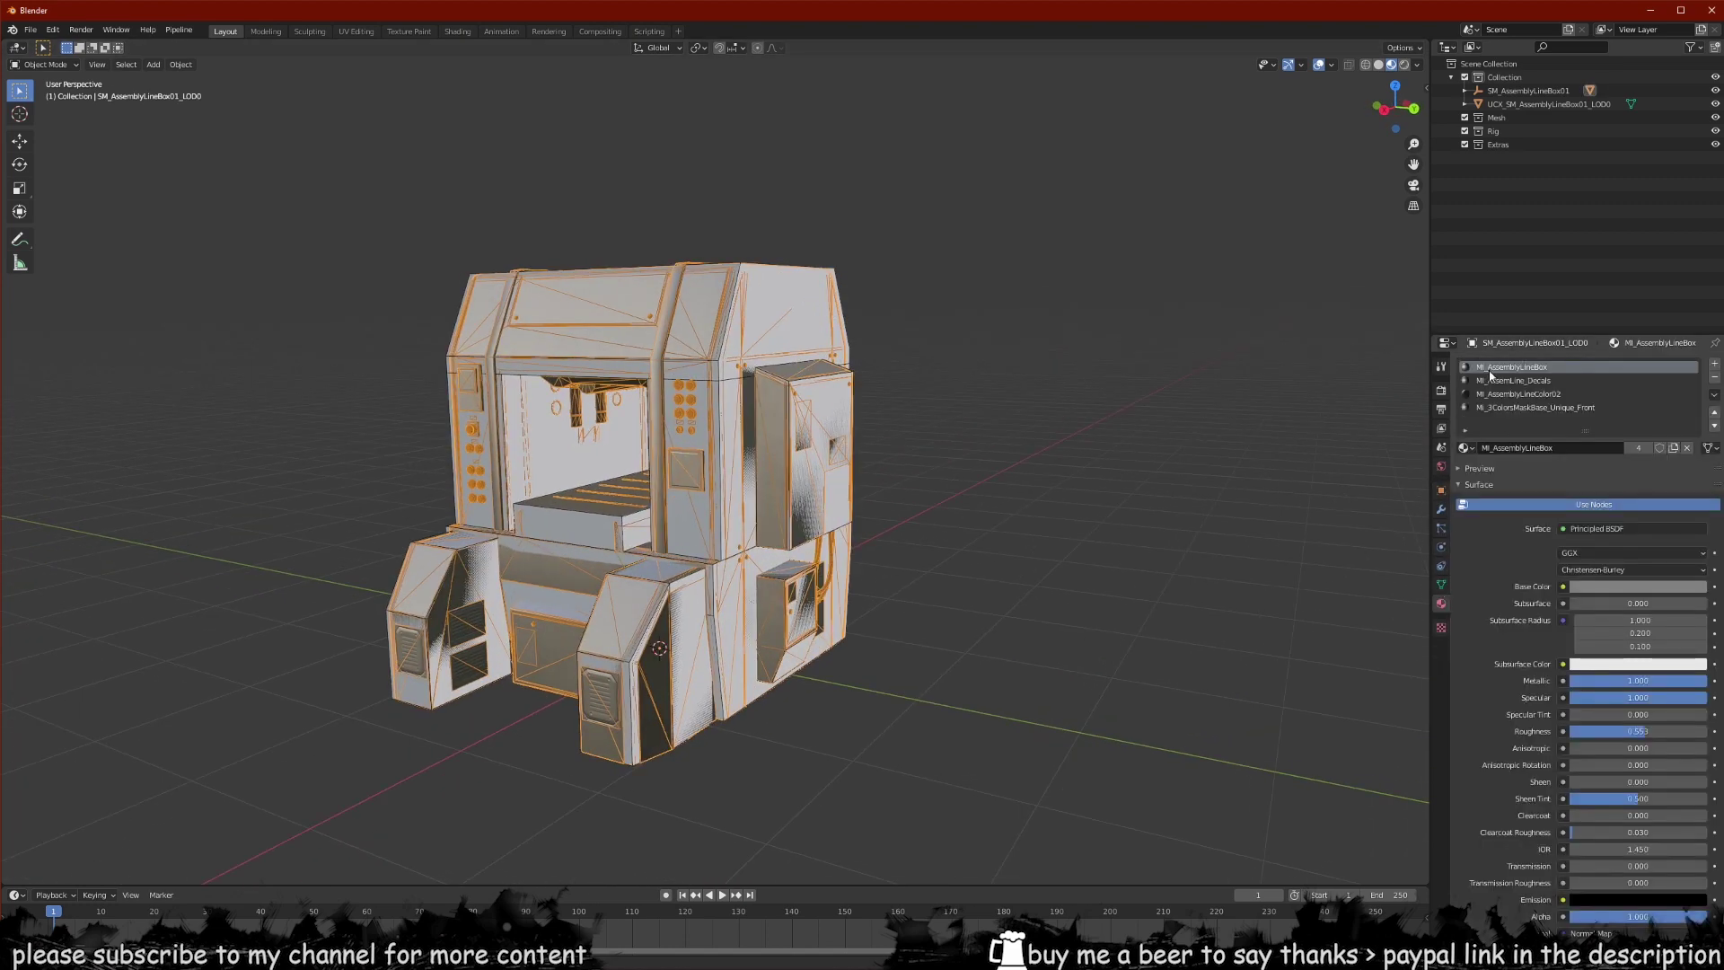
- Turn off the wireframe overlay in the viewport
{"action": "middle_click_drag", "start_coordinate": [776, 393], "coordinate": [753, 432]}
{"action": "scroll", "coordinate": [816, 429], "scroll_direction": "up", "scroll_amount": 2}
{"action": "scroll", "coordinate": [792, 428], "scroll_direction": "up", "scroll_amount": 1}
{"action": "scroll", "coordinate": [752, 432], "scroll_direction": "down", "scroll_amount": 1}
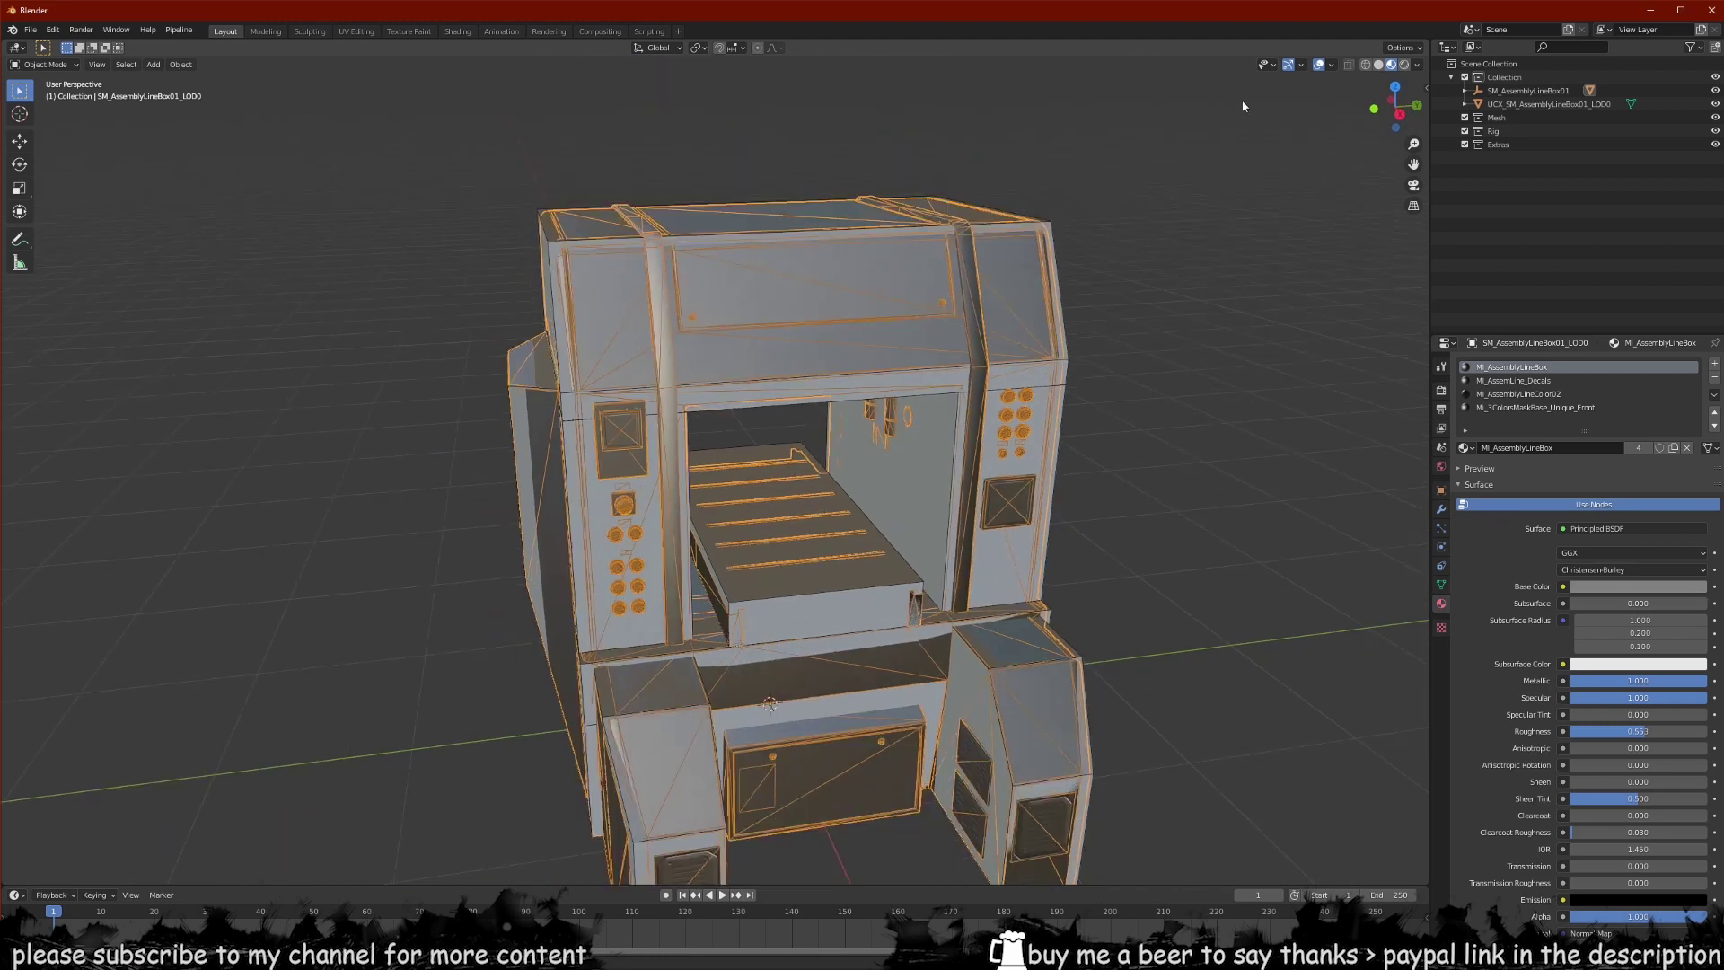
{"action": "left_click", "coordinate": [1331, 65]}
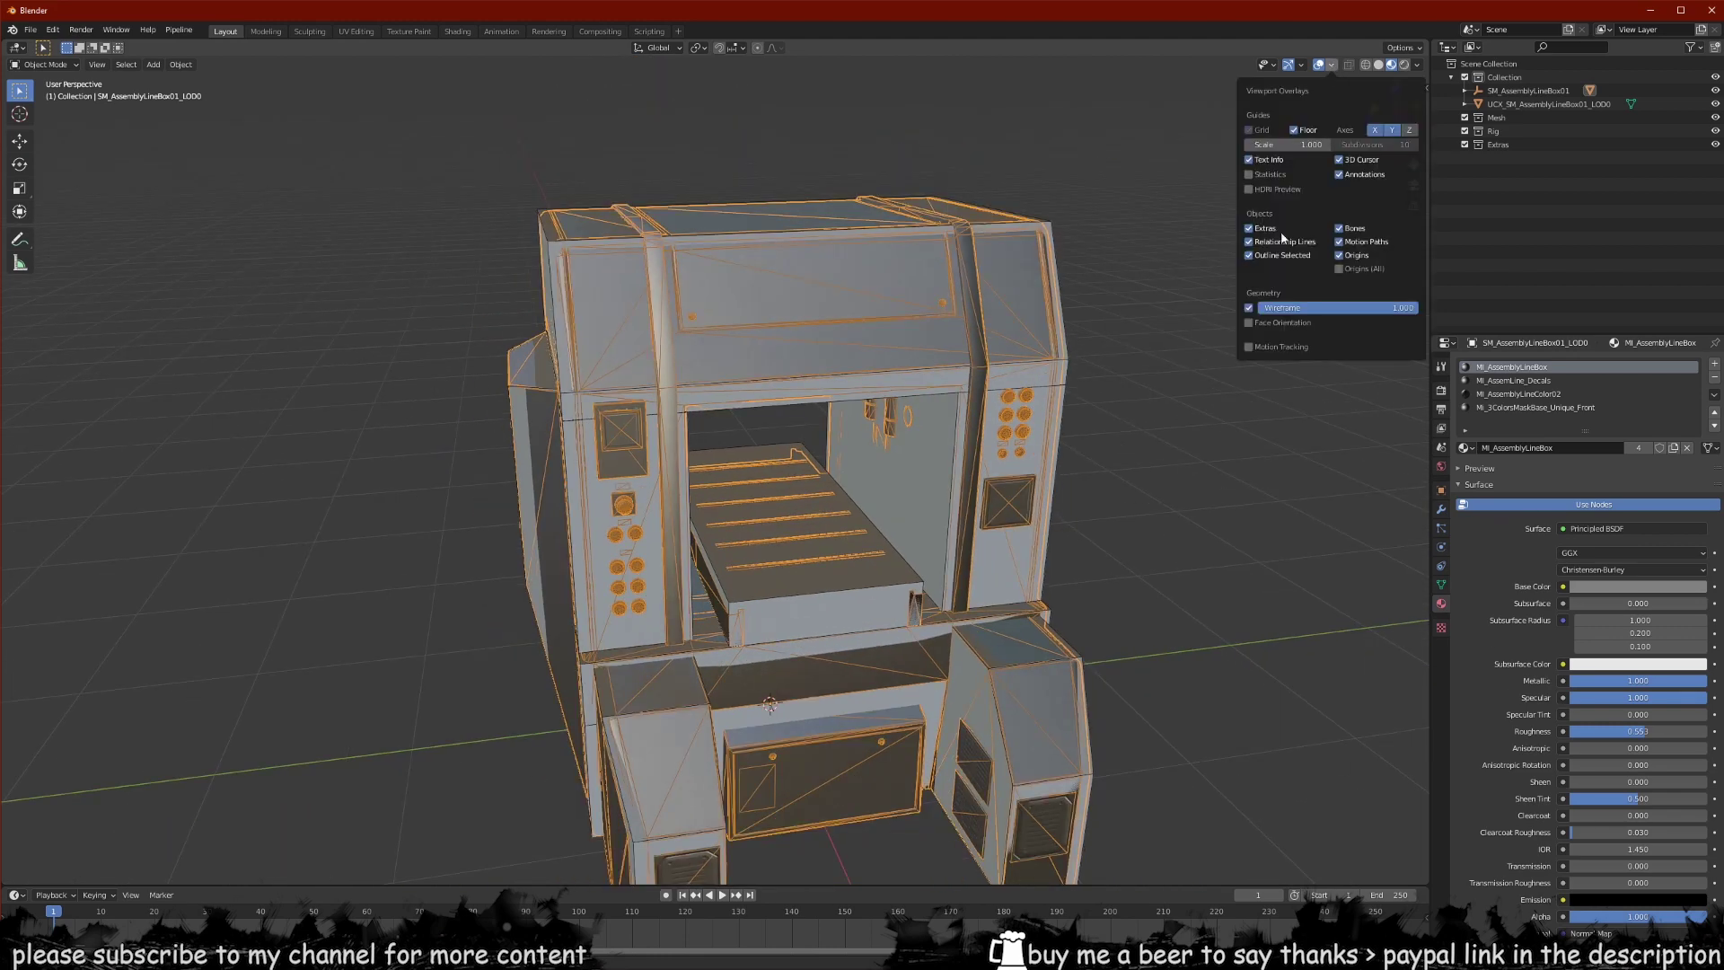
{"action": "left_click", "coordinate": [1249, 308]}
{"action": "middle_click_drag", "start_coordinate": [629, 539], "coordinate": [162, 588]}
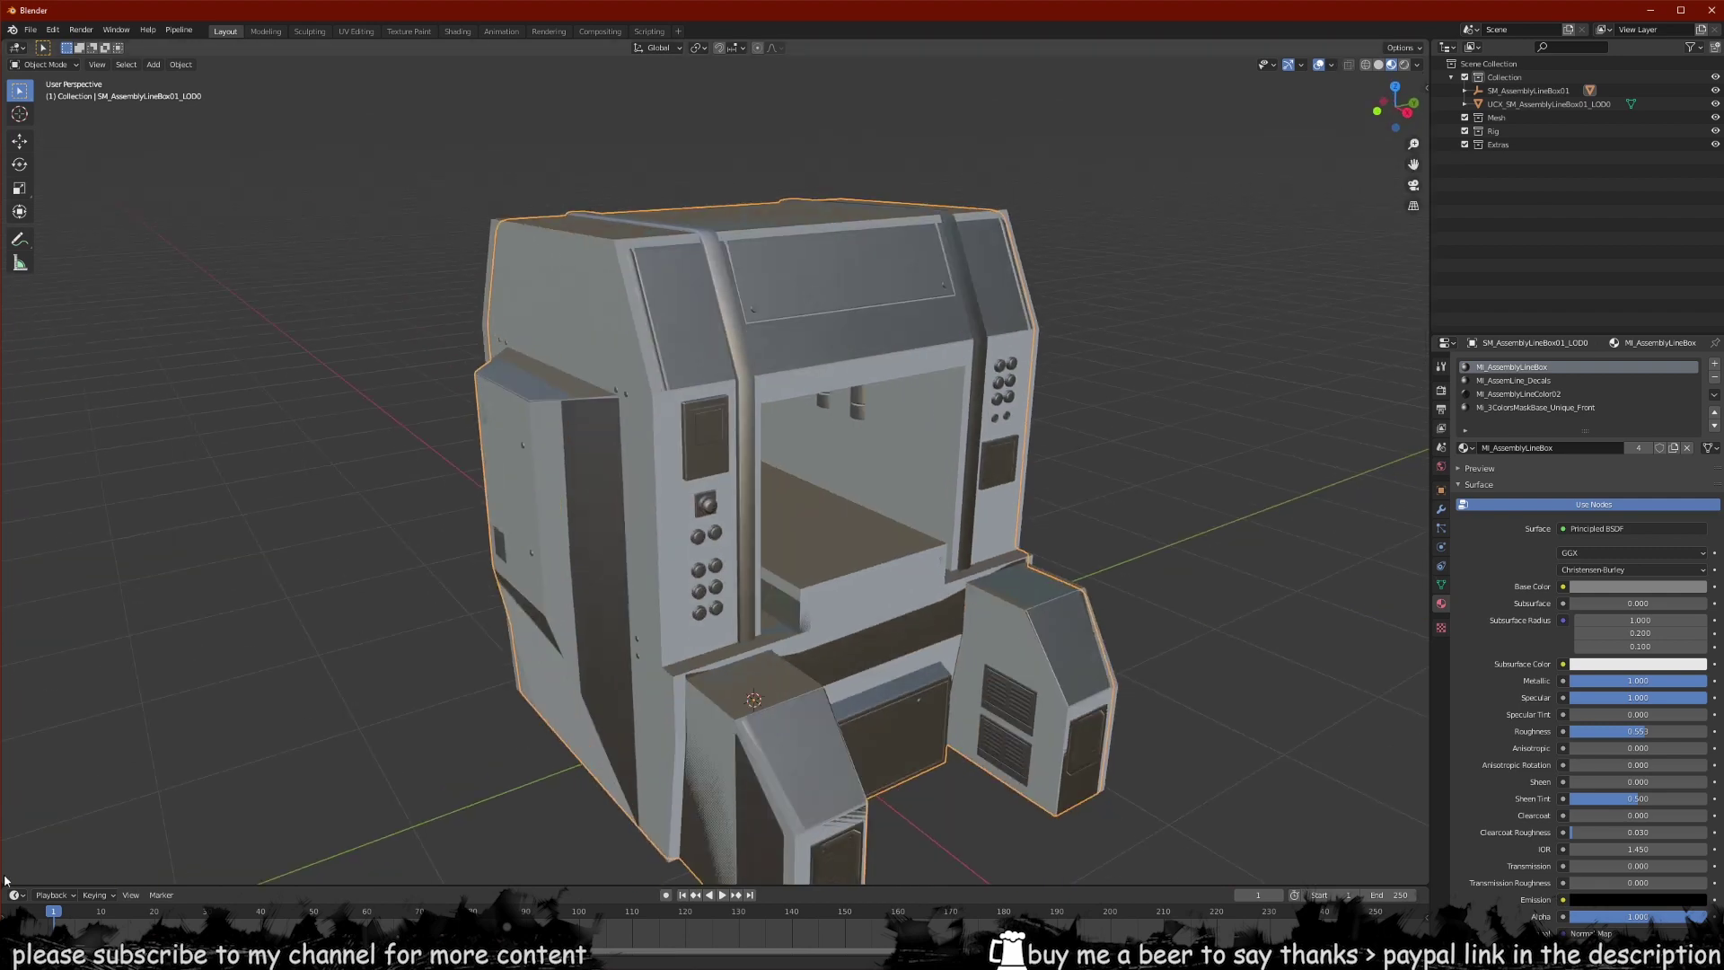
- Split the 3D viewport in two, switch one half to the Shader Editor and hide its sidebar
{"action": "left_click_drag", "start_coordinate": [5, 878], "coordinate": [700, 629]}
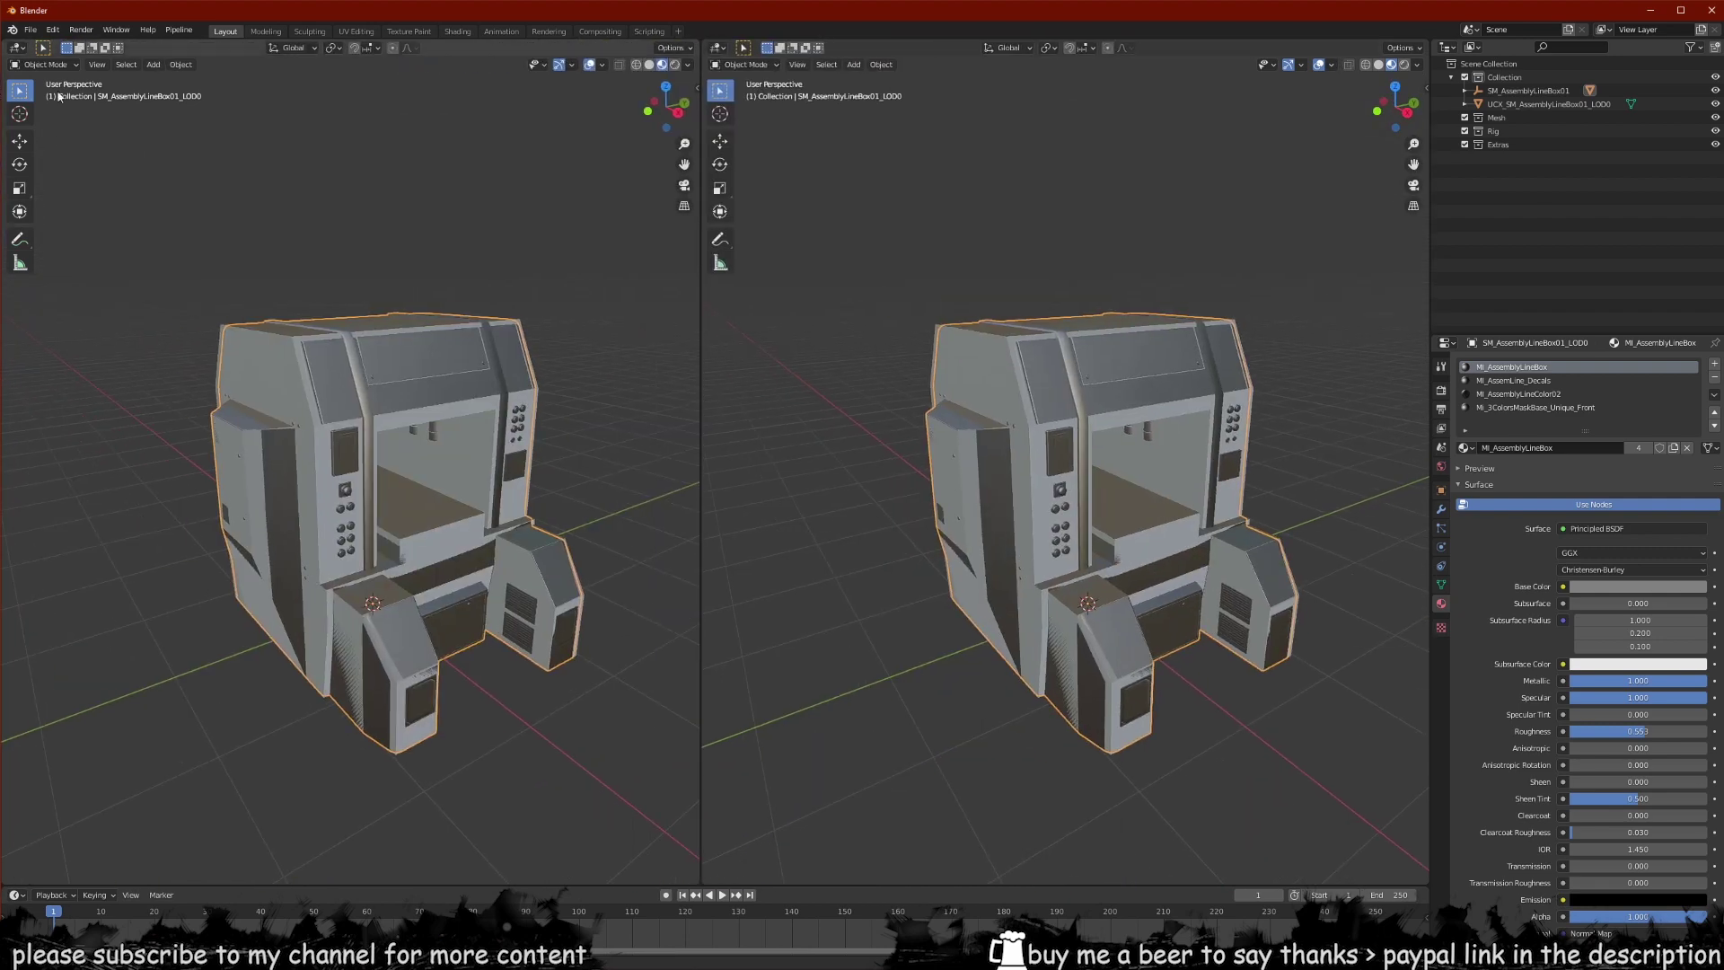
{"action": "left_click", "coordinate": [18, 50]}
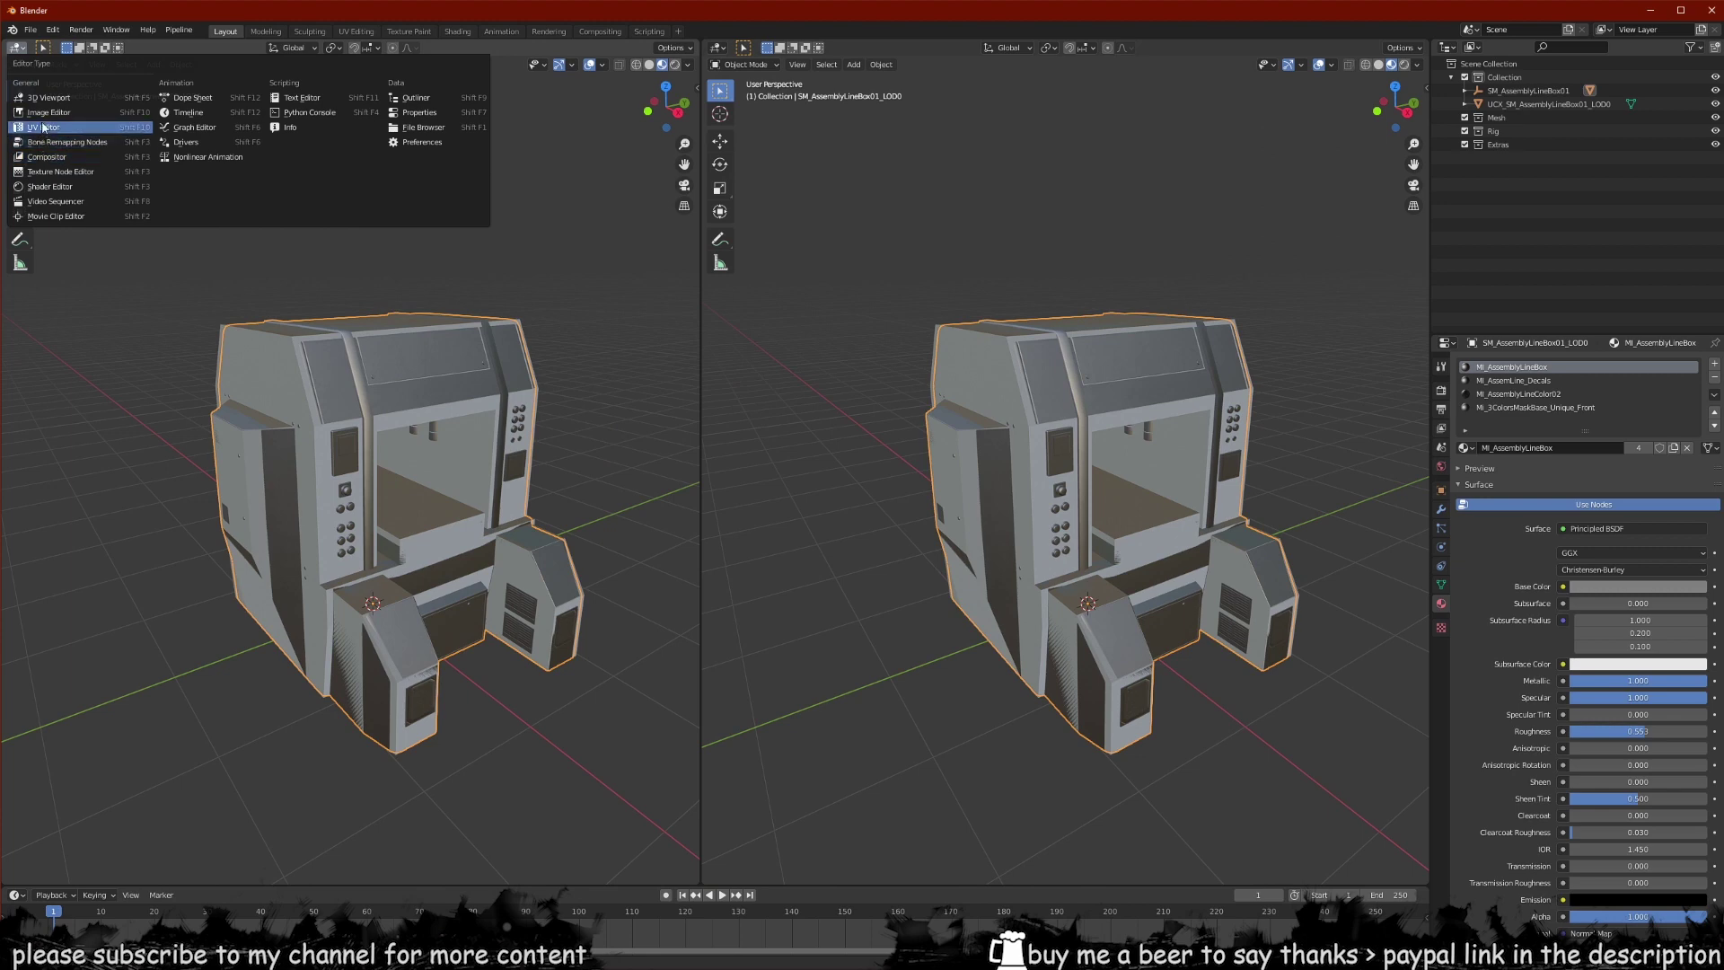
{"action": "left_click", "coordinate": [55, 186]}
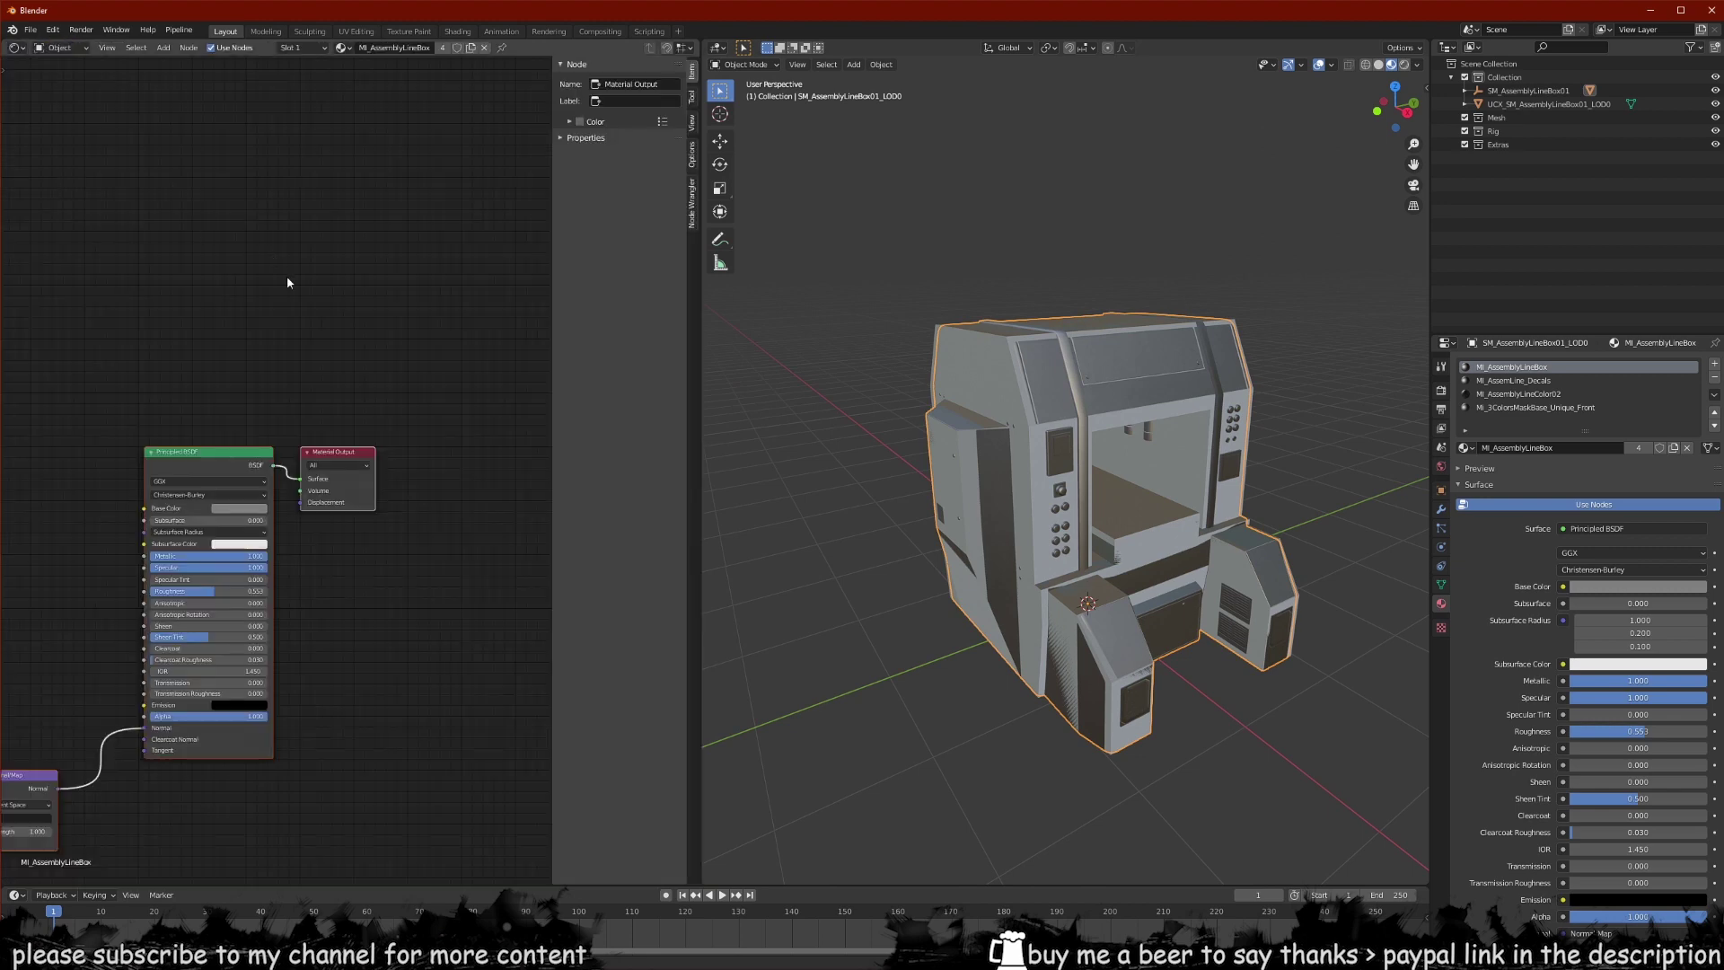
{"action": "middle_click_drag", "start_coordinate": [287, 276], "coordinate": [494, 165]}
{"action": "scroll", "coordinate": [357, 352], "scroll_direction": "down", "scroll_amount": 2}
{"action": "scroll", "coordinate": [357, 352], "scroll_direction": "down", "scroll_amount": 1}
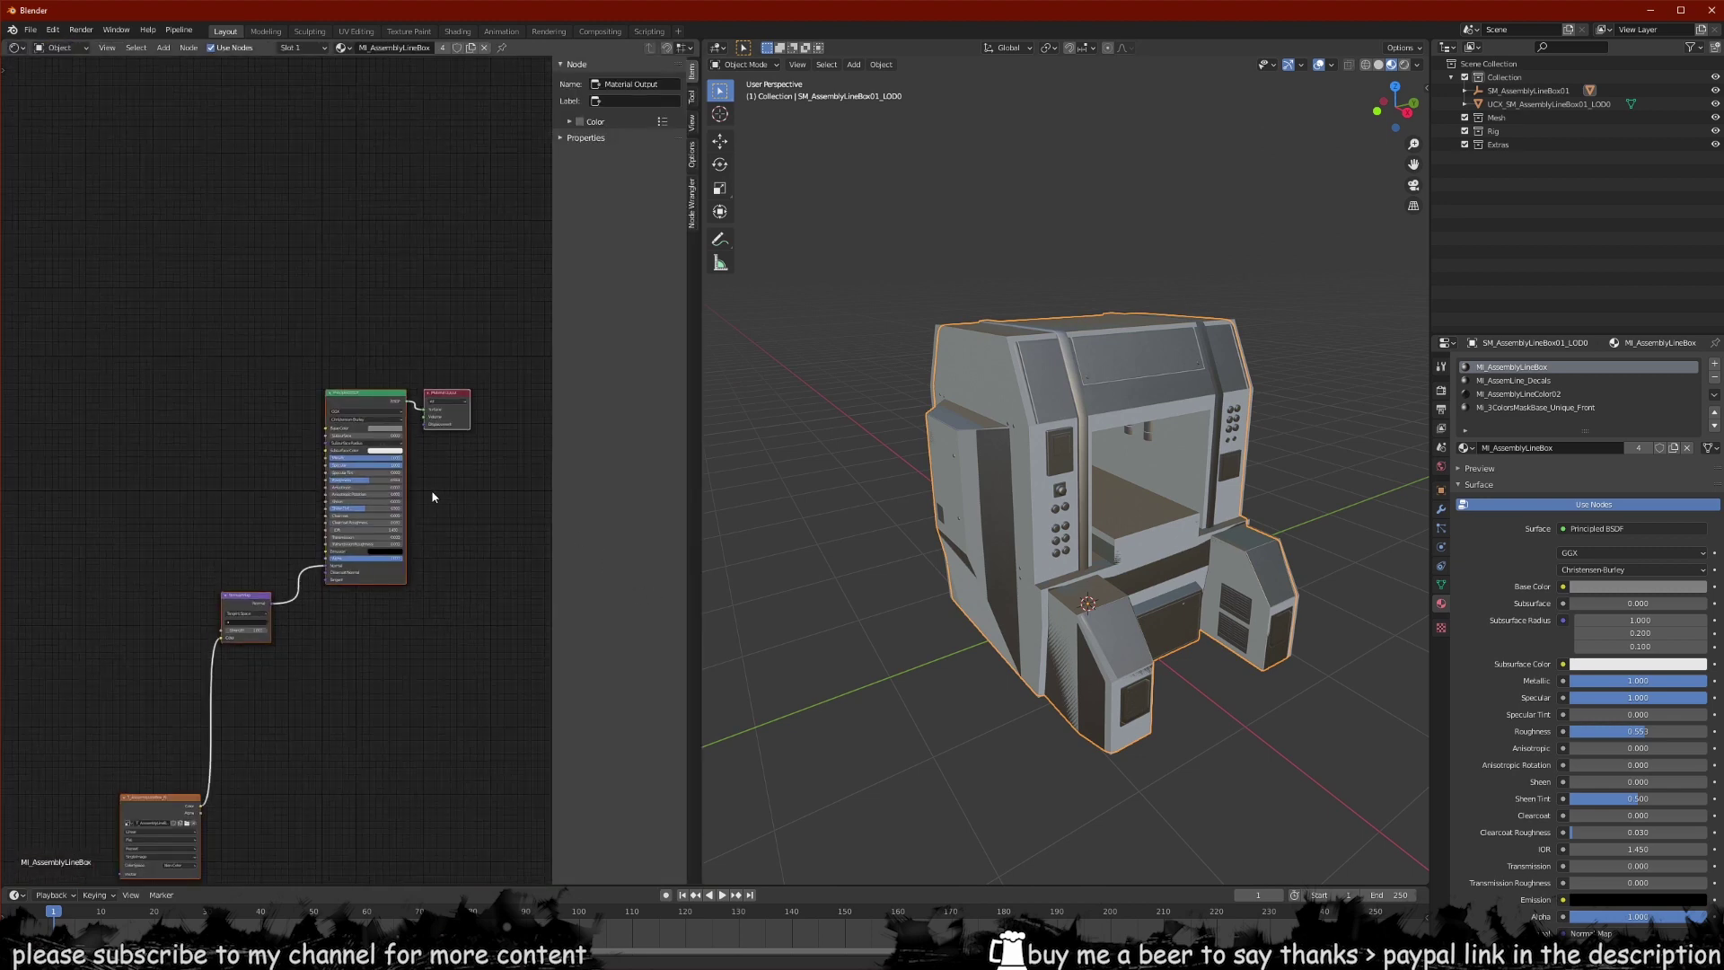
{"action": "key", "text": "n"}
- Delete the image texture node that feeds the Normal Map node in the MI_AssemblyLineBox material
{"action": "middle_click_drag", "start_coordinate": [336, 492], "coordinate": [361, 253]}
{"action": "scroll", "coordinate": [320, 318], "scroll_direction": "up", "scroll_amount": 4}
{"action": "middle_click_drag", "start_coordinate": [282, 346], "coordinate": [355, 335]}
{"action": "middle_click_drag", "start_coordinate": [335, 220], "coordinate": [349, 407]}
{"action": "scroll", "coordinate": [350, 407], "scroll_direction": "down", "scroll_amount": 3}
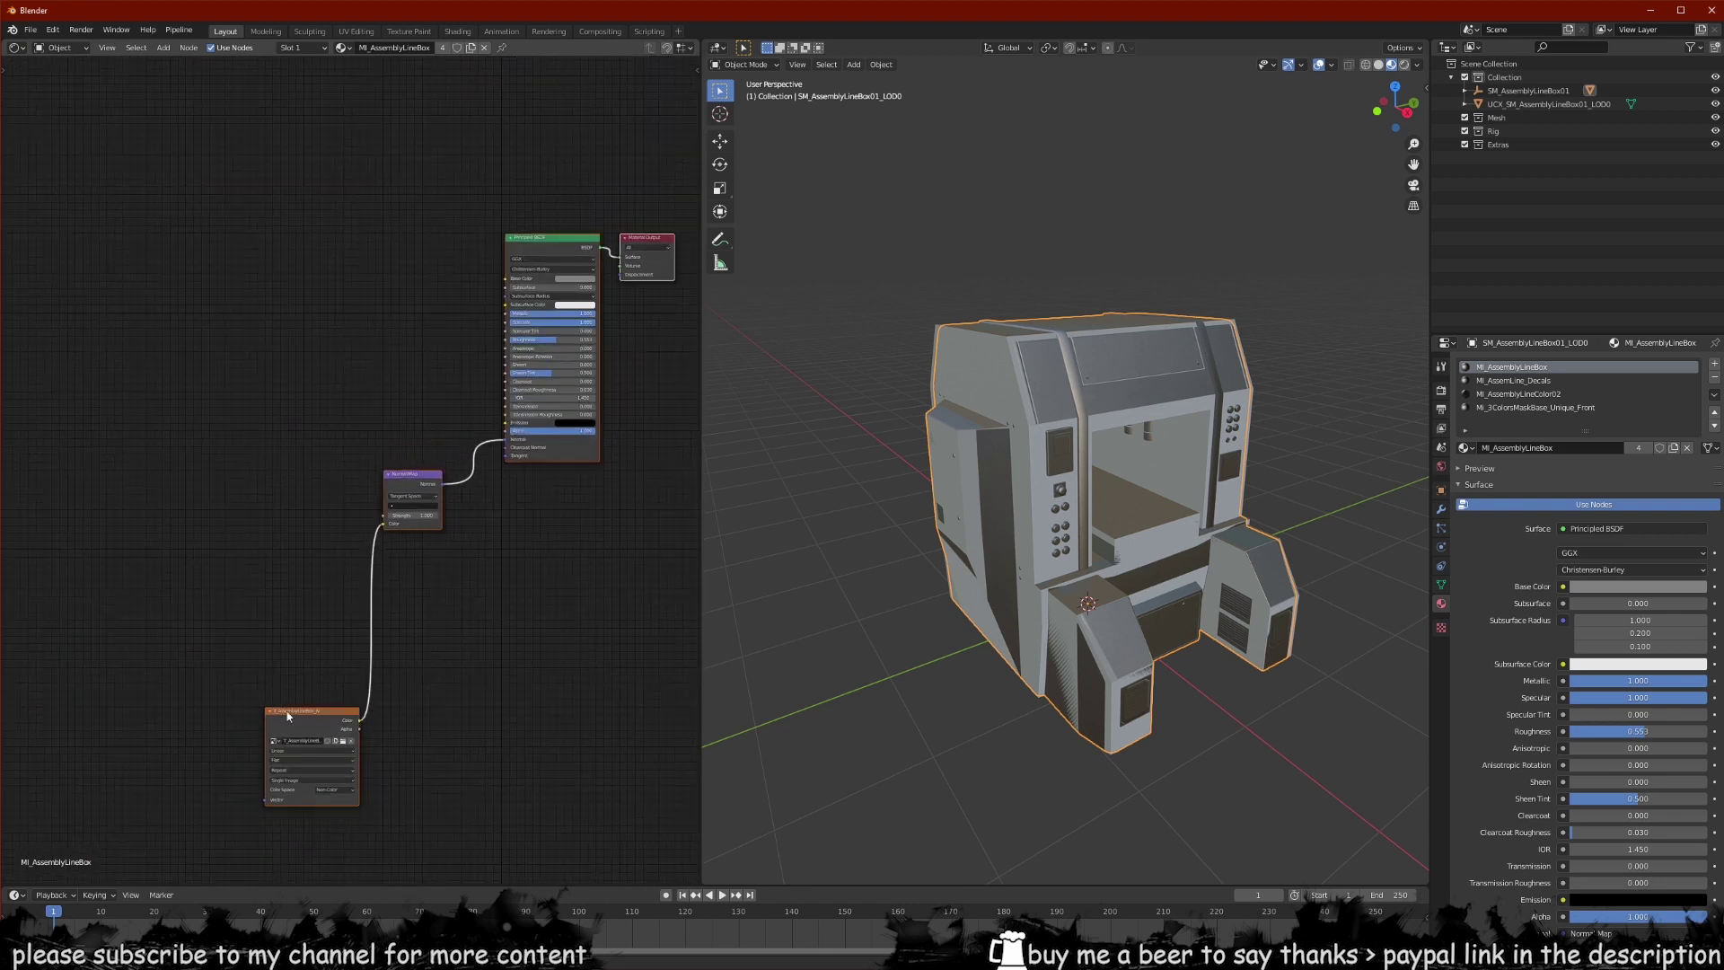
{"action": "scroll", "coordinate": [309, 586], "scroll_direction": "up", "scroll_amount": 1}
{"action": "key", "text": "x"}
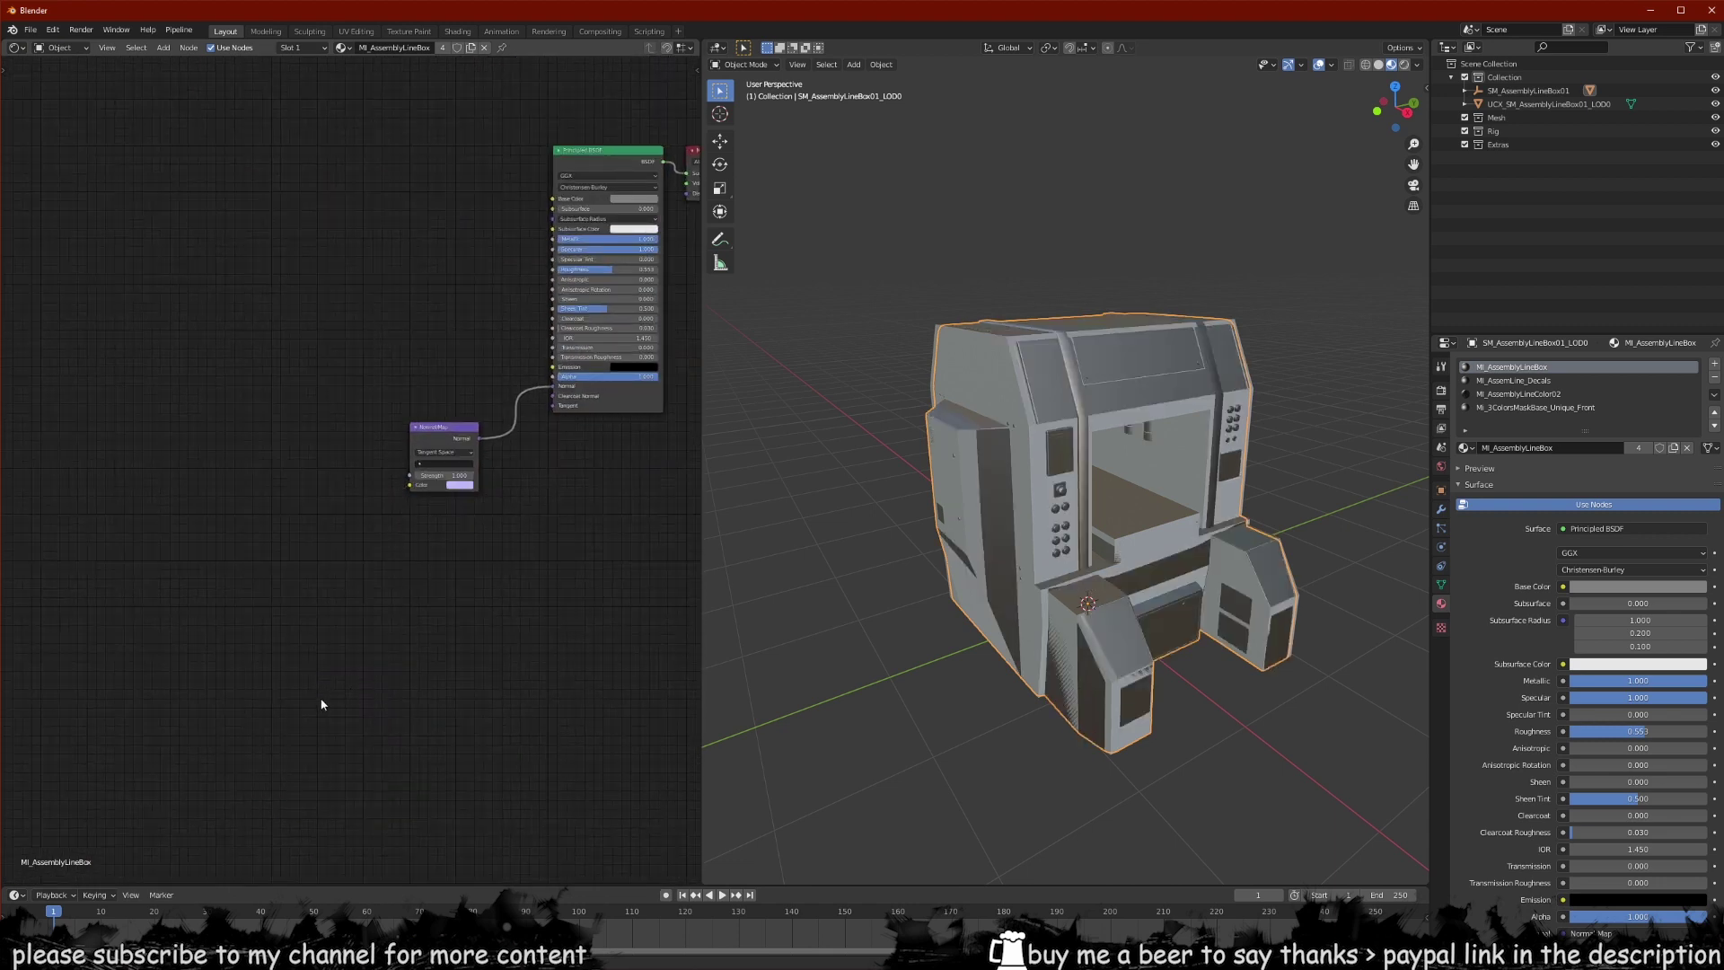
- Switch to File Explorer and open the Textures folder inside Texture Set > Game
{"action": "middle_click_drag", "start_coordinate": [420, 601], "coordinate": [431, 697]}
{"action": "scroll", "coordinate": [404, 566], "scroll_direction": "up", "scroll_amount": 1}
{"action": "middle_click_drag", "start_coordinate": [404, 566], "coordinate": [364, 573]}
{"action": "scroll", "coordinate": [937, 374], "scroll_direction": "up", "scroll_amount": 3}
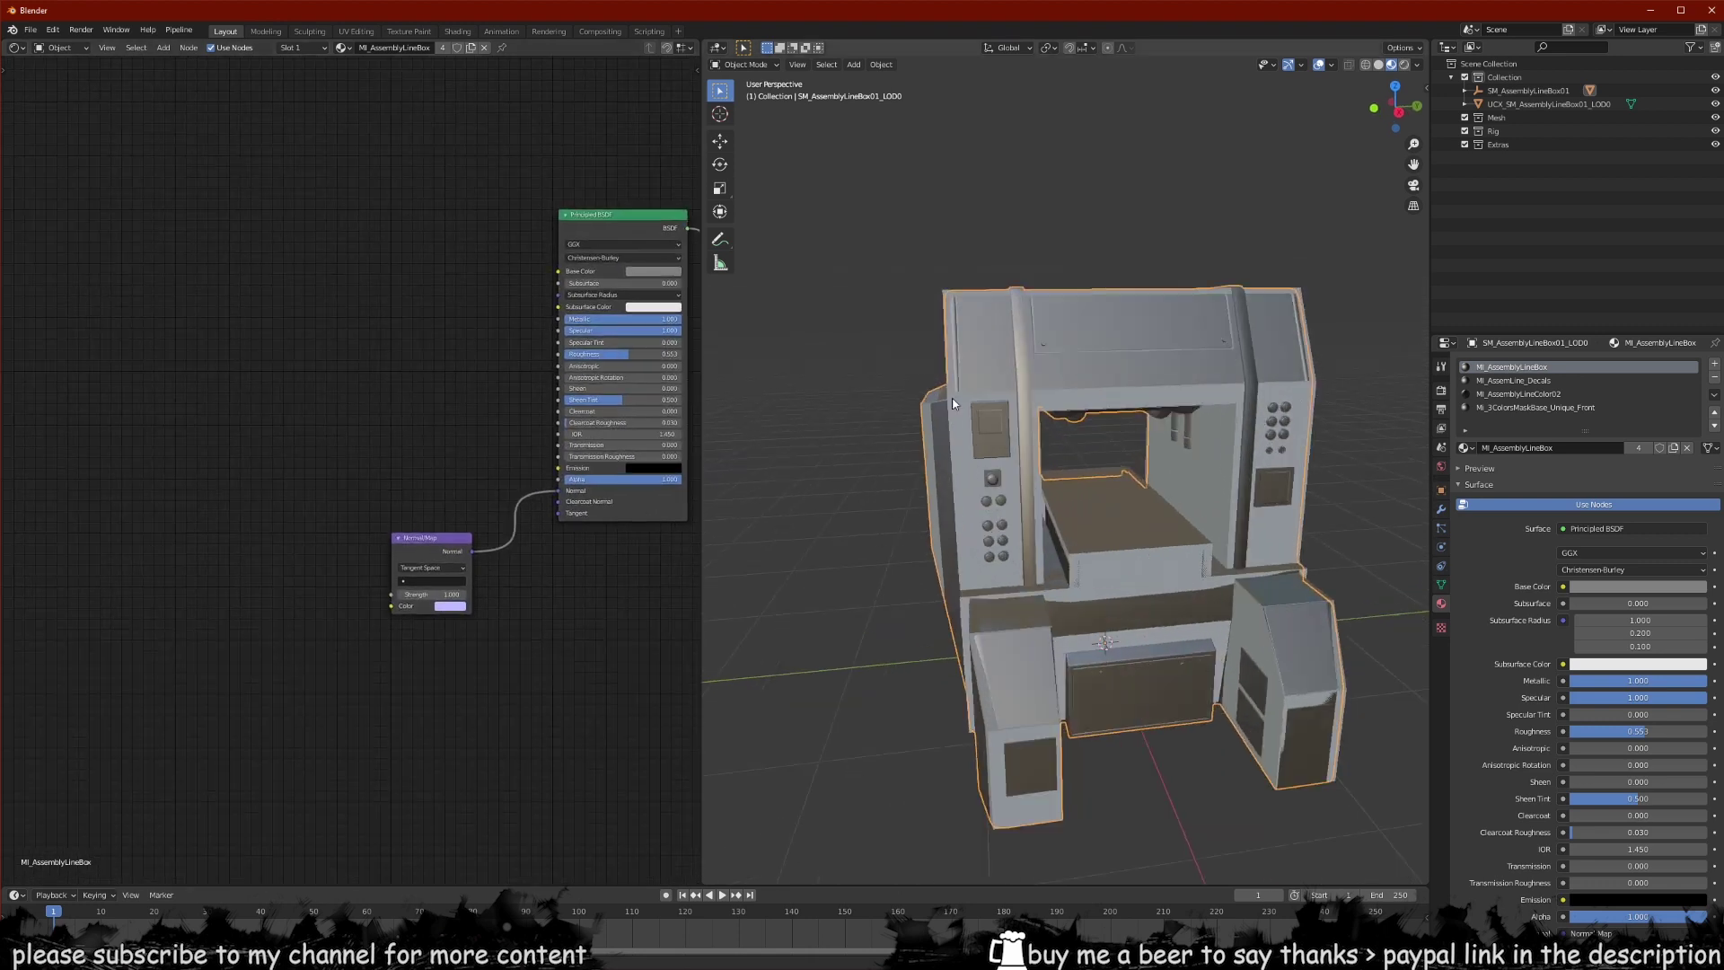
{"action": "middle_click_drag", "start_coordinate": [276, 222], "coordinate": [327, 300]}
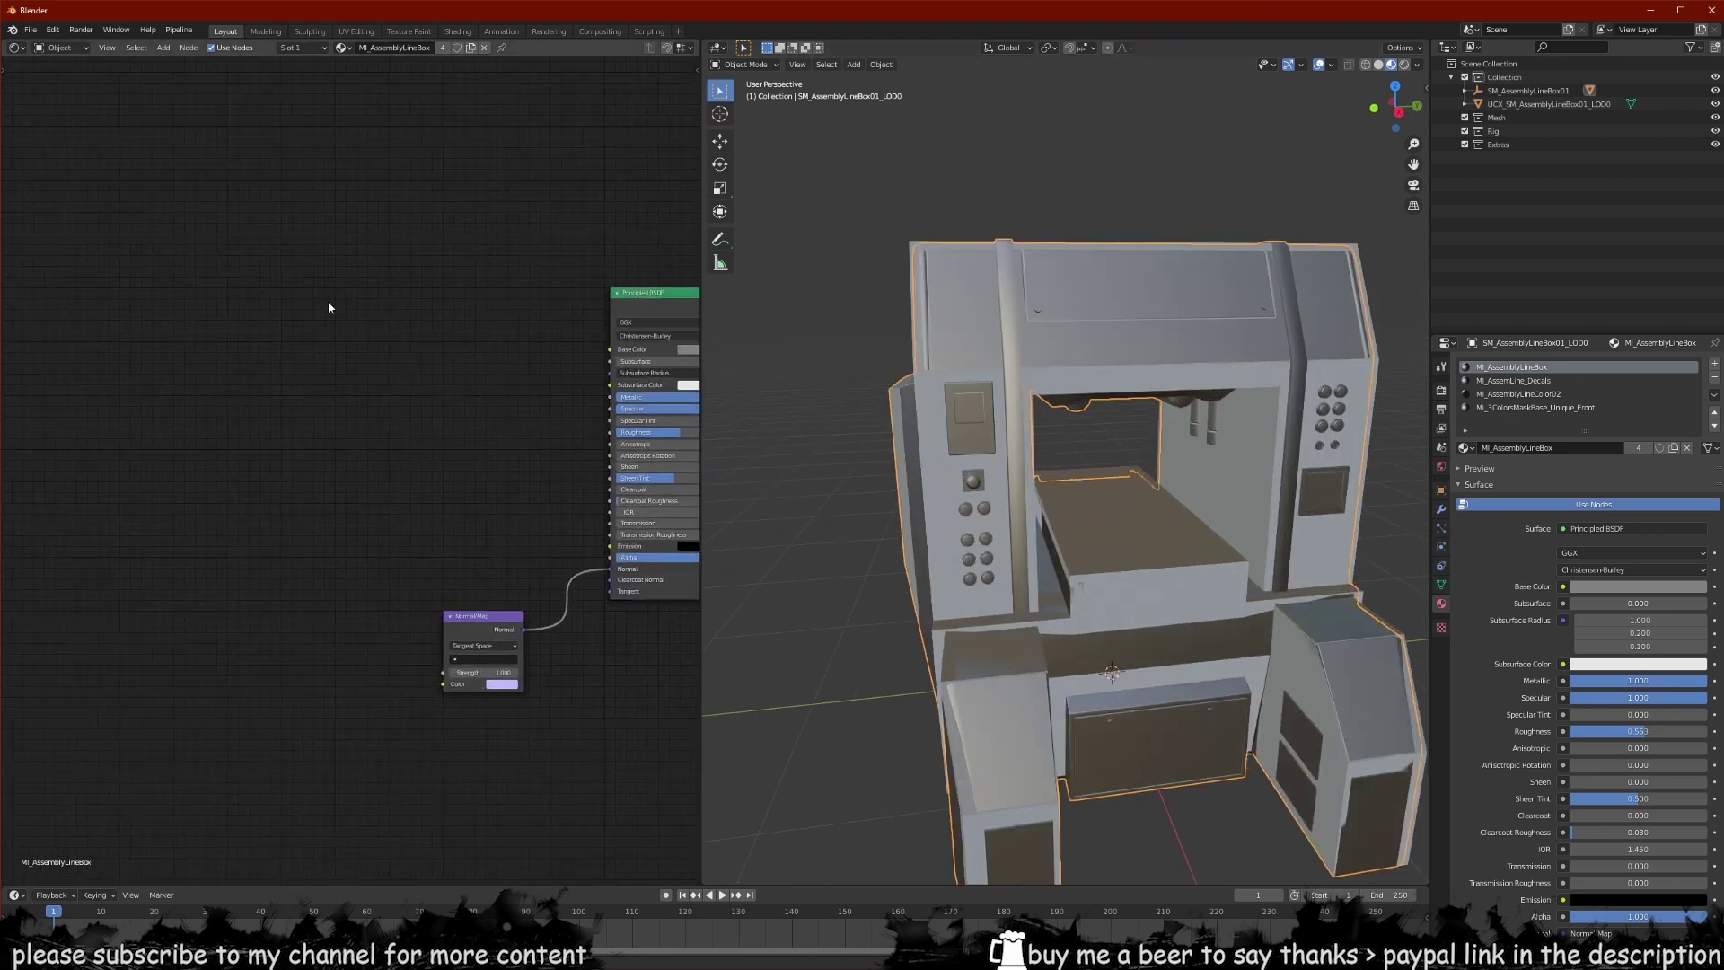
{"action": "left_click", "coordinate": [603, 953]}
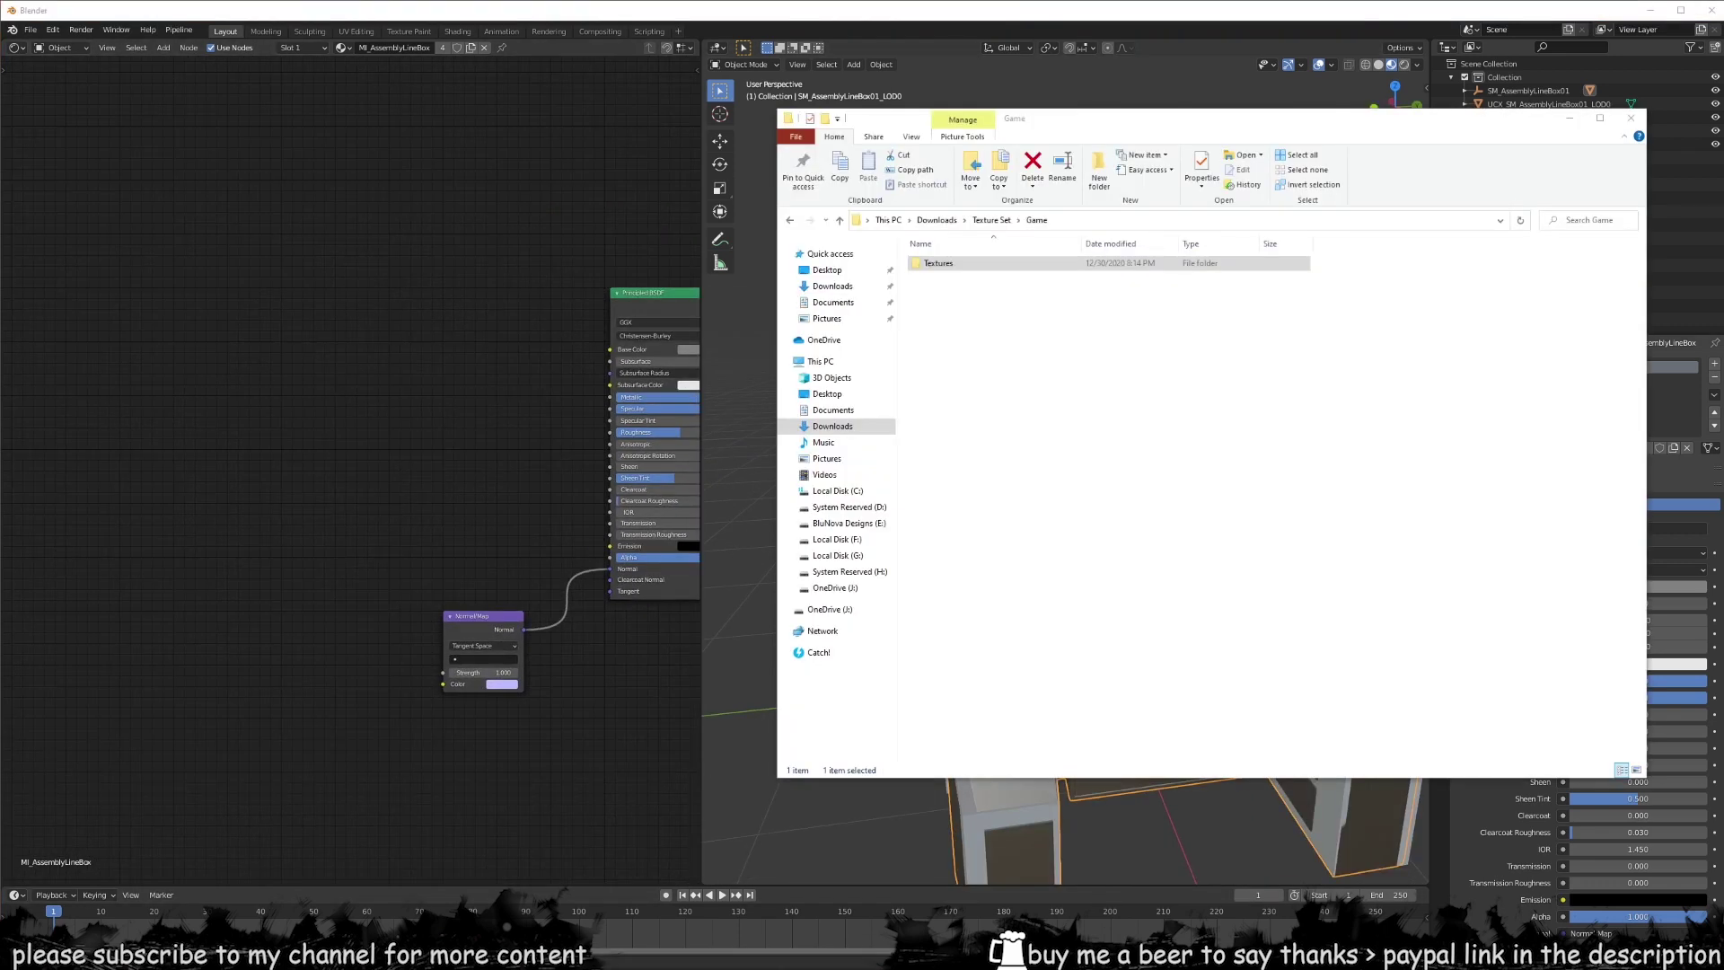
{"action": "left_click", "coordinate": [1279, 457]}
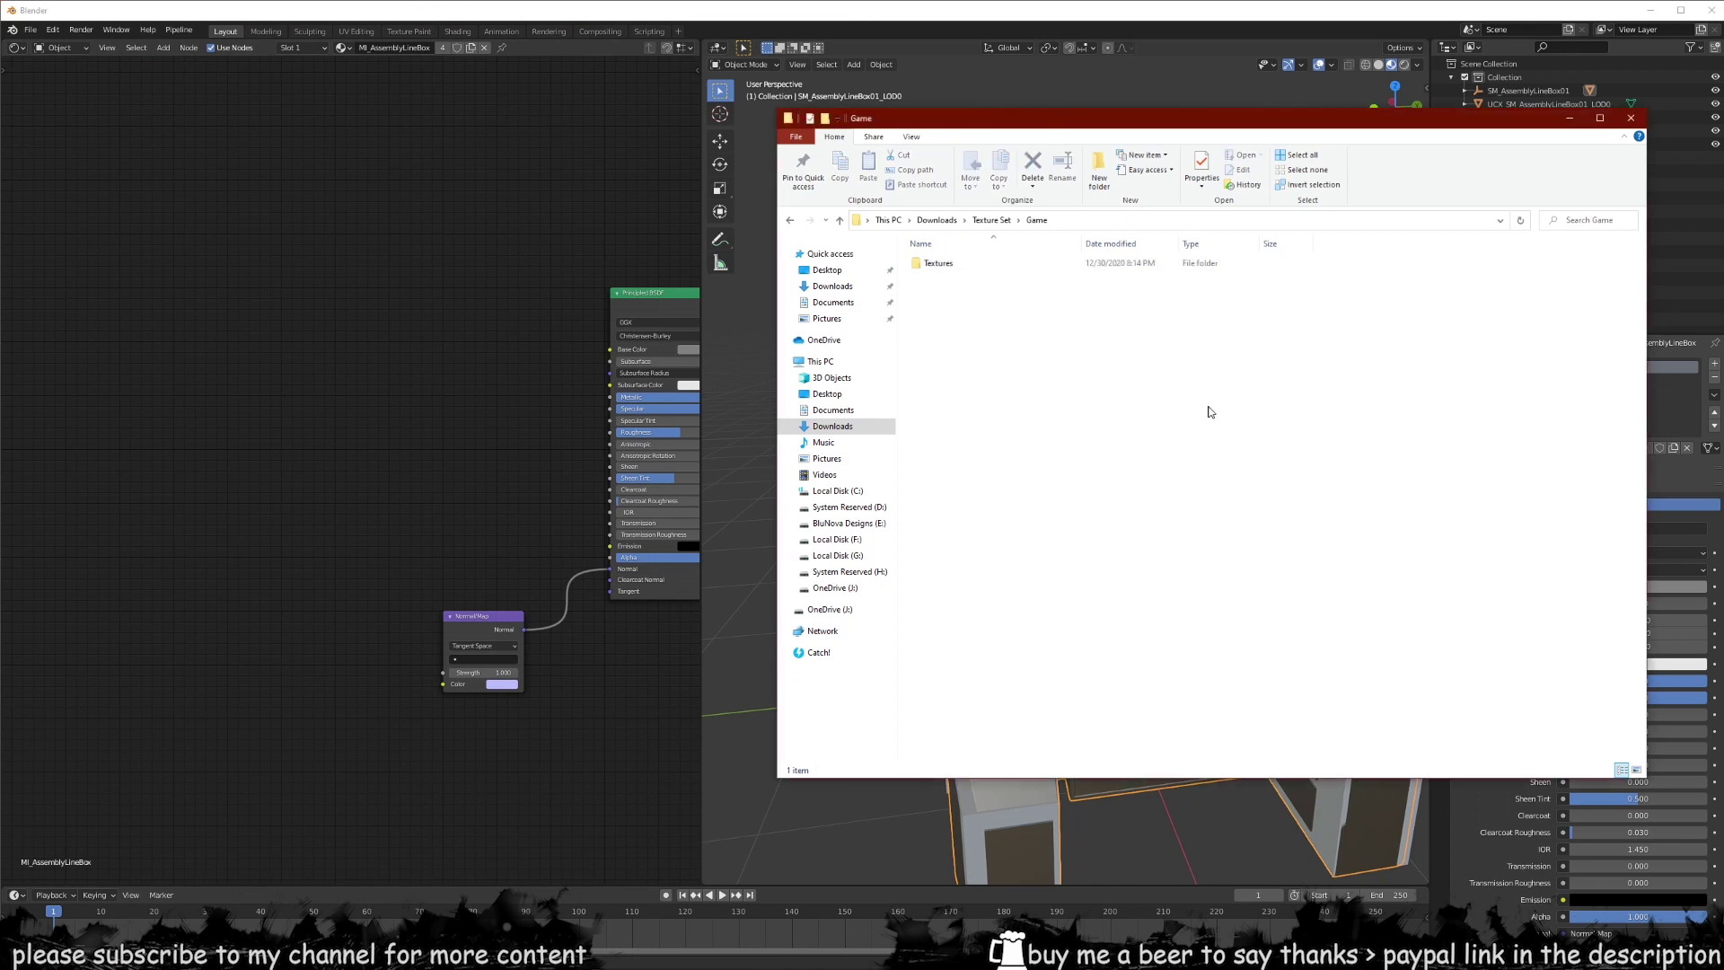
{"action": "double_click", "coordinate": [939, 264]}
- Examine the five exported TGA files in turn: BC, E, MSK, N and ORM
{"action": "left_click_drag", "start_coordinate": [1367, 432], "coordinate": [896, 233]}
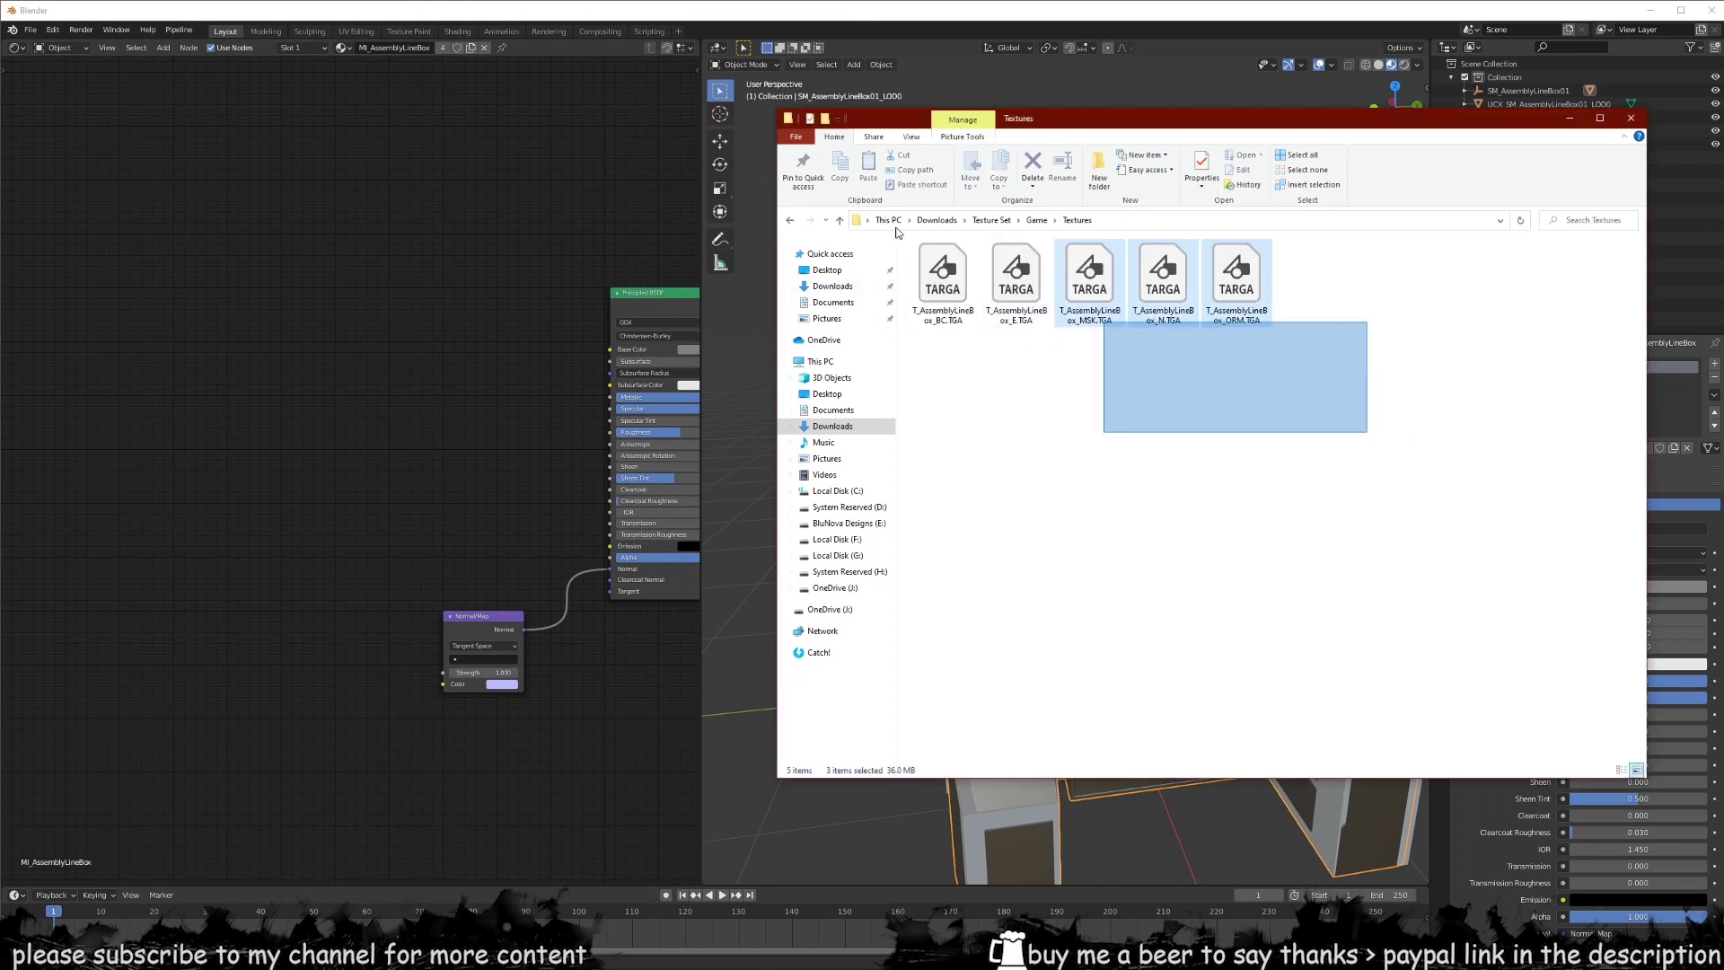
{"action": "left_click", "coordinate": [1193, 393]}
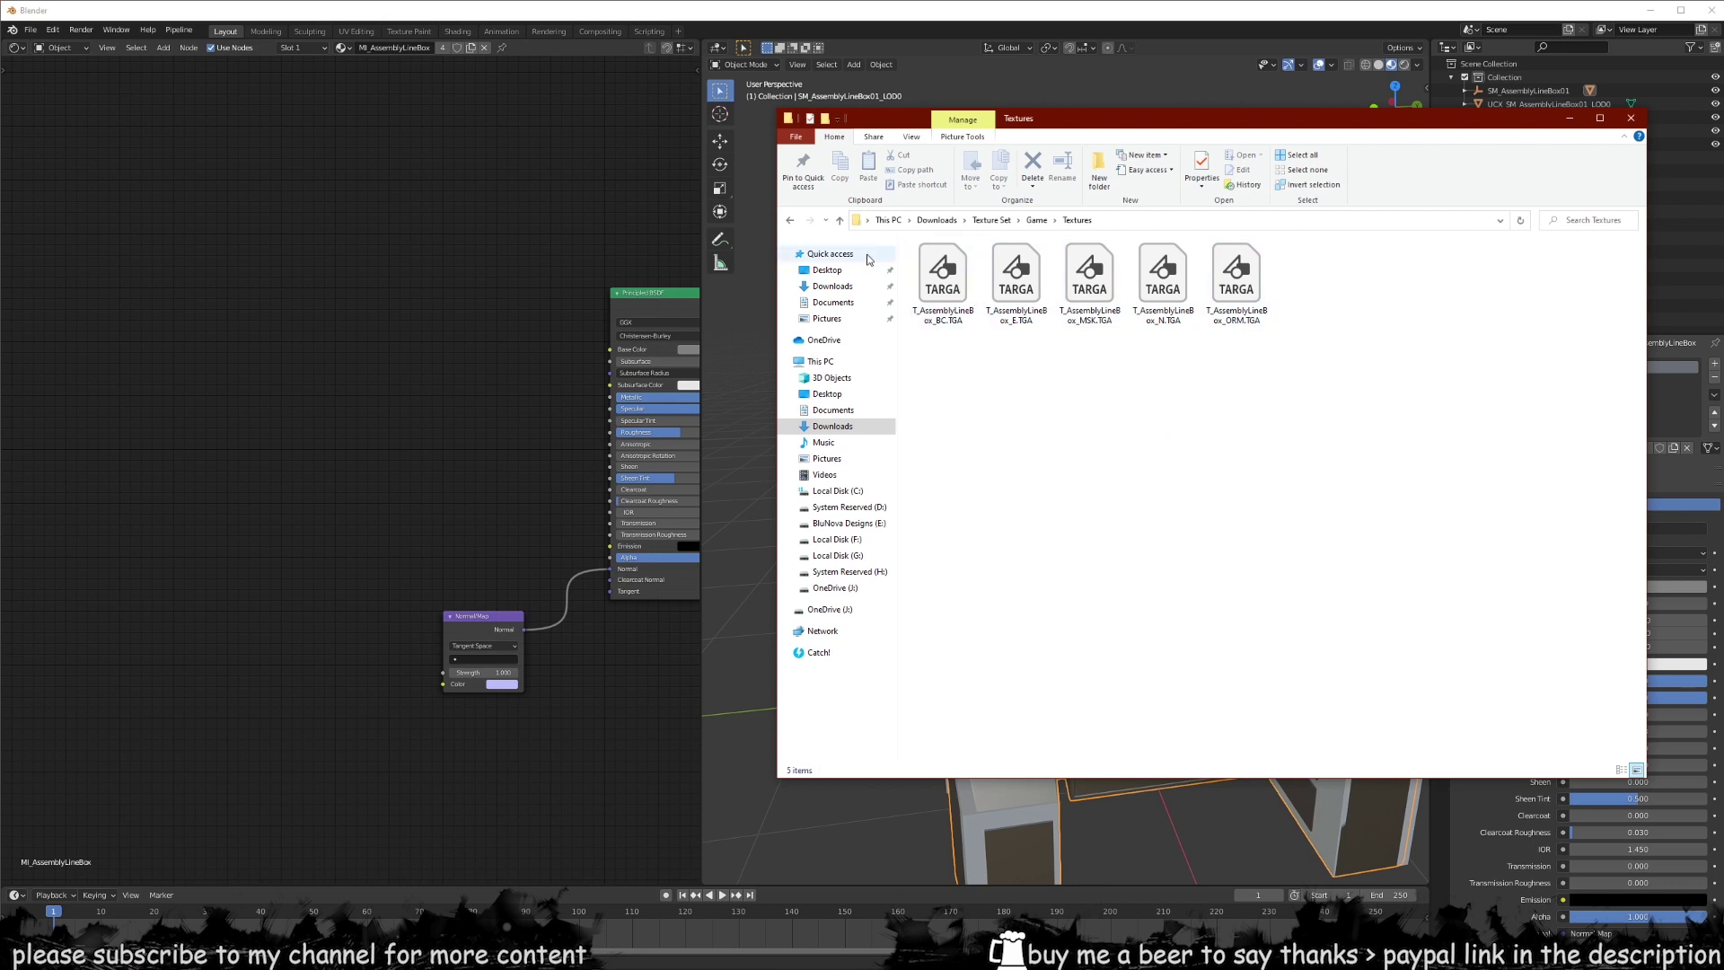
{"action": "left_click", "coordinate": [935, 293]}
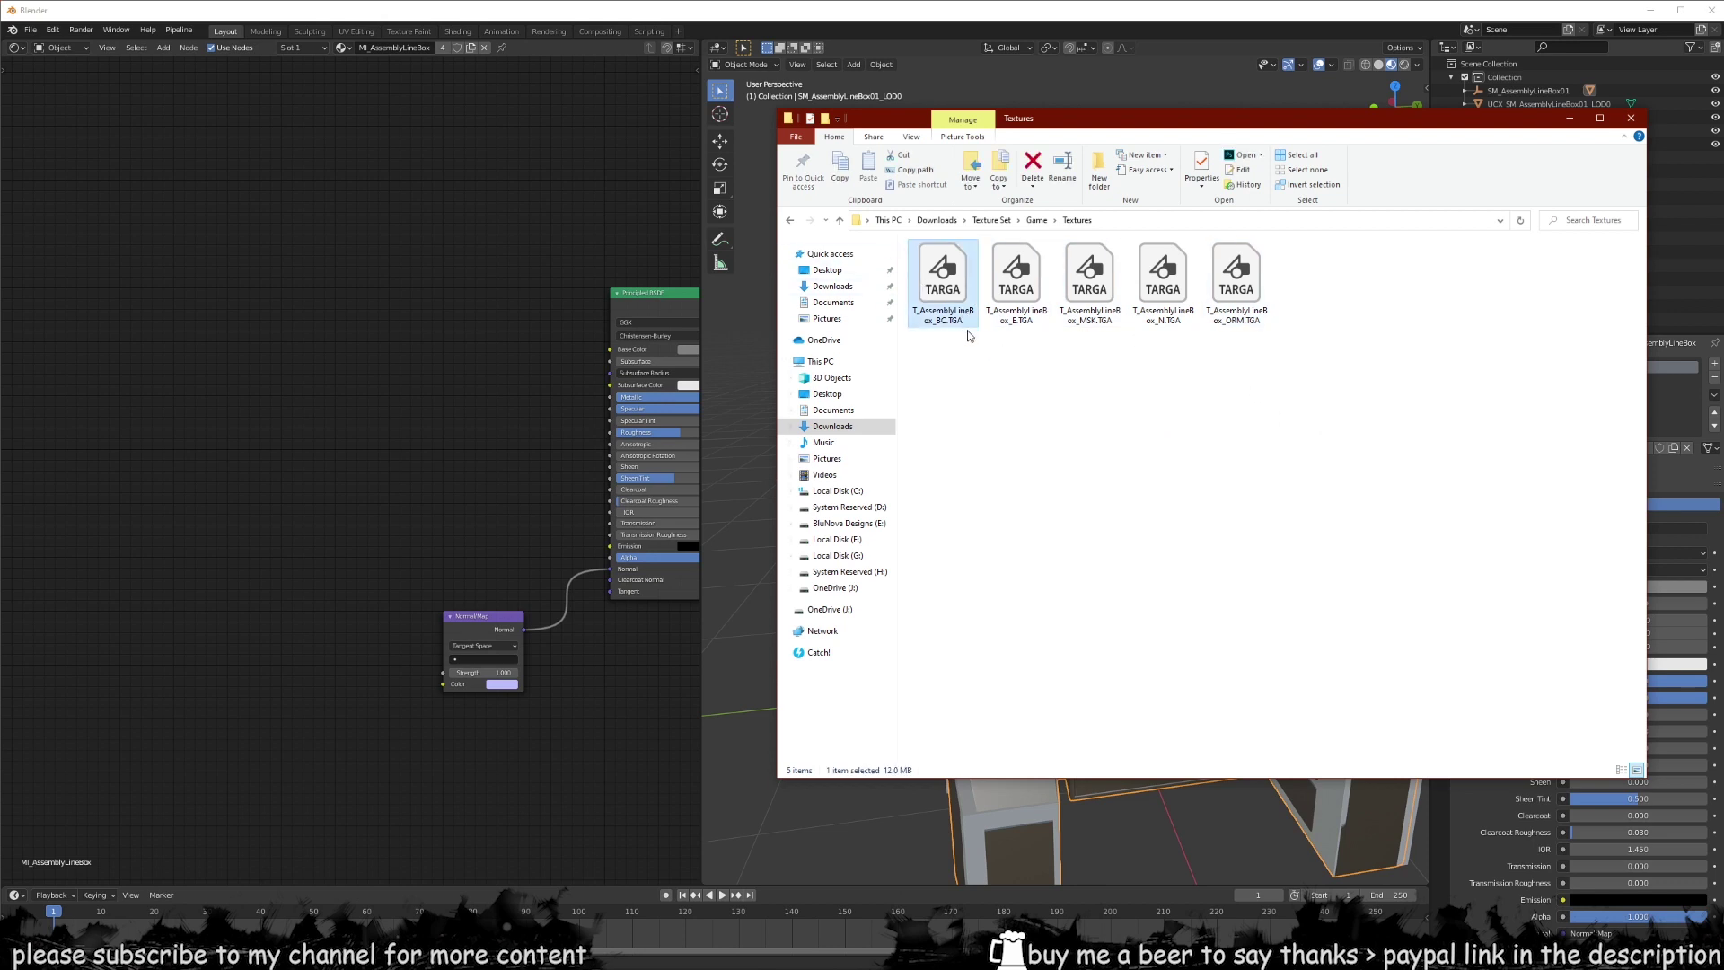
{"action": "left_click", "coordinate": [997, 285]}
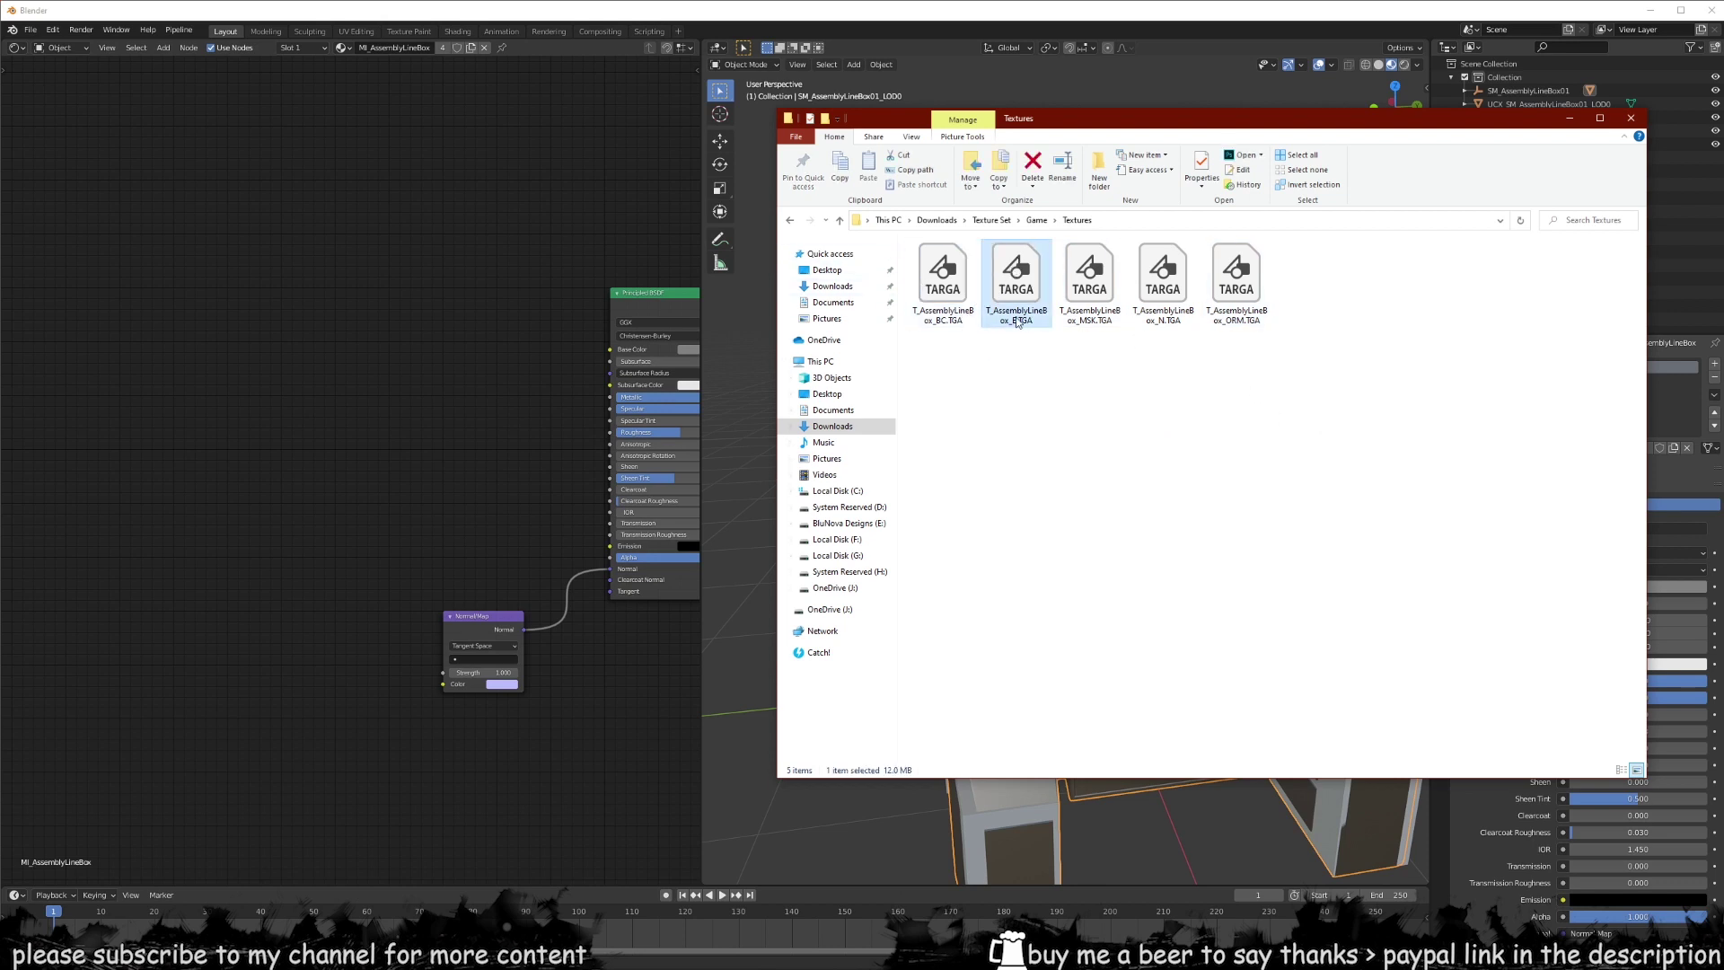
{"action": "left_click", "coordinate": [1083, 277]}
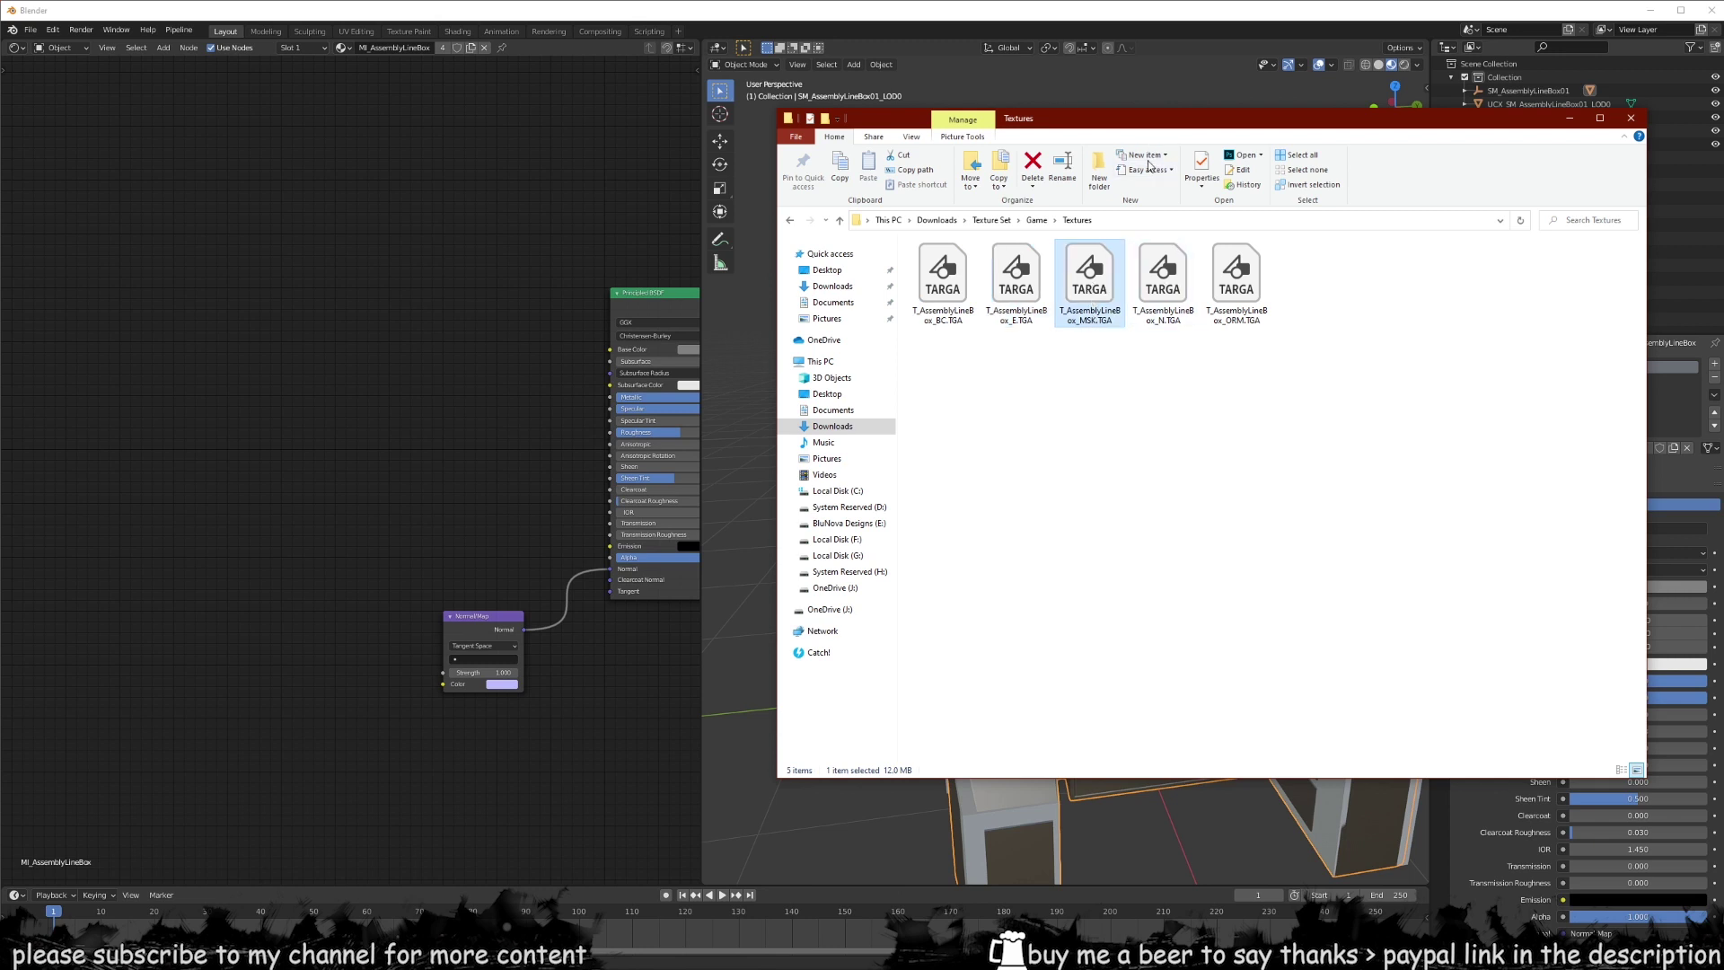
{"action": "left_click_drag", "start_coordinate": [1140, 135], "coordinate": [1126, 160]}
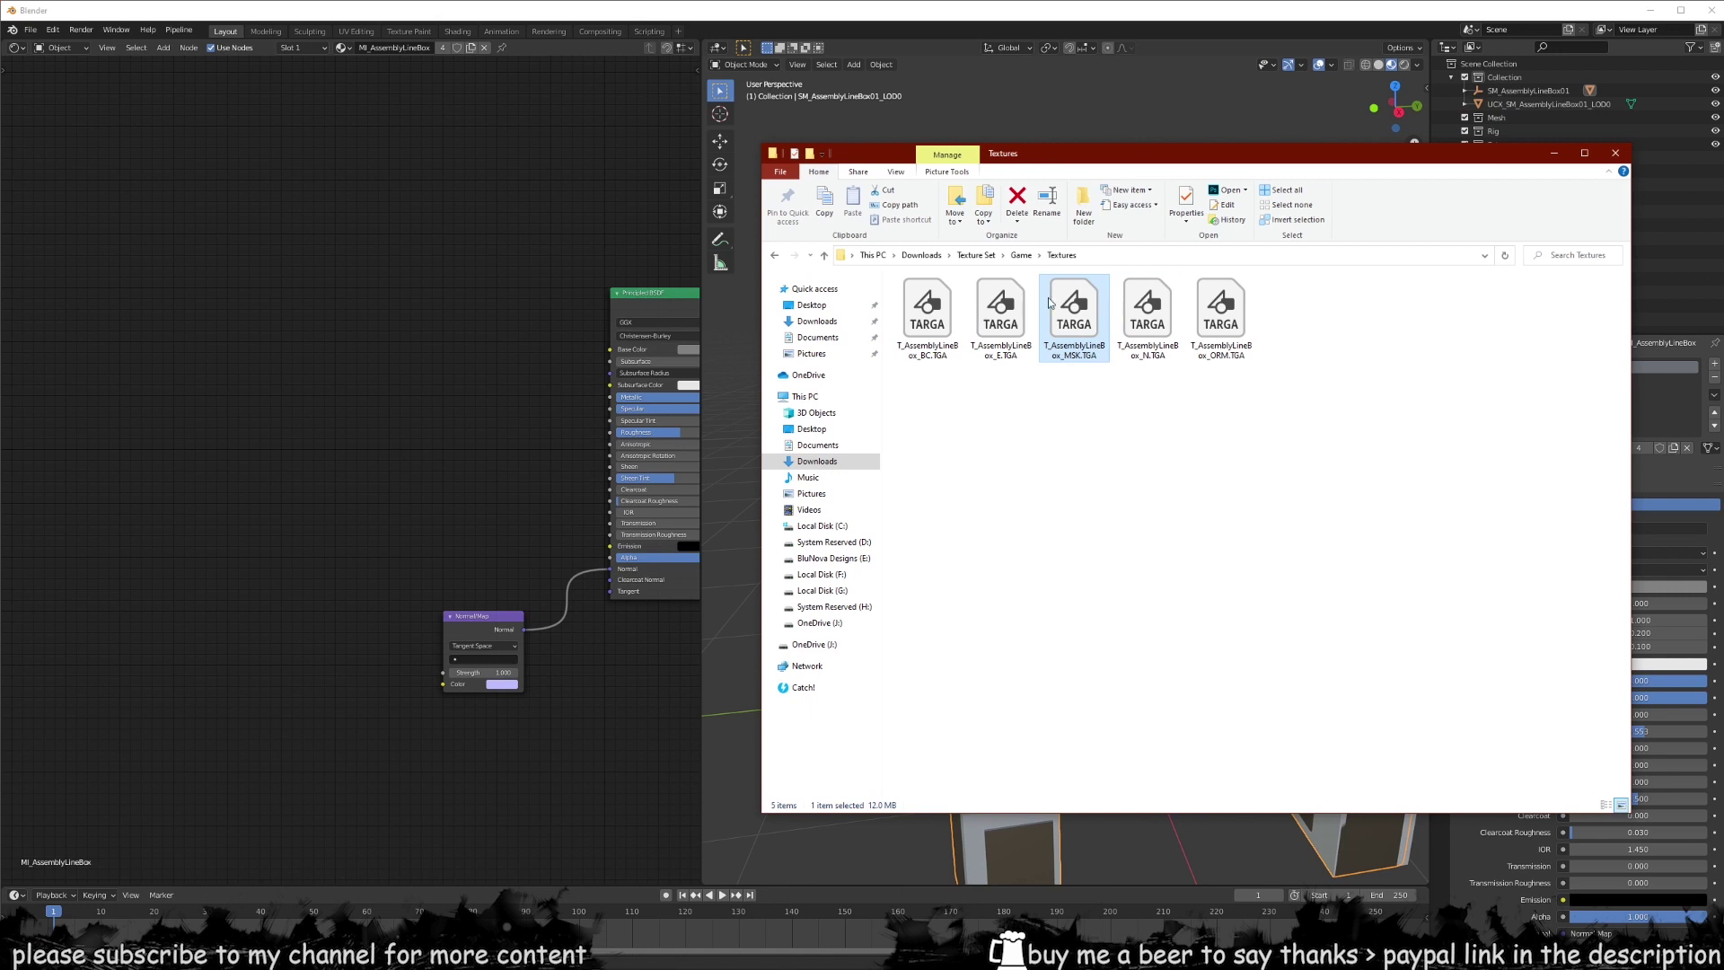
{"action": "left_click", "coordinate": [1149, 355]}
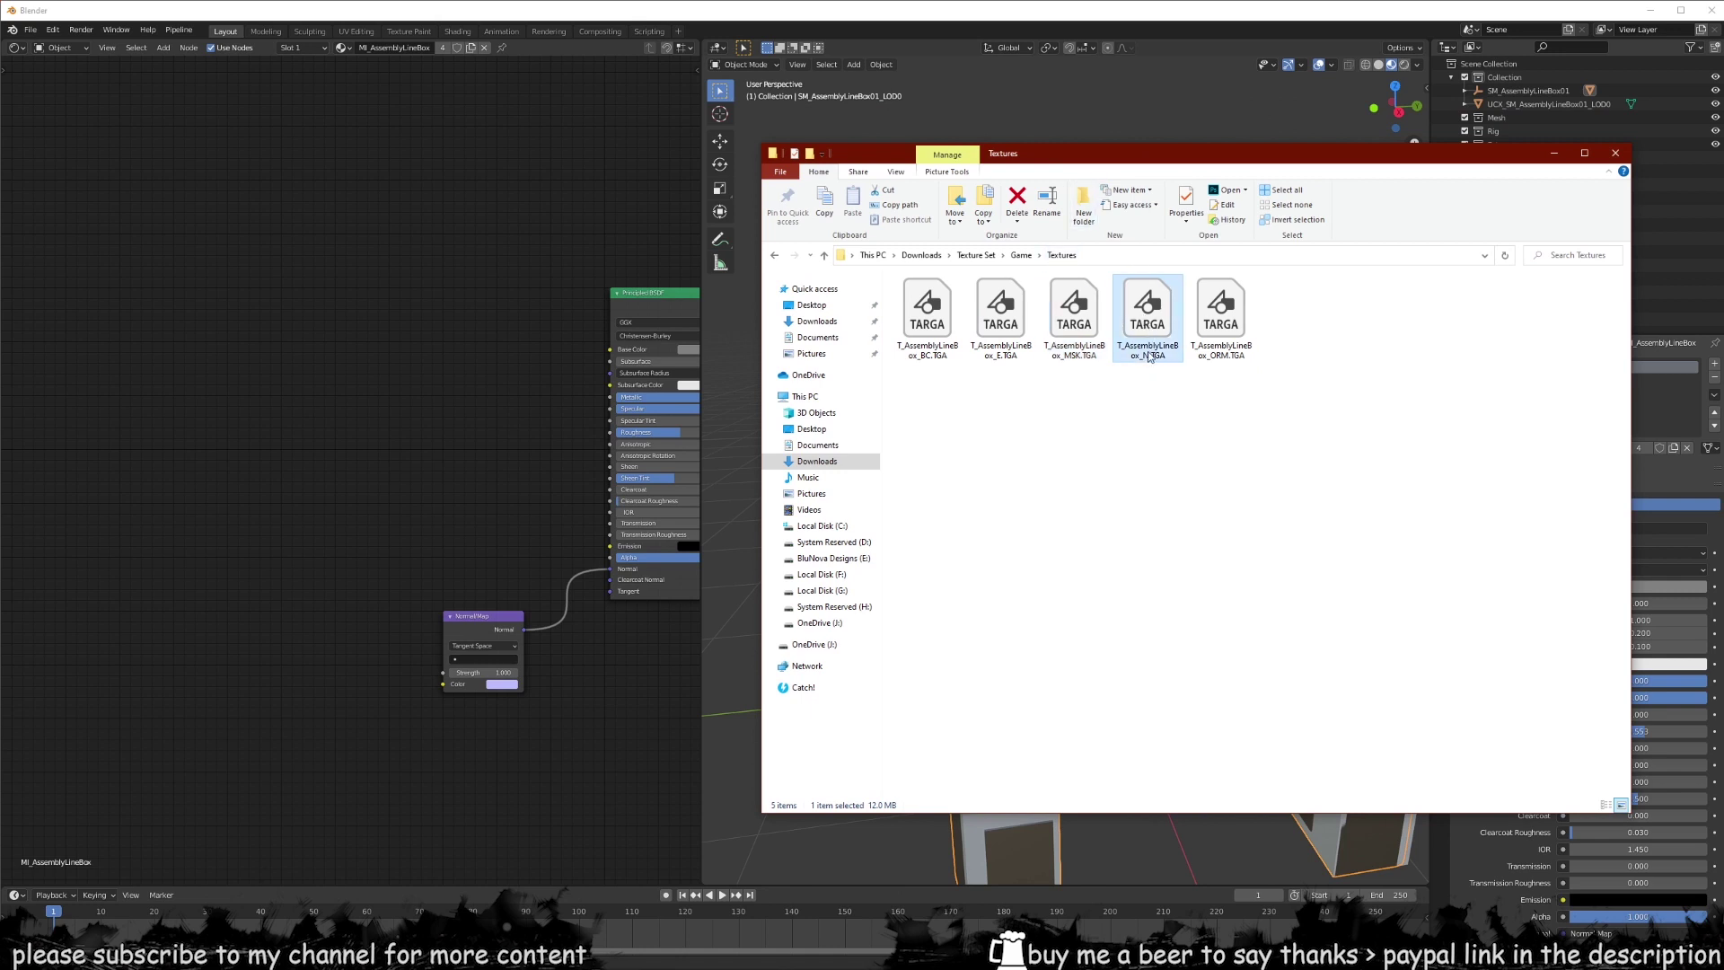
{"action": "left_click", "coordinate": [1231, 330]}
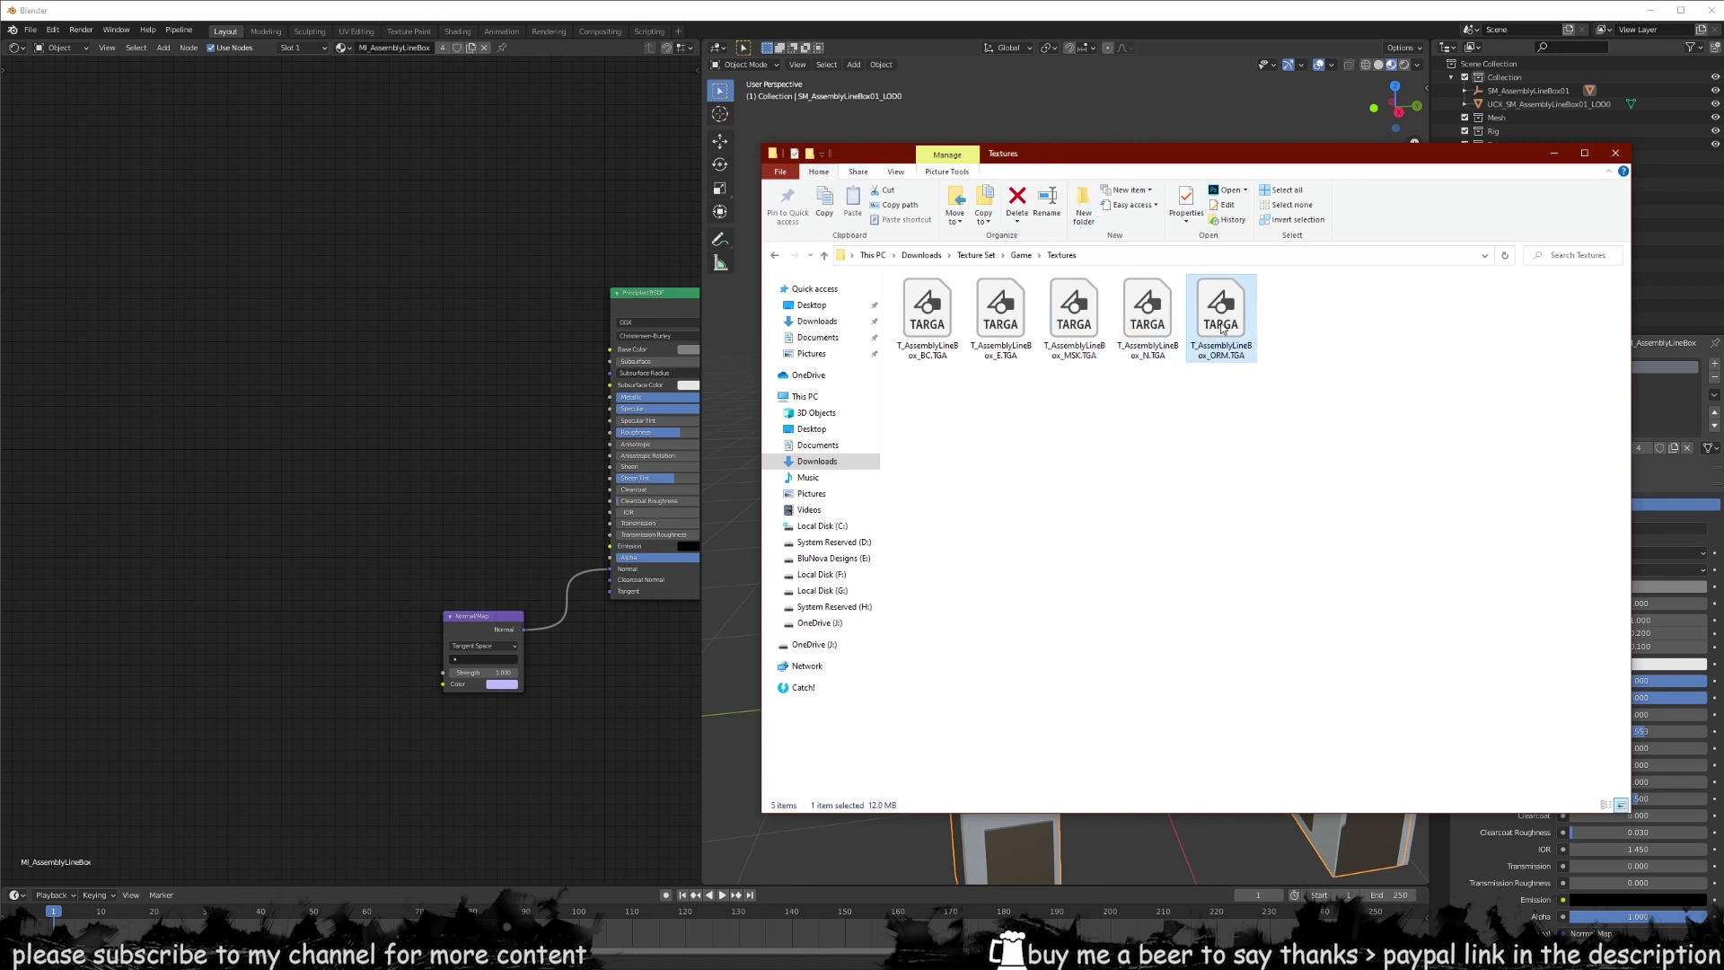
- Add T_AssemblyLineBox_BC.TGA to the MI_AssemblyLineBox node tree and connect its Color output to the Principled BSDF's Base Color
{"action": "left_click_drag", "start_coordinate": [927, 314], "coordinate": [224, 189]}
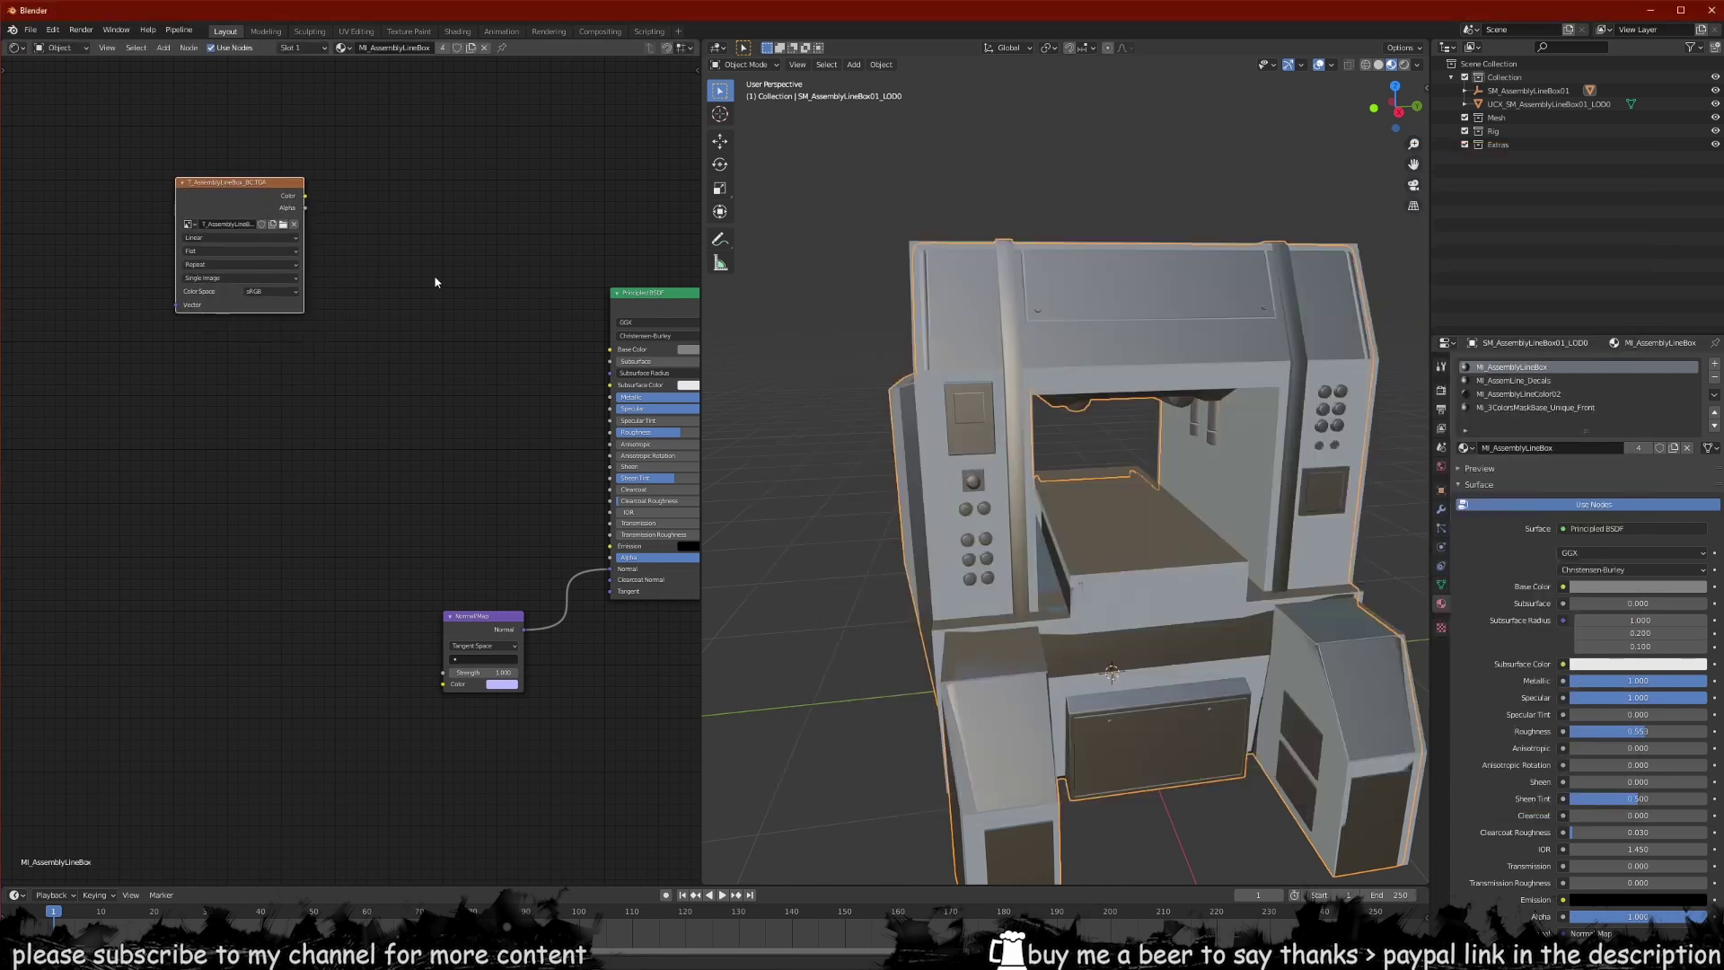
{"action": "middle_click_drag", "start_coordinate": [336, 270], "coordinate": [323, 275]}
{"action": "left_click_drag", "start_coordinate": [296, 205], "coordinate": [596, 355]}
{"action": "middle_click_drag", "start_coordinate": [1076, 321], "coordinate": [1070, 411]}
{"action": "scroll", "coordinate": [1081, 332], "scroll_direction": "up", "scroll_amount": 3}
{"action": "scroll", "coordinate": [971, 365], "scroll_direction": "down", "scroll_amount": 3}
{"action": "scroll", "coordinate": [1071, 412], "scroll_direction": "down", "scroll_amount": 2}
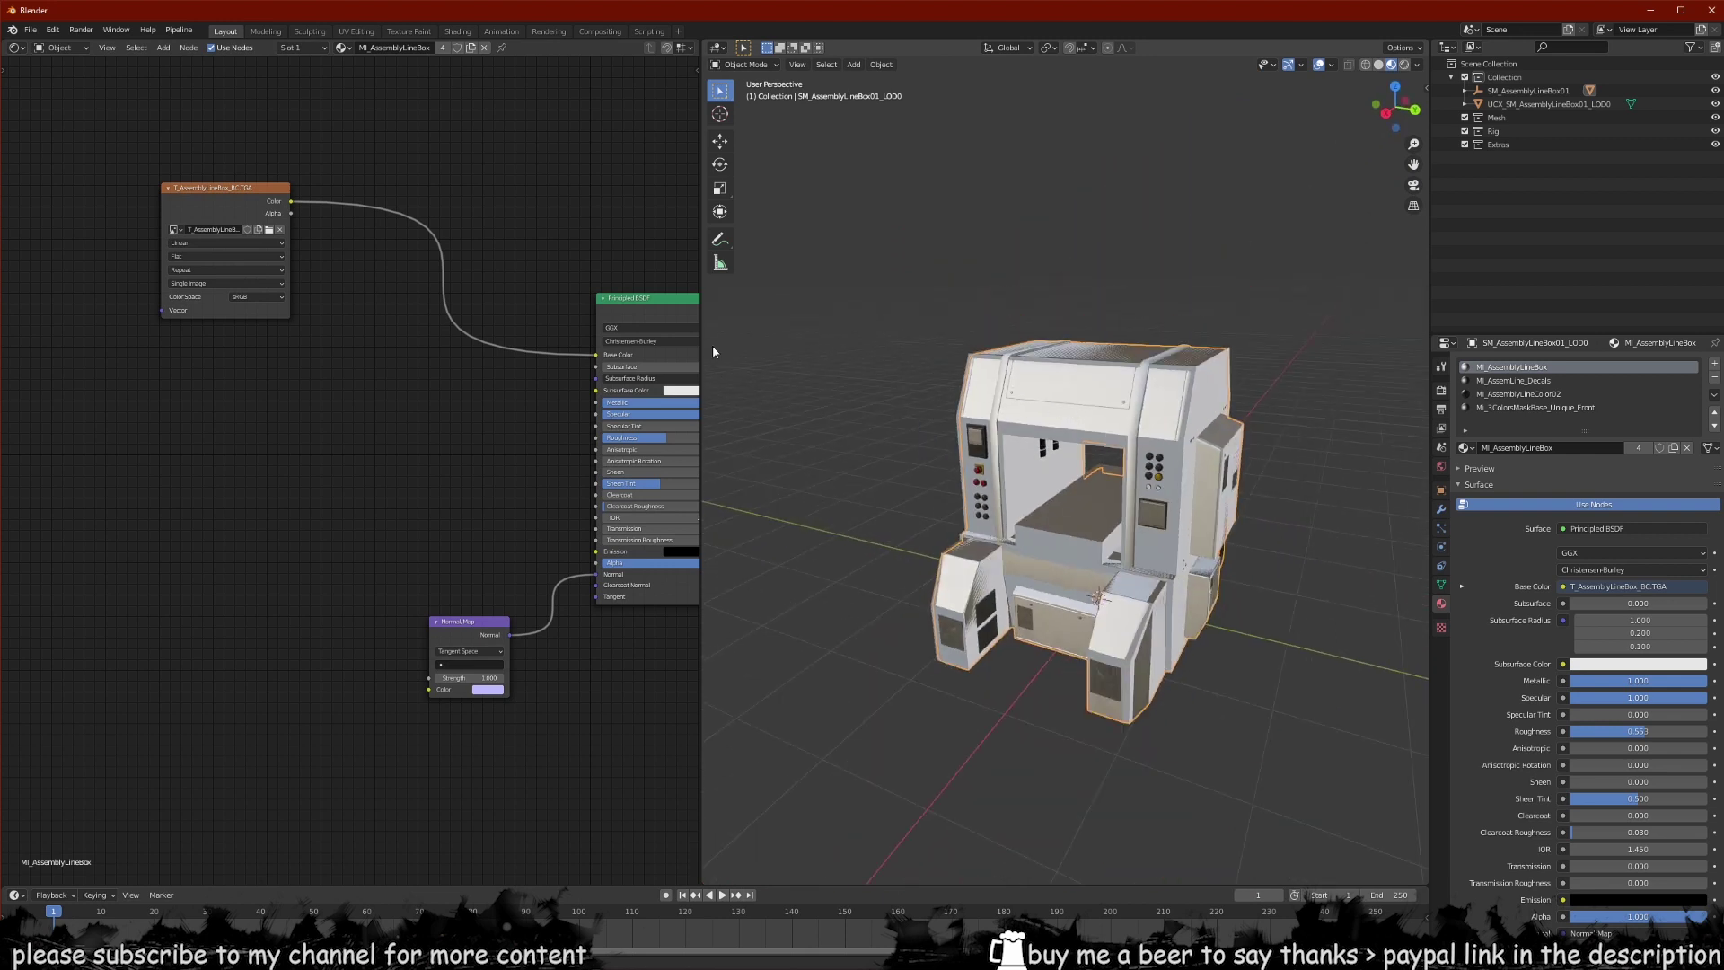
- Add T_AssemblyLineBox_N.TGA to the MI_AssemblyLineBox node tree and connect its Color output to the Normal Map node's Color input
{"action": "scroll", "coordinate": [517, 350], "scroll_direction": "up", "scroll_amount": 2}
{"action": "middle_click_drag", "start_coordinate": [494, 355], "coordinate": [456, 392]}
{"action": "scroll", "coordinate": [439, 389], "scroll_direction": "down", "scroll_amount": 3}
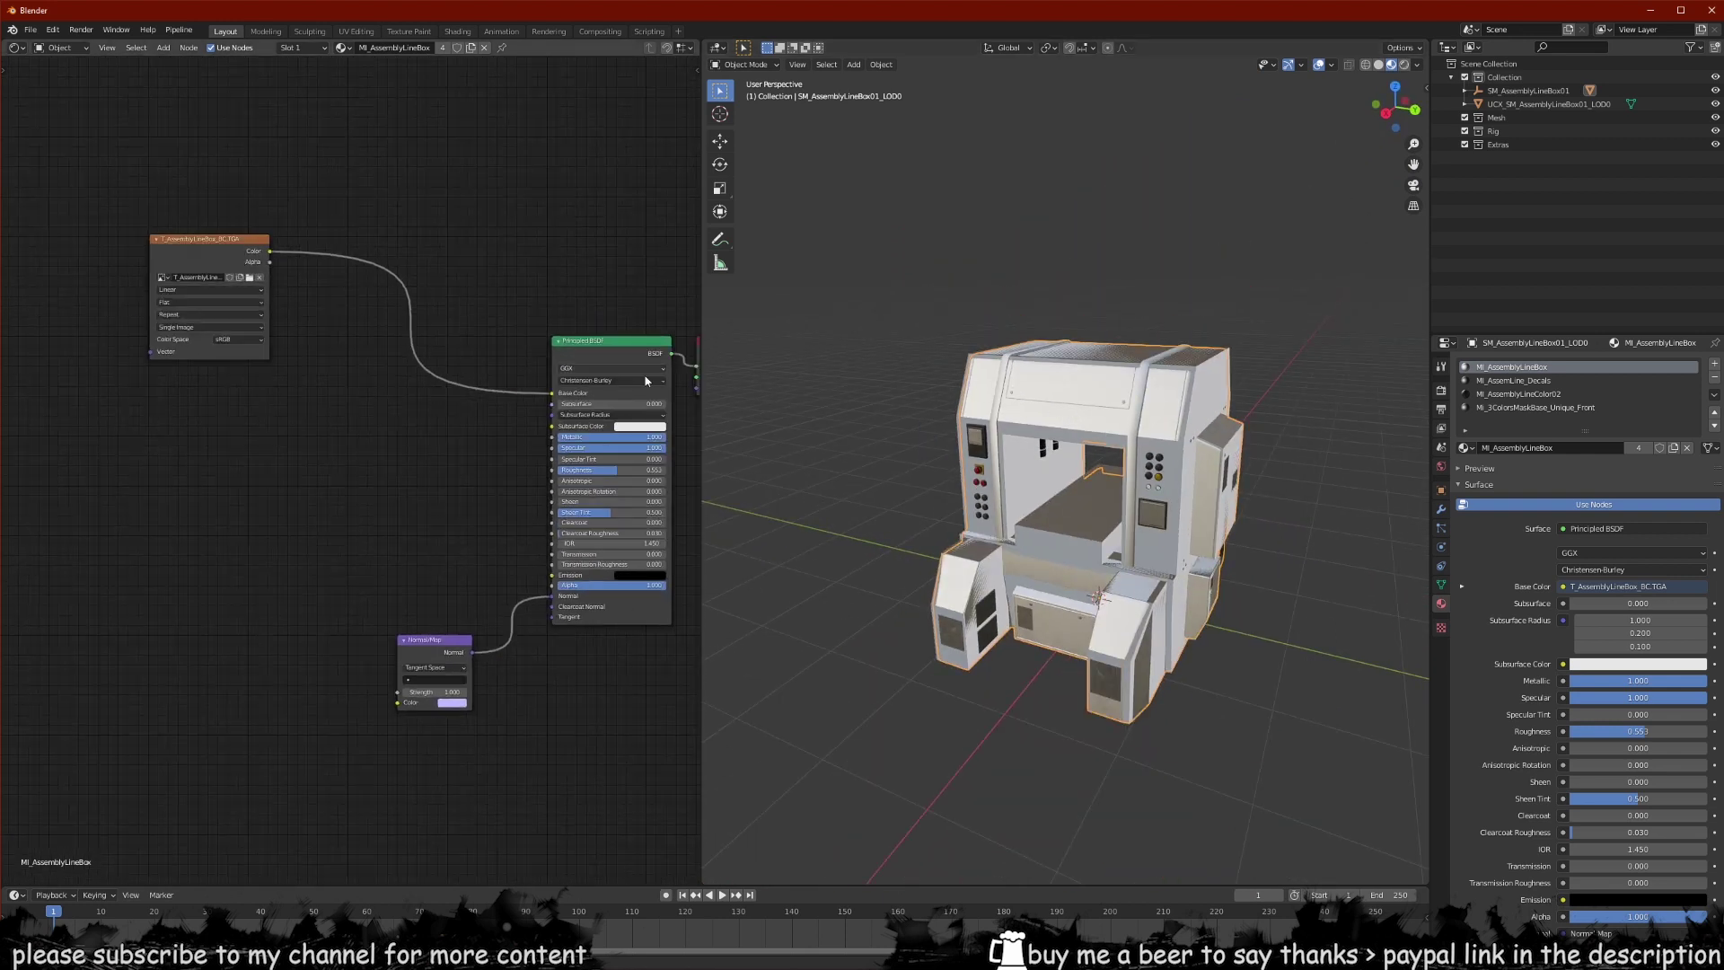
{"action": "key", "text": "alt+Tab"}
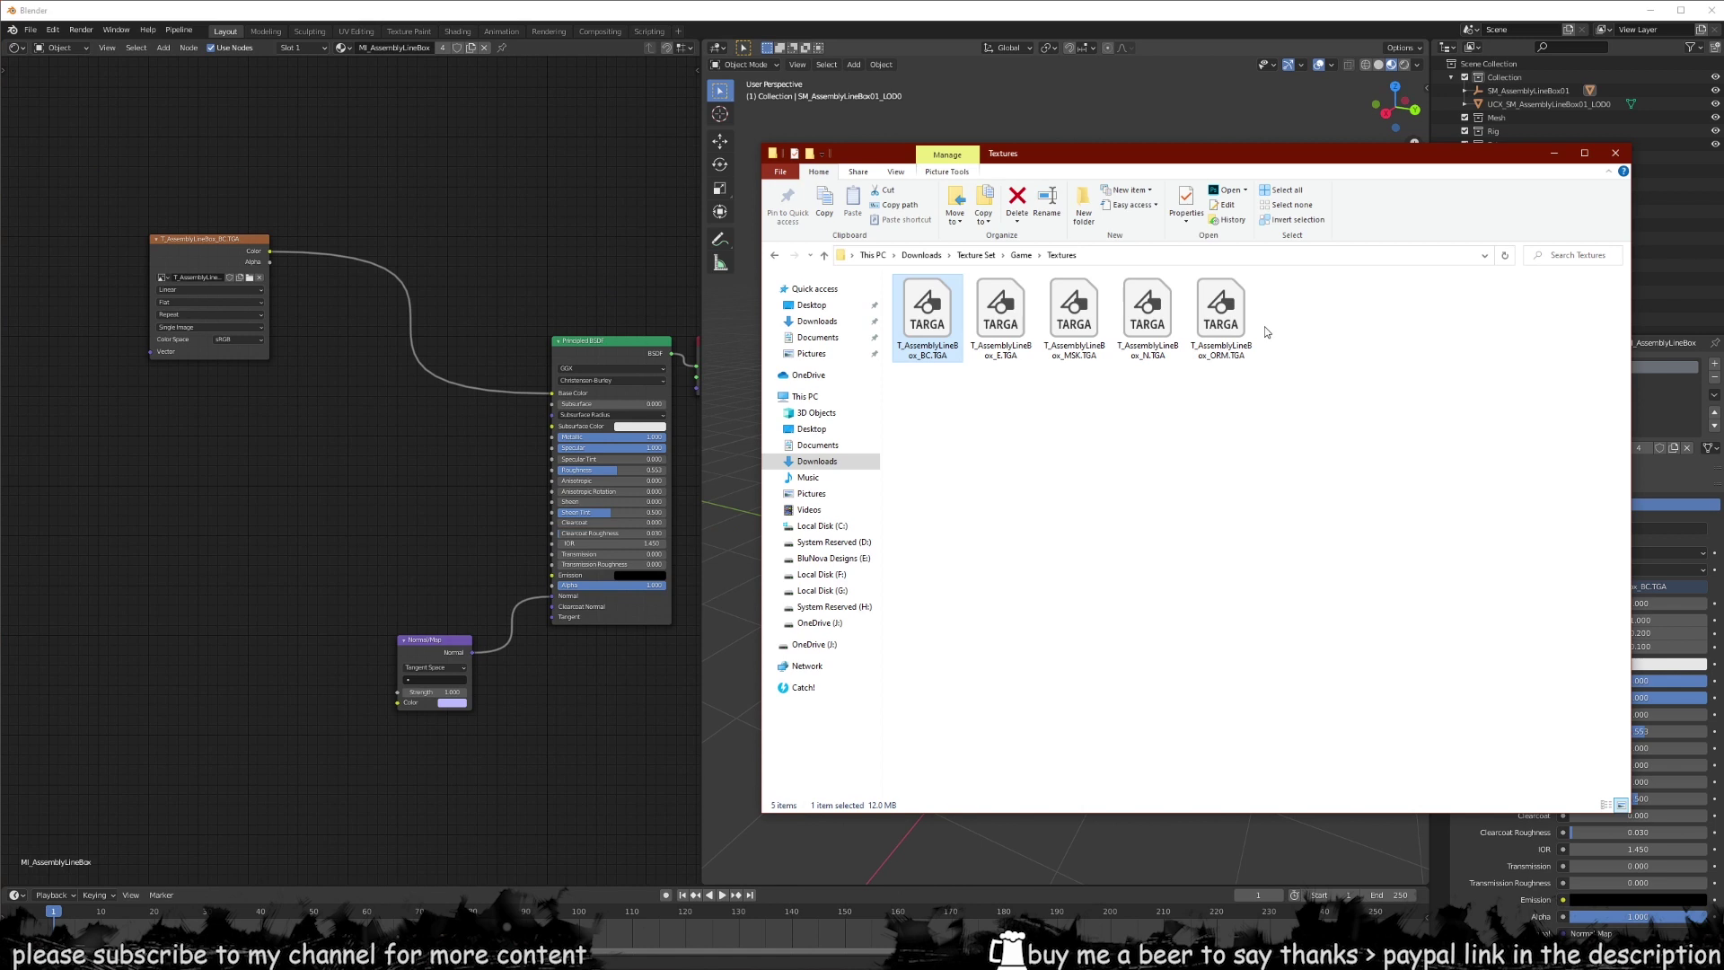
{"action": "left_click", "coordinate": [1141, 323]}
{"action": "left_click_drag", "start_coordinate": [210, 676], "coordinate": [192, 677]}
{"action": "middle_click_drag", "start_coordinate": [254, 614], "coordinate": [294, 316]}
{"action": "scroll", "coordinate": [345, 350], "scroll_direction": "up", "scroll_amount": 2}
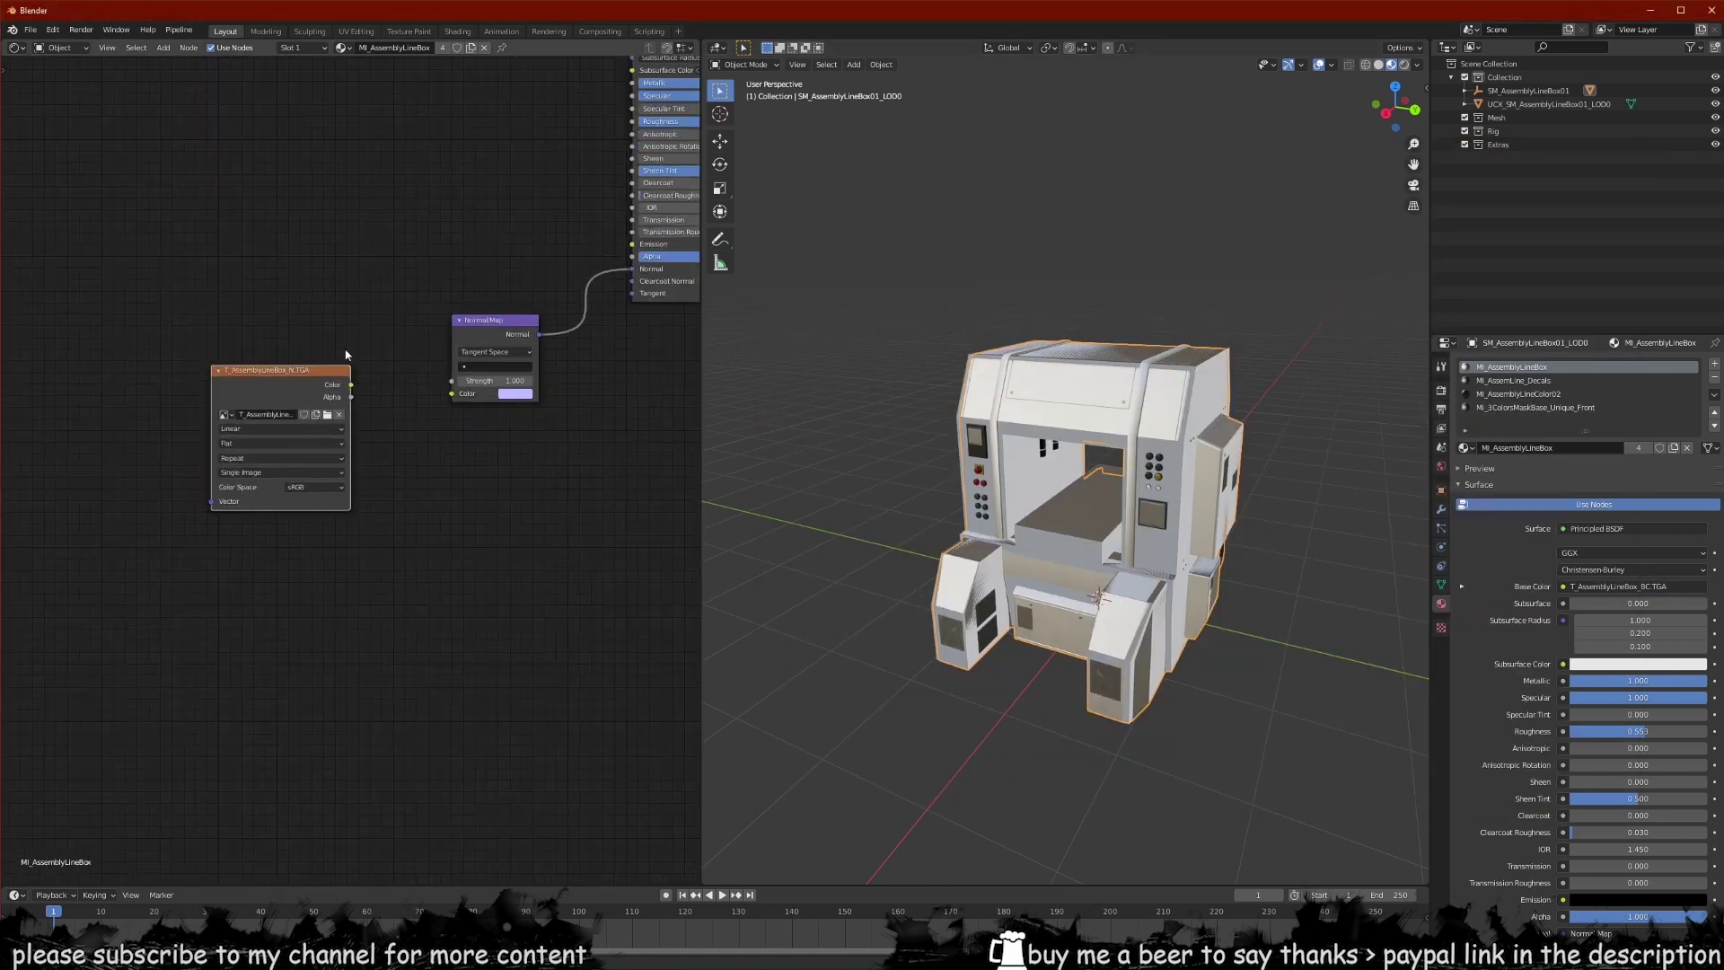
{"action": "mouse_move", "coordinate": [351, 386]}
{"action": "left_mouse_down"}
{"action": "mouse_move", "coordinate": [444, 429]}
{"action": "mouse_move", "coordinate": [452, 394]}
{"action": "left_mouse_up"}
- Examine the machine's surfaces up close in the viewport, including its mesh in Edit Mode
{"action": "scroll", "coordinate": [1156, 494], "scroll_direction": "up", "scroll_amount": 3}
{"action": "middle_click_drag", "start_coordinate": [1039, 384], "coordinate": [1196, 349]}
{"action": "scroll", "coordinate": [1196, 352], "scroll_direction": "up", "scroll_amount": 8}
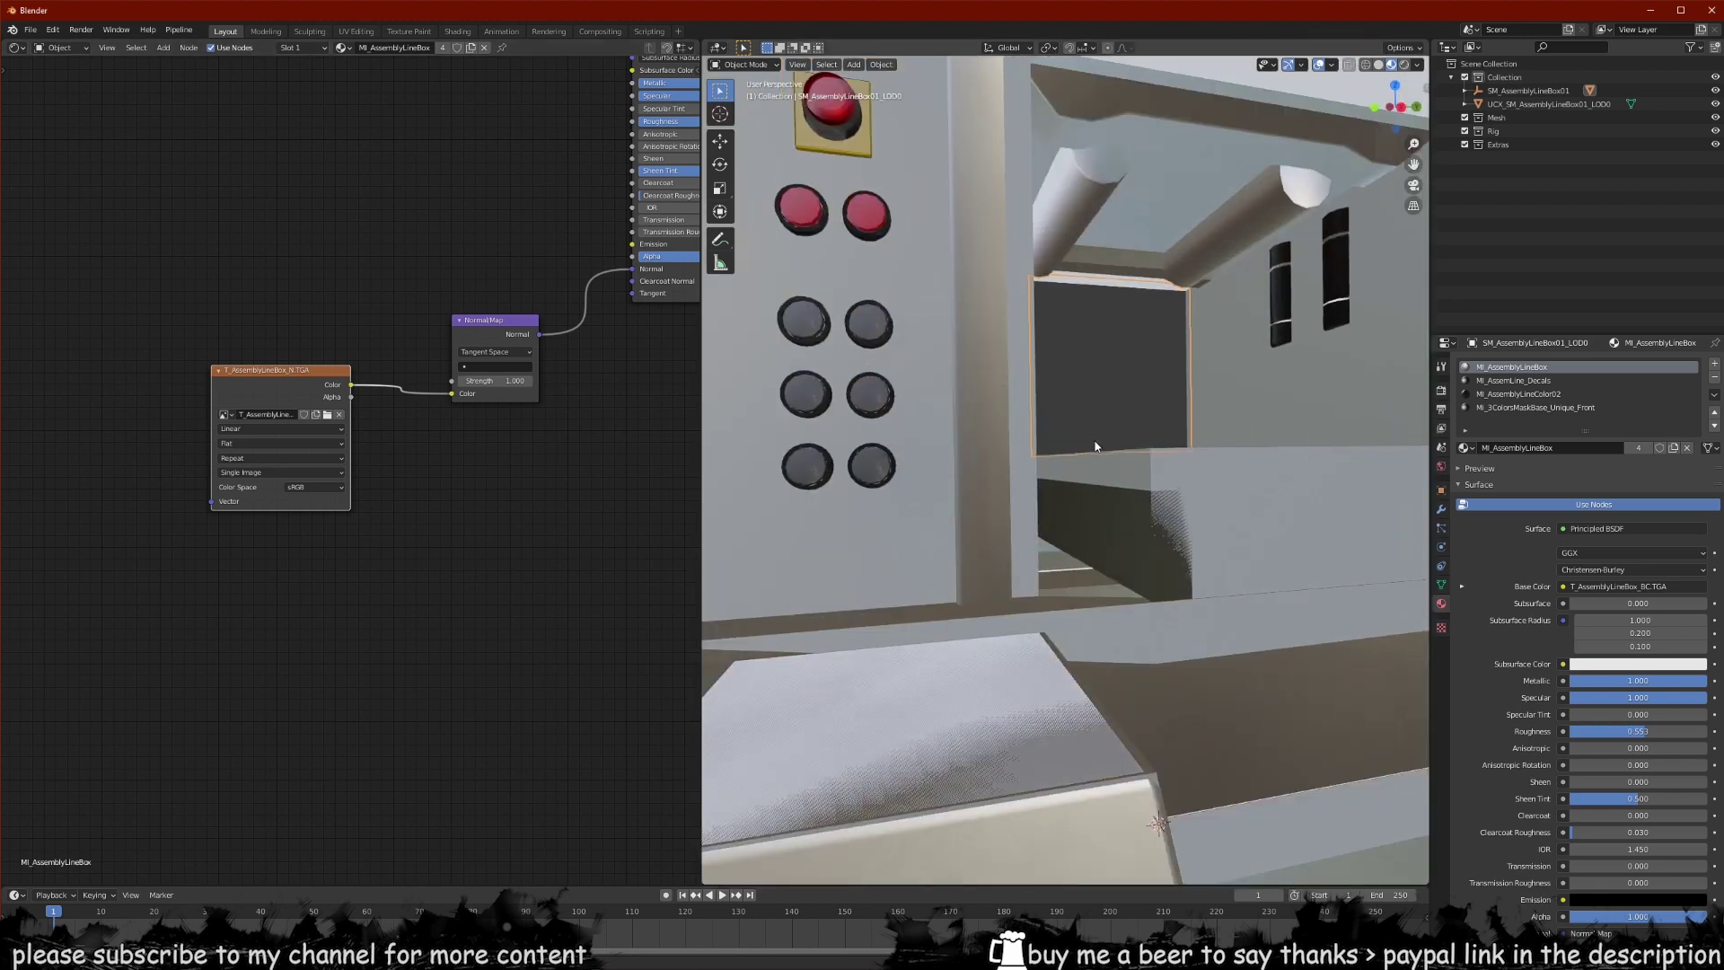
{"action": "key", "text": "Tab"}
{"action": "middle_click_drag", "start_coordinate": [1077, 467], "coordinate": [1134, 744]}
{"action": "scroll", "coordinate": [1093, 601], "scroll_direction": "up", "scroll_amount": 3}
{"action": "key", "text": "Tab"}
{"action": "scroll", "coordinate": [1049, 682], "scroll_direction": "down", "scroll_amount": 10}
{"action": "middle_click_drag", "start_coordinate": [1160, 525], "coordinate": [1236, 217]}
- Set the viewport's clipping End to 10000 m and its Clip Start to 0.001 m
{"action": "key", "text": "n"}
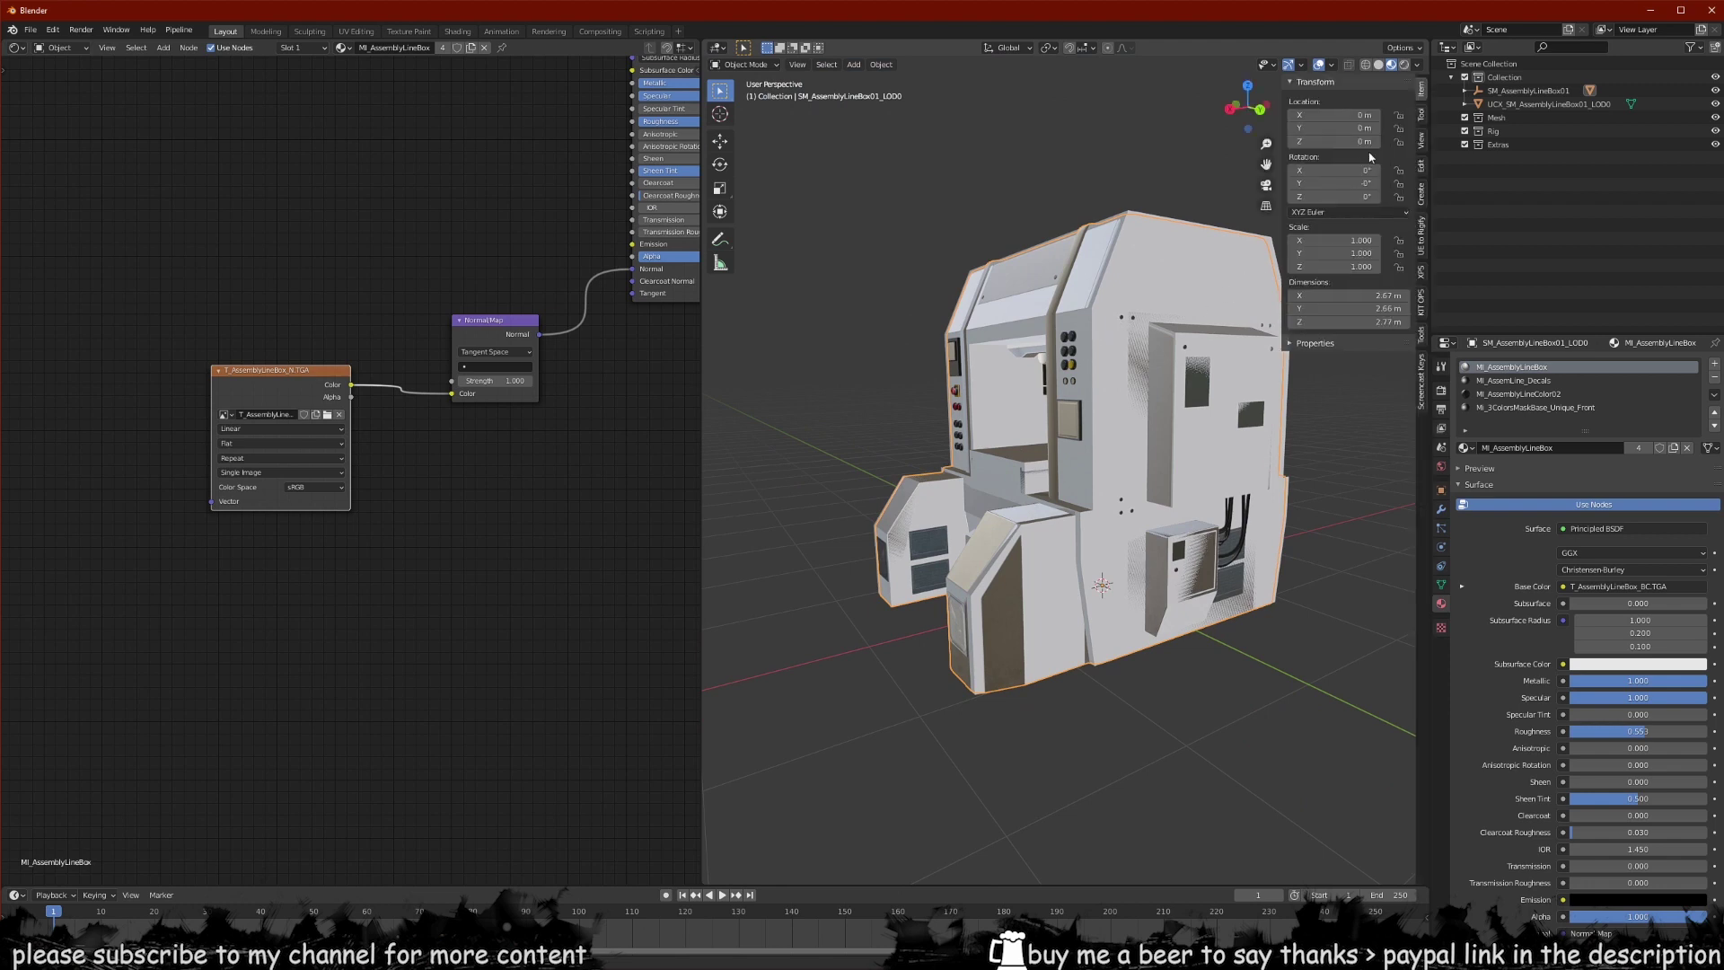
{"action": "left_click", "coordinate": [1422, 141]}
{"action": "mouse_move", "coordinate": [1356, 130]}
{"action": "left_mouse_down"}
{"action": "mouse_move", "coordinate": [1392, 130]}
{"action": "mouse_move", "coordinate": [1361, 131]}
{"action": "left_mouse_up"}
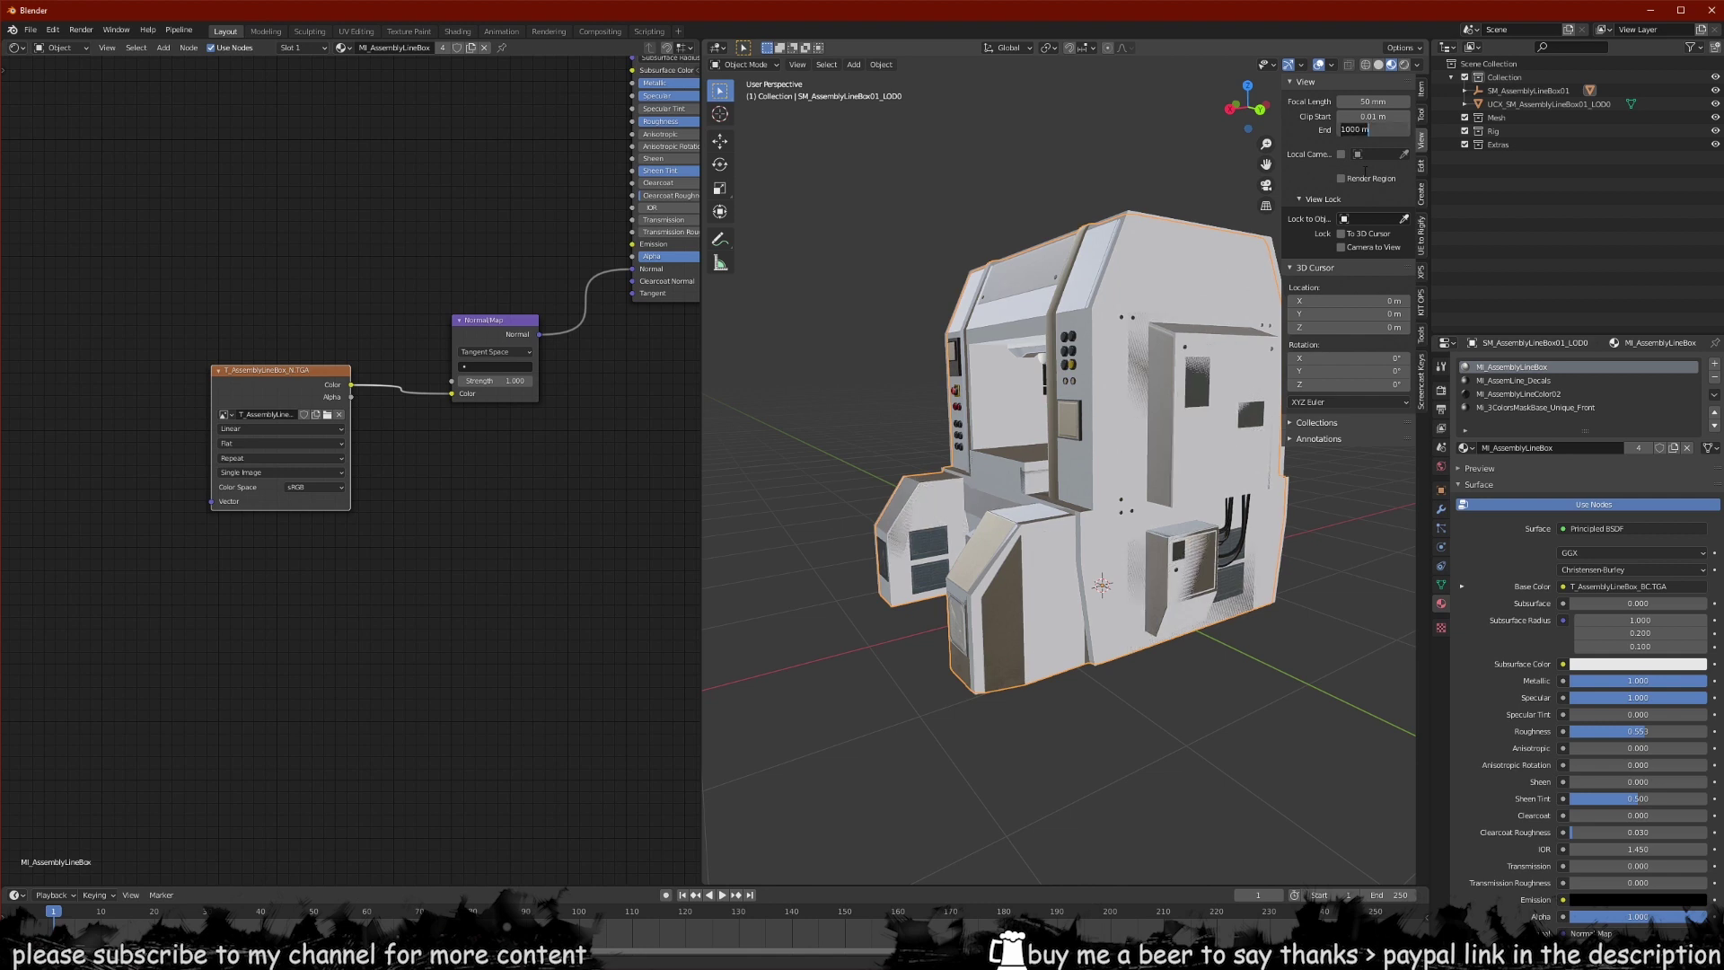
{"action": "left_click", "coordinate": [1374, 130]}
{"action": "type", "text": "10000"}
{"action": "key", "text": "Return"}
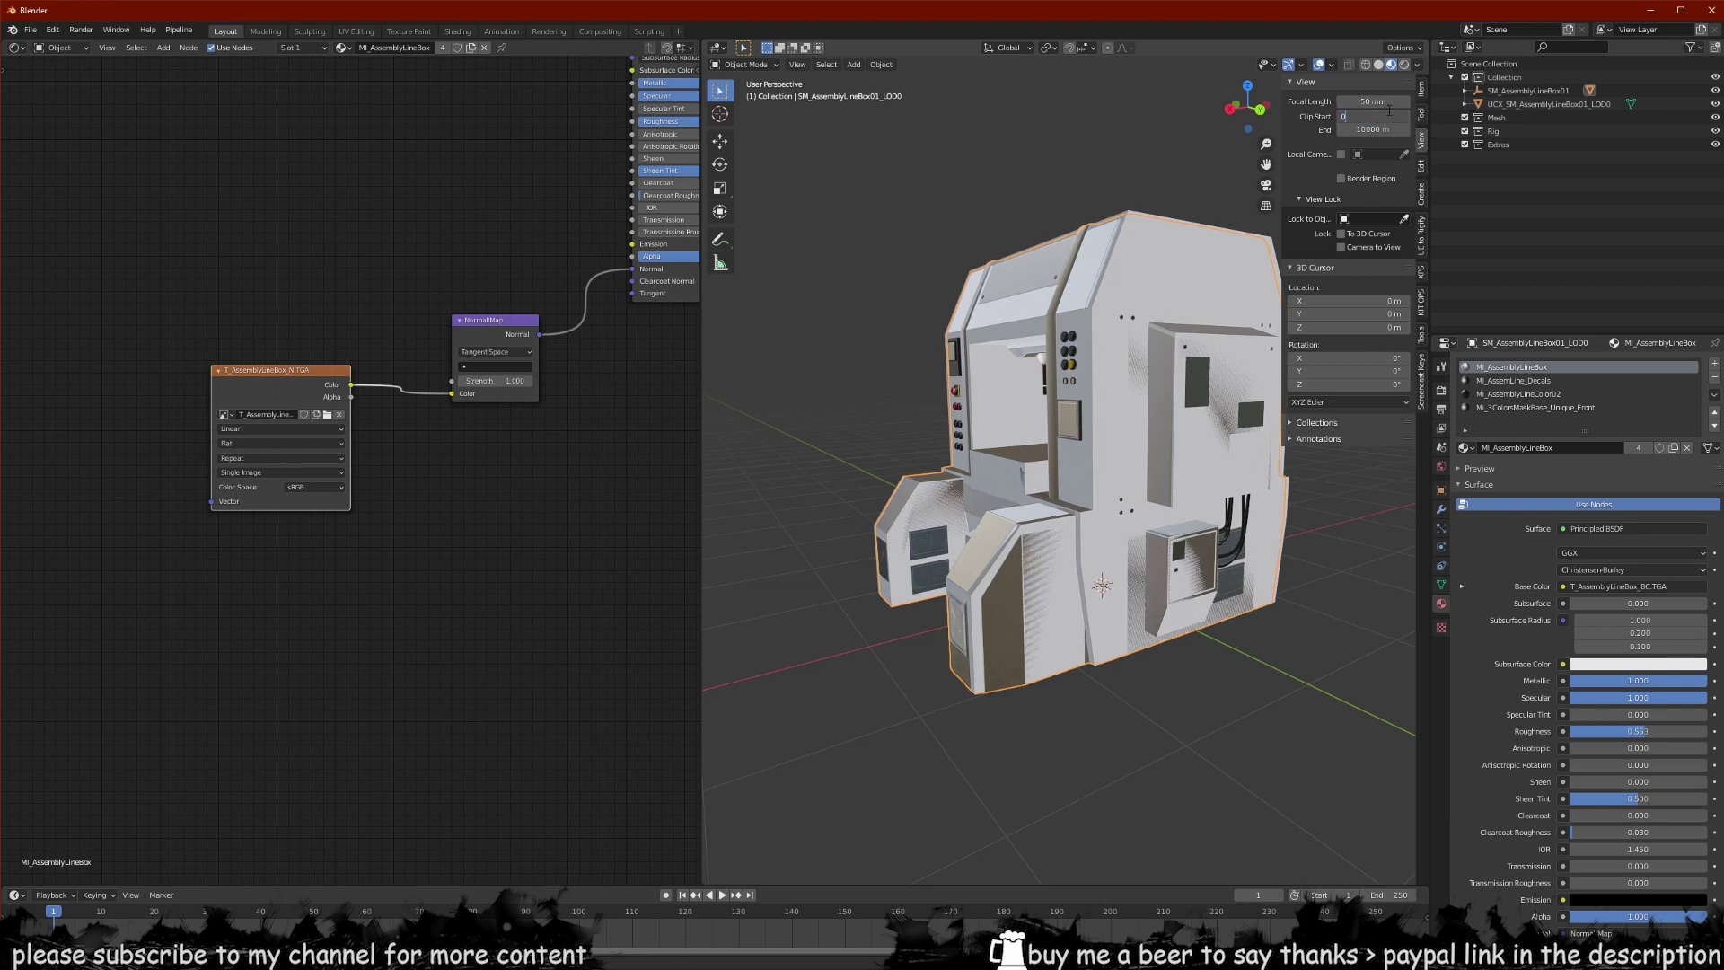
{"action": "type", "text": "1"}
{"action": "key", "text": "Return"}
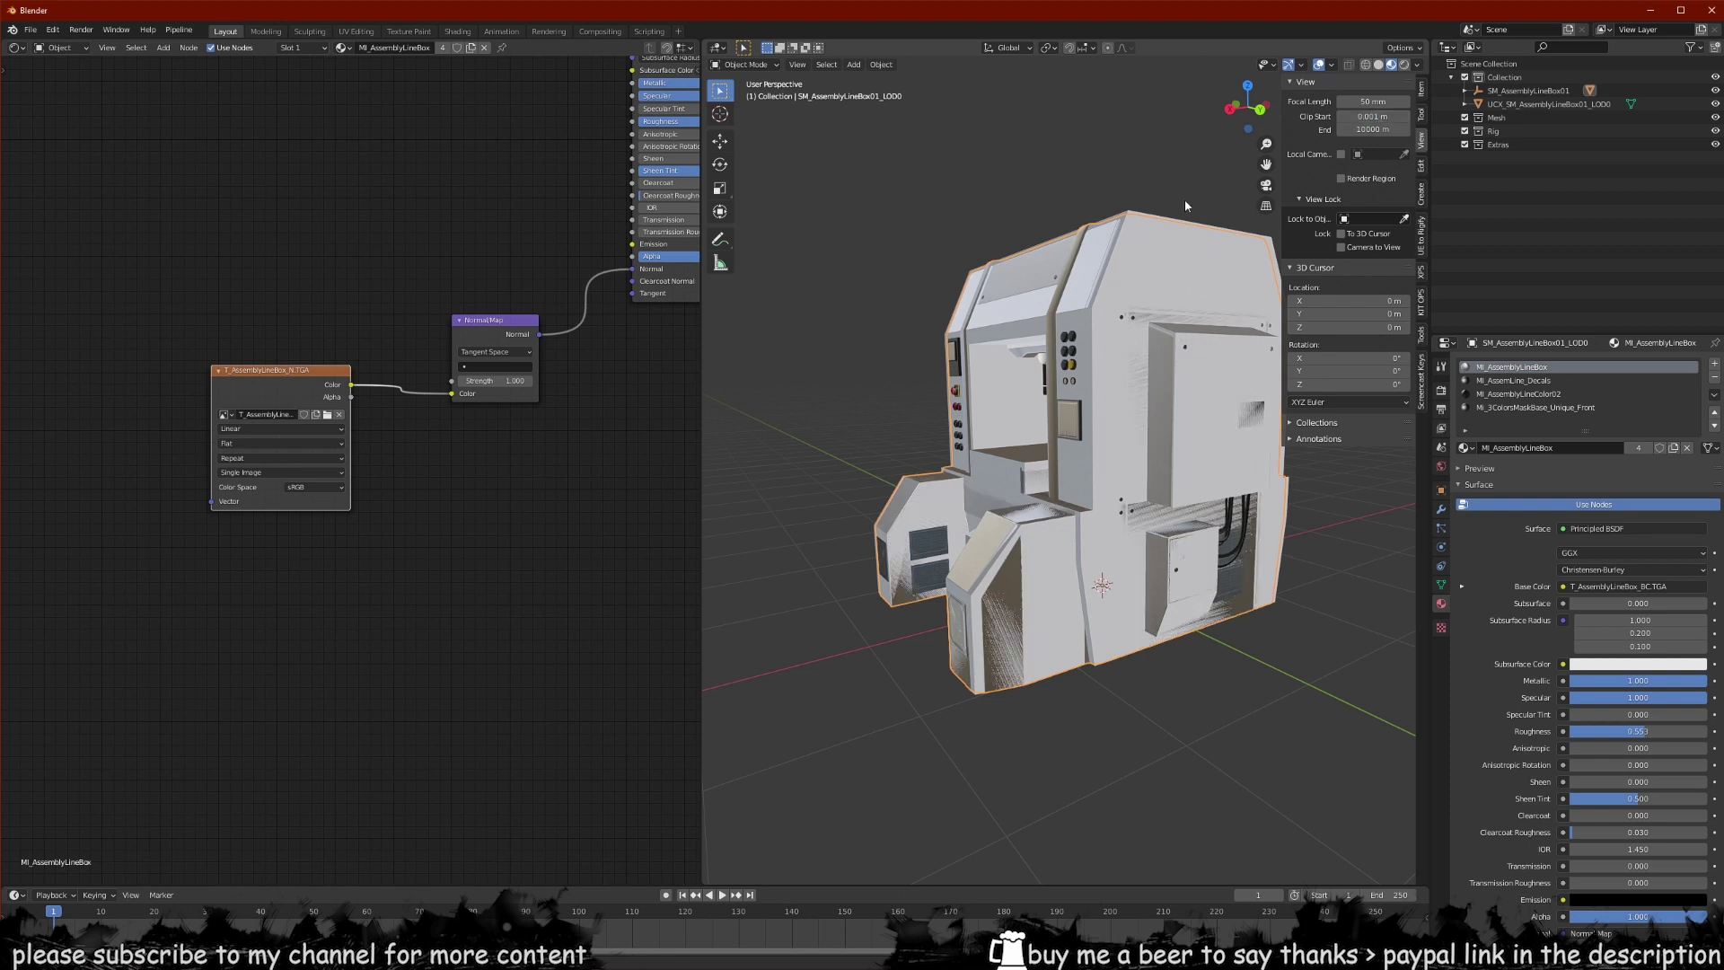
{"action": "scroll", "coordinate": [902, 451], "scroll_direction": "up", "scroll_amount": 5}
{"action": "scroll", "coordinate": [1193, 246], "scroll_direction": "down", "scroll_amount": 4}
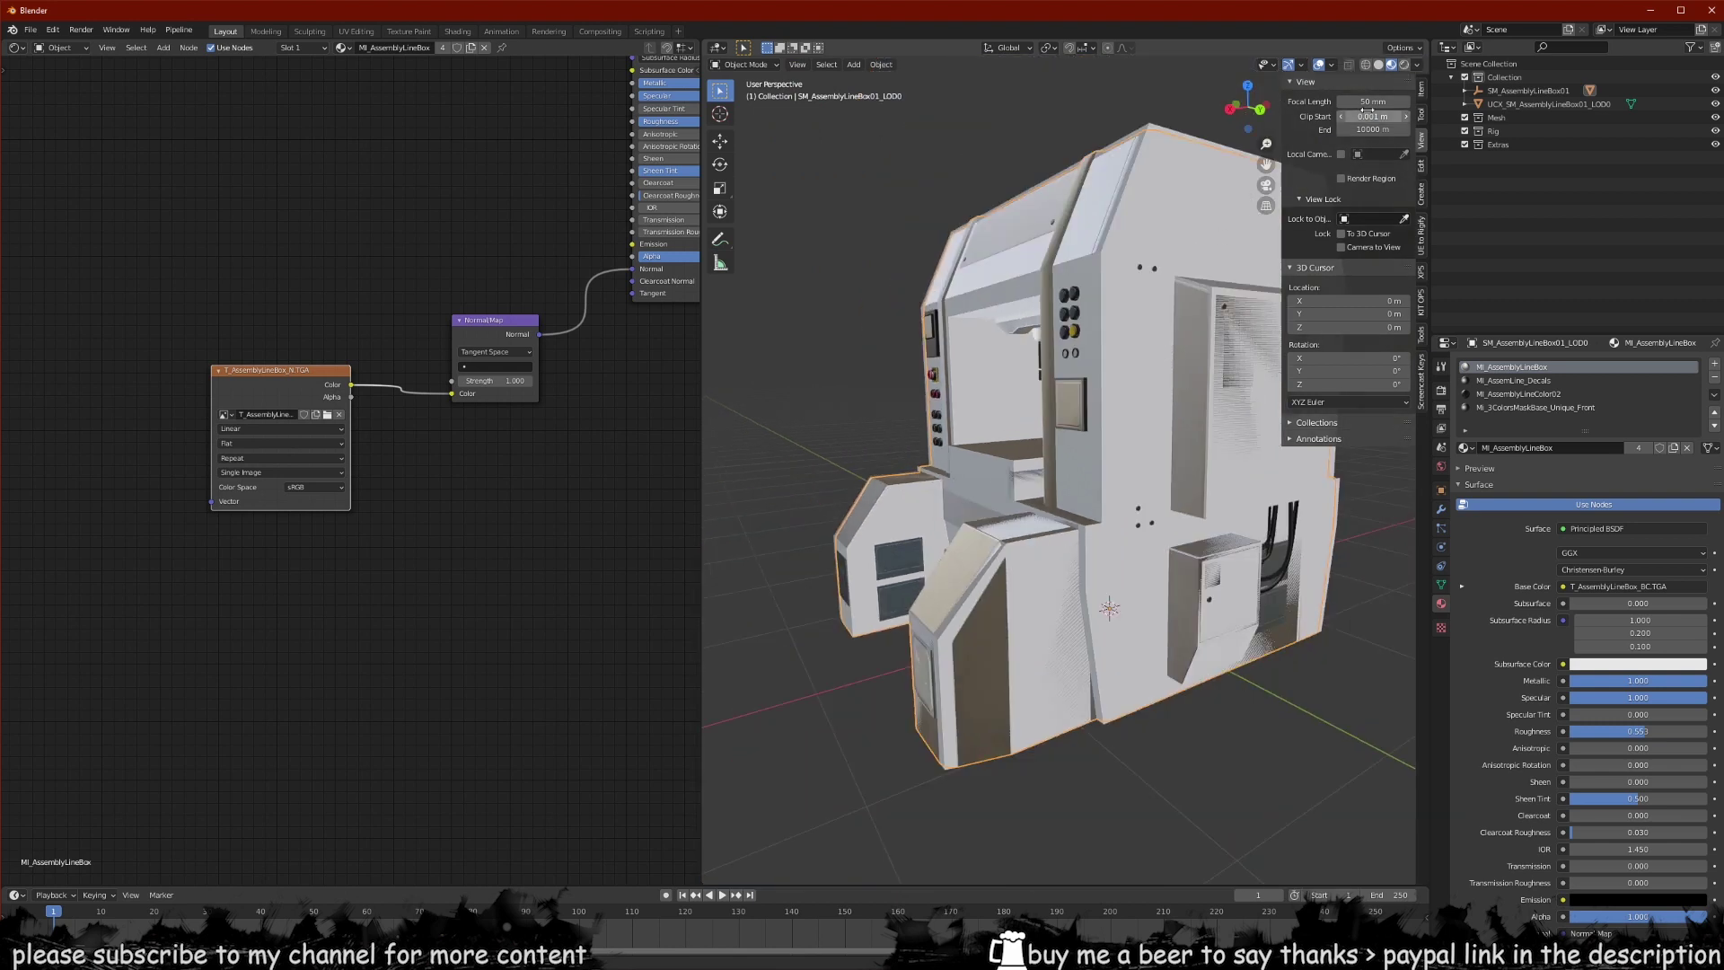
{"action": "mouse_move", "coordinate": [1372, 116]}
{"action": "left_mouse_down"}
{"action": "mouse_move", "coordinate": [1419, 116]}
{"action": "mouse_move", "coordinate": [1372, 116]}
{"action": "left_mouse_up"}
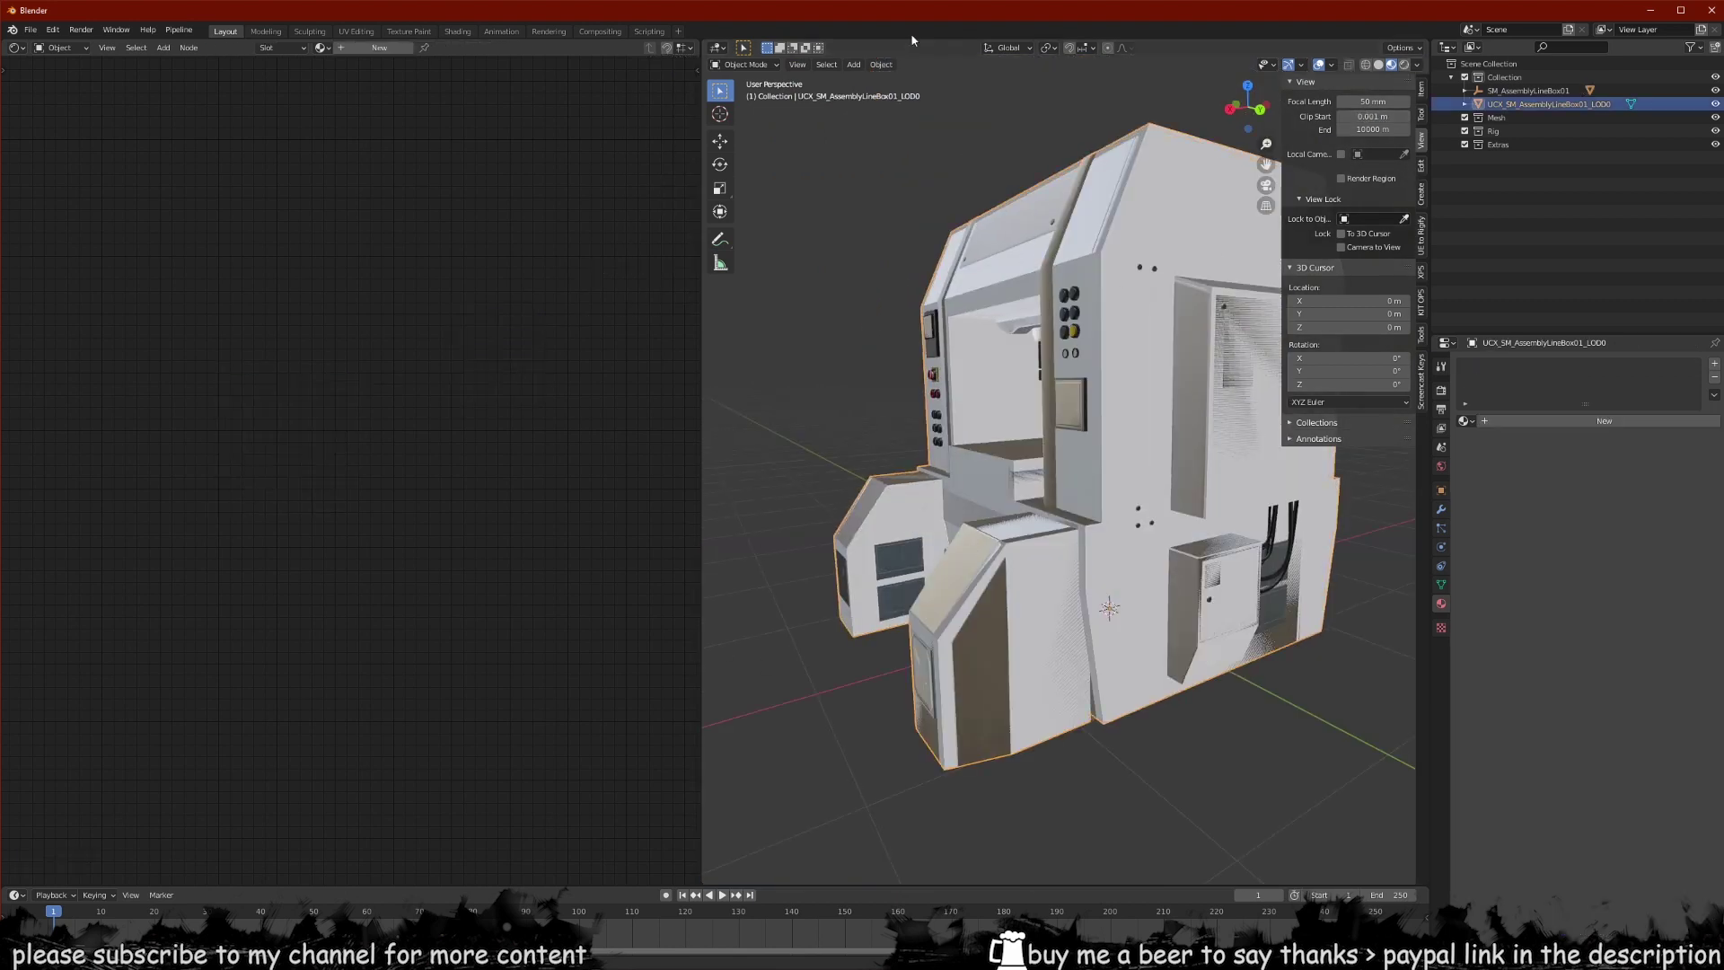
- Apply smooth shading to the SM_AssemblyLineBox01_LOD0 machine mesh
{"action": "left_click", "coordinate": [881, 64]}
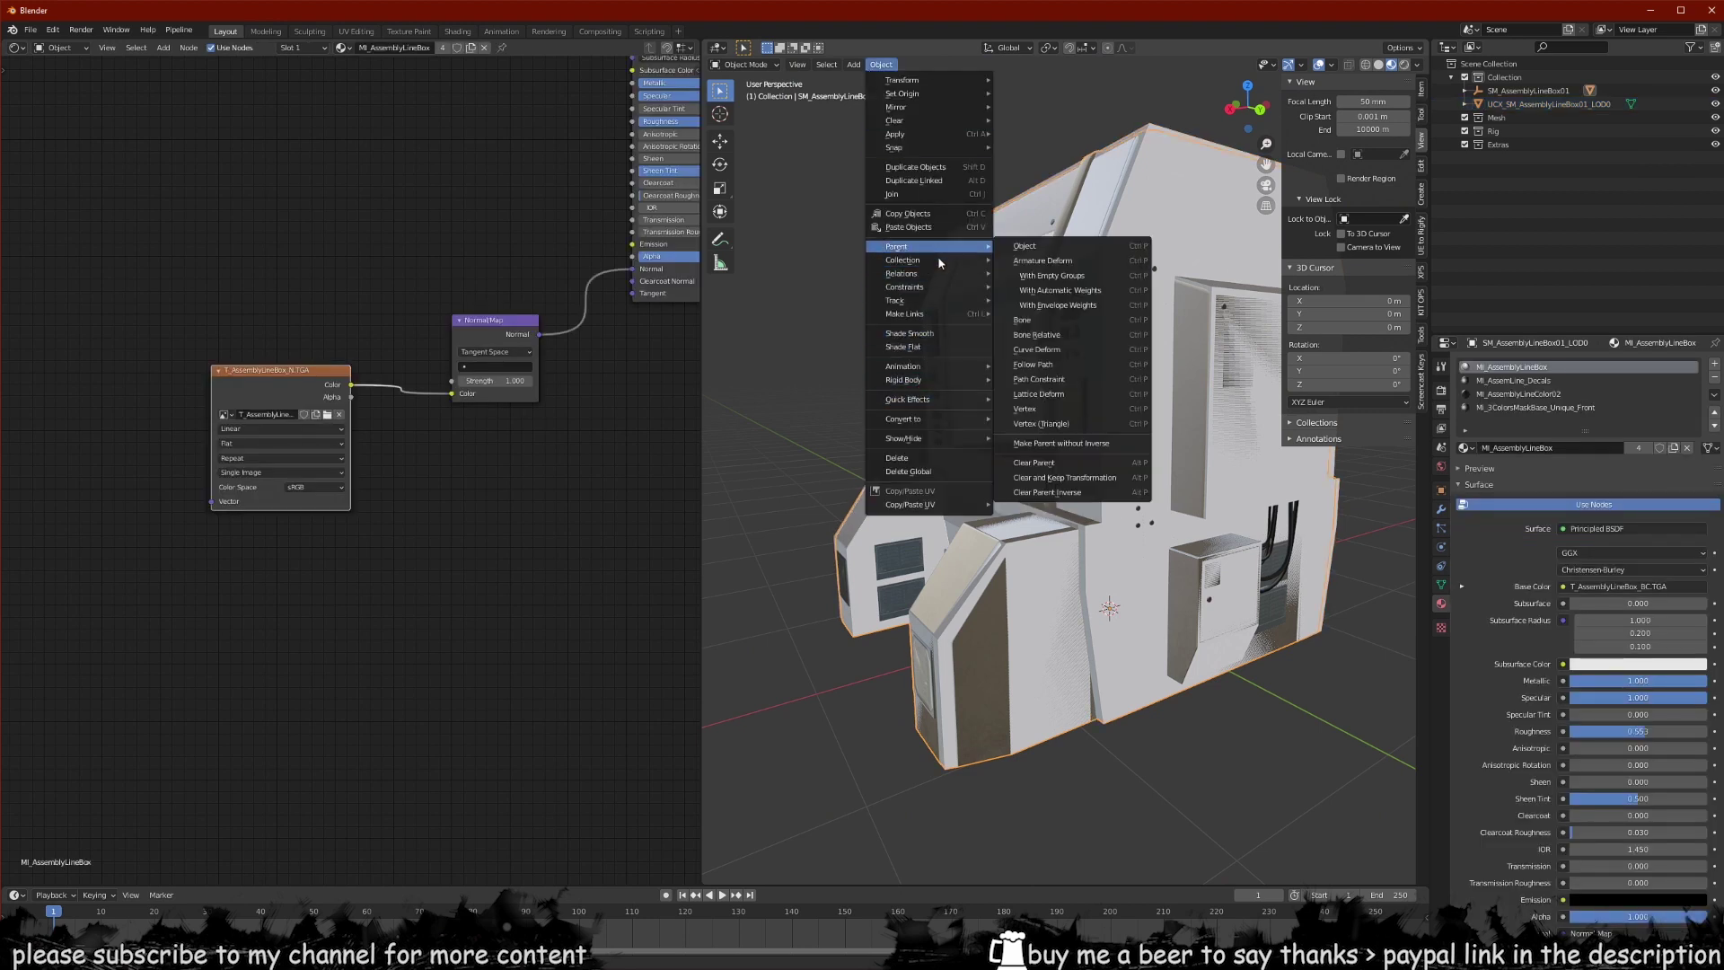
{"action": "left_click", "coordinate": [925, 335]}
{"action": "mouse_move", "coordinate": [984, 339]}
{"action": "middle_mouse_down"}
{"action": "mouse_move", "coordinate": [1073, 344]}
{"action": "mouse_move", "coordinate": [983, 342]}
{"action": "mouse_move", "coordinate": [1028, 406]}
{"action": "mouse_move", "coordinate": [1106, 384]}
{"action": "mouse_move", "coordinate": [1134, 406]}
{"action": "middle_mouse_up"}
{"action": "scroll", "coordinate": [1073, 345], "scroll_direction": "up", "scroll_amount": 2}
{"action": "scroll", "coordinate": [1106, 384], "scroll_direction": "down", "scroll_amount": 3}
- Set the color space of the T_AssemblyLineBox_N.TGA texture node to Non-Color and check the result on the machine
{"action": "middle_click_drag", "start_coordinate": [315, 437], "coordinate": [281, 576]}
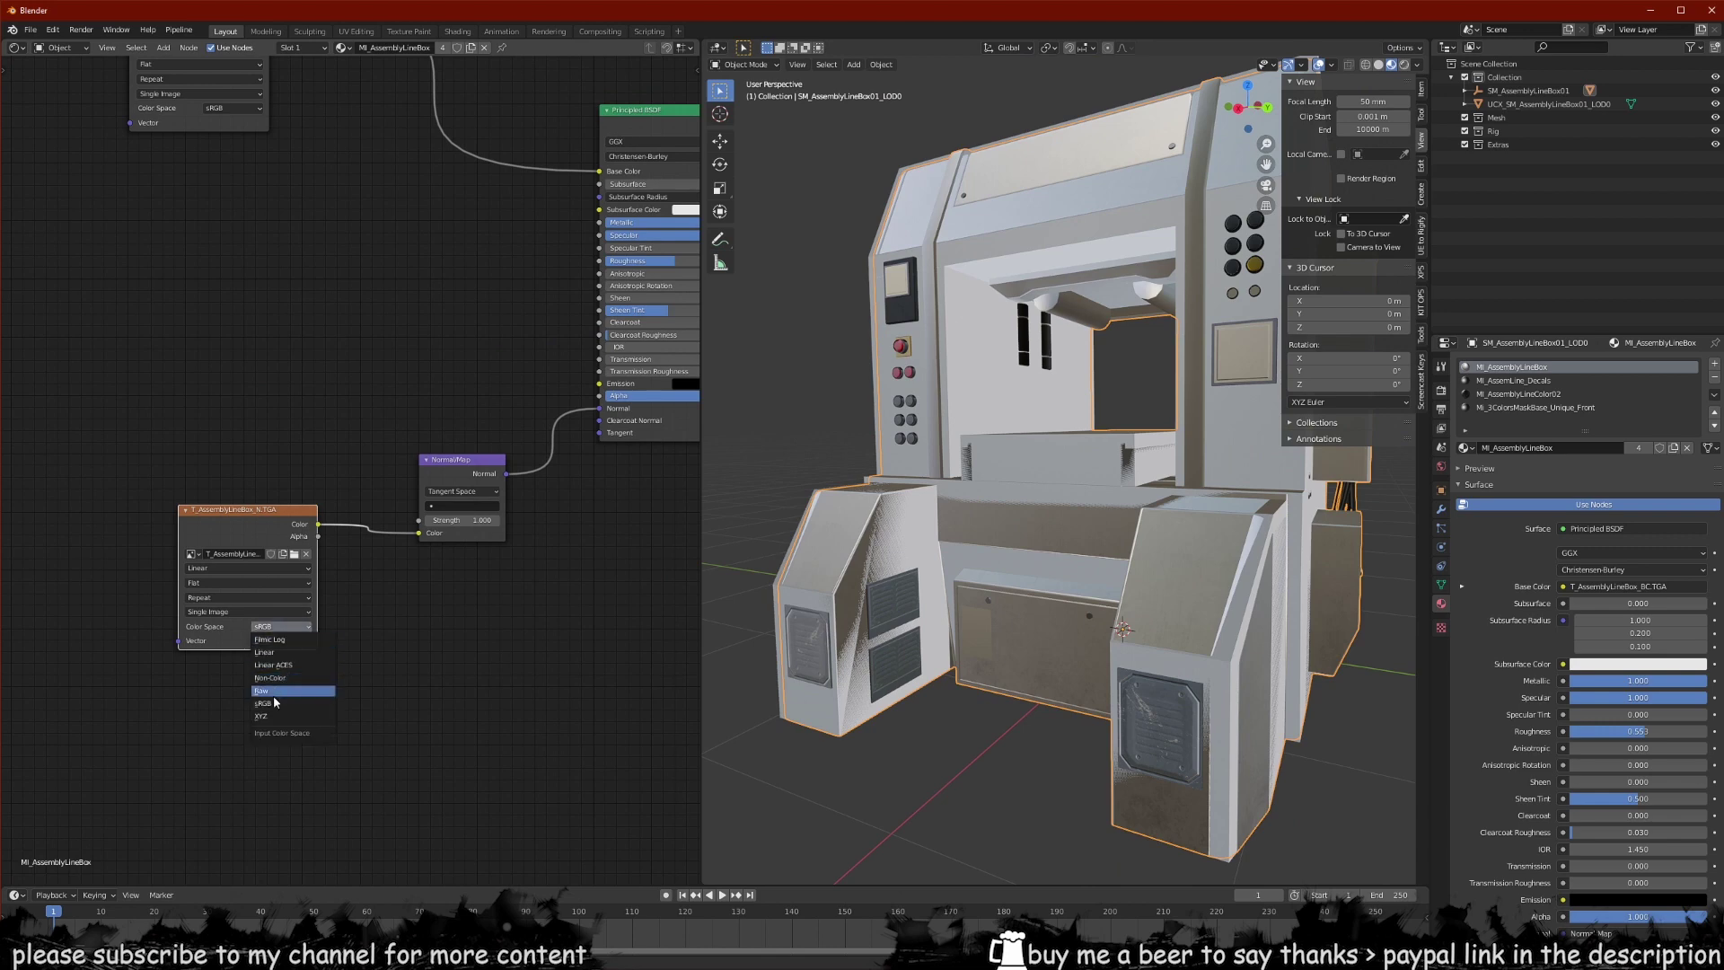
{"action": "left_click", "coordinate": [265, 680]}
{"action": "mouse_move", "coordinate": [1018, 505]}
{"action": "middle_mouse_down"}
{"action": "mouse_move", "coordinate": [1074, 506]}
{"action": "mouse_move", "coordinate": [1008, 493]}
{"action": "middle_mouse_up"}
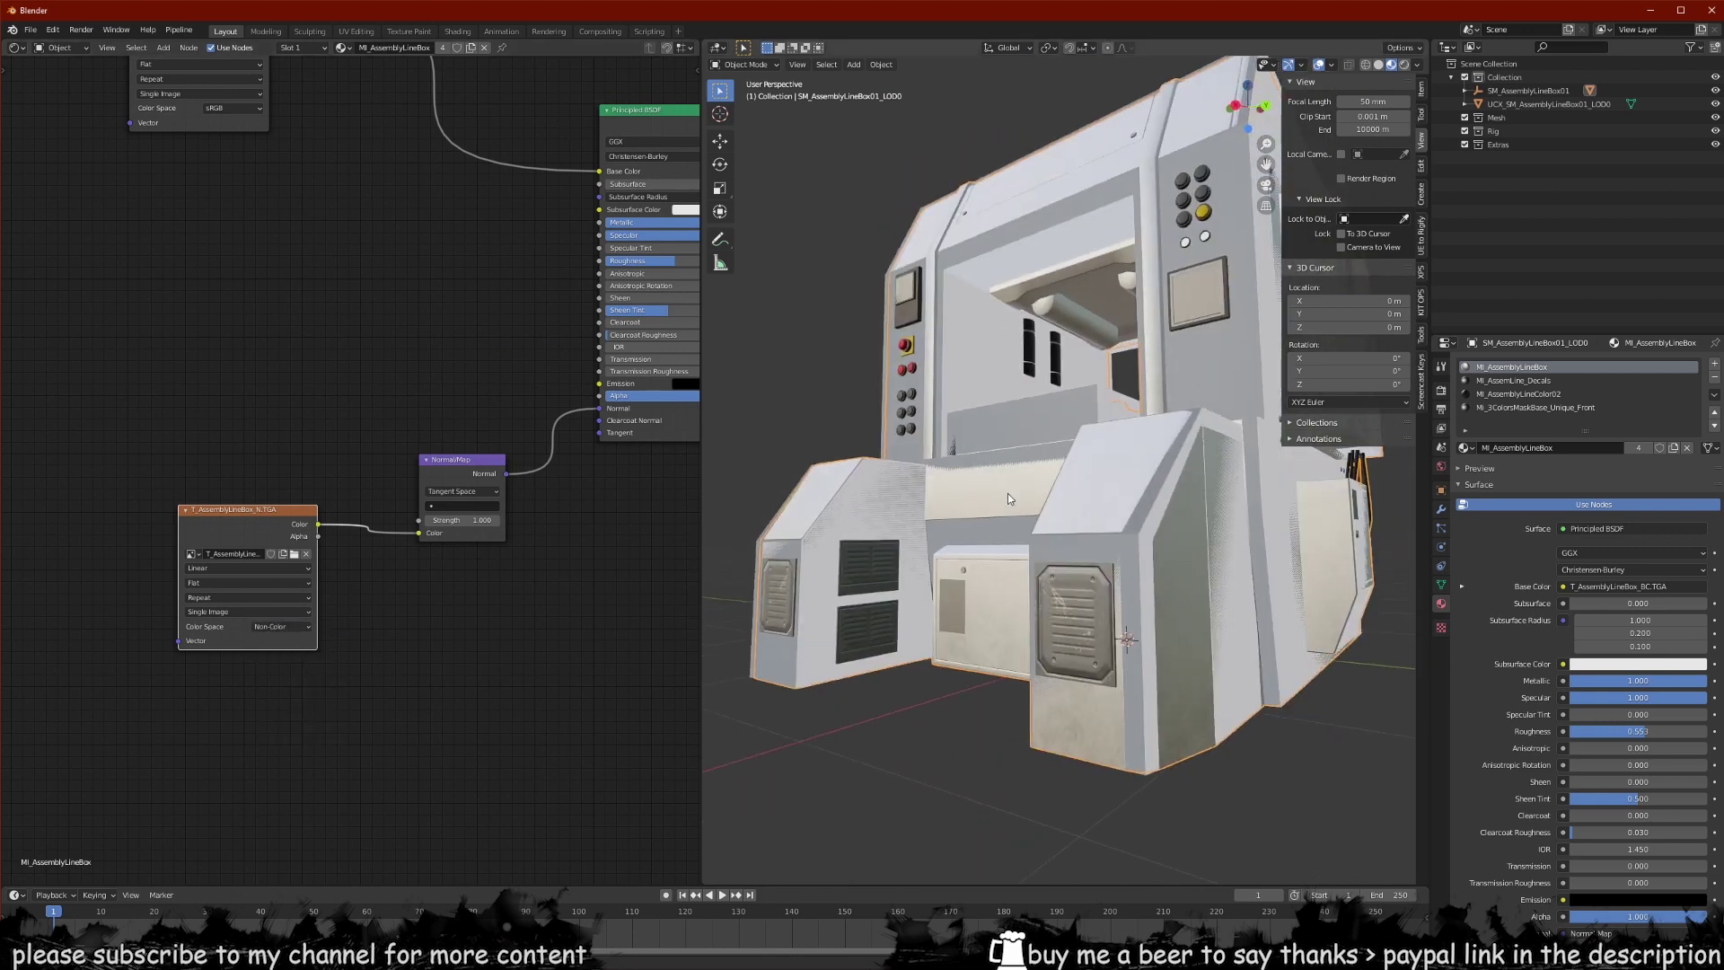
{"action": "middle_click_drag", "start_coordinate": [941, 571], "coordinate": [1042, 582]}
{"action": "scroll", "coordinate": [1042, 581], "scroll_direction": "up", "scroll_amount": 3}
{"action": "mouse_move", "coordinate": [1044, 476]}
{"action": "middle_mouse_down"}
{"action": "mouse_move", "coordinate": [1043, 438]}
{"action": "mouse_move", "coordinate": [1008, 518]}
{"action": "mouse_move", "coordinate": [1079, 568]}
{"action": "mouse_move", "coordinate": [1060, 467]}
{"action": "middle_mouse_up"}
{"action": "middle_click_drag", "start_coordinate": [281, 504], "coordinate": [343, 642]}
{"action": "left_click", "coordinate": [294, 518]}
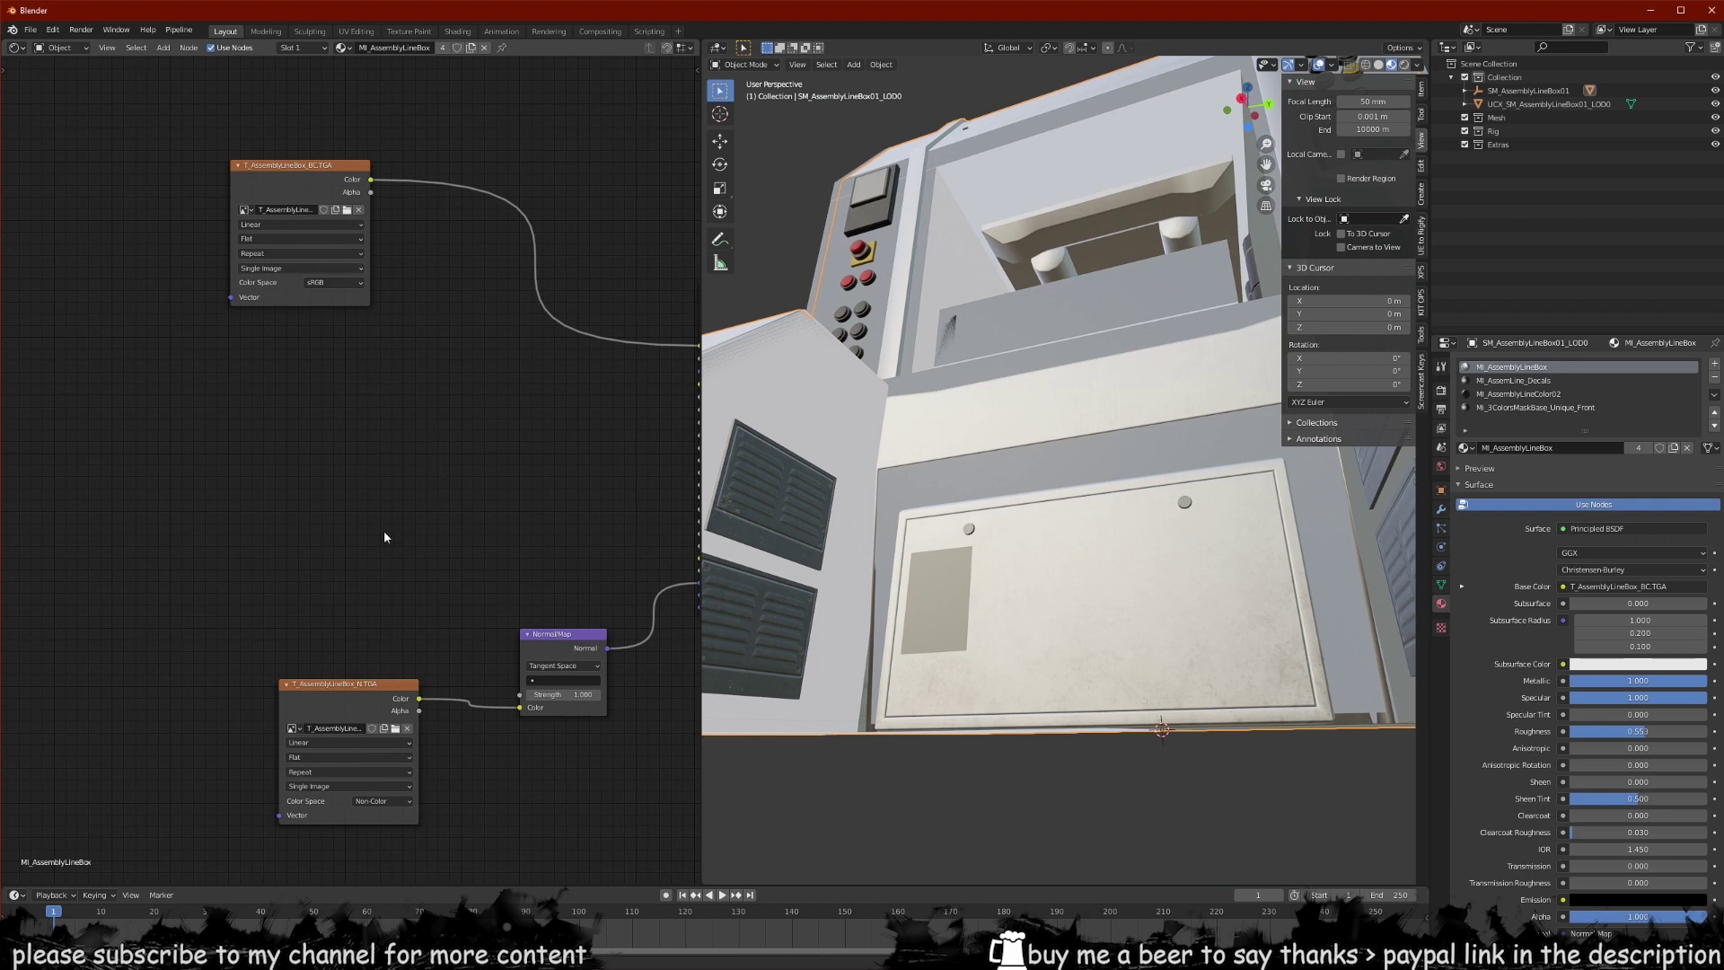
- Add T_AssemblyLineBox_E.TGA to the node tree above the normal texture and reposition the base color texture node
{"action": "middle_click_drag", "start_coordinate": [384, 537], "coordinate": [255, 569]}
{"action": "scroll", "coordinate": [255, 569], "scroll_direction": "down", "scroll_amount": 1}
{"action": "key", "text": "alt+Tab"}
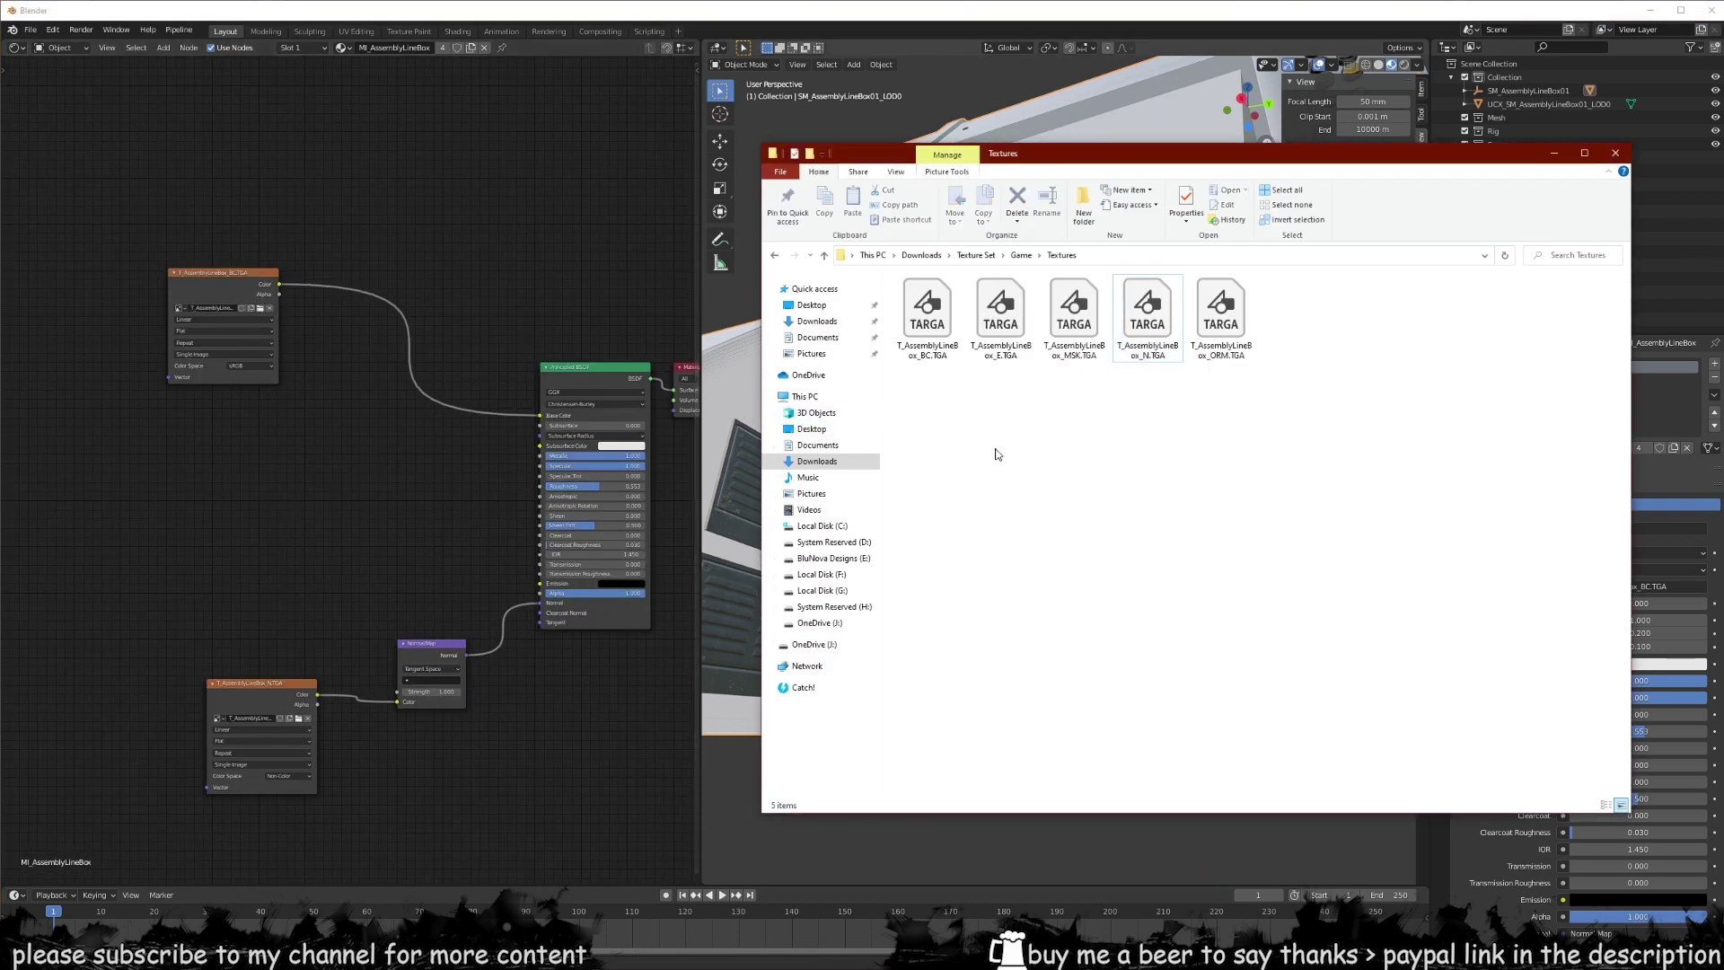
{"action": "left_click", "coordinate": [1015, 319]}
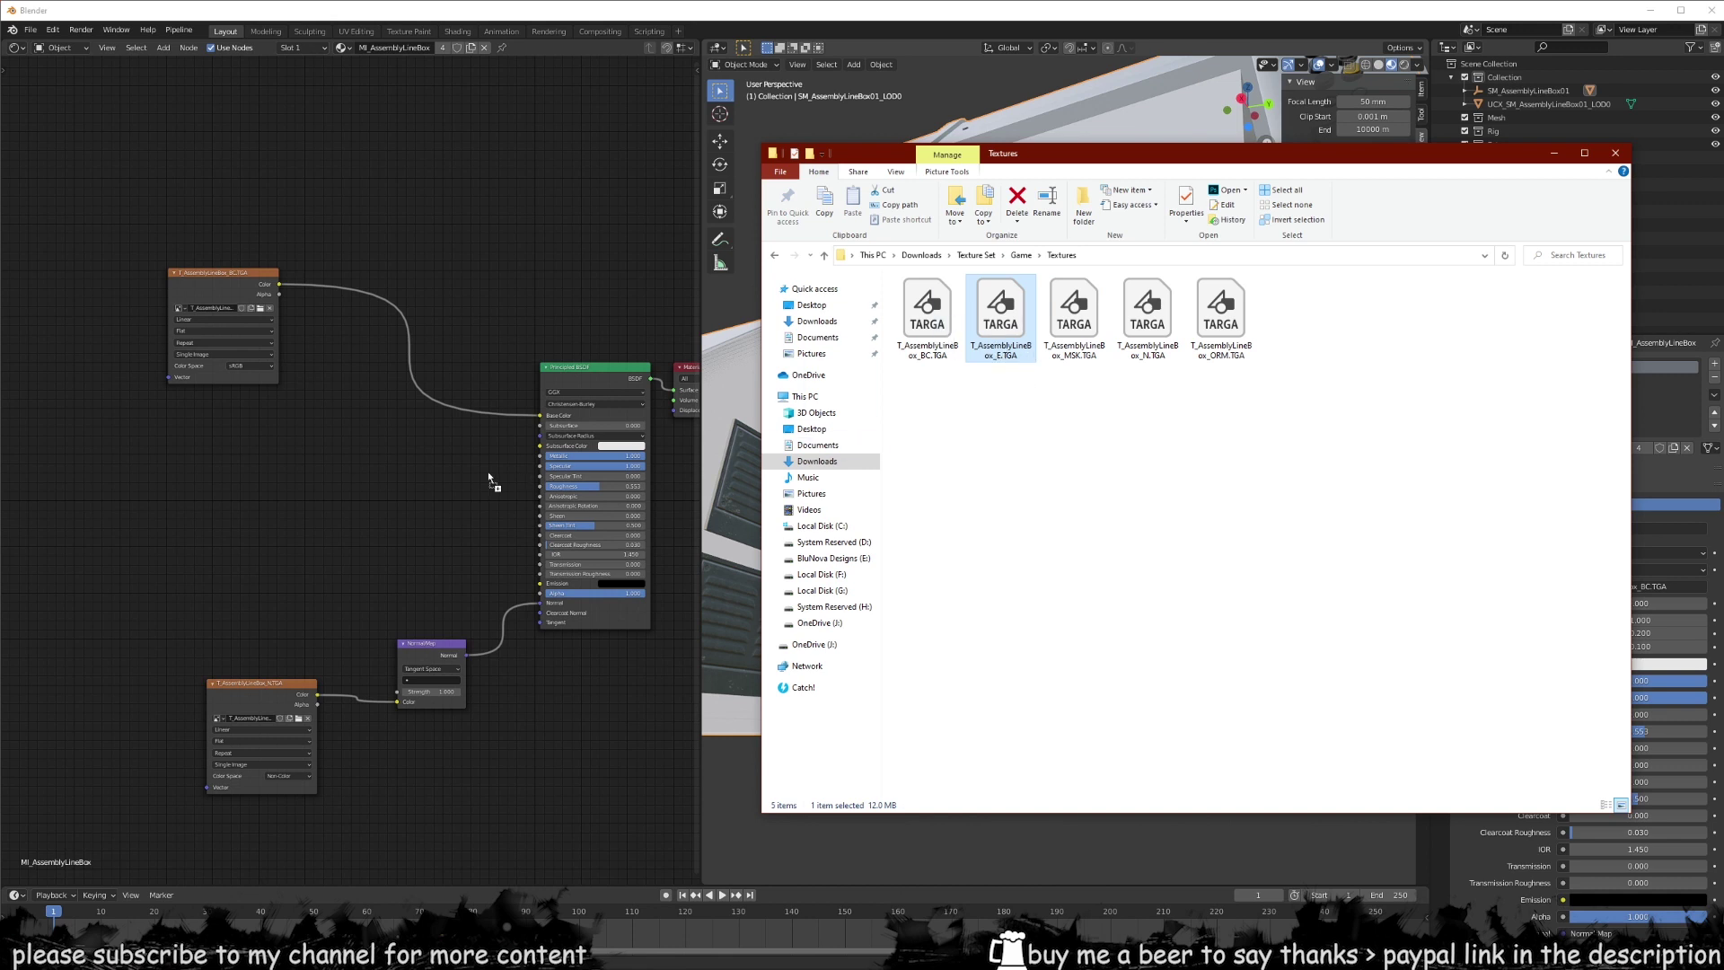
{"action": "left_click_drag", "start_coordinate": [335, 504], "coordinate": [228, 533]}
{"action": "middle_click_drag", "start_coordinate": [334, 512], "coordinate": [280, 451]}
{"action": "scroll", "coordinate": [216, 309], "scroll_direction": "up", "scroll_amount": 2}
{"action": "left_click_drag", "start_coordinate": [179, 292], "coordinate": [324, 310]}
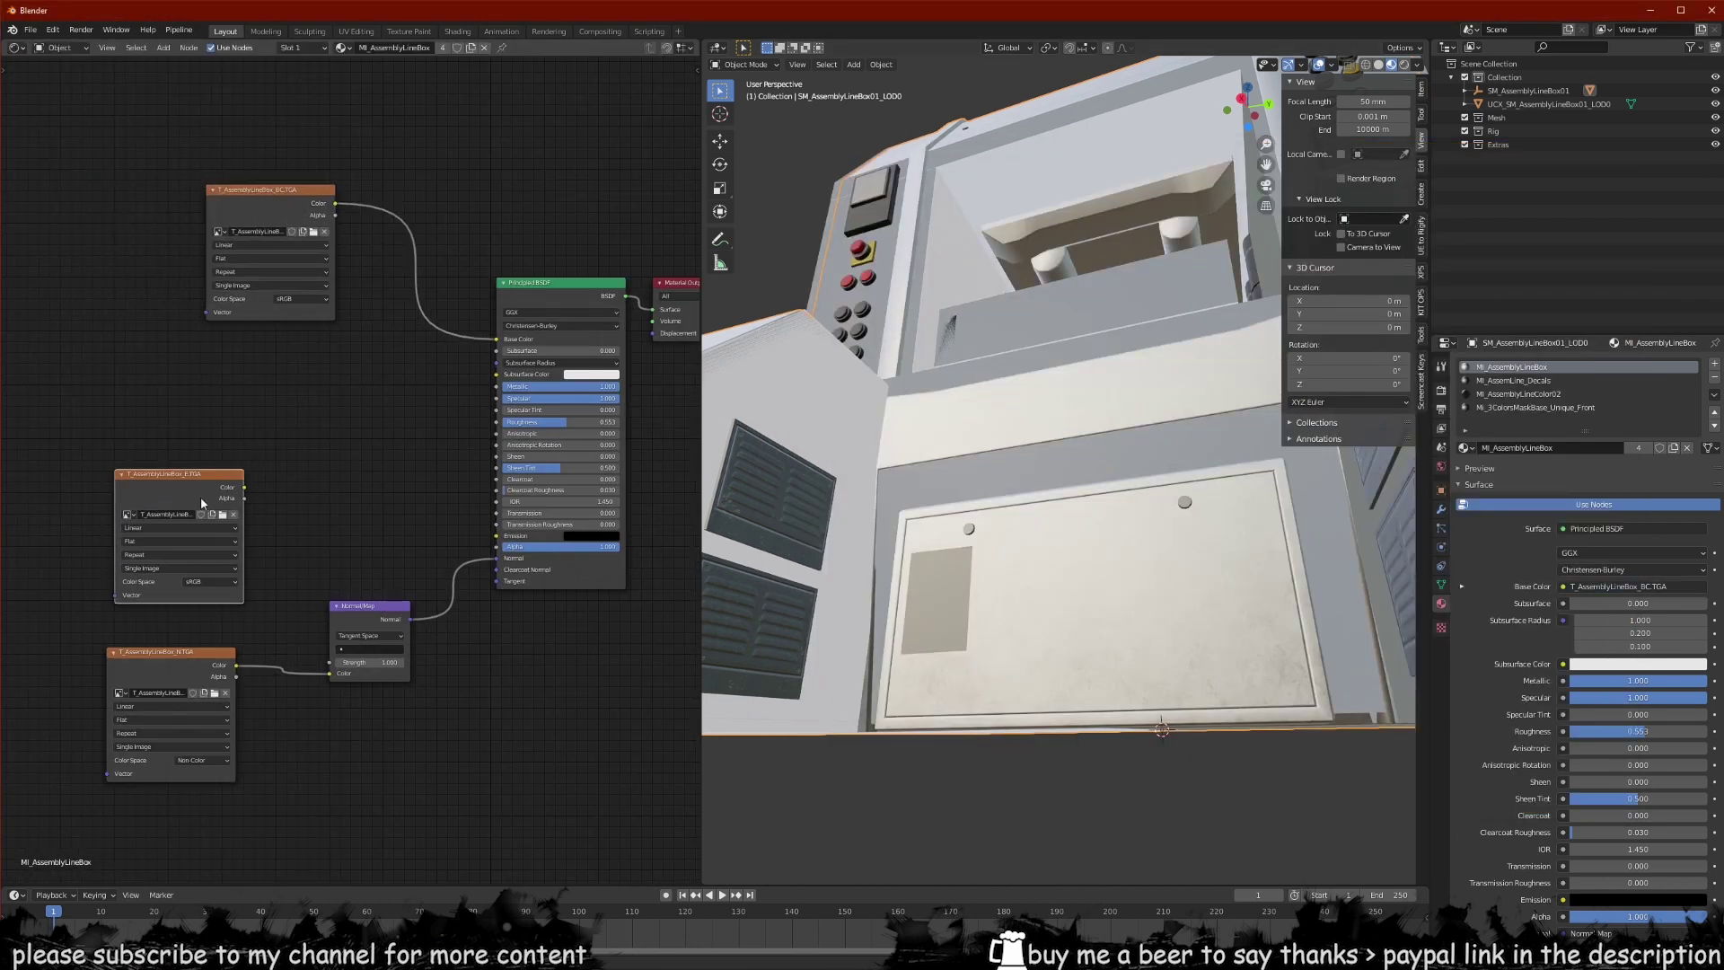
- Add an Add Shader node between the Principled BSDF and the Material Output, spacing those nodes apart to make room
{"action": "scroll", "coordinate": [201, 496], "scroll_direction": "down", "scroll_amount": 2}
{"action": "left_click_drag", "start_coordinate": [589, 329], "coordinate": [670, 373]}
{"action": "left_click", "coordinate": [527, 599]}
{"action": "key", "text": "shift+a"}
{"action": "left_click", "coordinate": [527, 598]}
{"action": "type", "text": "add"}
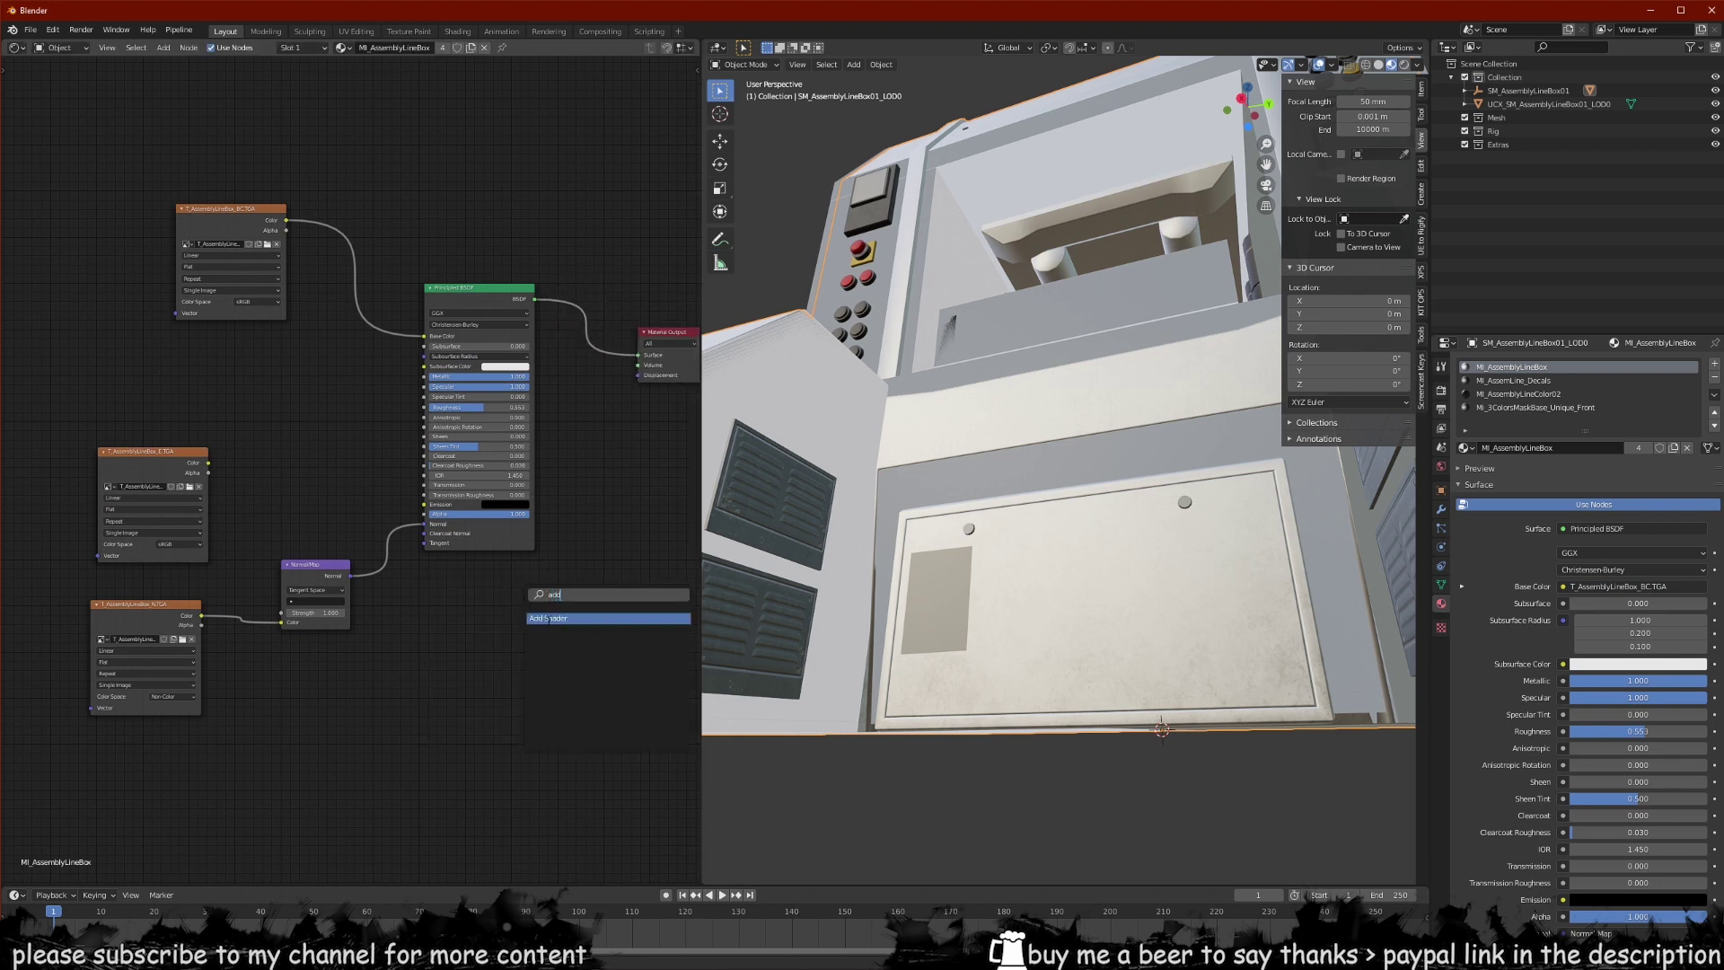
{"action": "key", "text": "Return"}
{"action": "left_click", "coordinate": [579, 487]}
{"action": "left_click", "coordinate": [495, 620]}
{"action": "left_click_drag", "start_coordinate": [479, 306], "coordinate": [452, 310]}
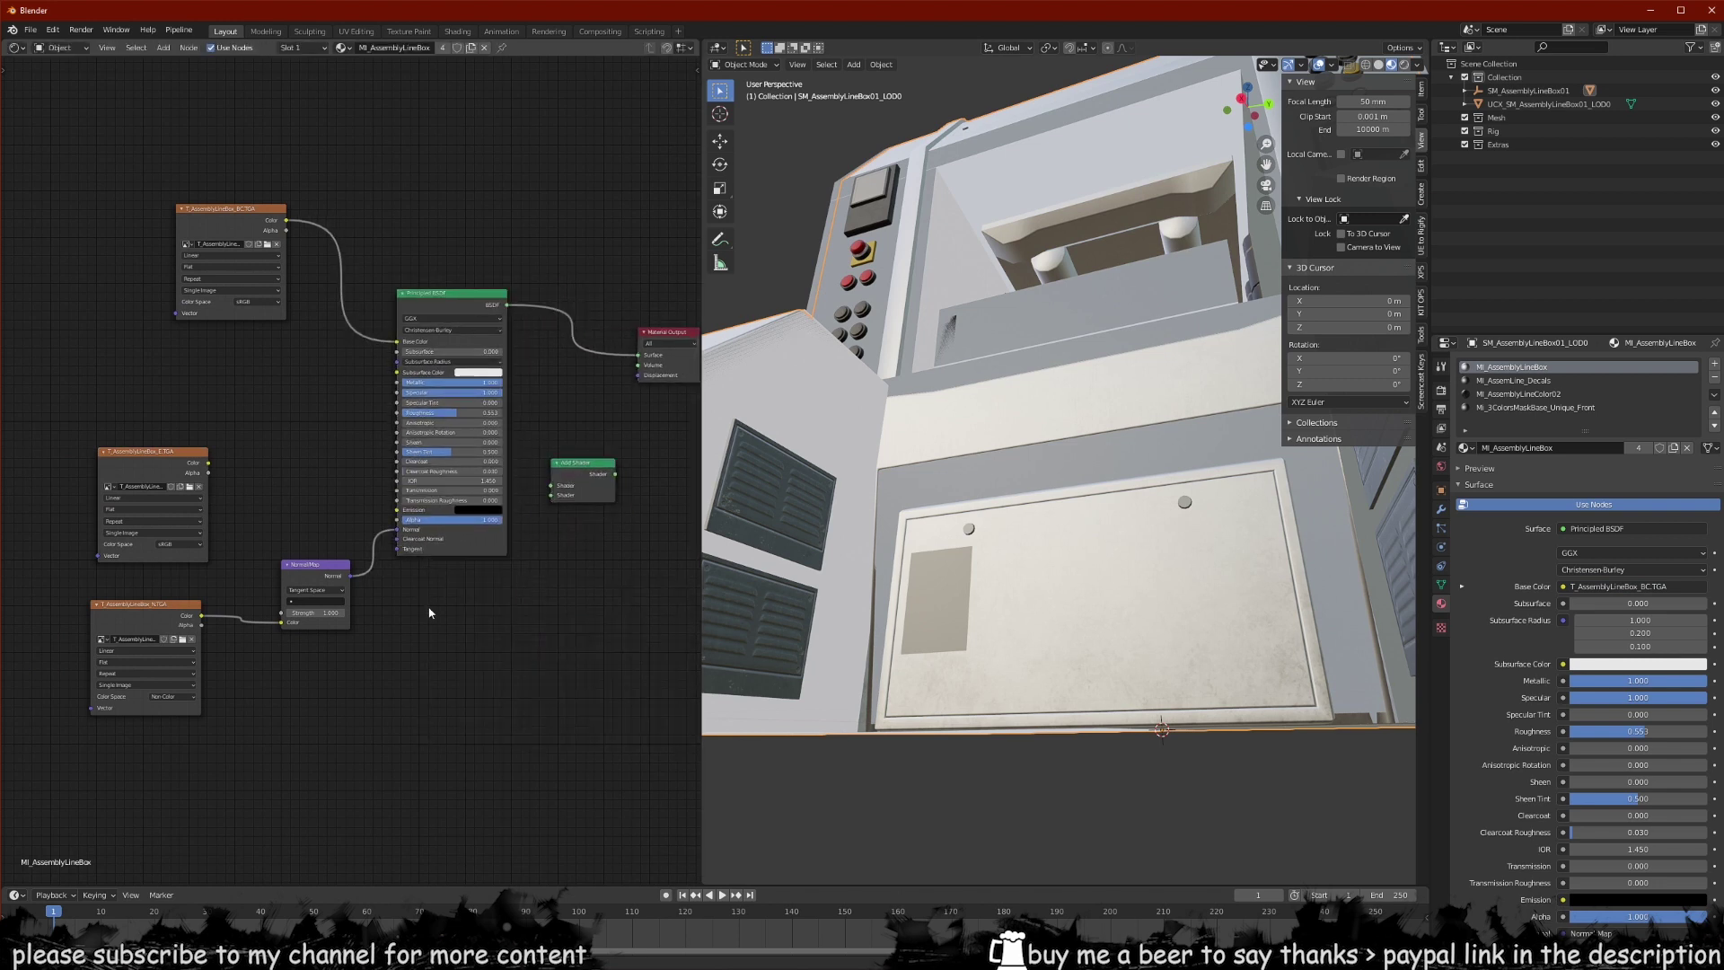
- Add an Emission node, feed its Color from T_AssemblyLineBox_E.TGA and connect its output to the Add Shader's second input
{"action": "key", "text": "shift+a"}
{"action": "type", "text": "emi"}
{"action": "key", "text": "Return"}
{"action": "left_click", "coordinate": [446, 620]}
{"action": "left_click_drag", "start_coordinate": [400, 612], "coordinate": [554, 498]}
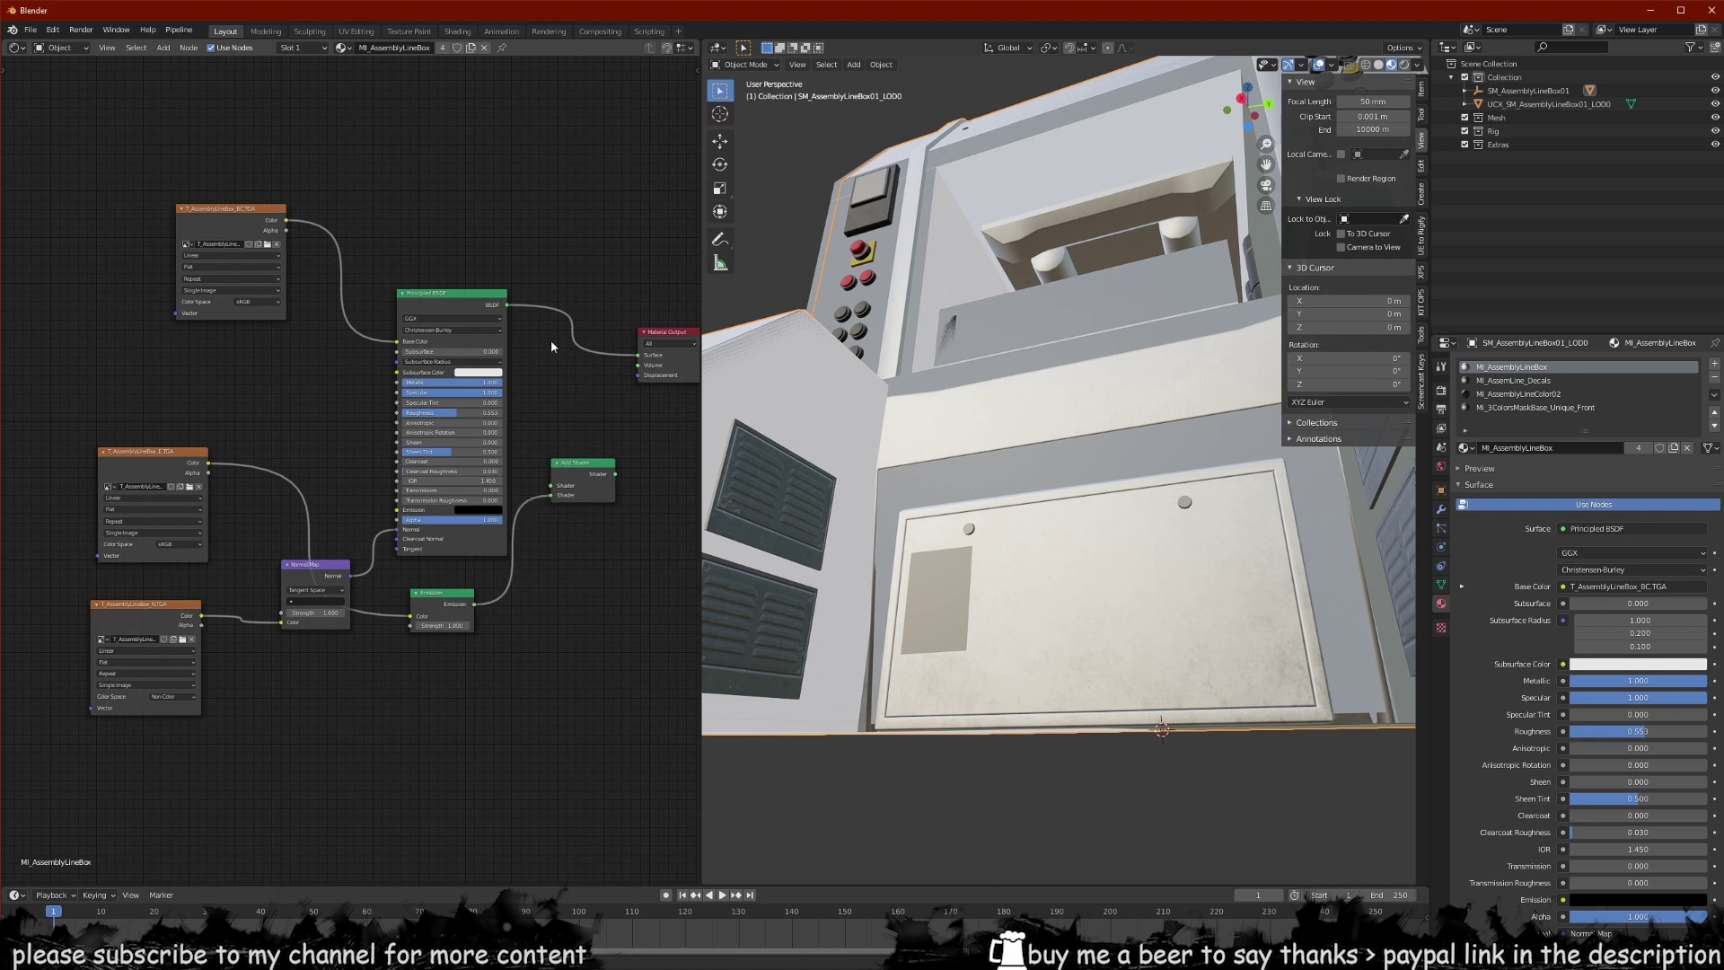
- Connect the Principled BSDF to the Add Shader's first input and the Add Shader's output to the Material Output's Surface
{"action": "left_click_drag", "start_coordinate": [518, 401], "coordinate": [543, 499]}
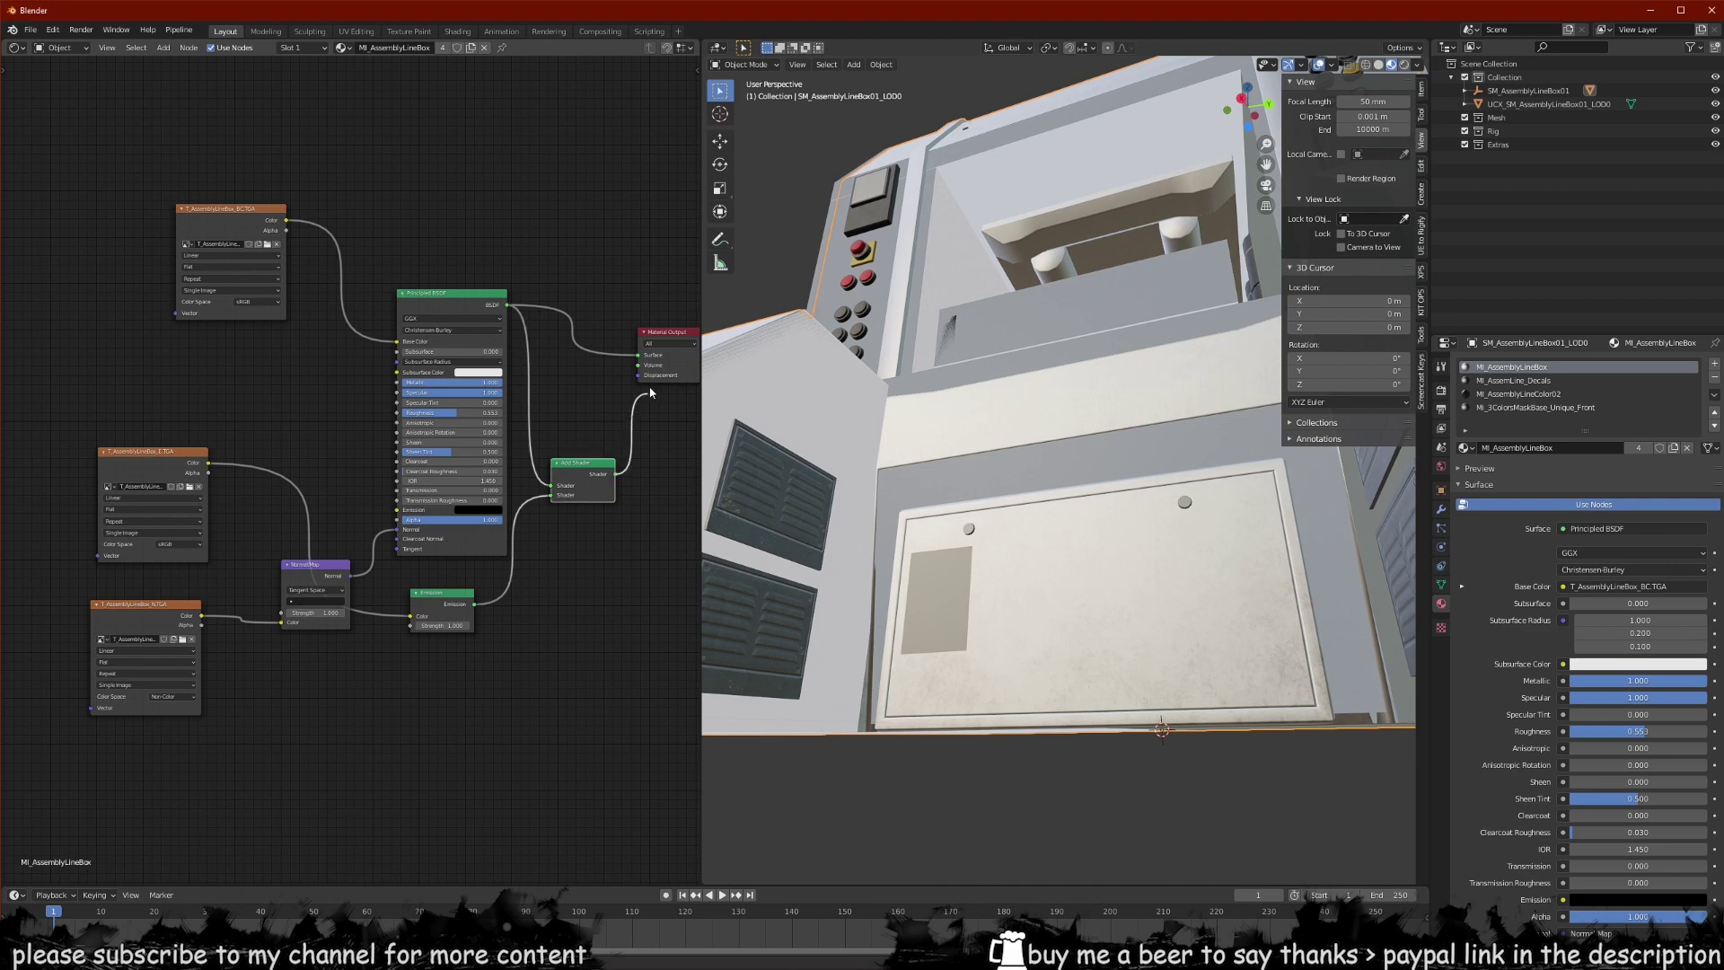
{"action": "left_click_drag", "start_coordinate": [641, 355], "coordinate": [639, 357]}
{"action": "middle_click_drag", "start_coordinate": [574, 497], "coordinate": [480, 487]}
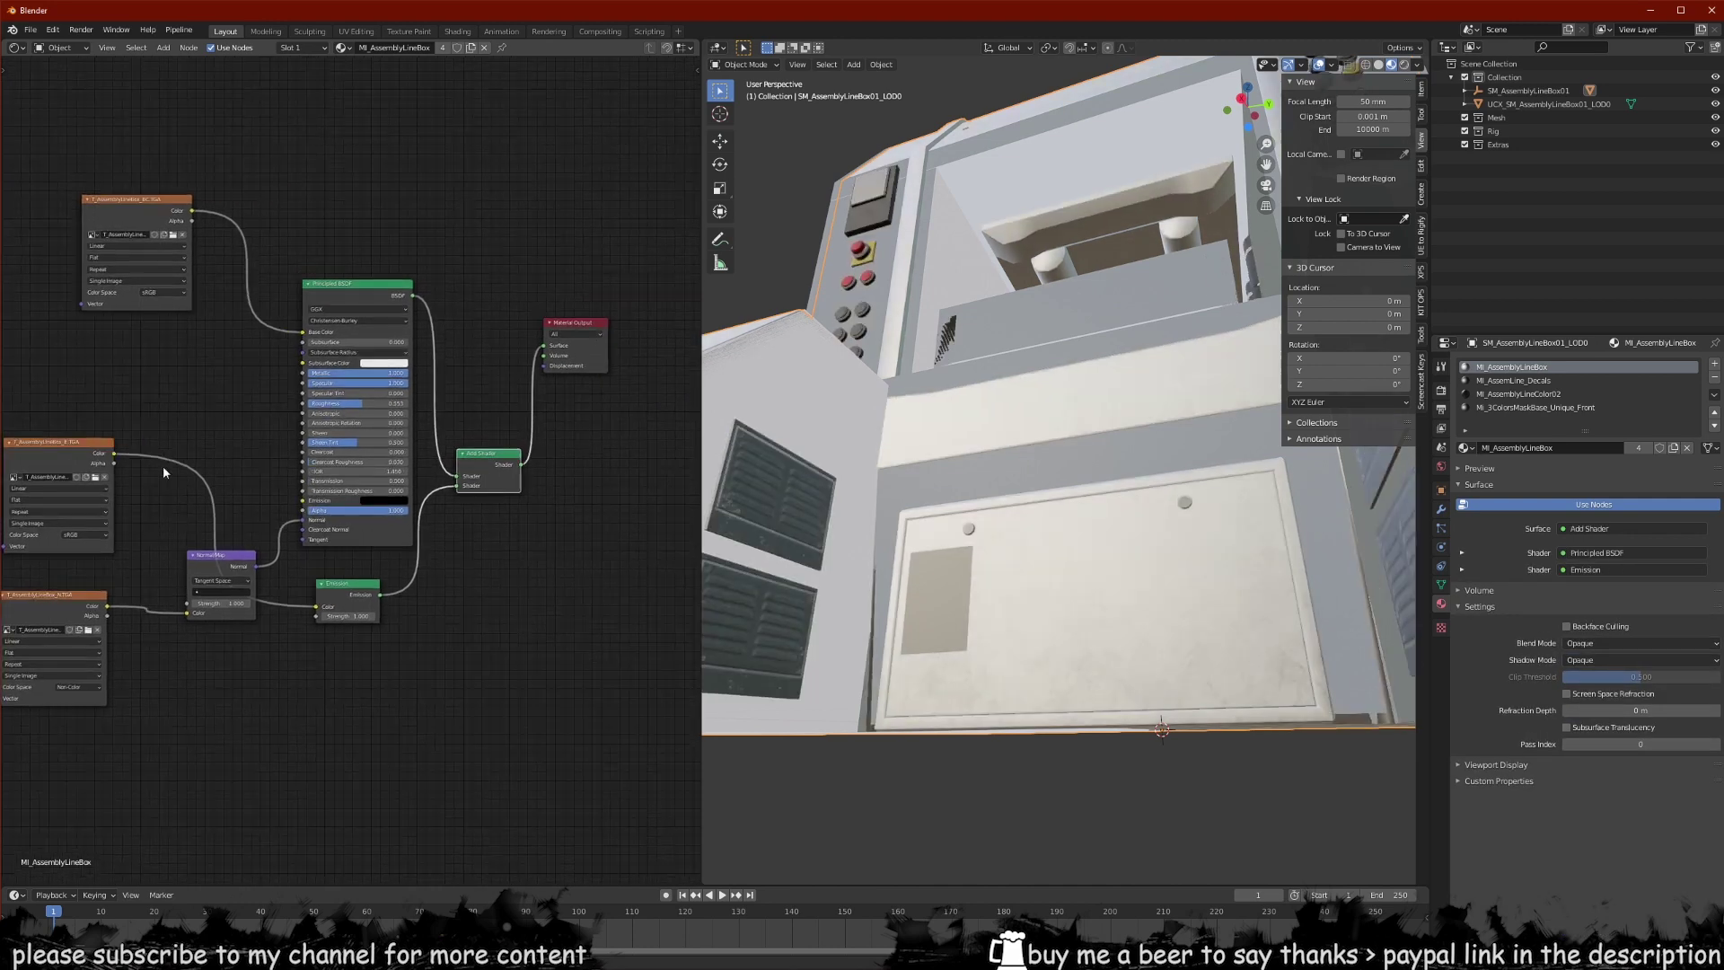
- Raise the Emission node's strength and inspect the lights on the machine's control panel
{"action": "scroll", "coordinate": [383, 336], "scroll_direction": "down", "scroll_amount": 2}
{"action": "middle_click_drag", "start_coordinate": [383, 337], "coordinate": [385, 335]}
{"action": "middle_click_drag", "start_coordinate": [796, 327], "coordinate": [1048, 462]}
{"action": "scroll", "coordinate": [943, 356], "scroll_direction": "down", "scroll_amount": 5}
{"action": "scroll", "coordinate": [891, 357], "scroll_direction": "down", "scroll_amount": 4}
{"action": "scroll", "coordinate": [1048, 461], "scroll_direction": "up", "scroll_amount": 6}
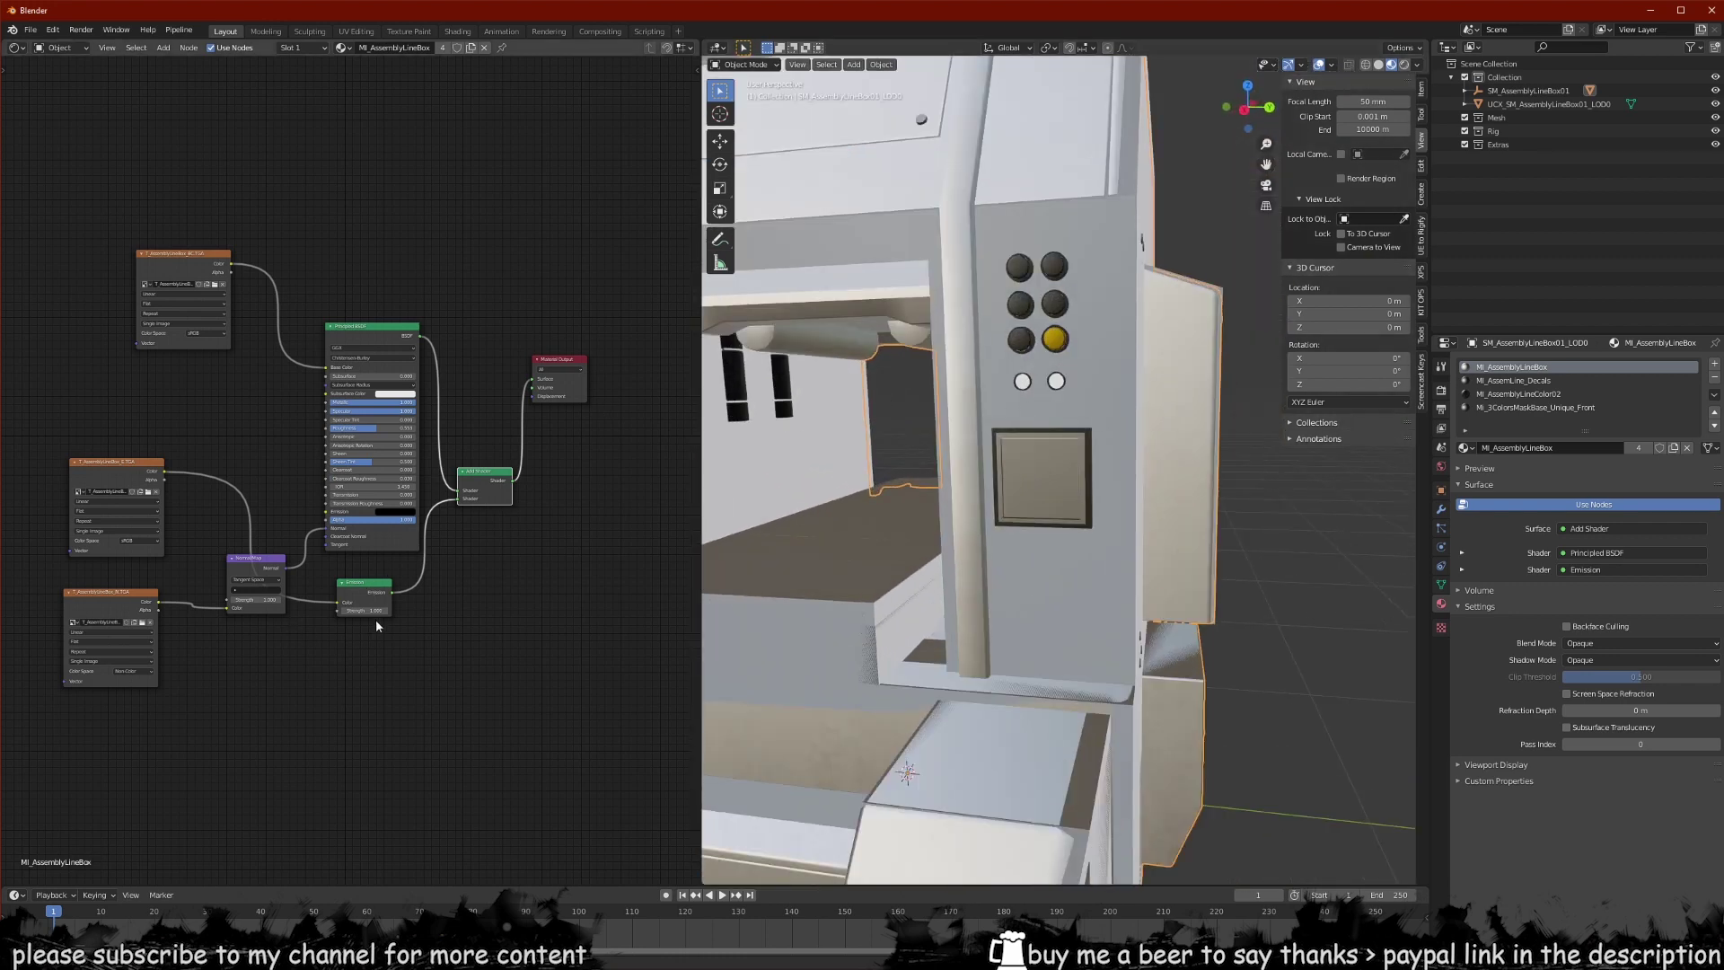
{"action": "left_click_drag", "start_coordinate": [364, 611], "coordinate": [355, 611]}
{"action": "scroll", "coordinate": [907, 458], "scroll_direction": "down", "scroll_amount": 6}
{"action": "middle_click_drag", "start_coordinate": [907, 458], "coordinate": [1033, 476]}
{"action": "scroll", "coordinate": [1139, 489], "scroll_direction": "up", "scroll_amount": 4}
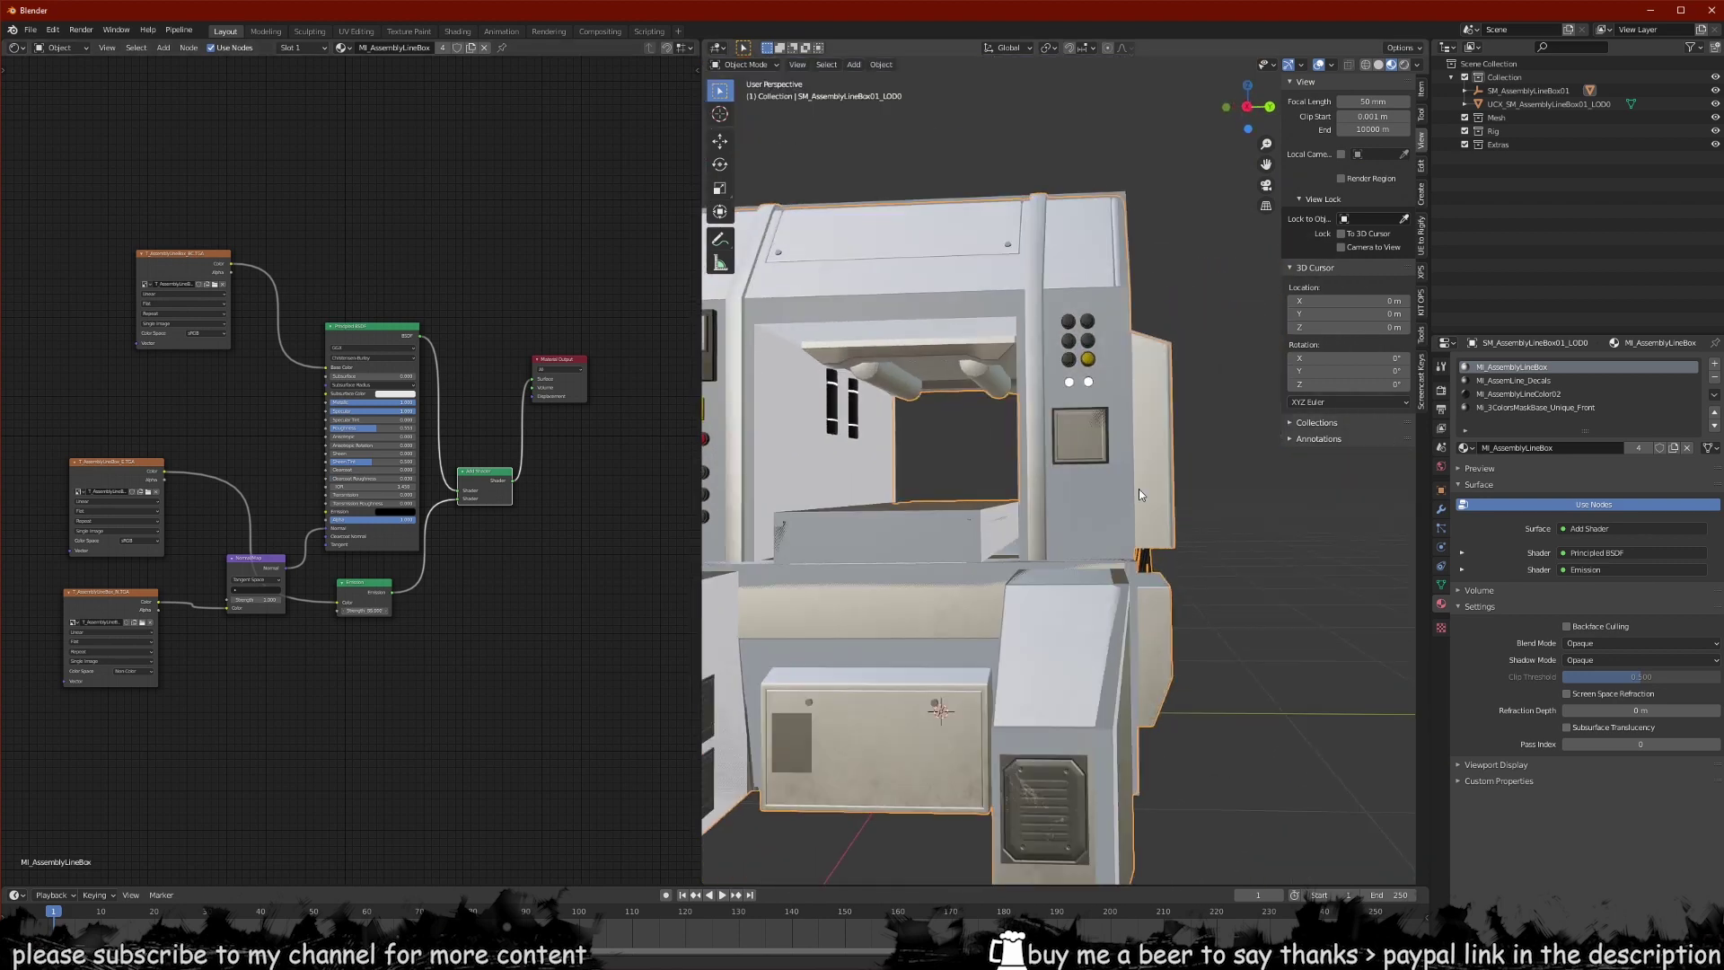
- Enable Bloom in the Eevee render settings and check the glow of the panel lights
{"action": "left_click", "coordinate": [1441, 392]}
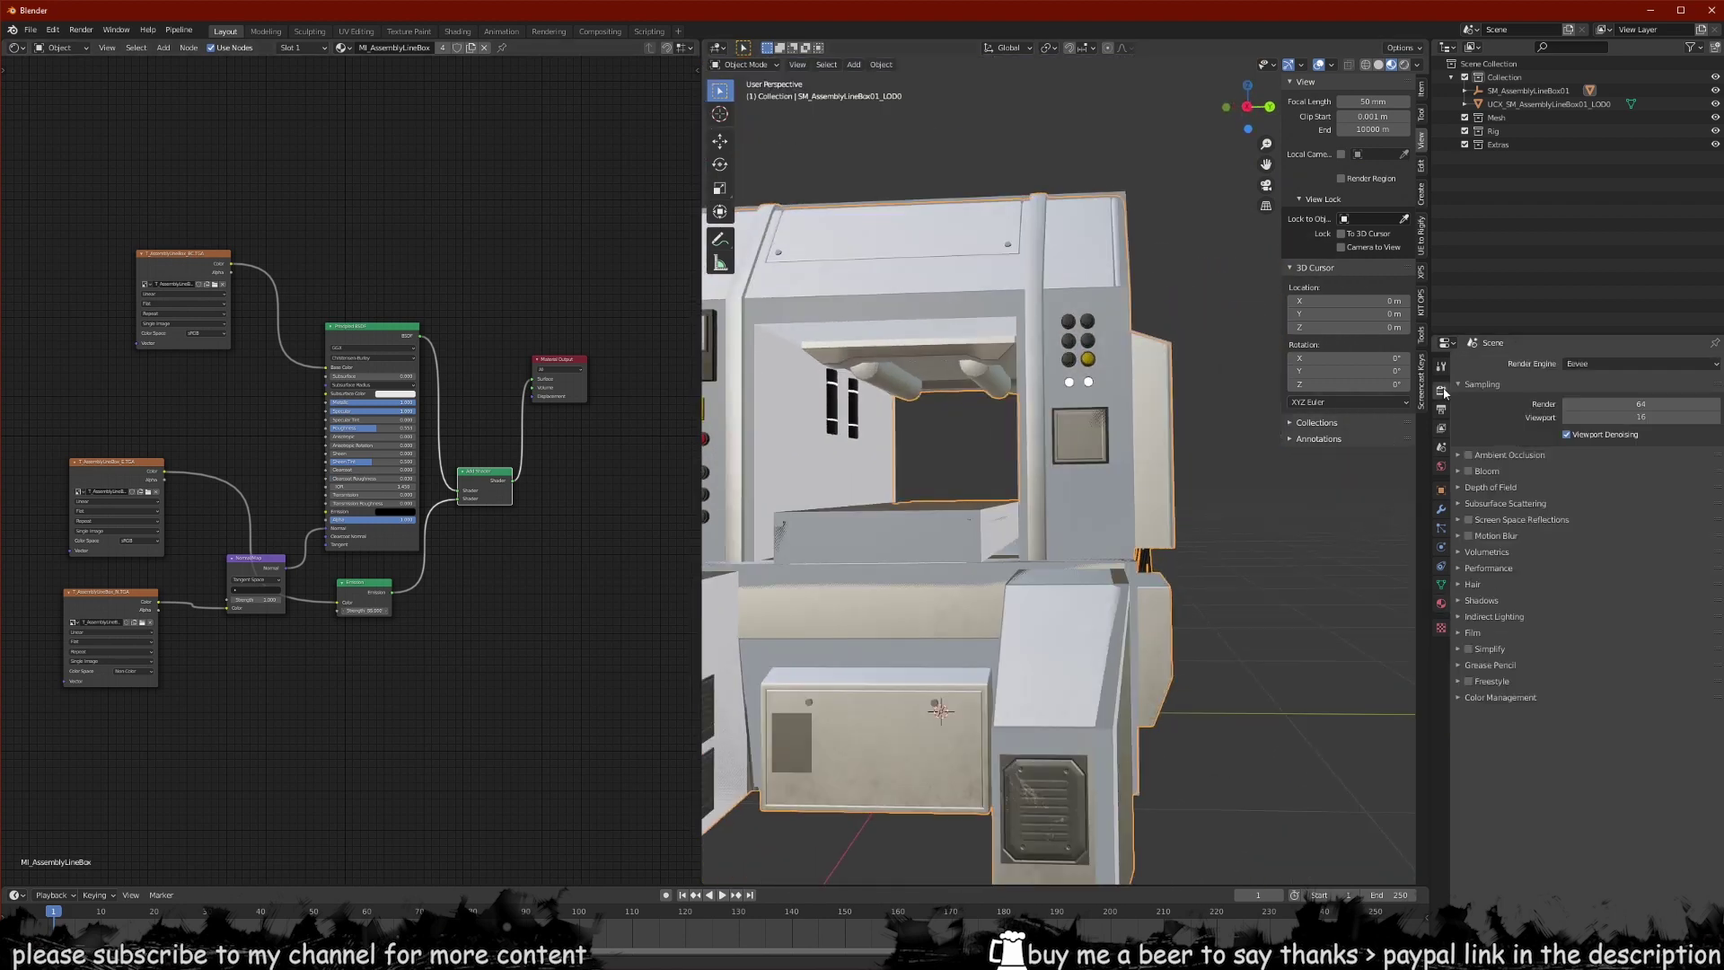
{"action": "left_click", "coordinate": [1469, 471]}
{"action": "middle_click_drag", "start_coordinate": [1042, 395], "coordinate": [984, 394]}
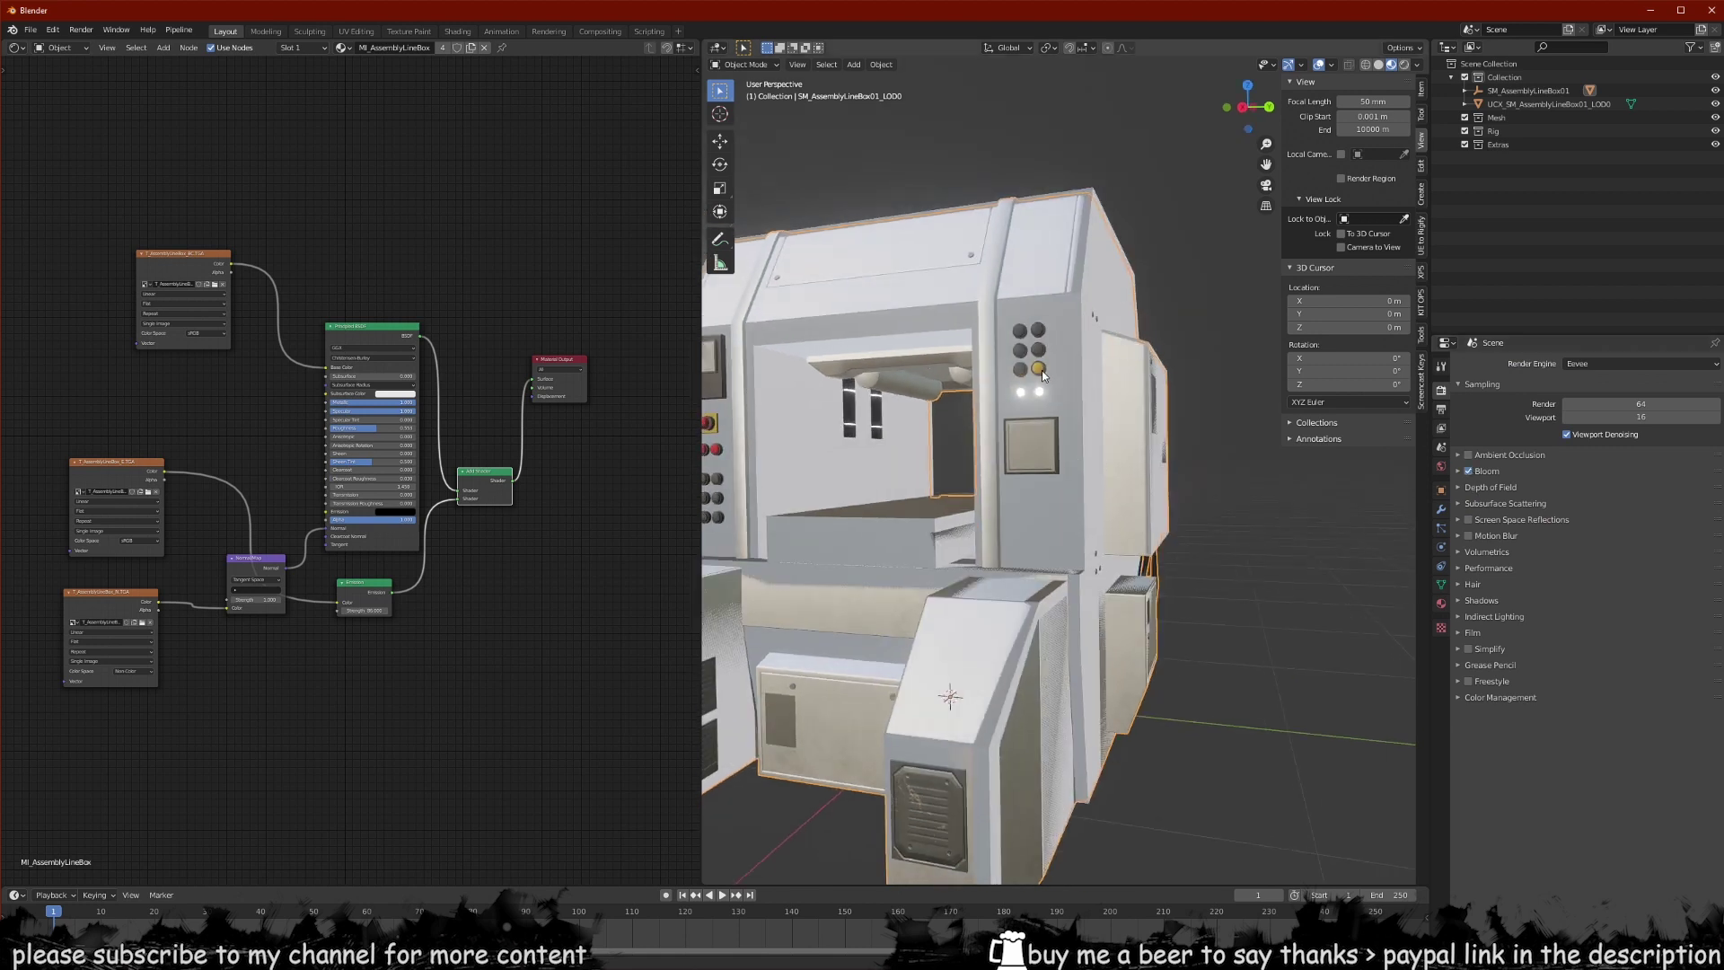
{"action": "scroll", "coordinate": [350, 476], "scroll_direction": "up", "scroll_amount": 2}
- Set the Emission node's strength to 1.000
{"action": "key", "text": "Return"}
{"action": "middle_click_drag", "start_coordinate": [294, 385], "coordinate": [373, 393]}
{"action": "scroll", "coordinate": [297, 461], "scroll_direction": "down", "scroll_amount": 1}
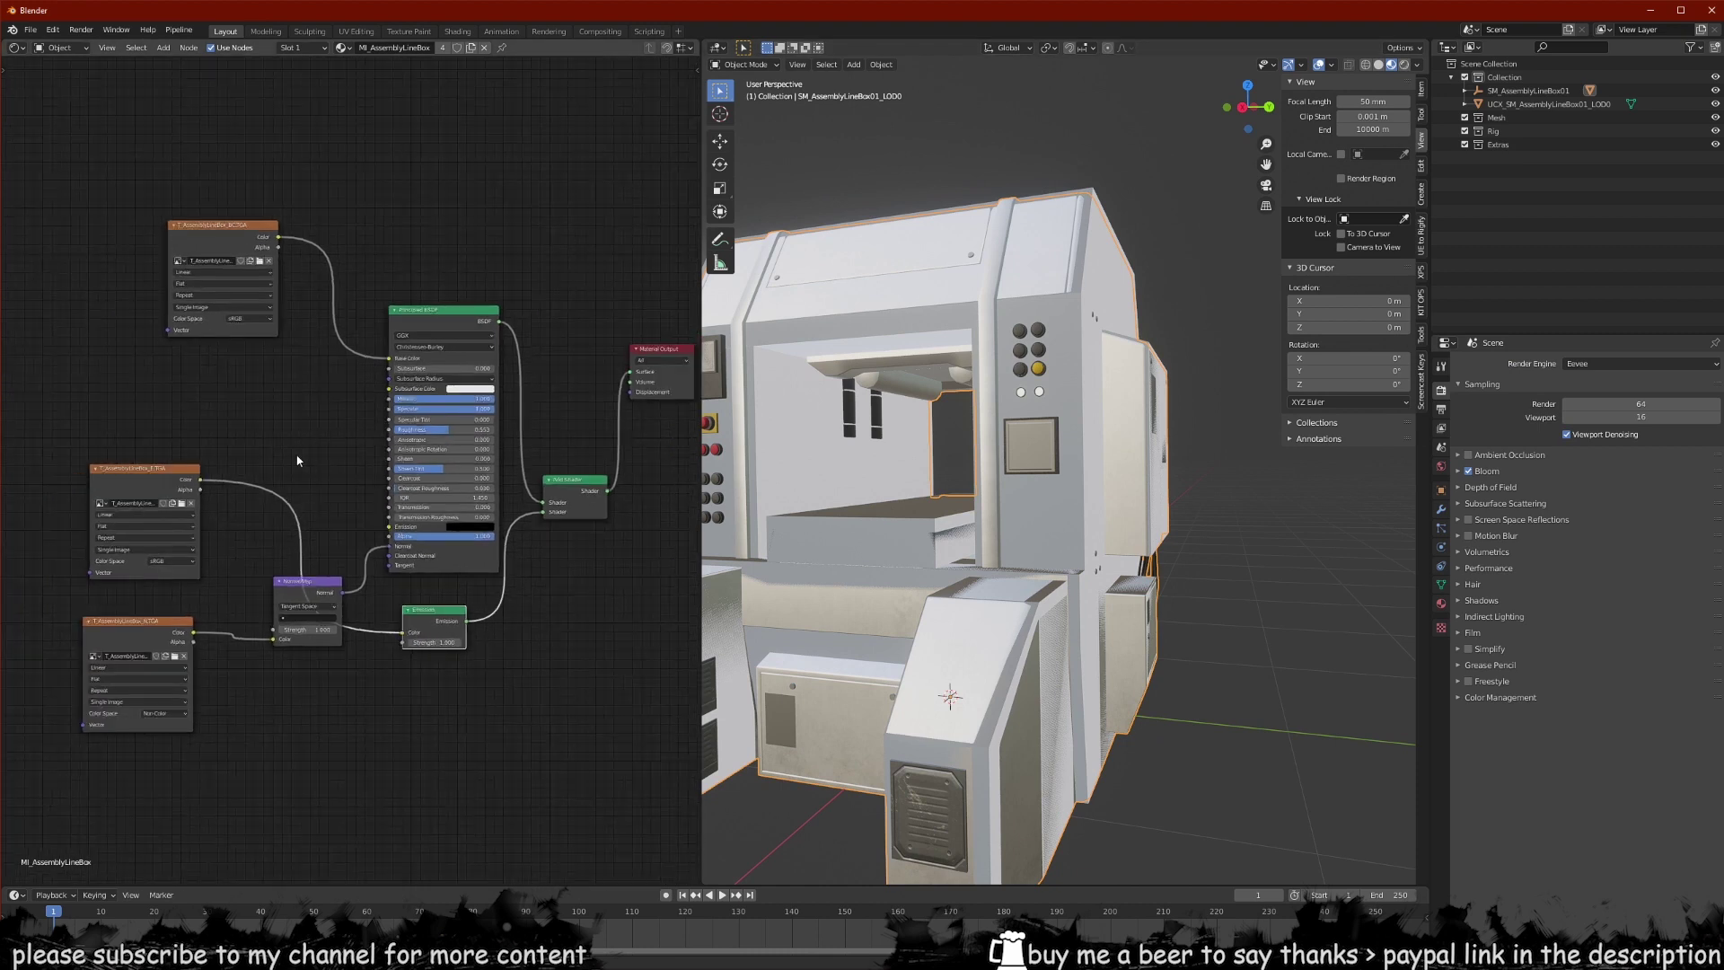
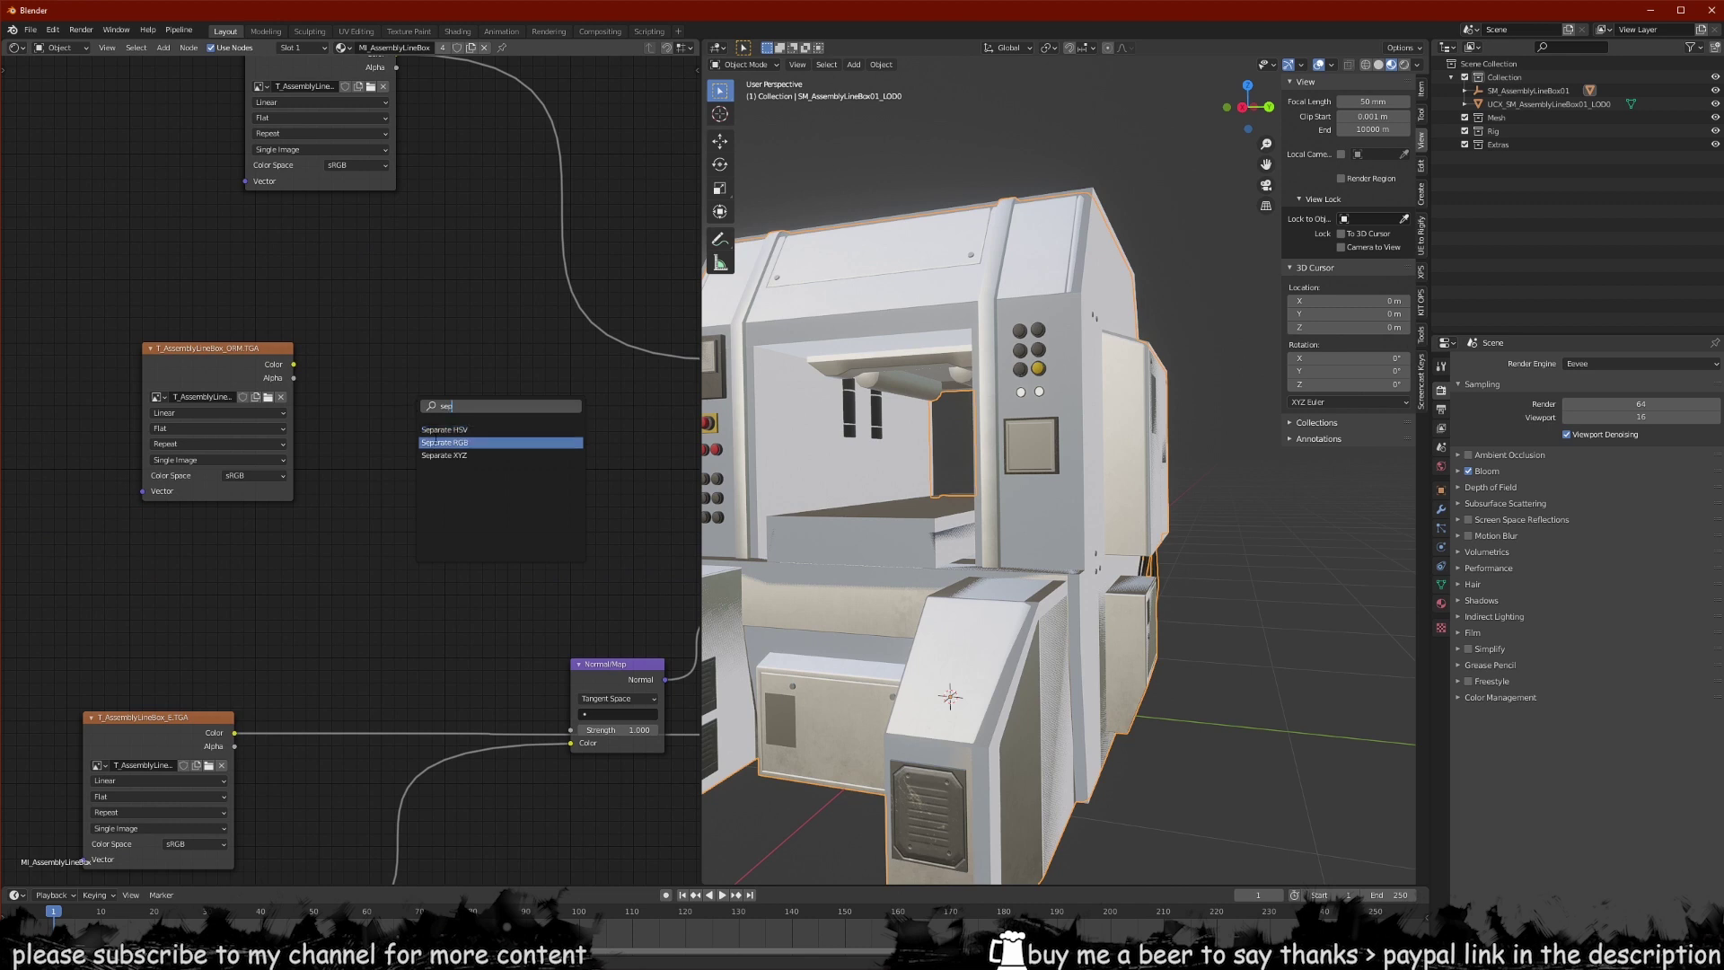
- Add a Separate RGB node beside T_AssemblyLineBox_ORM.TGA and connect the texture's Color output to its Image input
{"action": "left_click", "coordinate": [435, 454]}
{"action": "right_click", "coordinate": [434, 446]}
{"action": "key", "text": "shift+a"}
{"action": "left_click", "coordinate": [429, 418]}
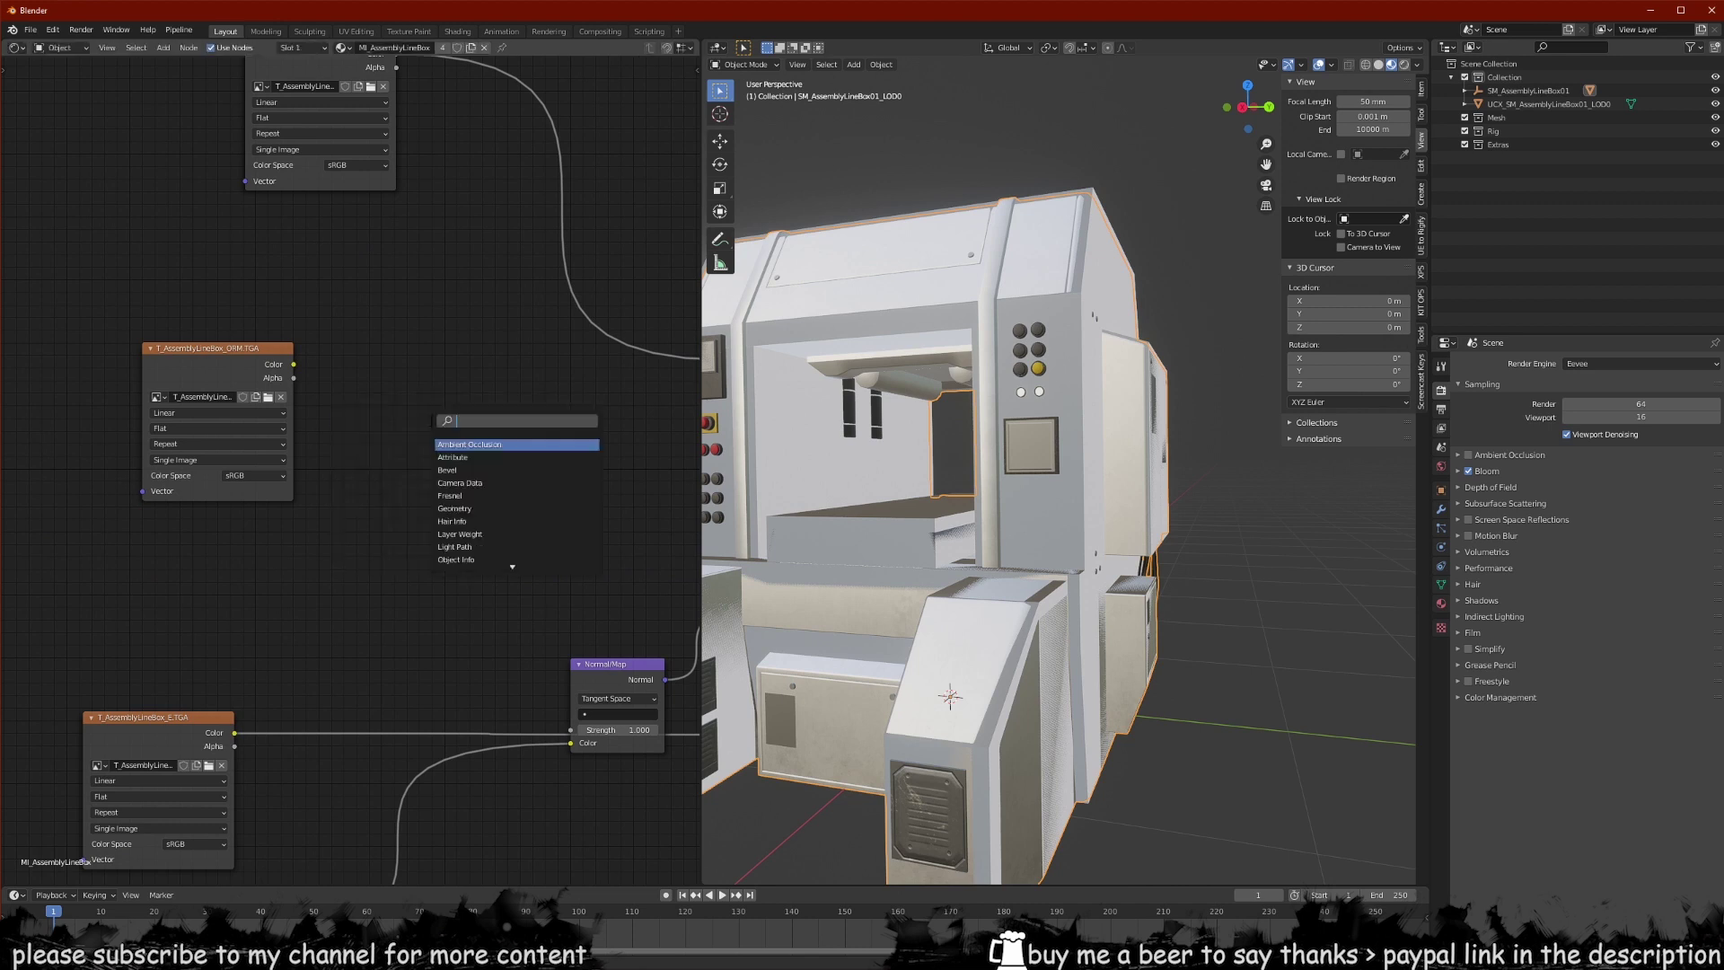
{"action": "type", "text": "sep"}
{"action": "key", "text": "Down"}
{"action": "key", "text": "Return"}
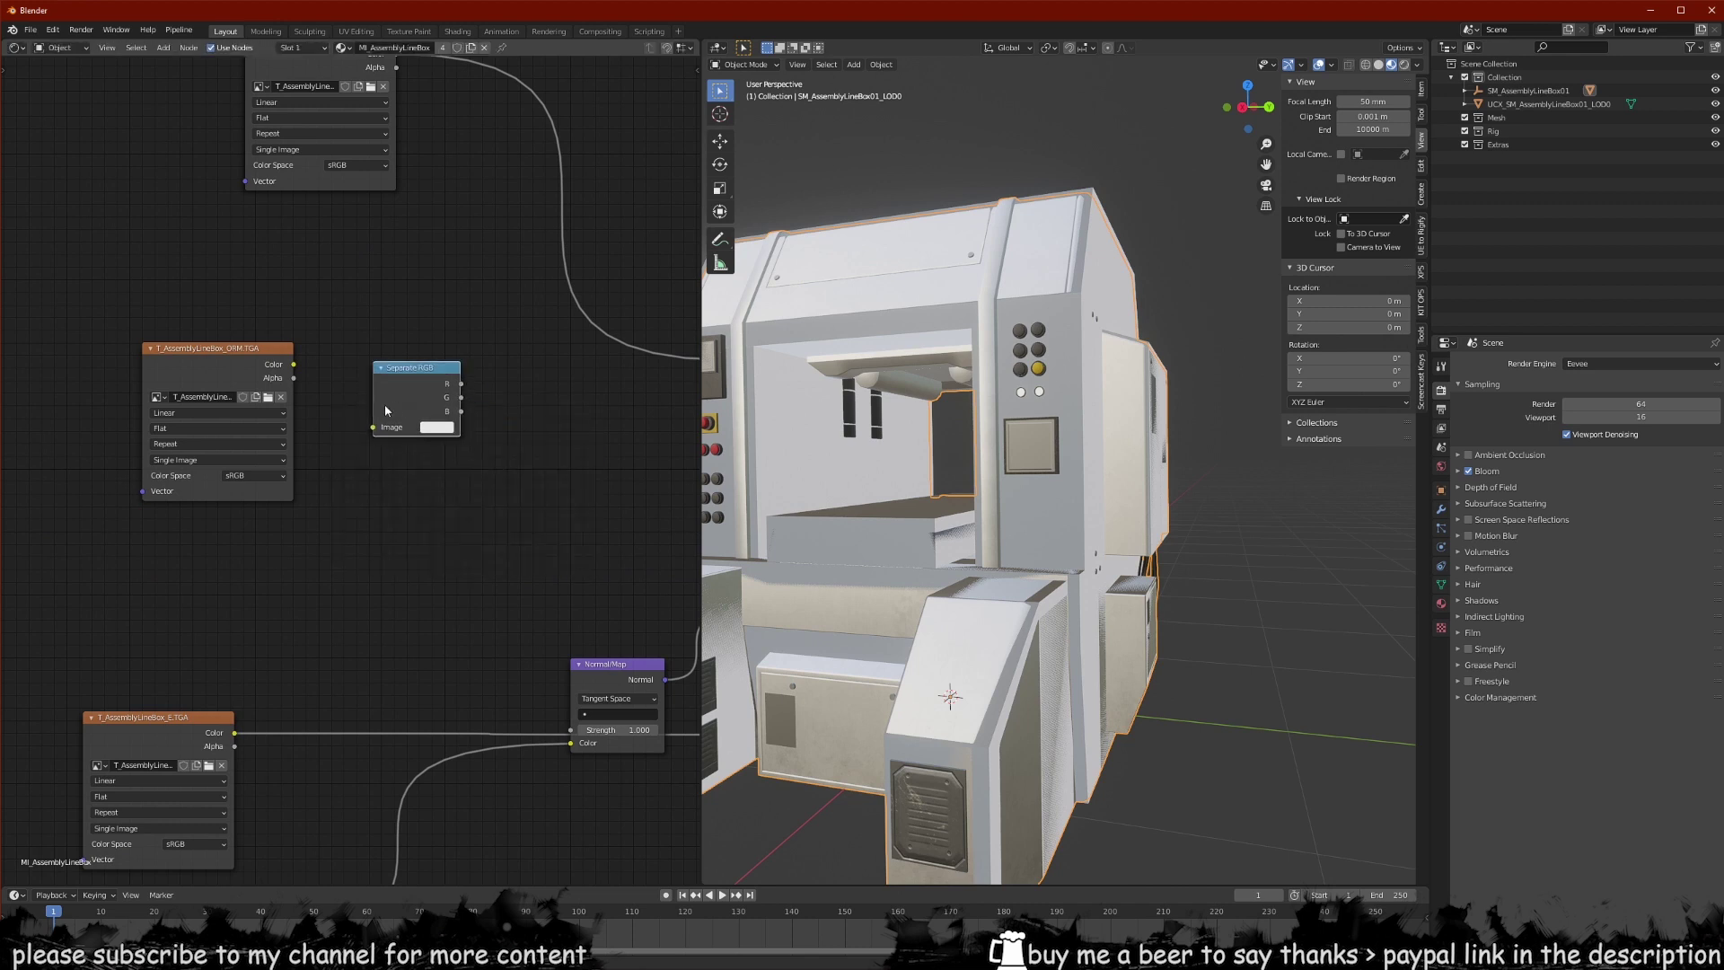
{"action": "mouse_move", "coordinate": [373, 442]}
{"action": "left_mouse_down"}
{"action": "mouse_move", "coordinate": [409, 433]}
{"action": "mouse_move", "coordinate": [364, 432]}
{"action": "left_mouse_up"}
{"action": "middle_click_drag", "start_coordinate": [365, 433], "coordinate": [264, 458]}
{"action": "middle_click_drag", "start_coordinate": [997, 539], "coordinate": [1105, 552]}
{"action": "scroll", "coordinate": [378, 441], "scroll_direction": "up", "scroll_amount": 1}
{"action": "left_click", "coordinate": [378, 441]}
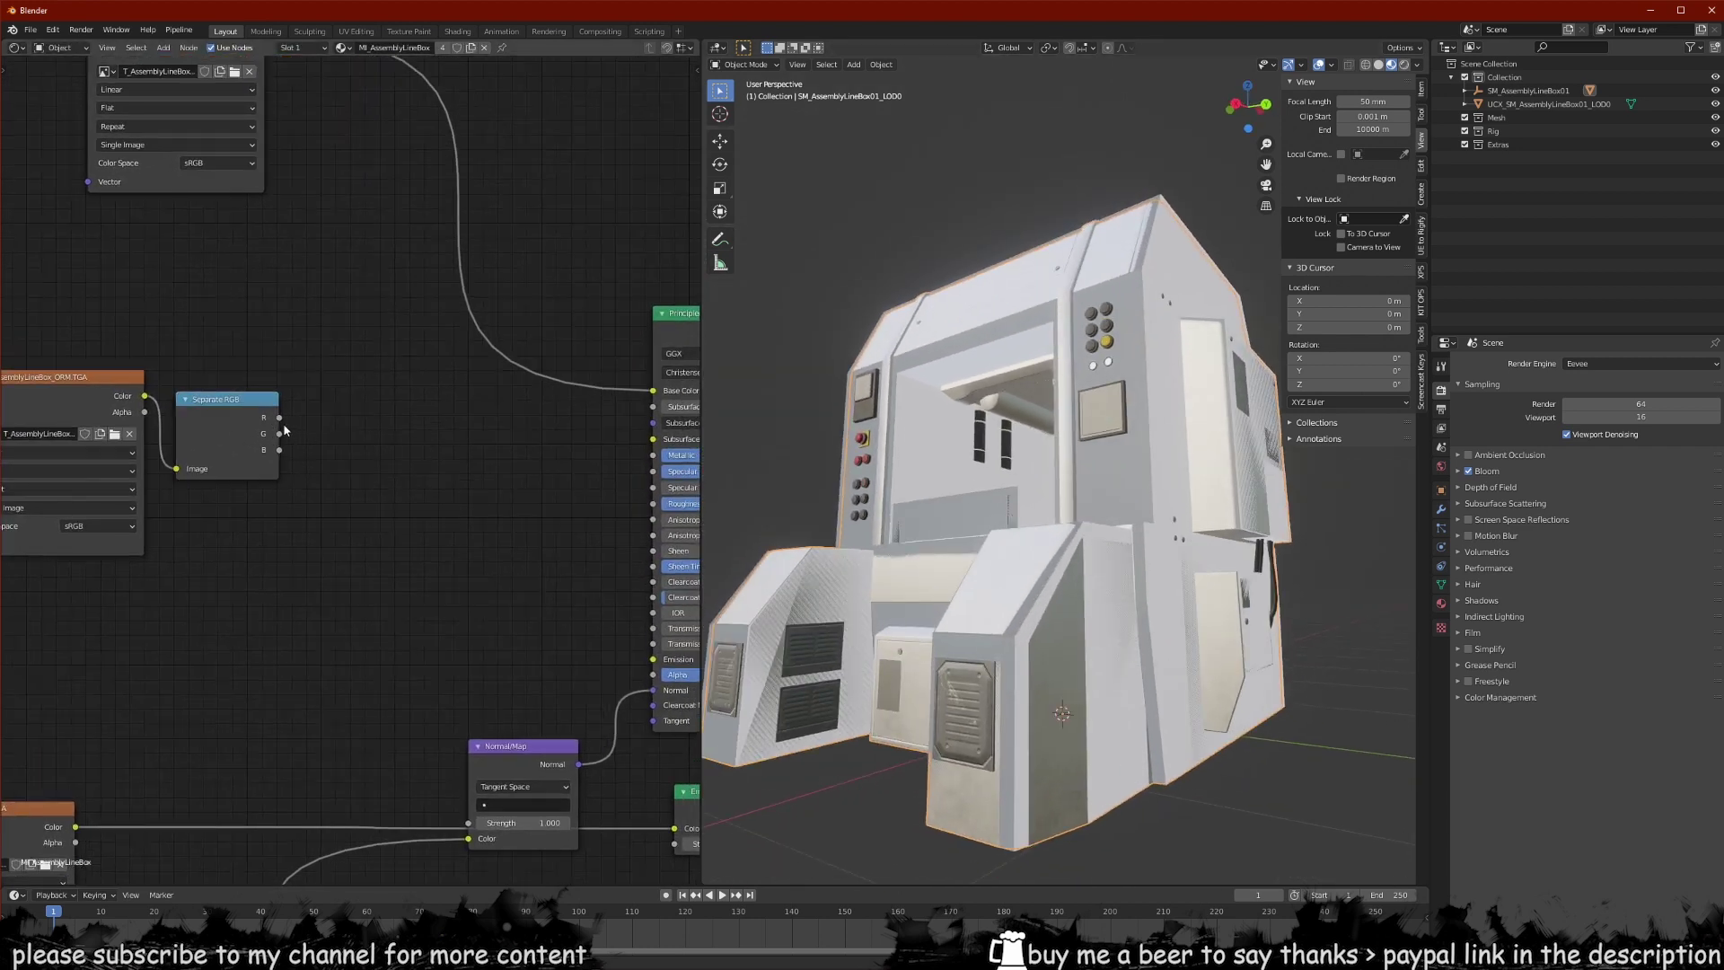
{"action": "left_click_drag", "start_coordinate": [279, 418], "coordinate": [387, 368]}
{"action": "middle_click_drag", "start_coordinate": [342, 394], "coordinate": [367, 402]}
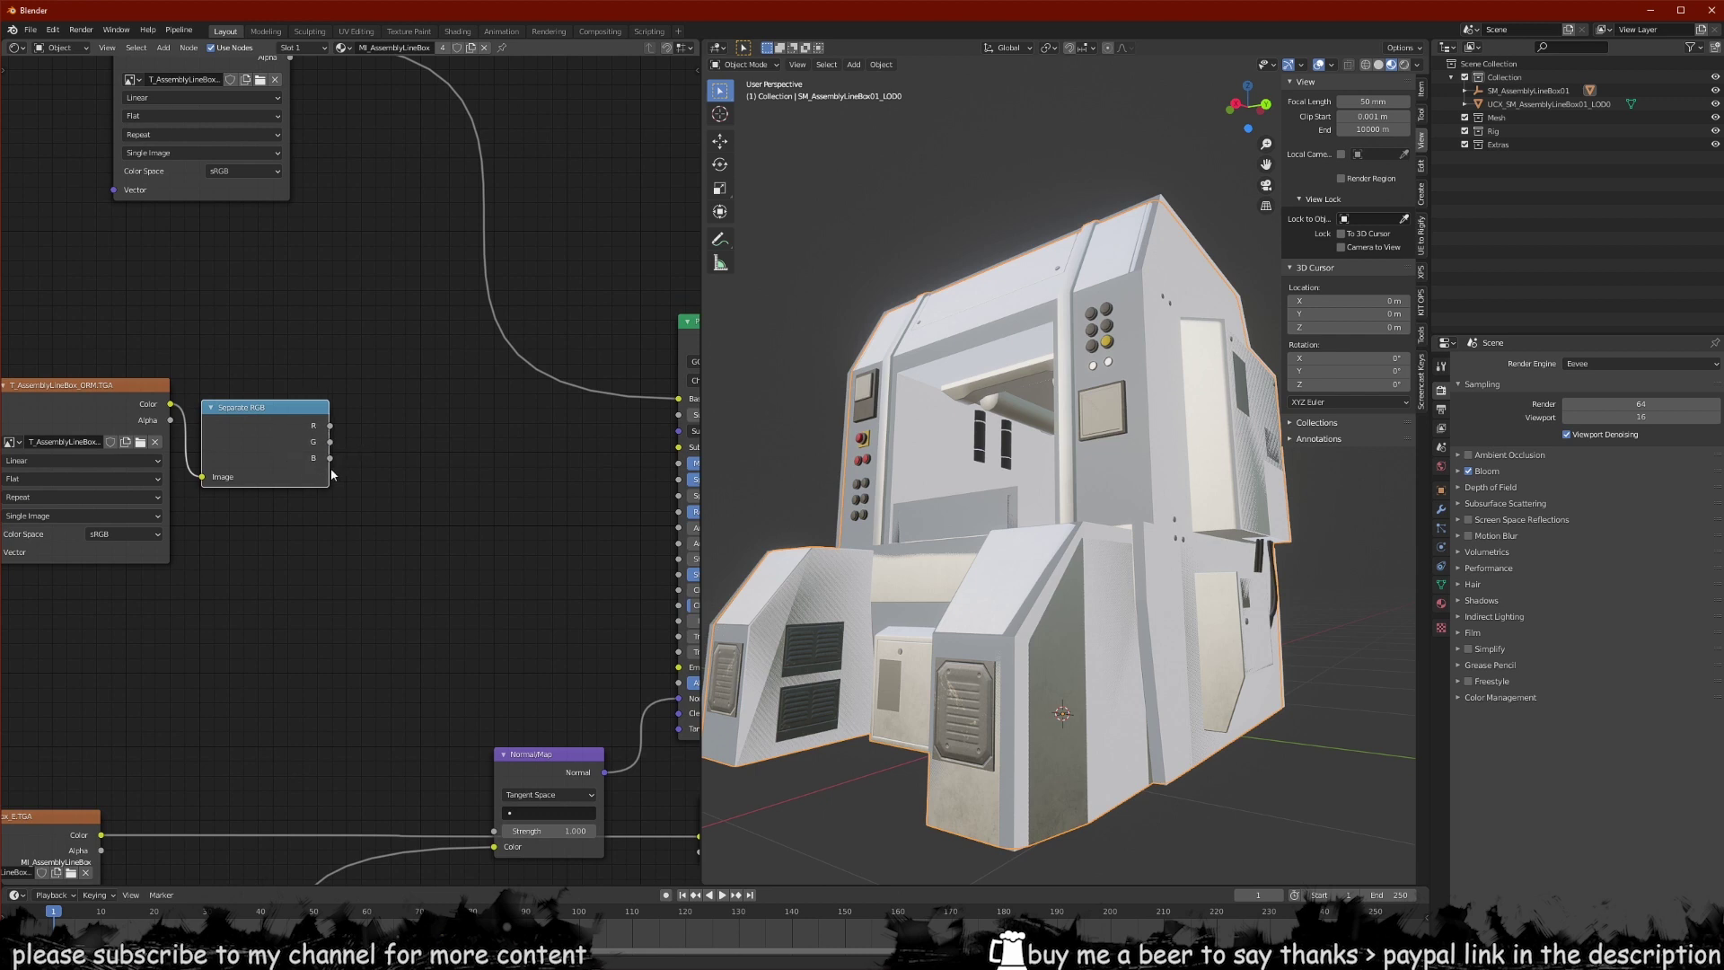
{"action": "left_click_drag", "start_coordinate": [330, 473], "coordinate": [275, 470]}
- Add a MixRGB node beside the Separate RGB node and connect the G output to its Color1 input
{"action": "key", "text": "shift+a"}
{"action": "left_click", "coordinate": [387, 463]}
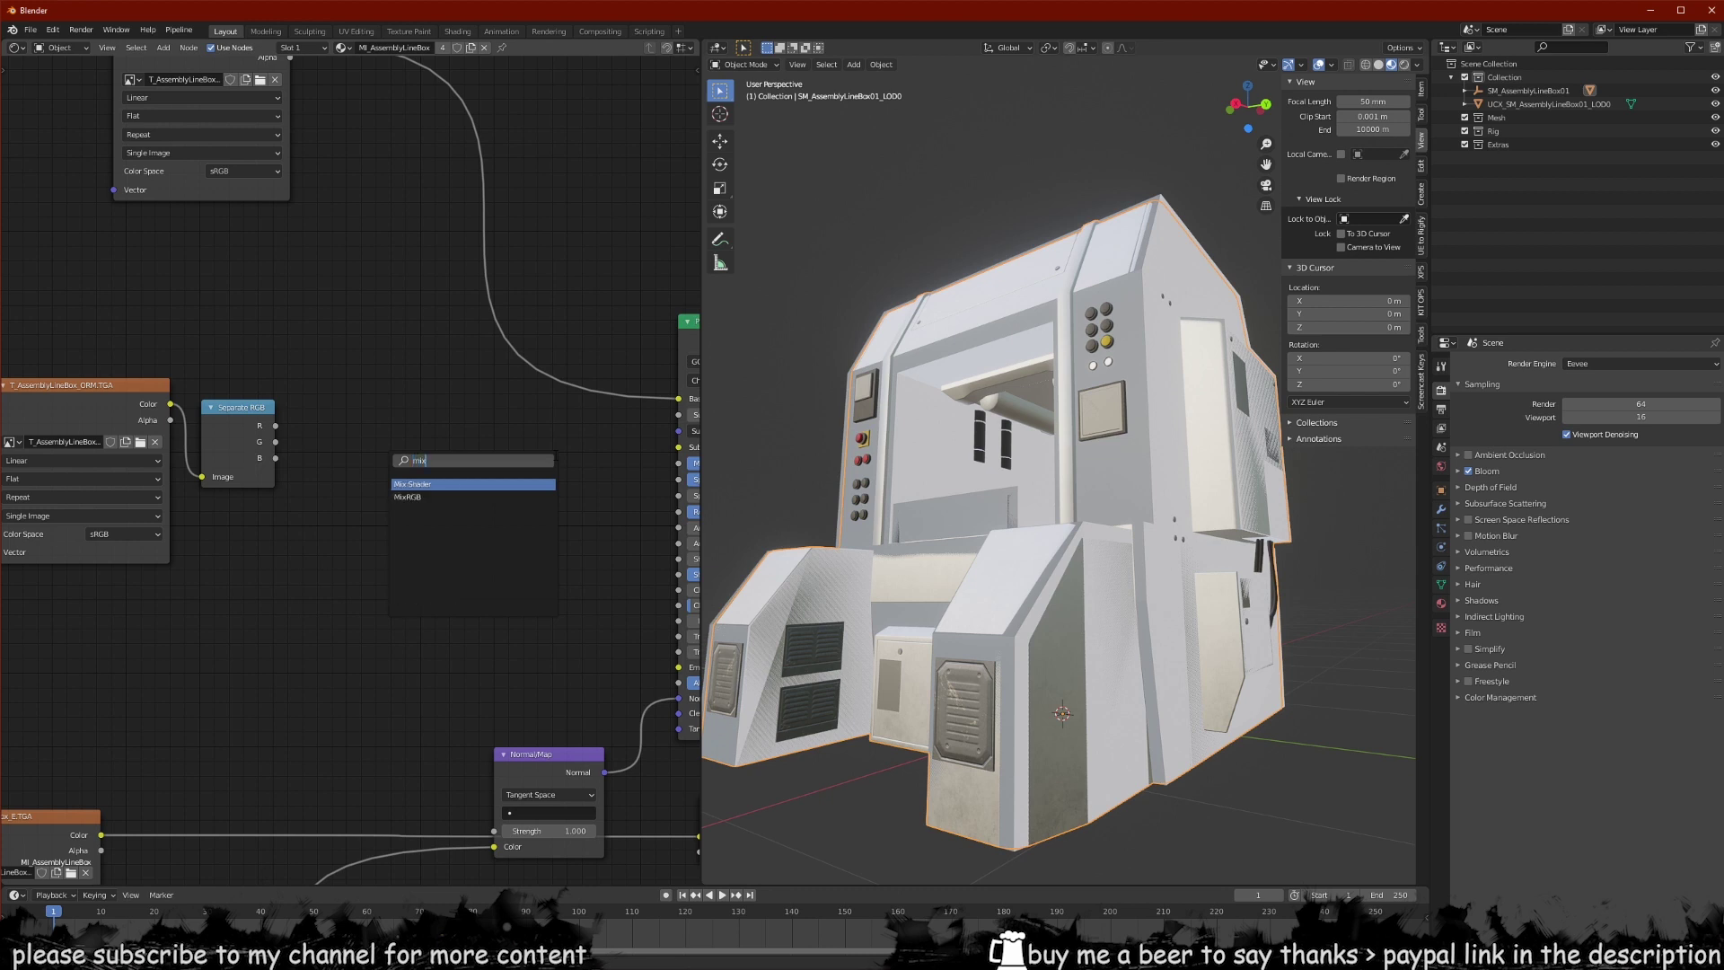
{"action": "key", "text": "Down"}
{"action": "key", "text": "Return"}
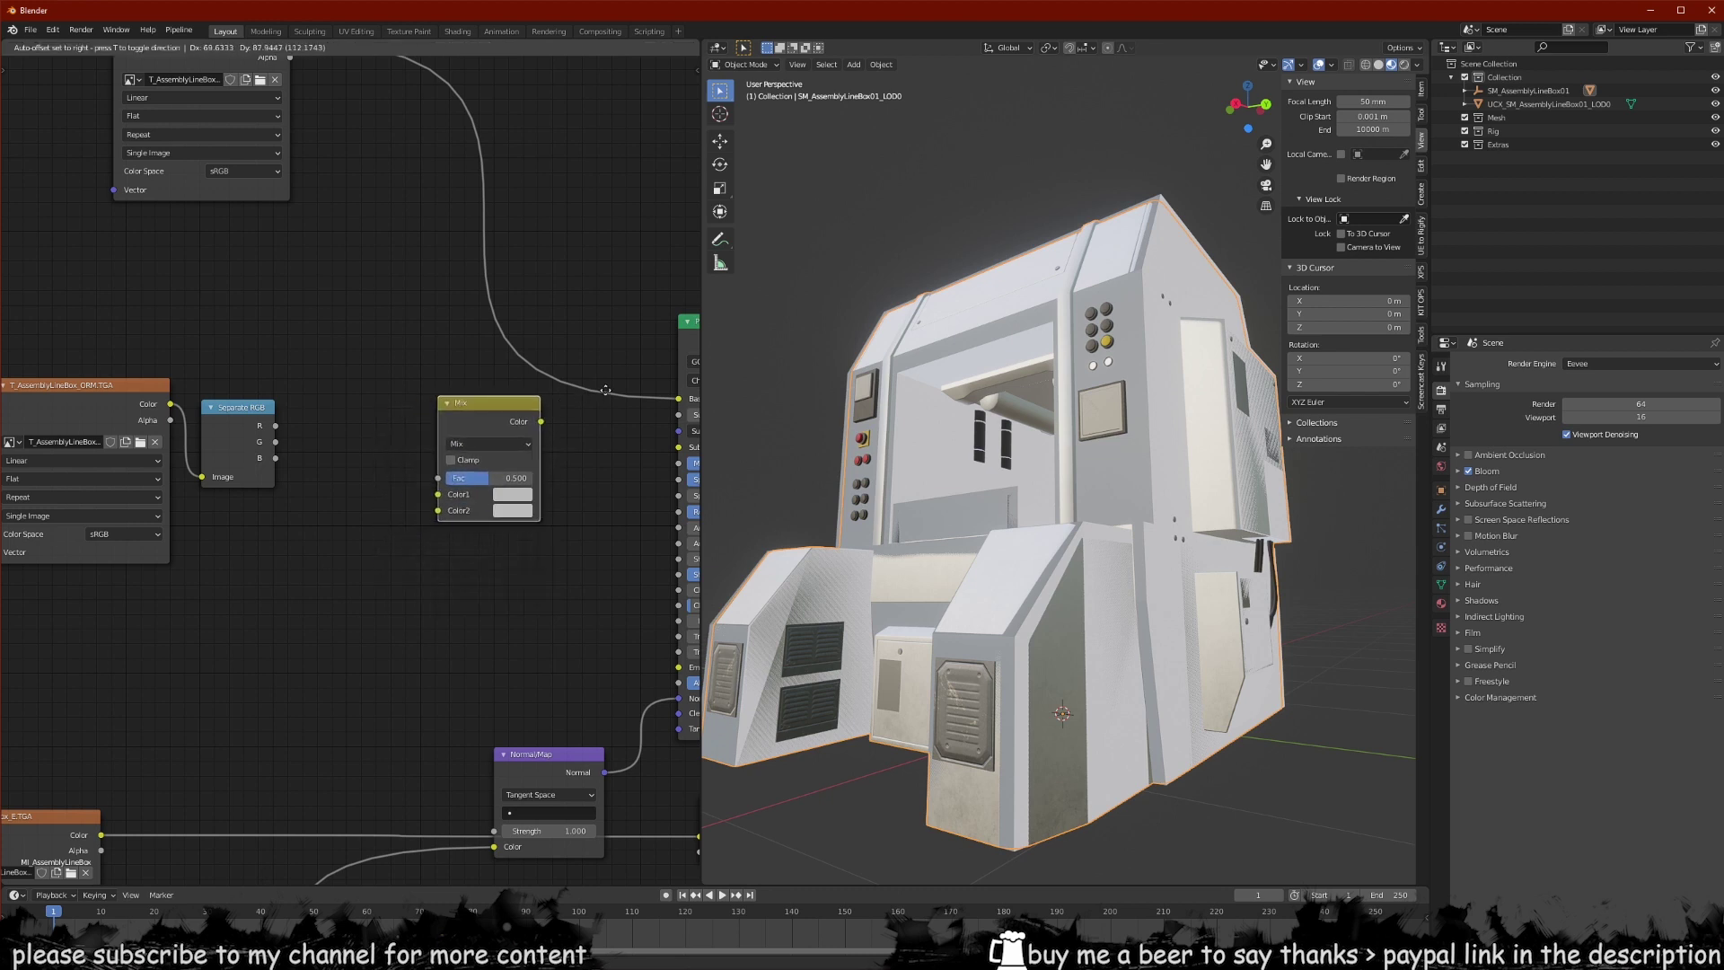
{"action": "left_click", "coordinate": [605, 390]}
{"action": "middle_click_drag", "start_coordinate": [356, 529], "coordinate": [319, 523]}
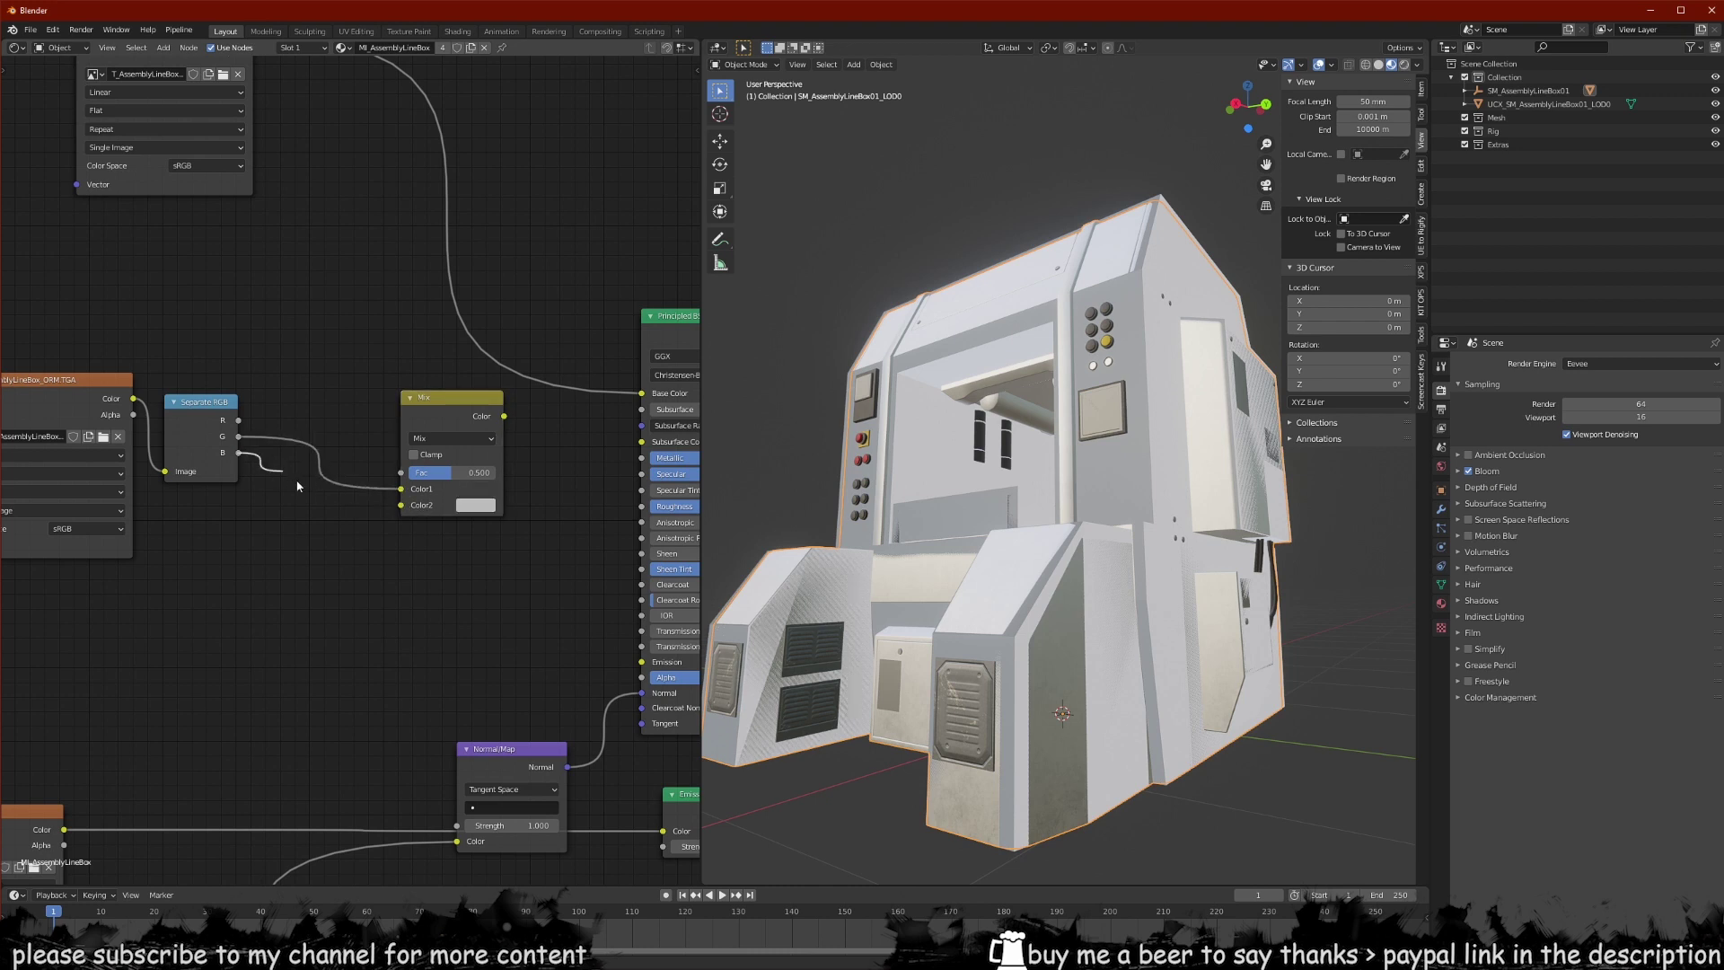
- Connect the Separate RGB node's B output to the Mix node's Color2 input and the Mix node's Color output to Roughness
{"action": "middle_click_drag", "start_coordinate": [387, 534], "coordinate": [251, 522]}
{"action": "left_click_drag", "start_coordinate": [318, 400], "coordinate": [234, 390]}
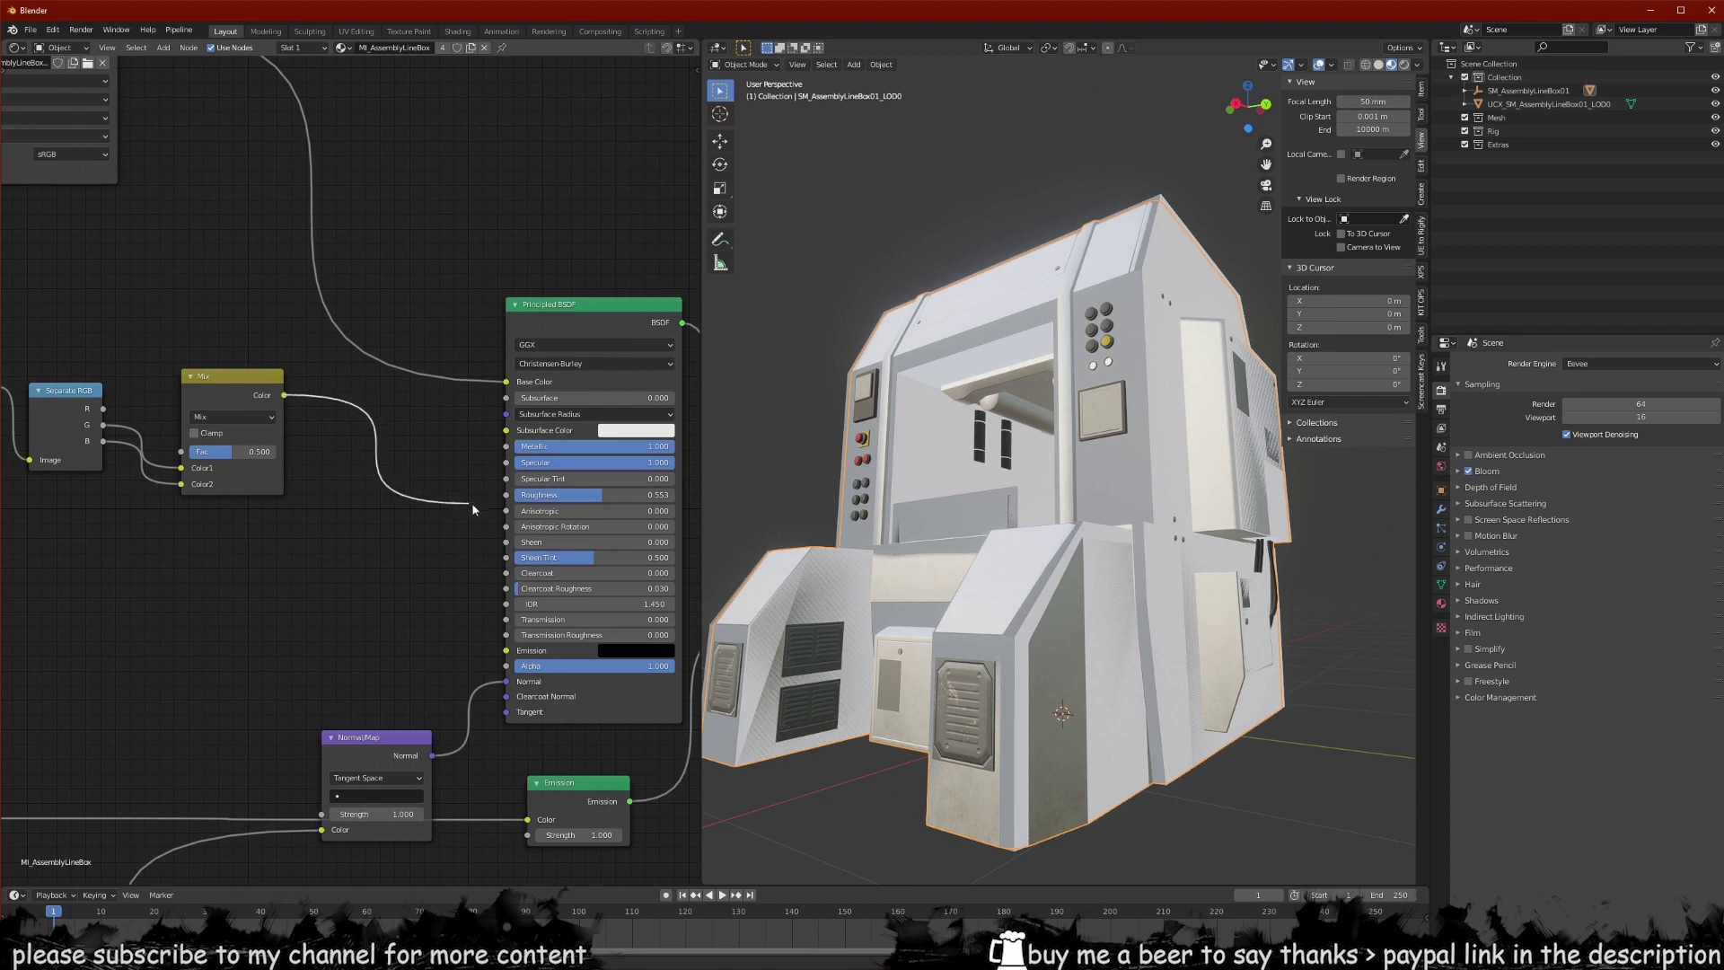
{"action": "left_click_drag", "start_coordinate": [514, 502], "coordinate": [512, 497]}
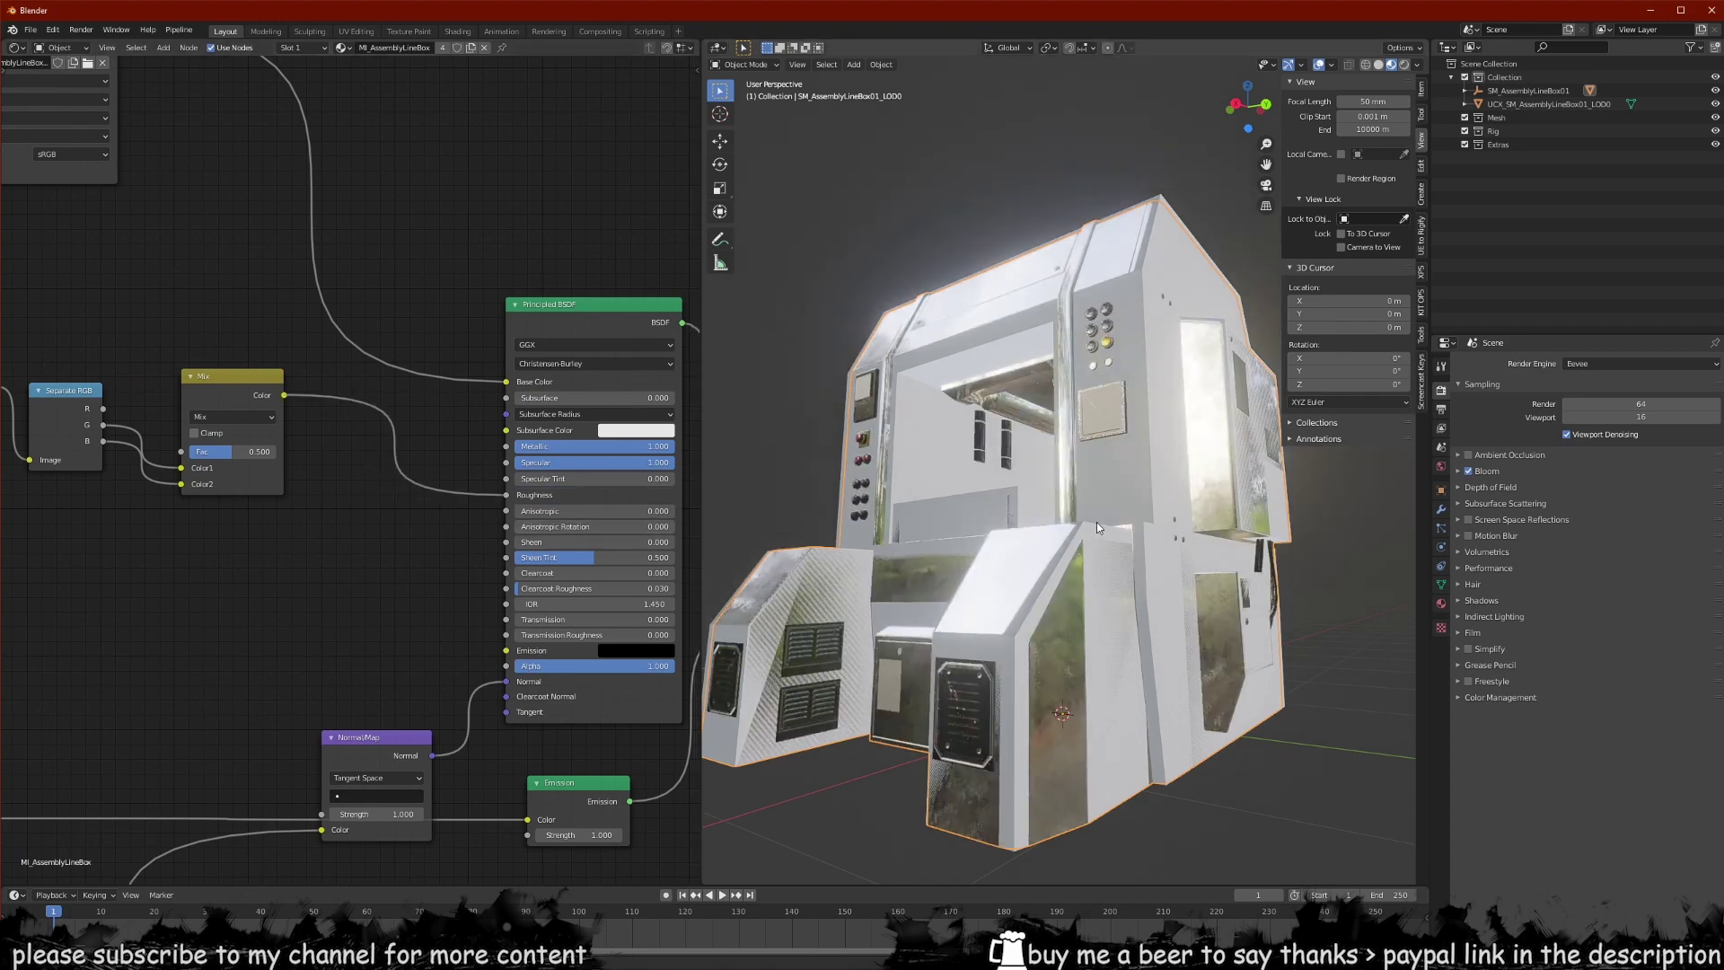
- Delete the UCX_SM_AssemblyLineBox01_LOD0 collision mesh that overlaps the machine
{"action": "scroll", "coordinate": [1097, 521], "scroll_direction": "down", "scroll_amount": 8}
{"action": "middle_click_drag", "start_coordinate": [1042, 487], "coordinate": [990, 371]}
{"action": "scroll", "coordinate": [1040, 514], "scroll_direction": "up", "scroll_amount": 6}
{"action": "left_click", "coordinate": [1076, 474]}
{"action": "scroll", "coordinate": [990, 372], "scroll_direction": "up", "scroll_amount": 4}
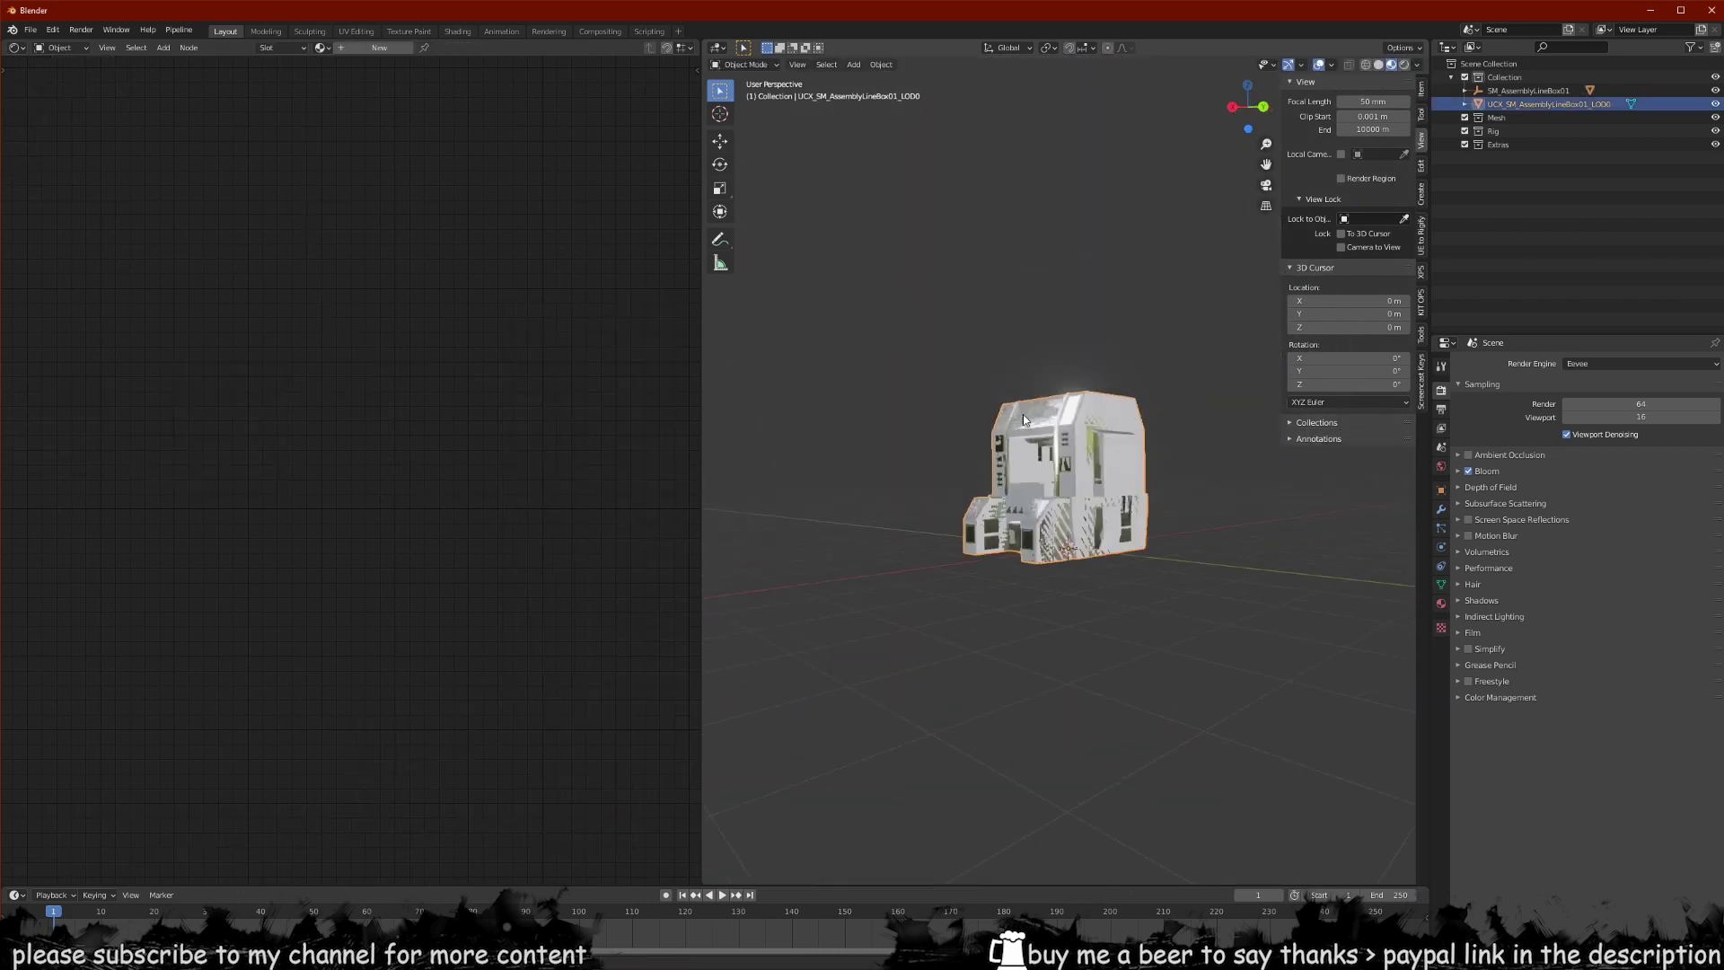
{"action": "key", "text": "g"}
{"action": "left_click", "coordinate": [889, 454]}
{"action": "key", "text": "Delete"}
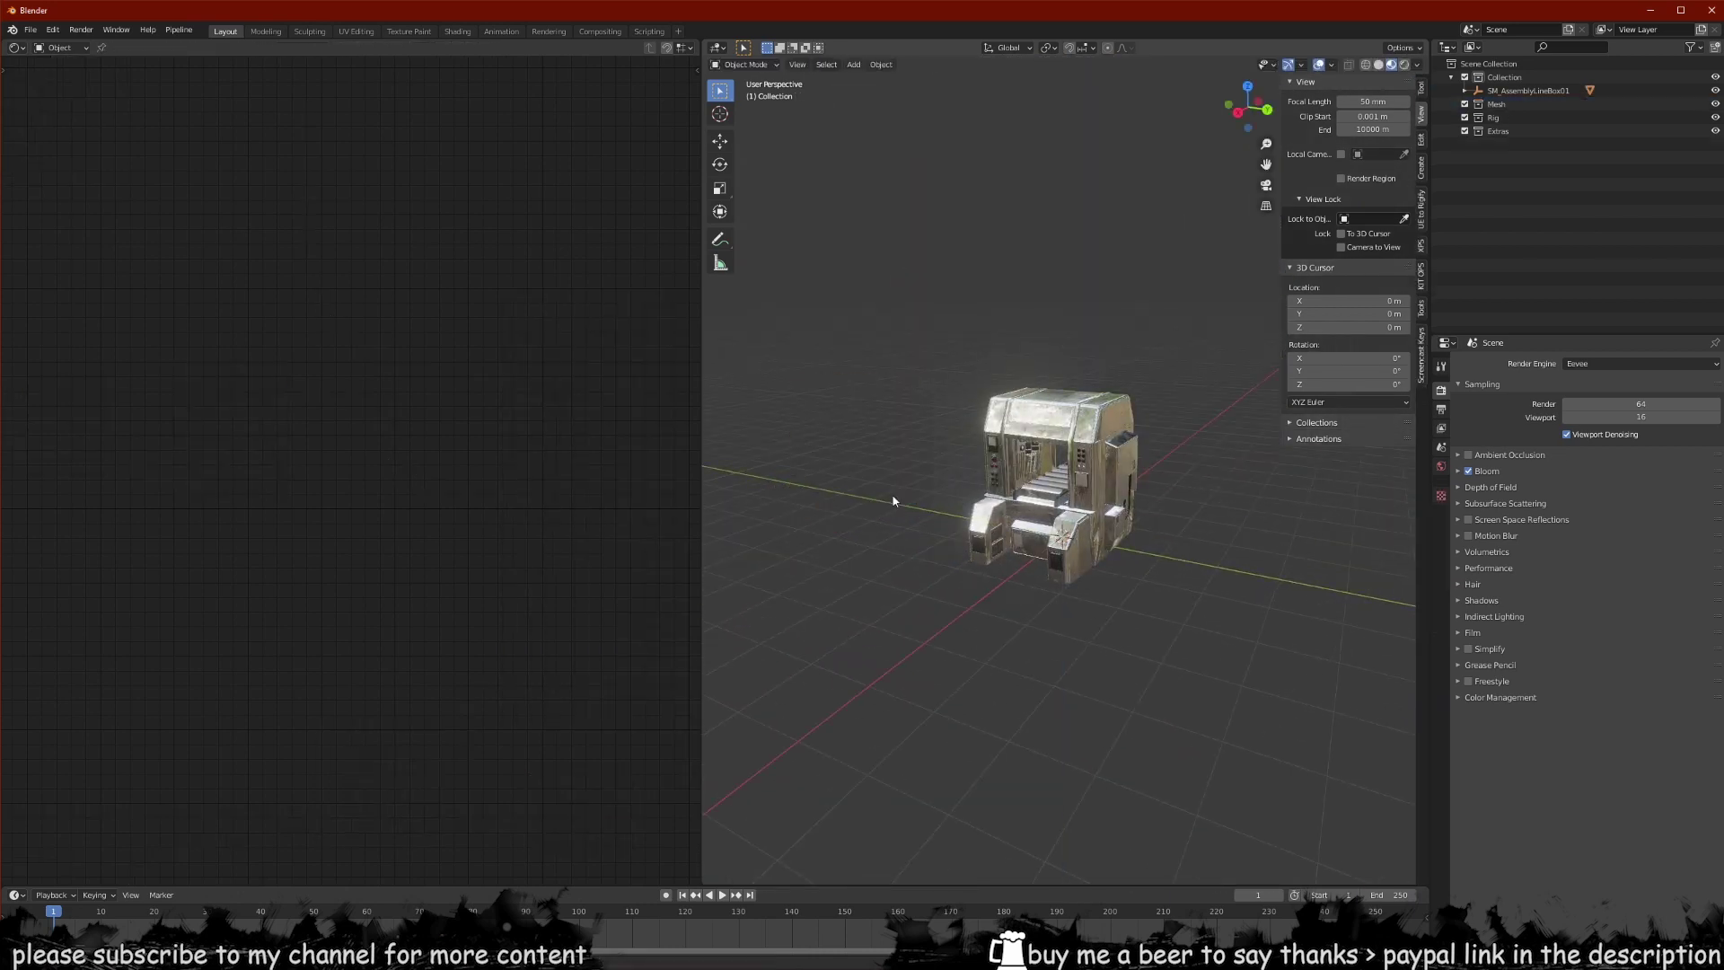
- Select the assembly line machine mesh and examine the reflections on its side panel
{"action": "scroll", "coordinate": [1162, 424], "scroll_direction": "up", "scroll_amount": 5}
{"action": "left_click", "coordinate": [1068, 380]}
{"action": "scroll", "coordinate": [993, 370], "scroll_direction": "up", "scroll_amount": 4}
{"action": "middle_click_drag", "start_coordinate": [994, 370], "coordinate": [1022, 329]}
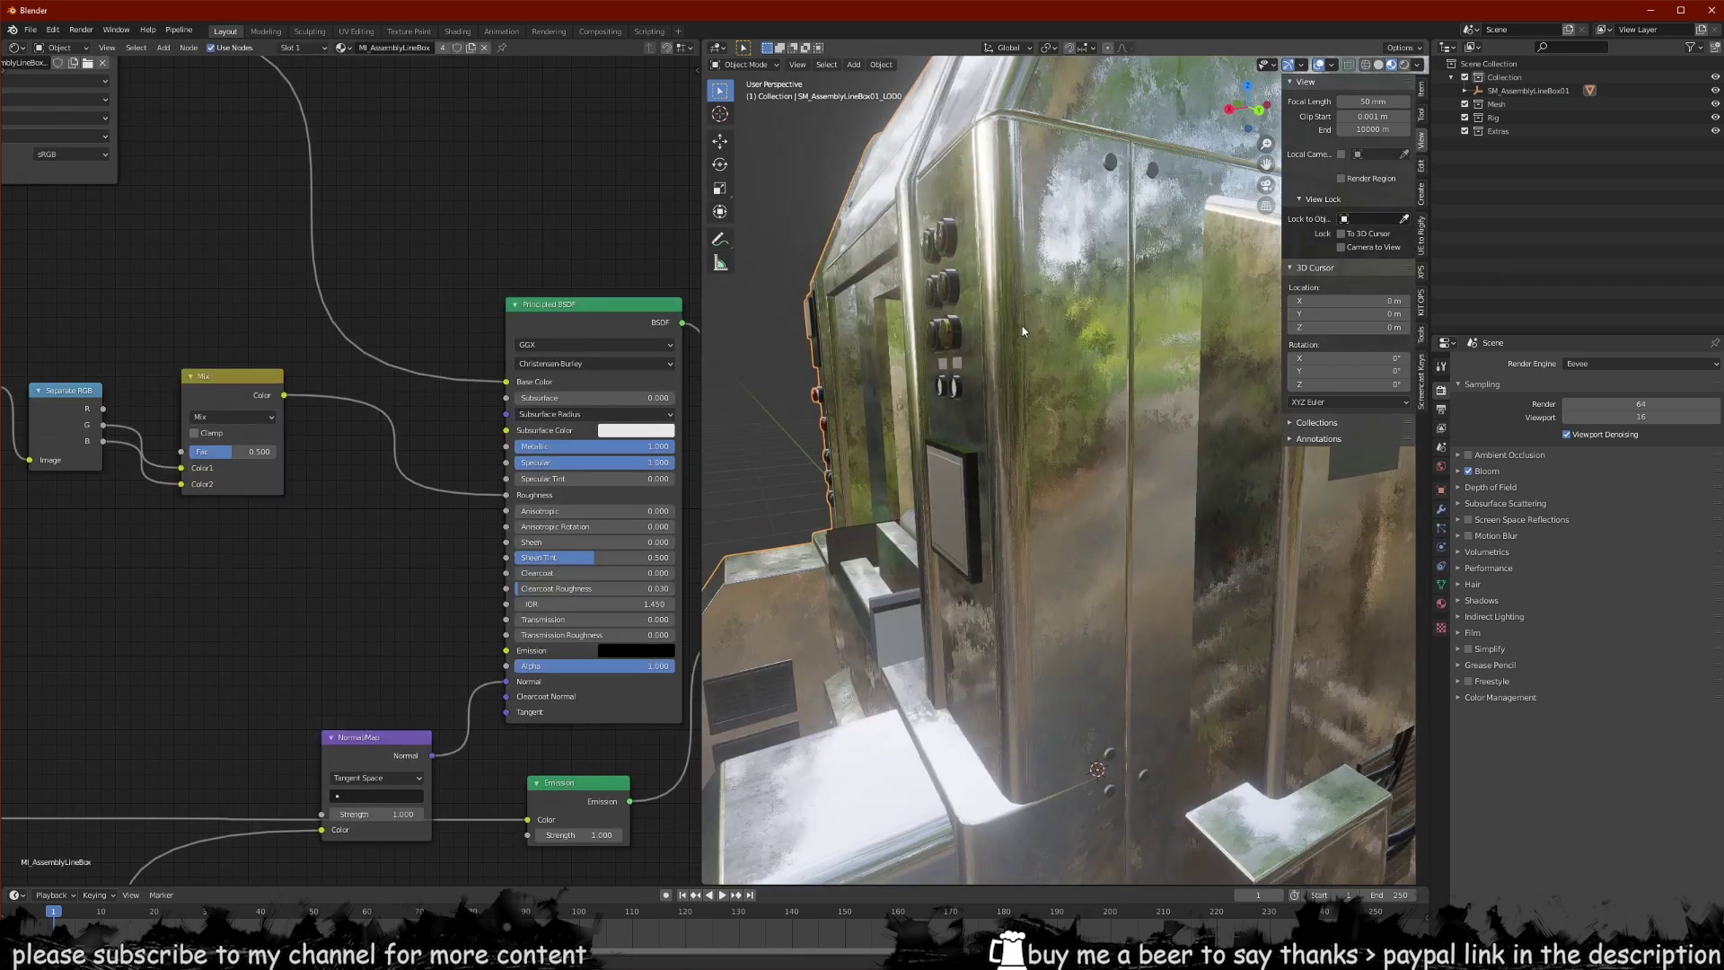
- Lower the Mix node's factor to 0.200 while checking the machine's metal reflections
{"action": "middle_click_drag", "start_coordinate": [300, 497], "coordinate": [385, 539]}
{"action": "mouse_move", "coordinate": [326, 496]}
{"action": "left_mouse_down"}
{"action": "mouse_move", "coordinate": [366, 495]}
{"action": "mouse_move", "coordinate": [294, 495]}
{"action": "left_mouse_up"}
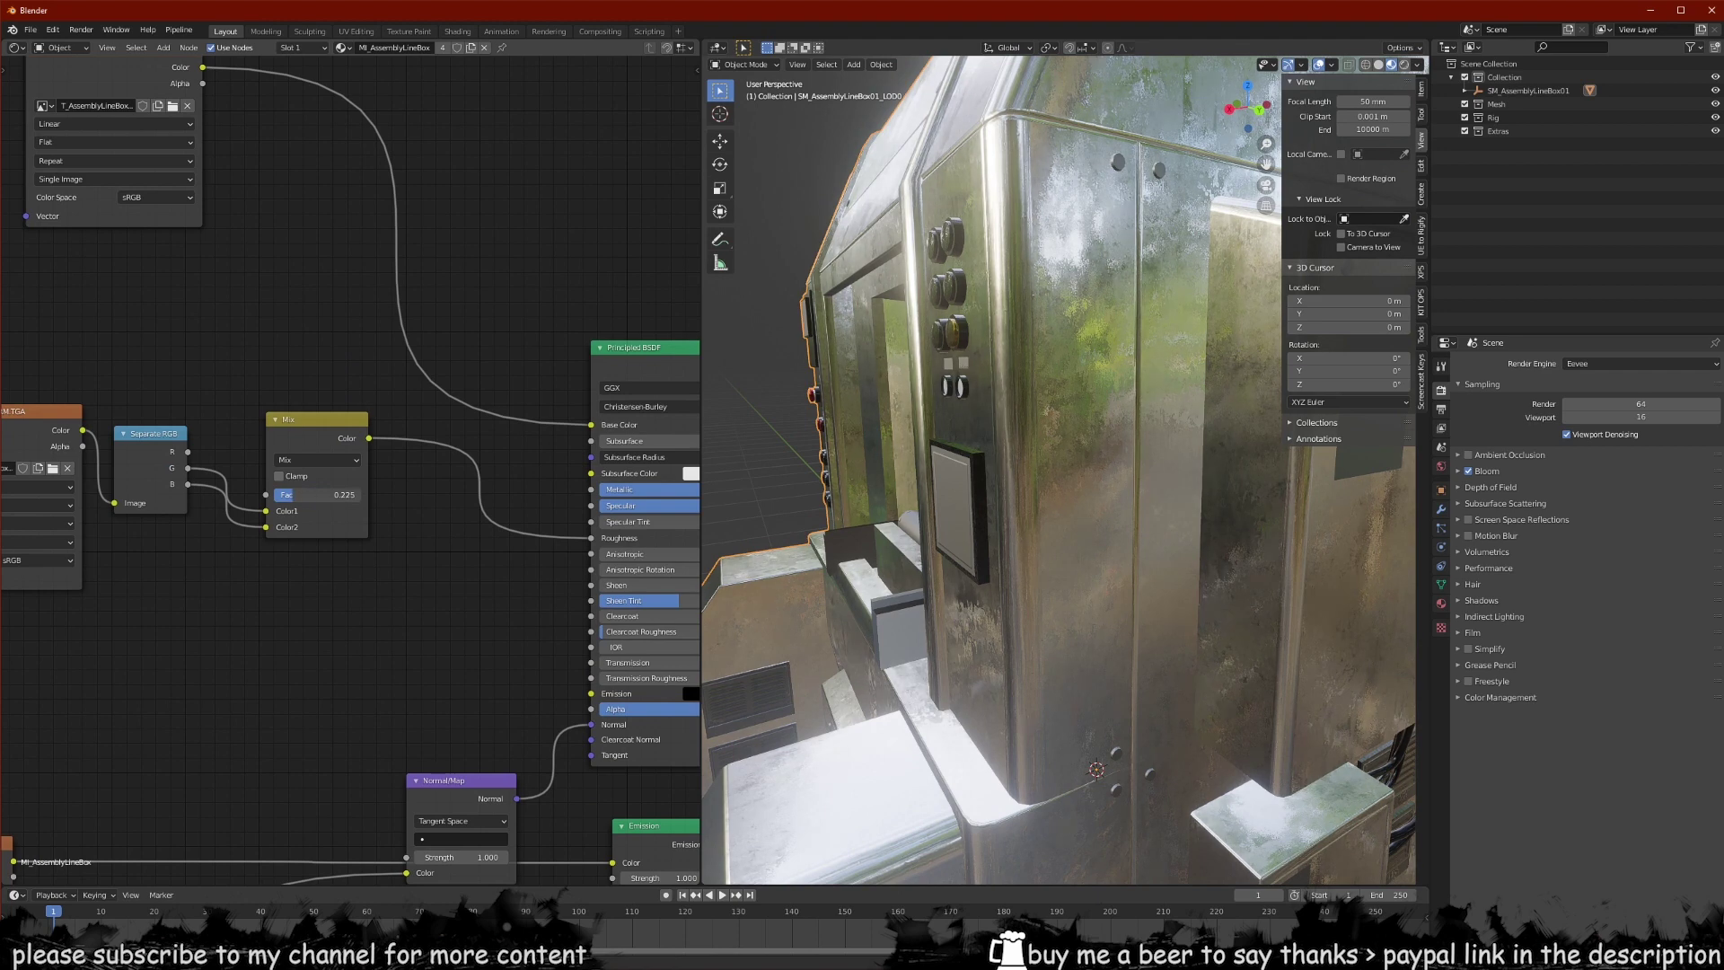
{"action": "scroll", "coordinate": [895, 433], "scroll_direction": "down", "scroll_amount": 3}
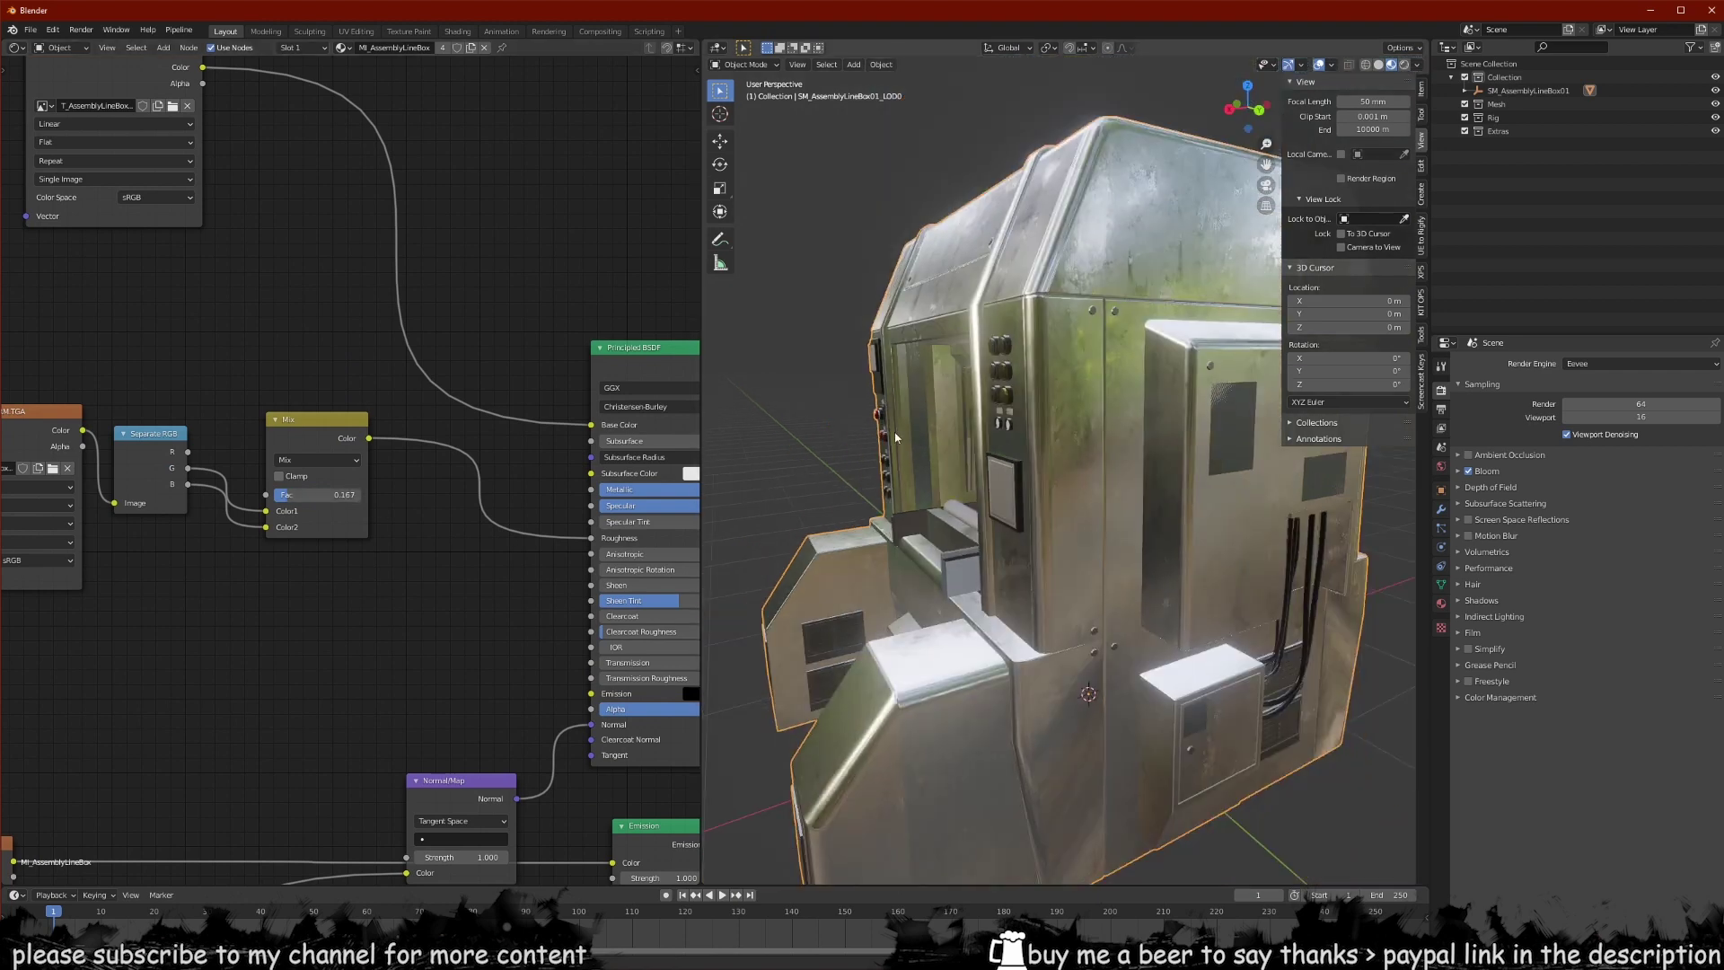
{"action": "middle_click_drag", "start_coordinate": [894, 433], "coordinate": [924, 401]}
{"action": "scroll", "coordinate": [923, 401], "scroll_direction": "up", "scroll_amount": 3}
{"action": "scroll", "coordinate": [907, 600], "scroll_direction": "up", "scroll_amount": 3}
{"action": "middle_click_drag", "start_coordinate": [938, 180], "coordinate": [960, 485], "text": "shift"}
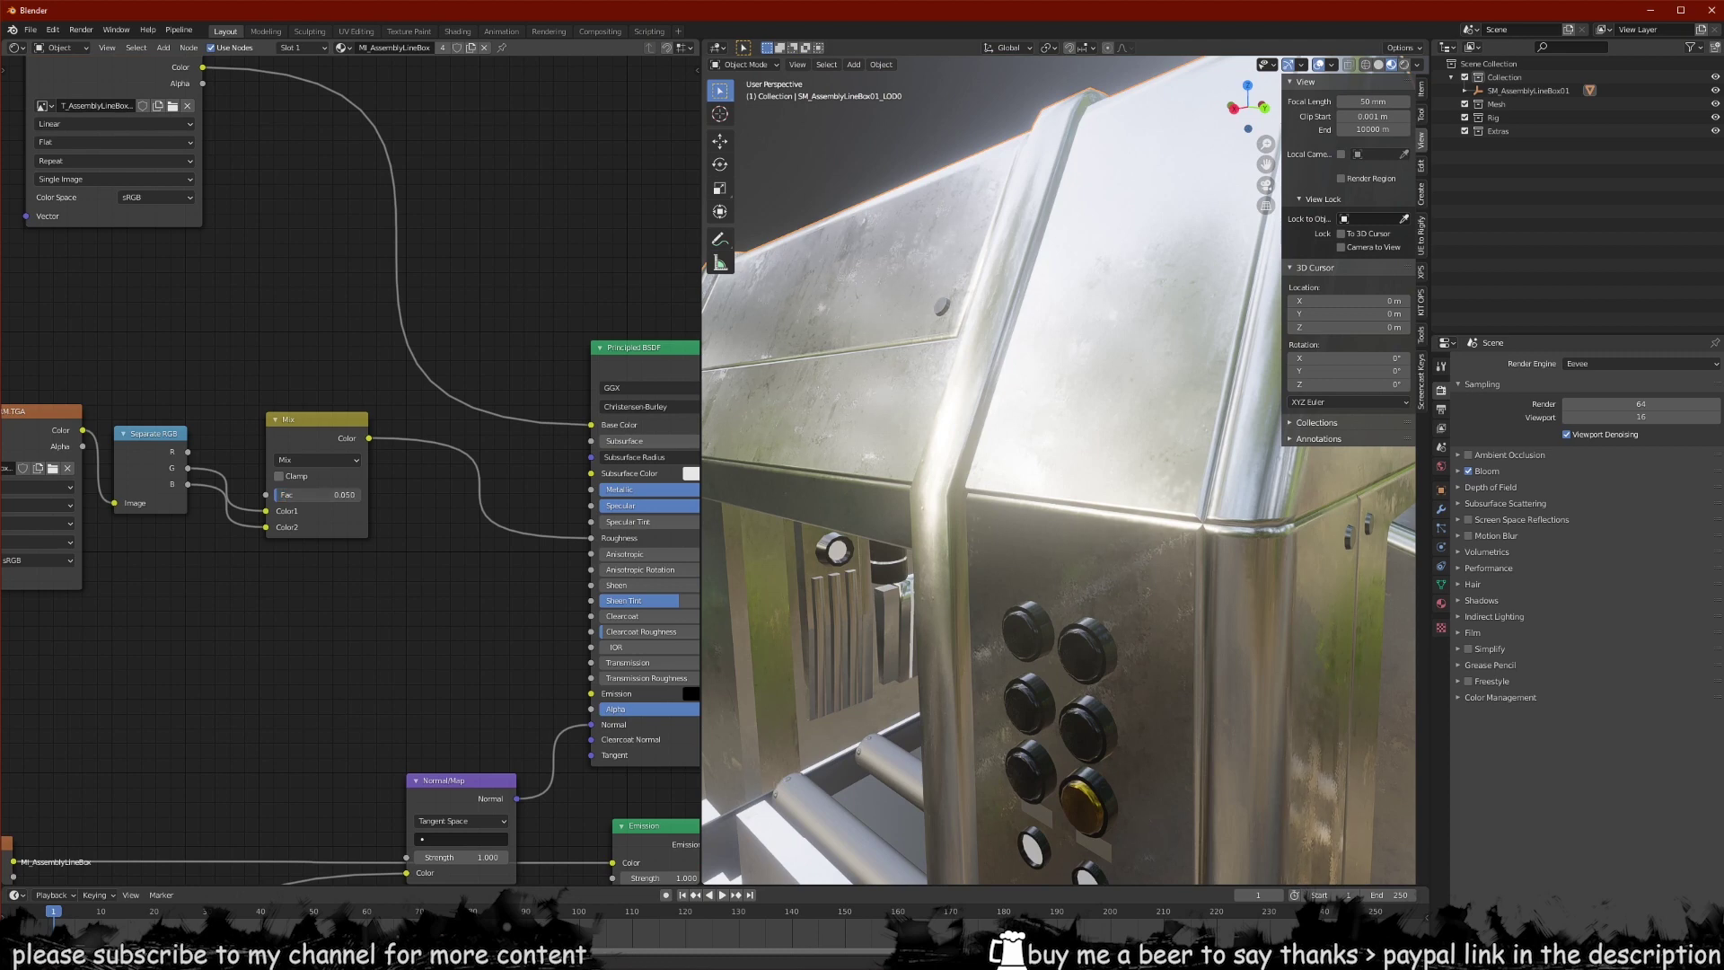
{"action": "left_click_drag", "start_coordinate": [278, 495], "coordinate": [291, 495]}
{"action": "scroll", "coordinate": [218, 563], "scroll_direction": "down", "scroll_amount": 1}
{"action": "middle_click_drag", "start_coordinate": [217, 563], "coordinate": [285, 448]}
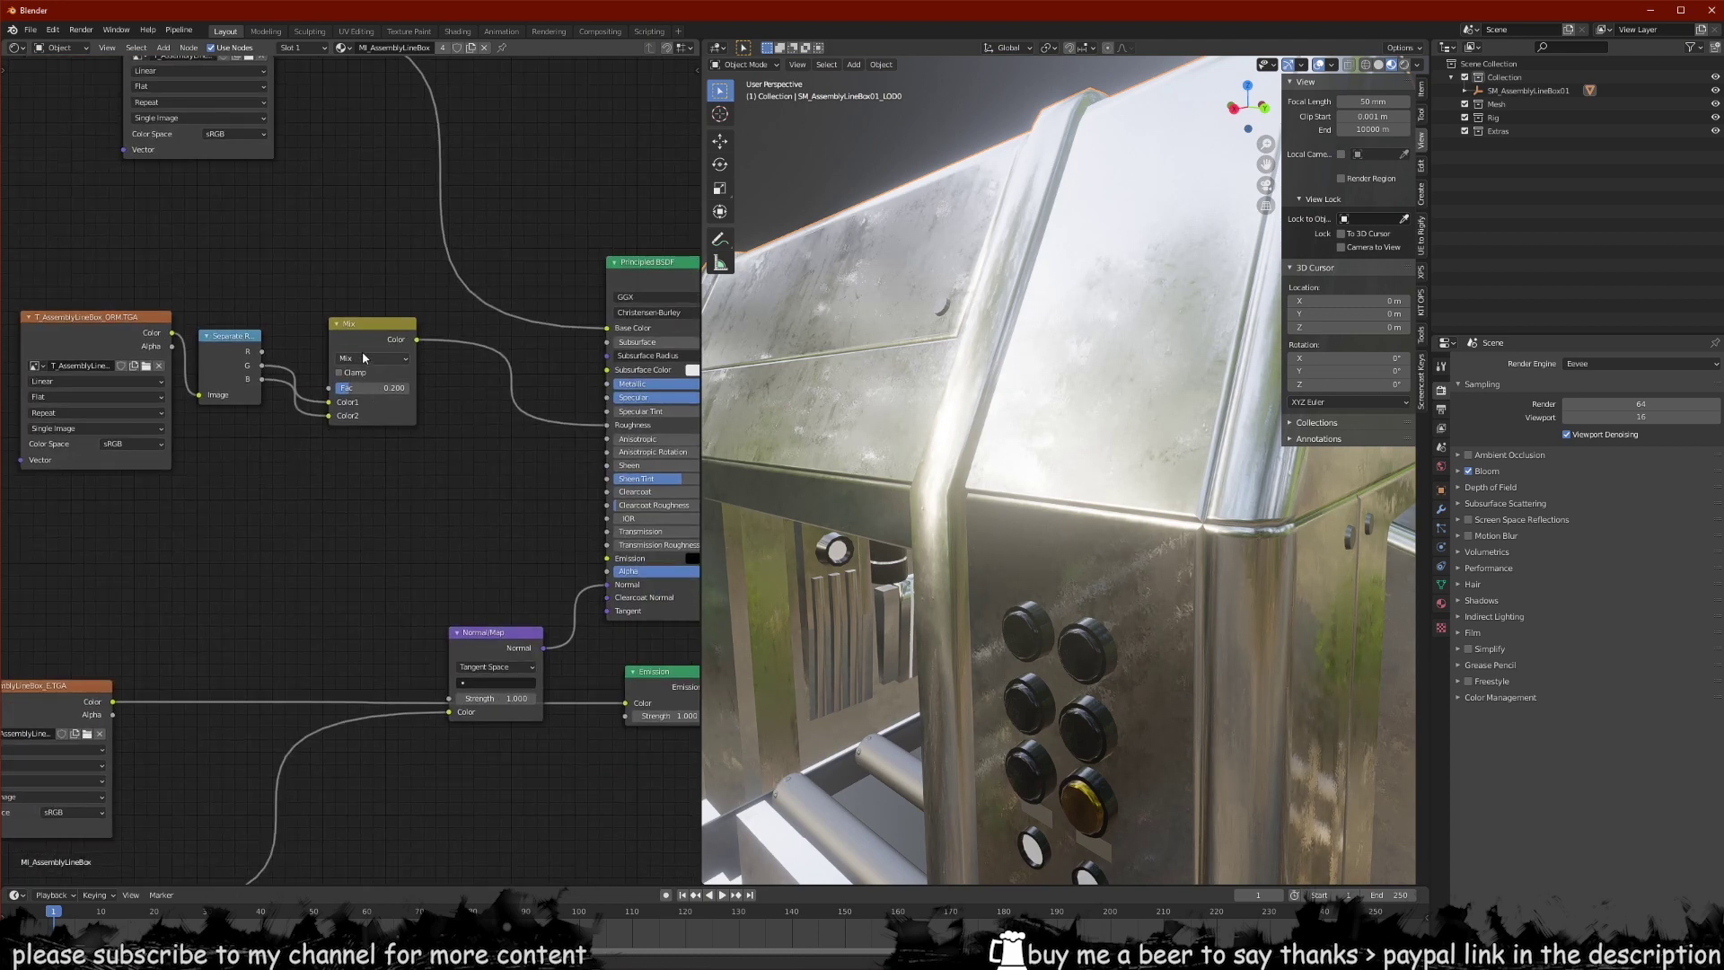
- Try the Multiply blending mode on the Mix node, return it to Mix and examine the machine's surface
{"action": "left_click_drag", "start_coordinate": [359, 347], "coordinate": [383, 350]}
{"action": "left_click", "coordinate": [381, 364]}
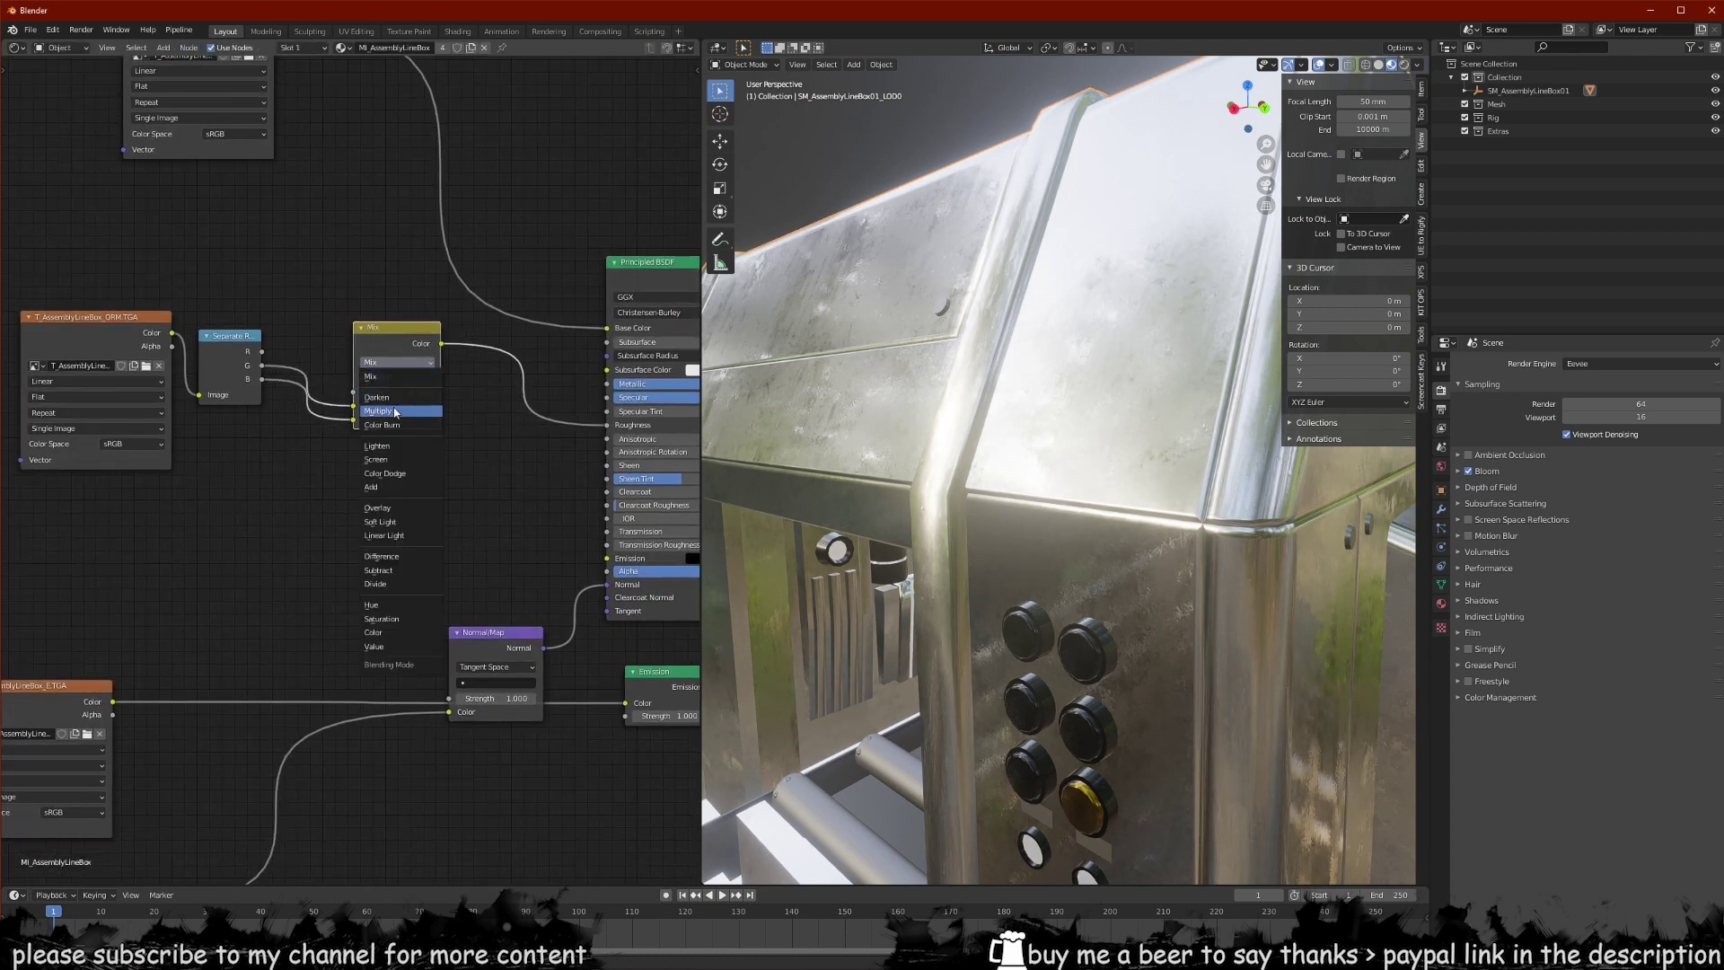
{"action": "left_click", "coordinate": [395, 411]}
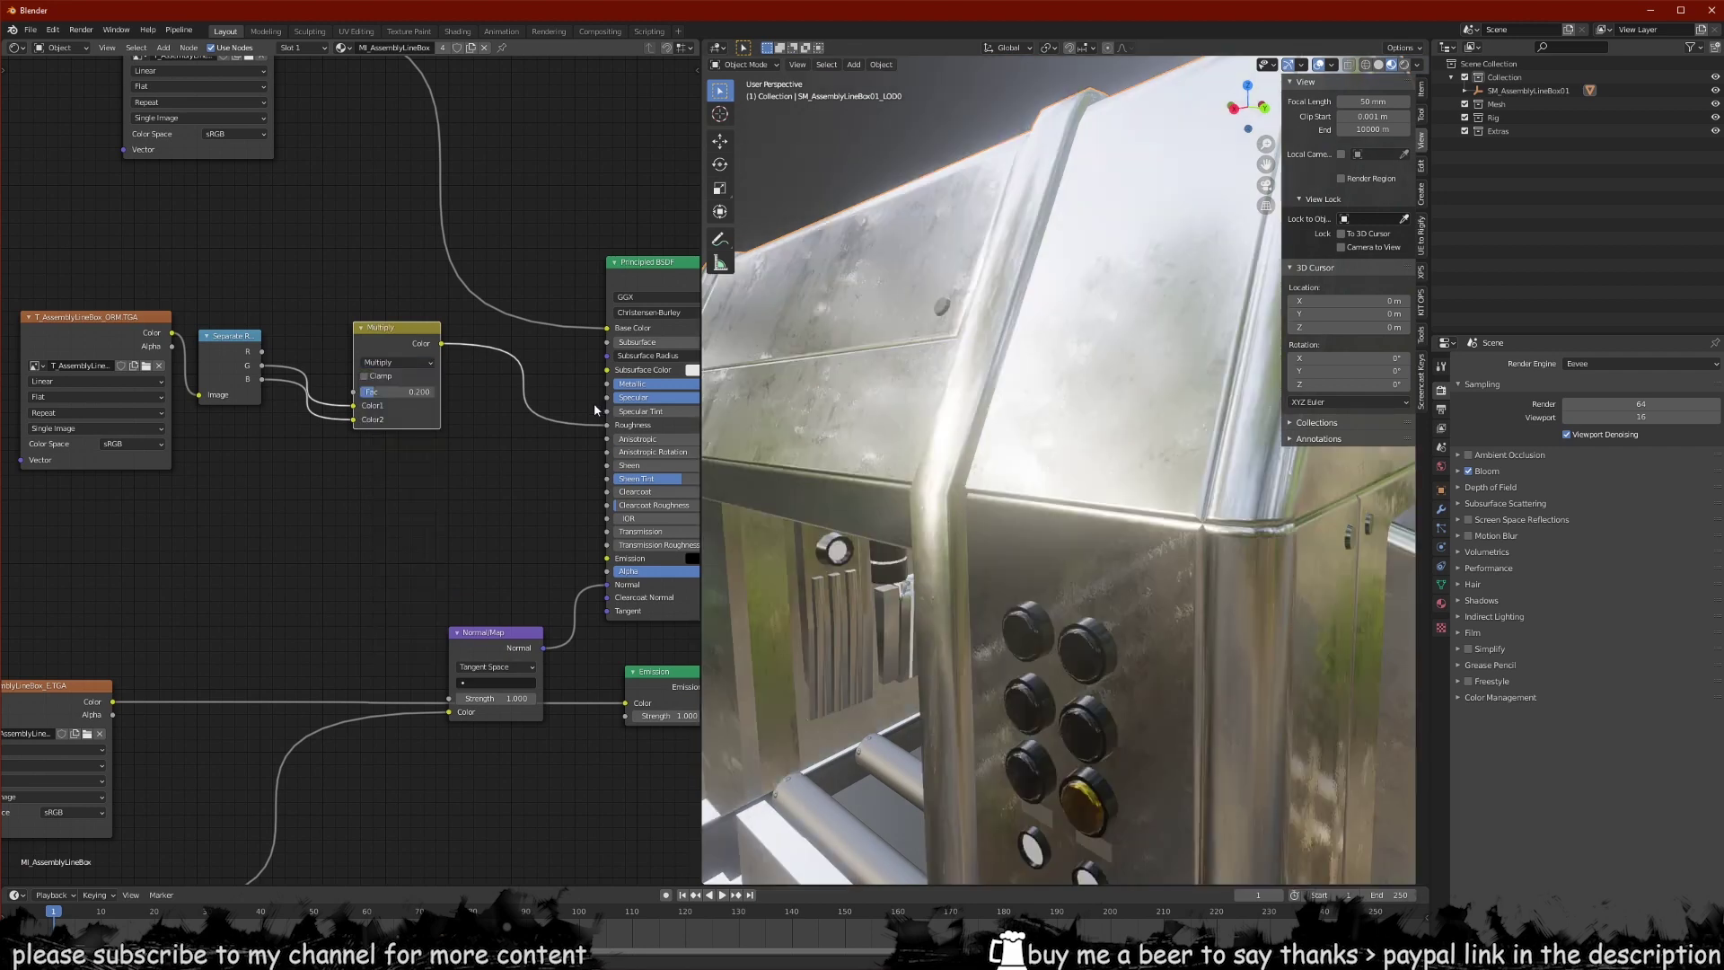
{"action": "middle_click_drag", "start_coordinate": [1092, 504], "coordinate": [1040, 496]}
{"action": "left_click", "coordinate": [397, 362]}
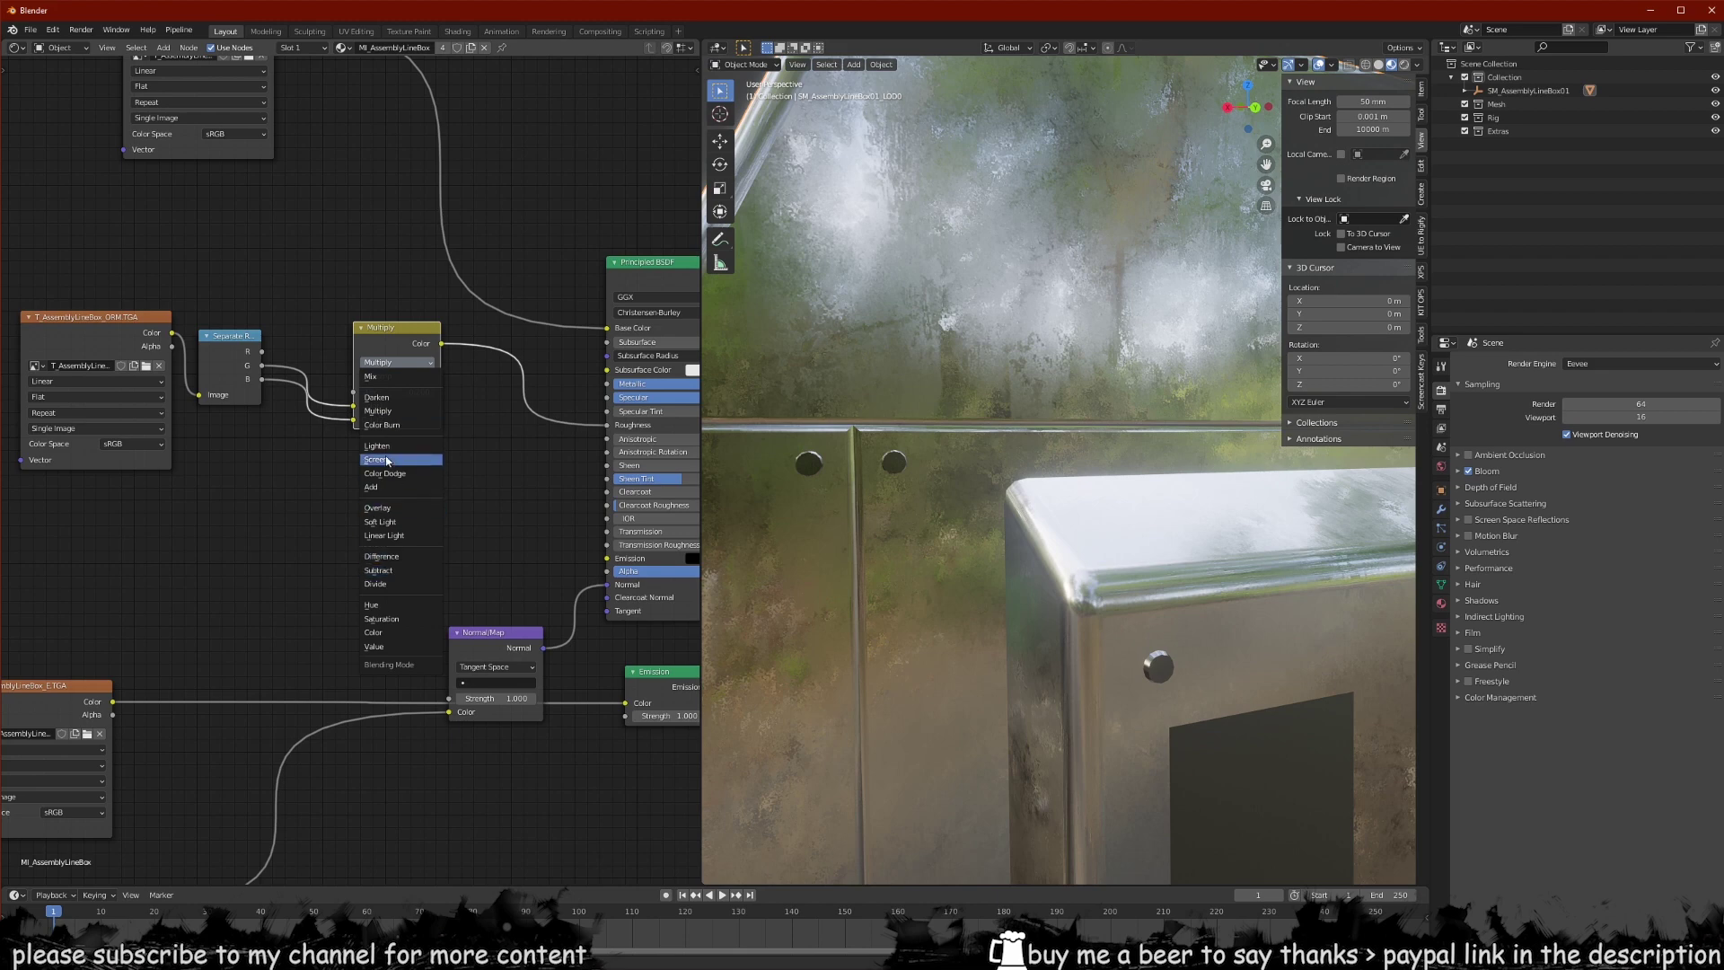
{"action": "left_click", "coordinate": [387, 378]}
{"action": "scroll", "coordinate": [881, 400], "scroll_direction": "down", "scroll_amount": 4}
{"action": "middle_click_drag", "start_coordinate": [881, 401], "coordinate": [945, 399]}
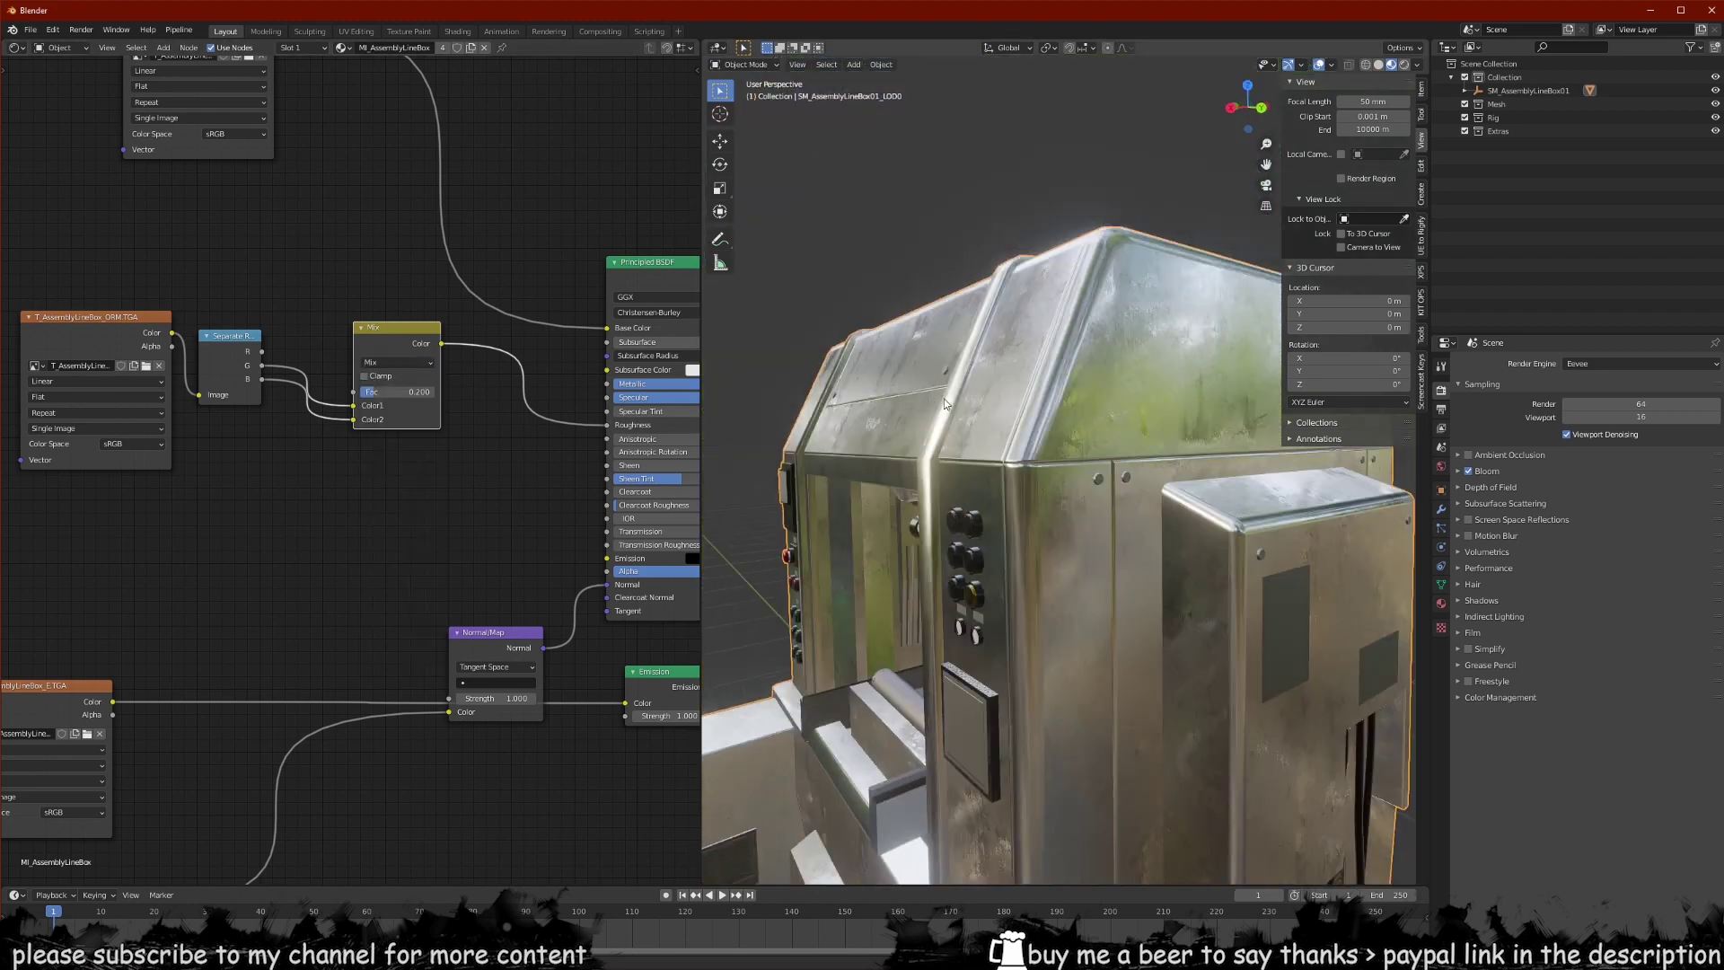
{"action": "scroll", "coordinate": [944, 399], "scroll_direction": "up", "scroll_amount": 6}
{"action": "scroll", "coordinate": [948, 514], "scroll_direction": "down", "scroll_amount": 6}
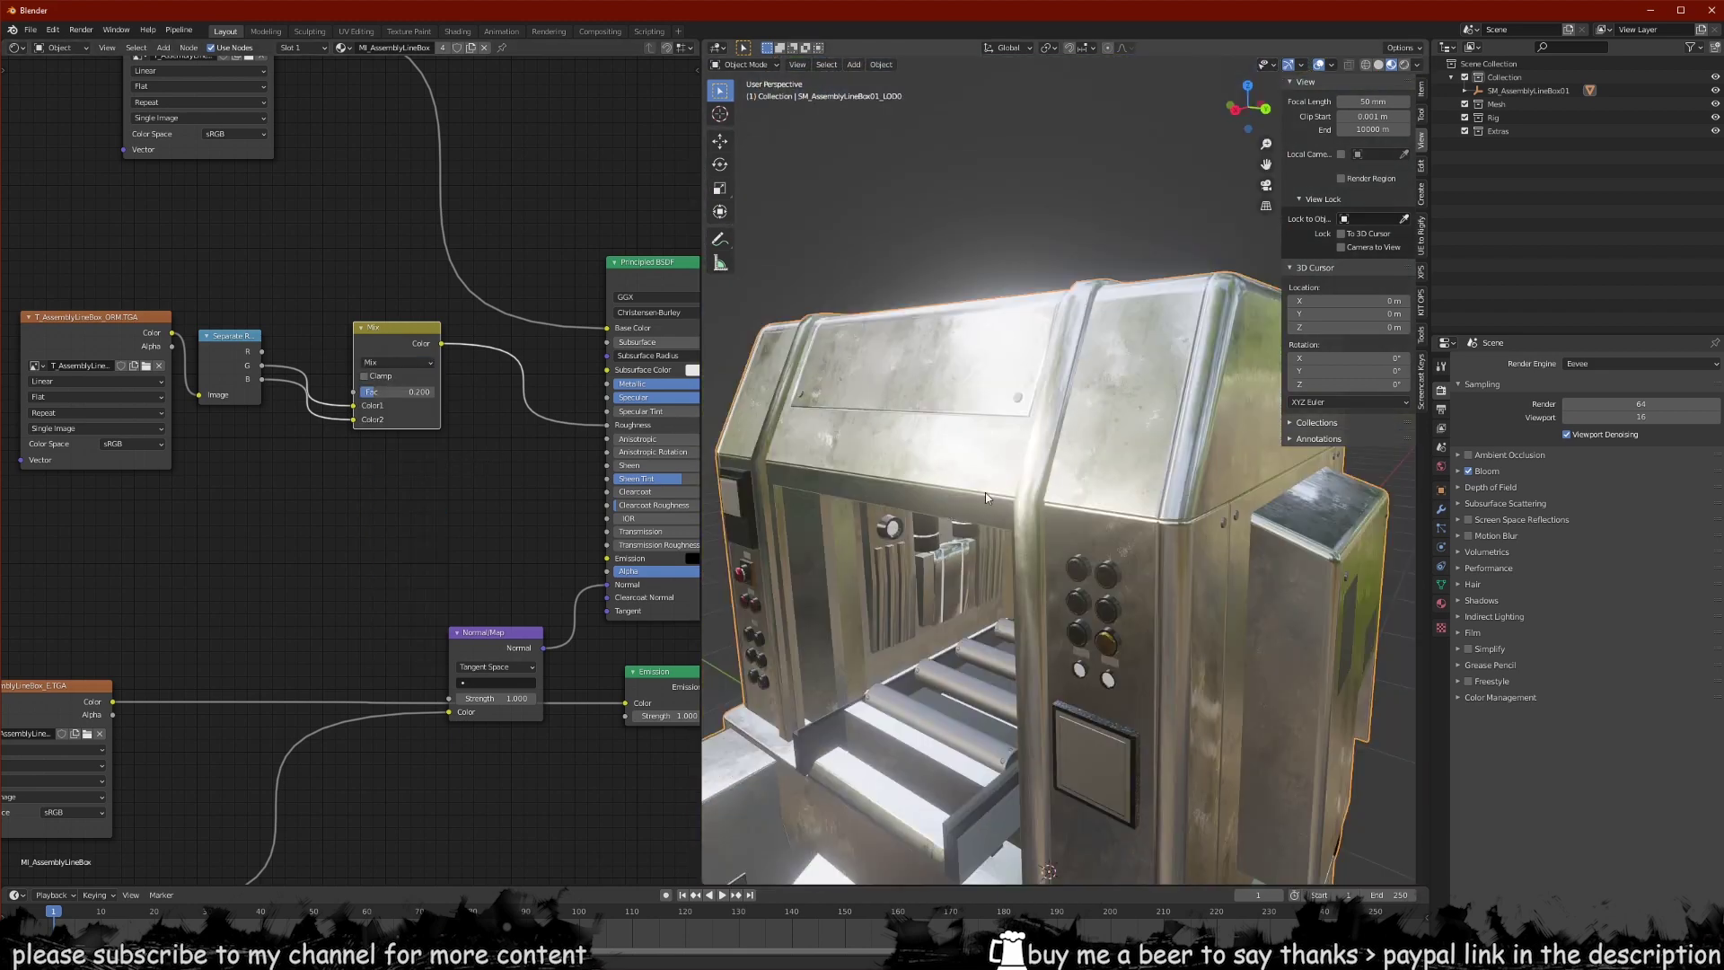
- Add an Invert node below the Separate RGB node
{"action": "middle_click_drag", "start_coordinate": [250, 298], "coordinate": [313, 357]}
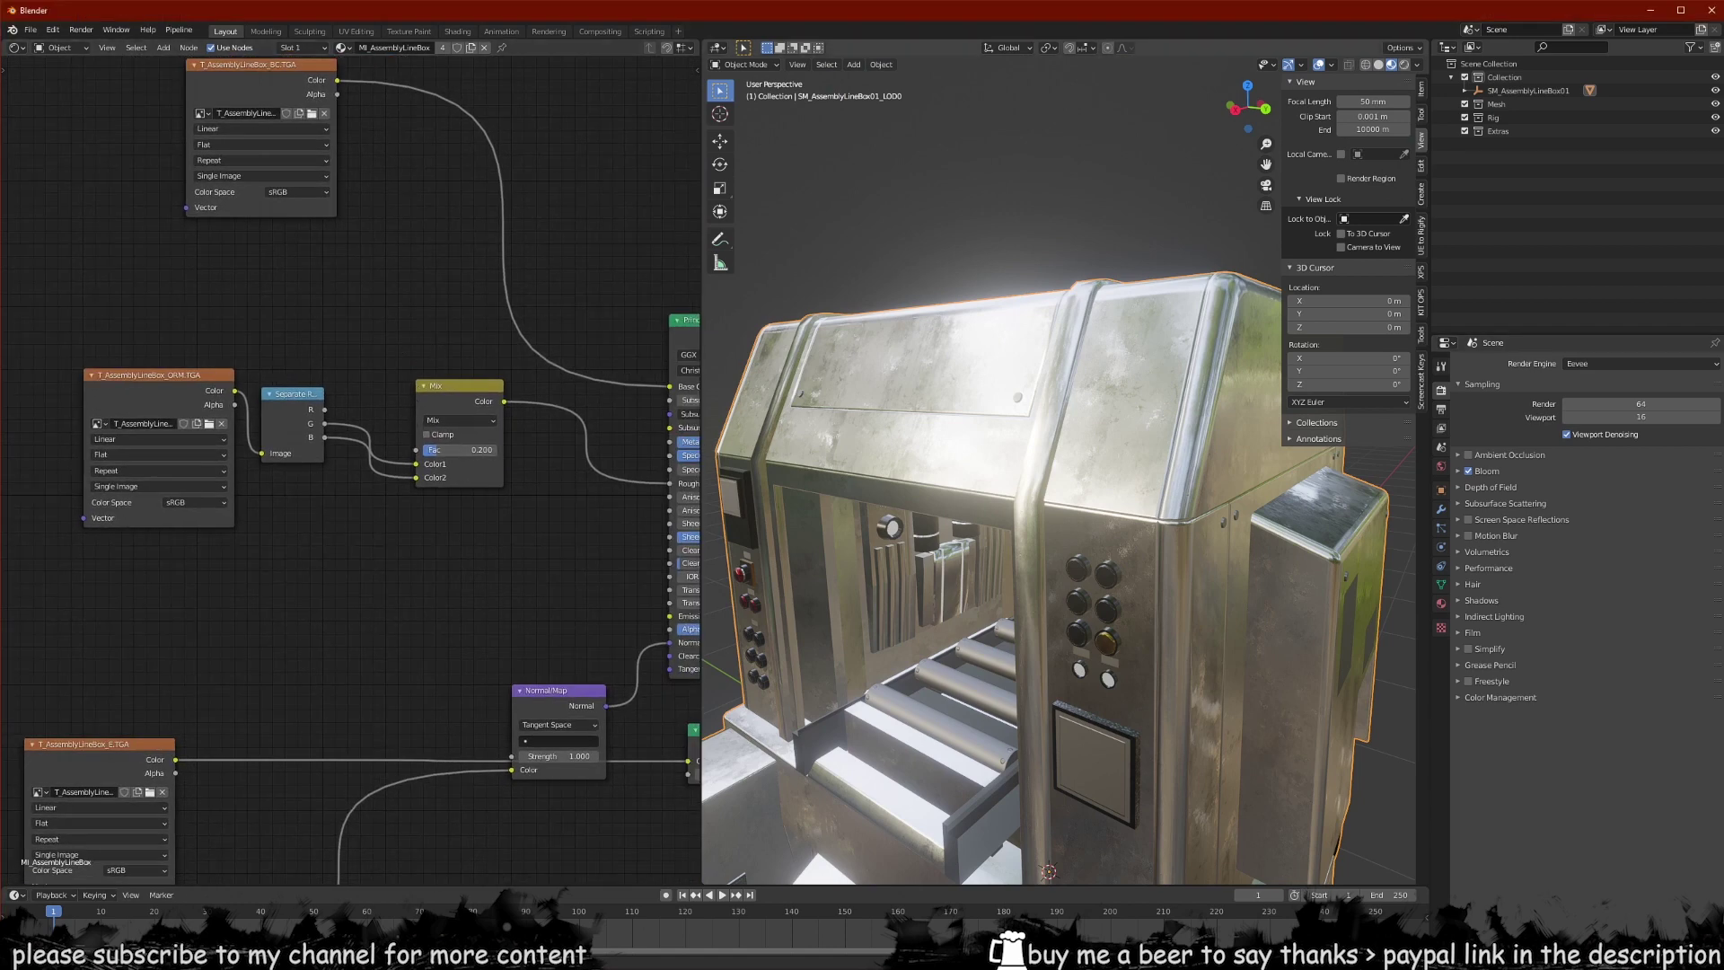
{"action": "middle_click_drag", "start_coordinate": [368, 293], "coordinate": [346, 300]}
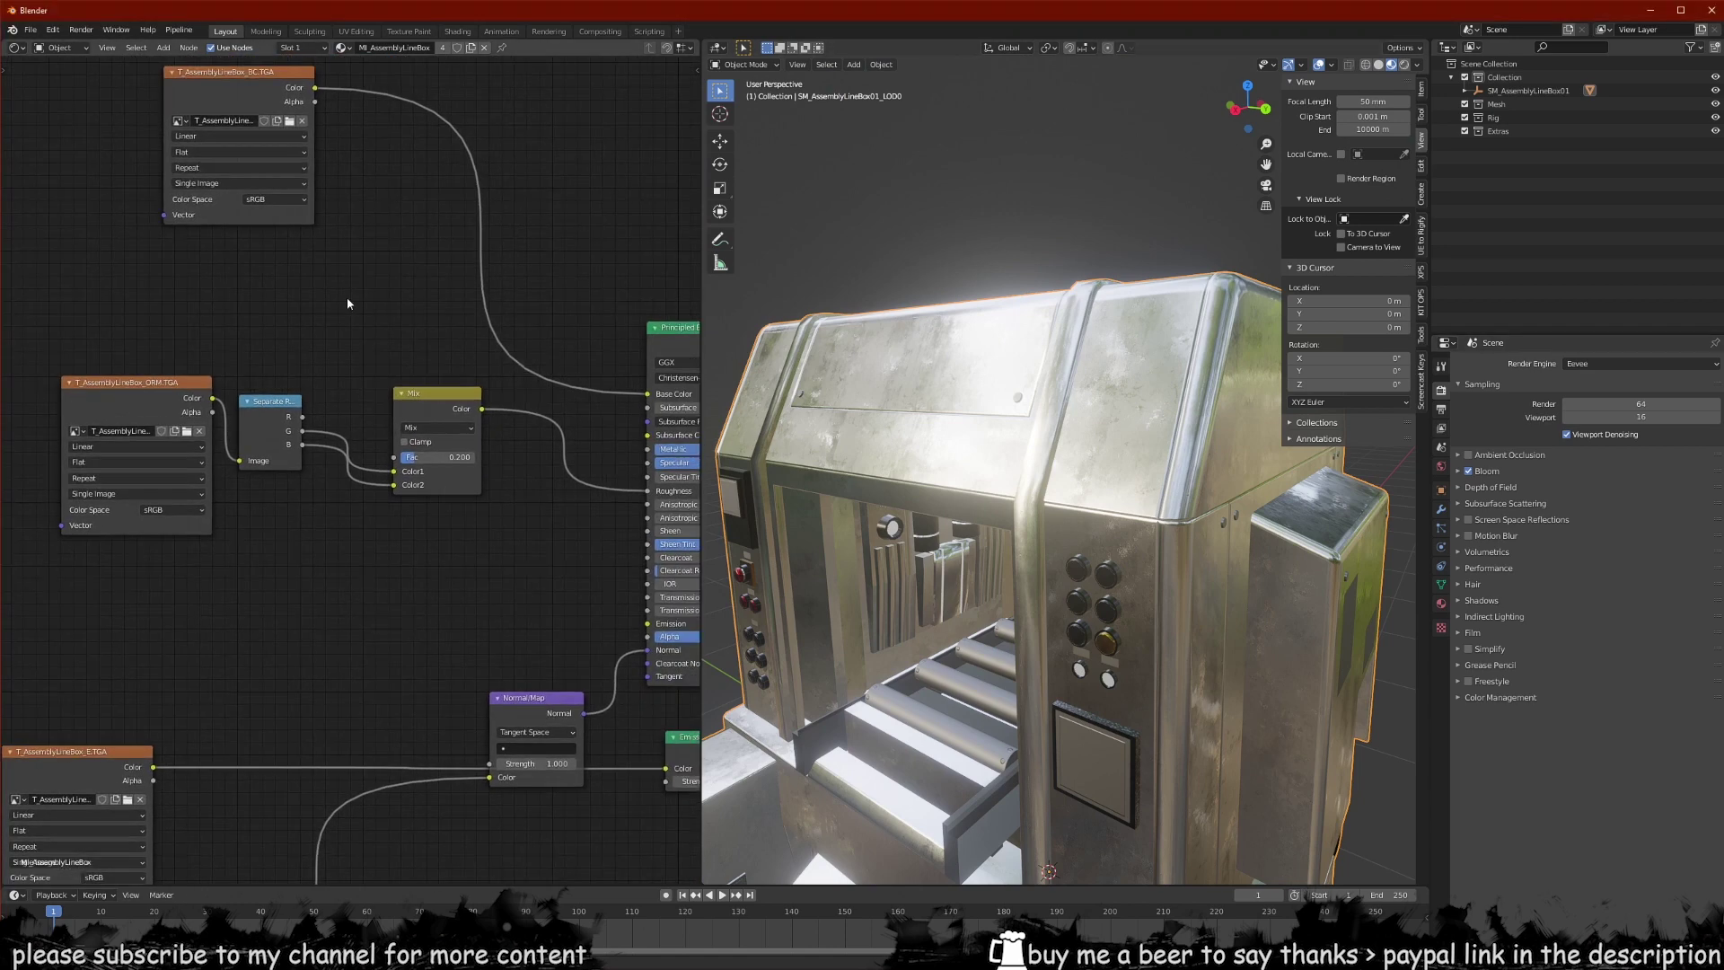
{"action": "key", "text": "shift+a"}
{"action": "left_click", "coordinate": [347, 300]}
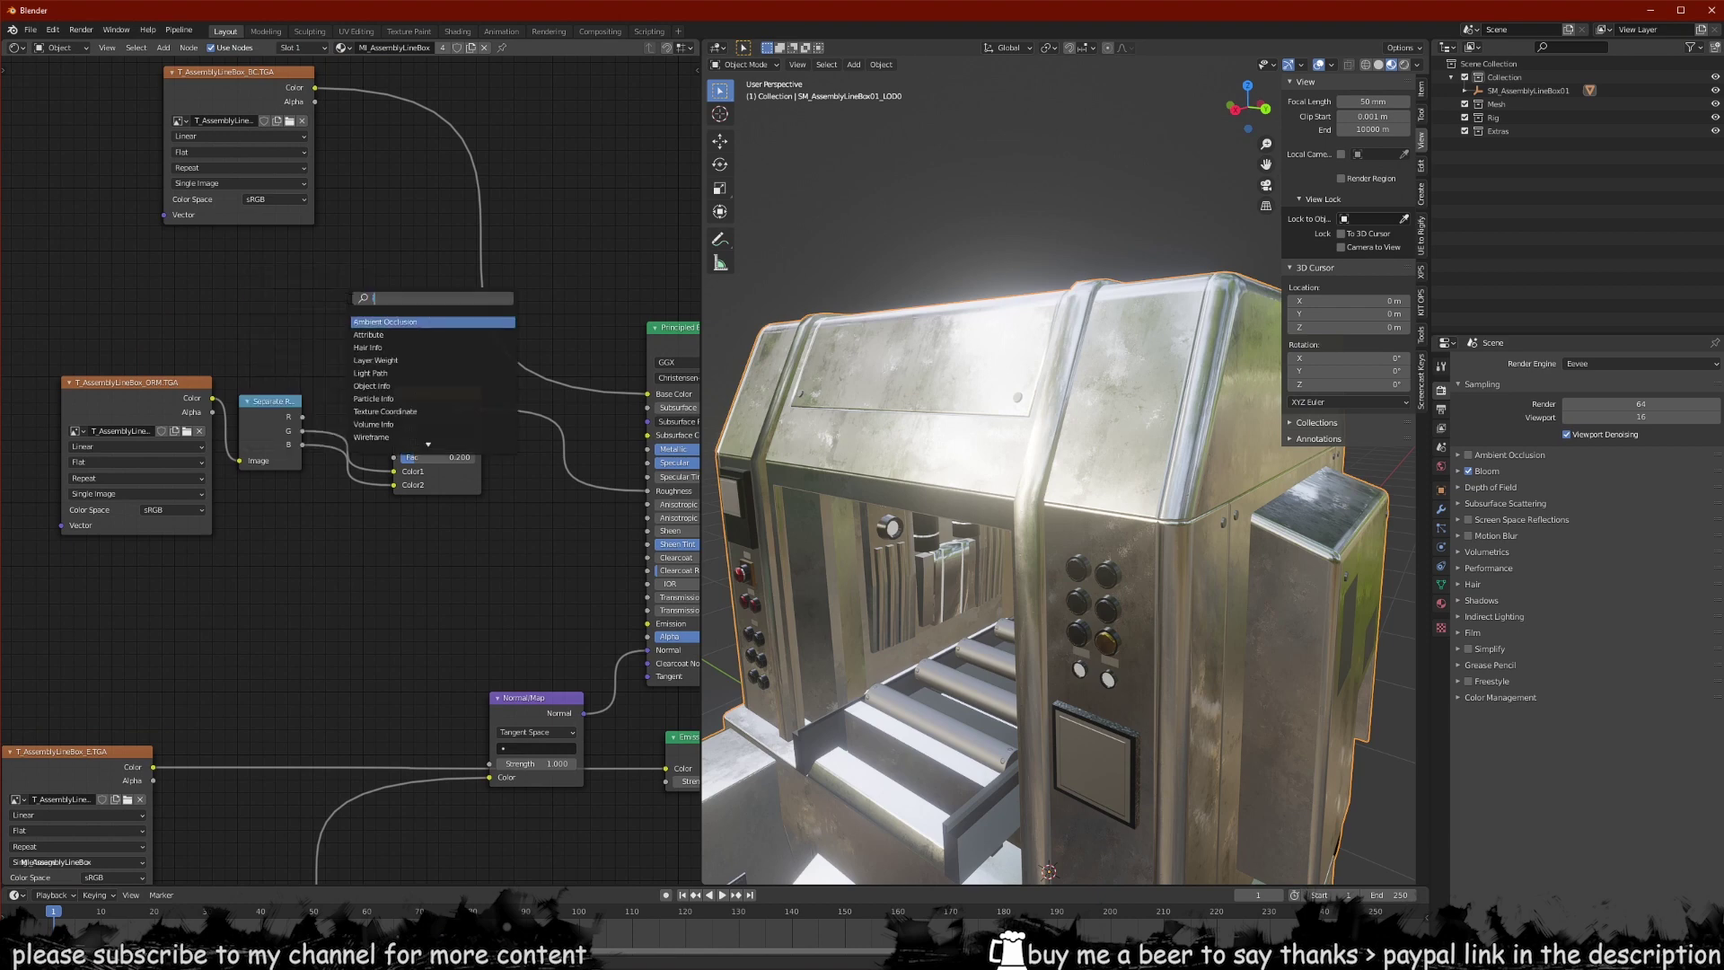
{"action": "type", "text": "invert"}
{"action": "key", "text": "Return"}
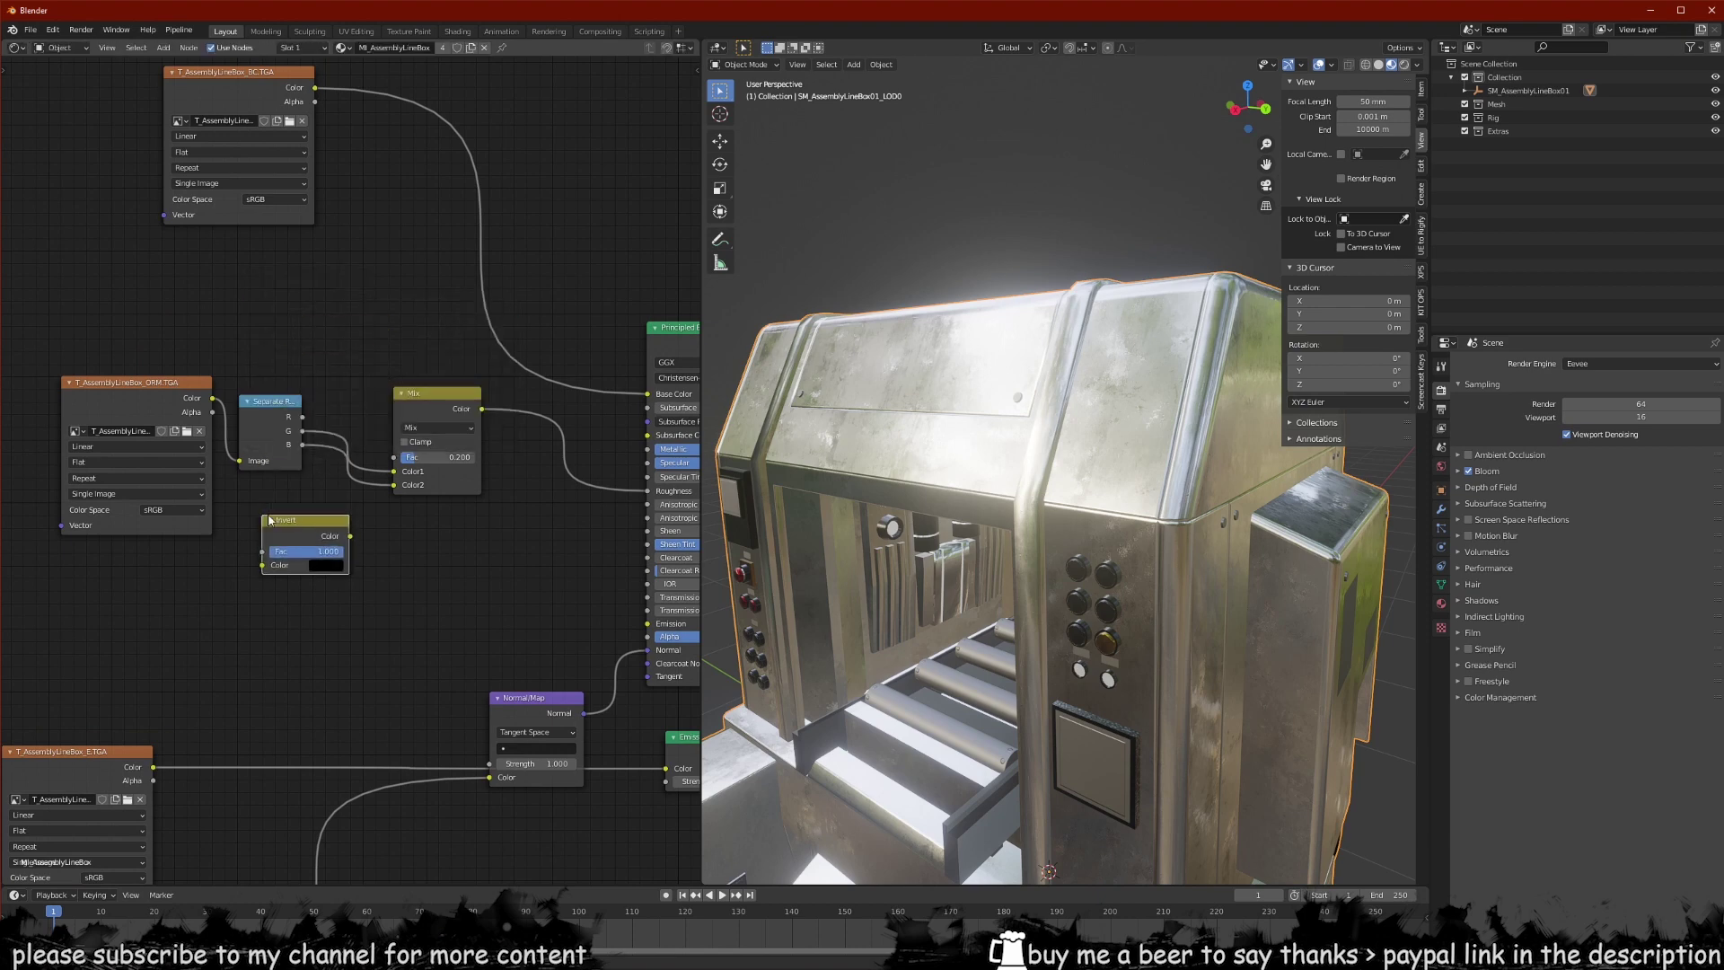
- Space out the T_AssemblyLineBox_ORM.TGA and Separate RGB nodes to make room around the Invert node
{"action": "middle_click_drag", "start_coordinate": [313, 484], "coordinate": [410, 448]}
{"action": "scroll", "coordinate": [392, 389], "scroll_direction": "up", "scroll_amount": 2}
{"action": "left_click_drag", "start_coordinate": [268, 362], "coordinate": [103, 323]}
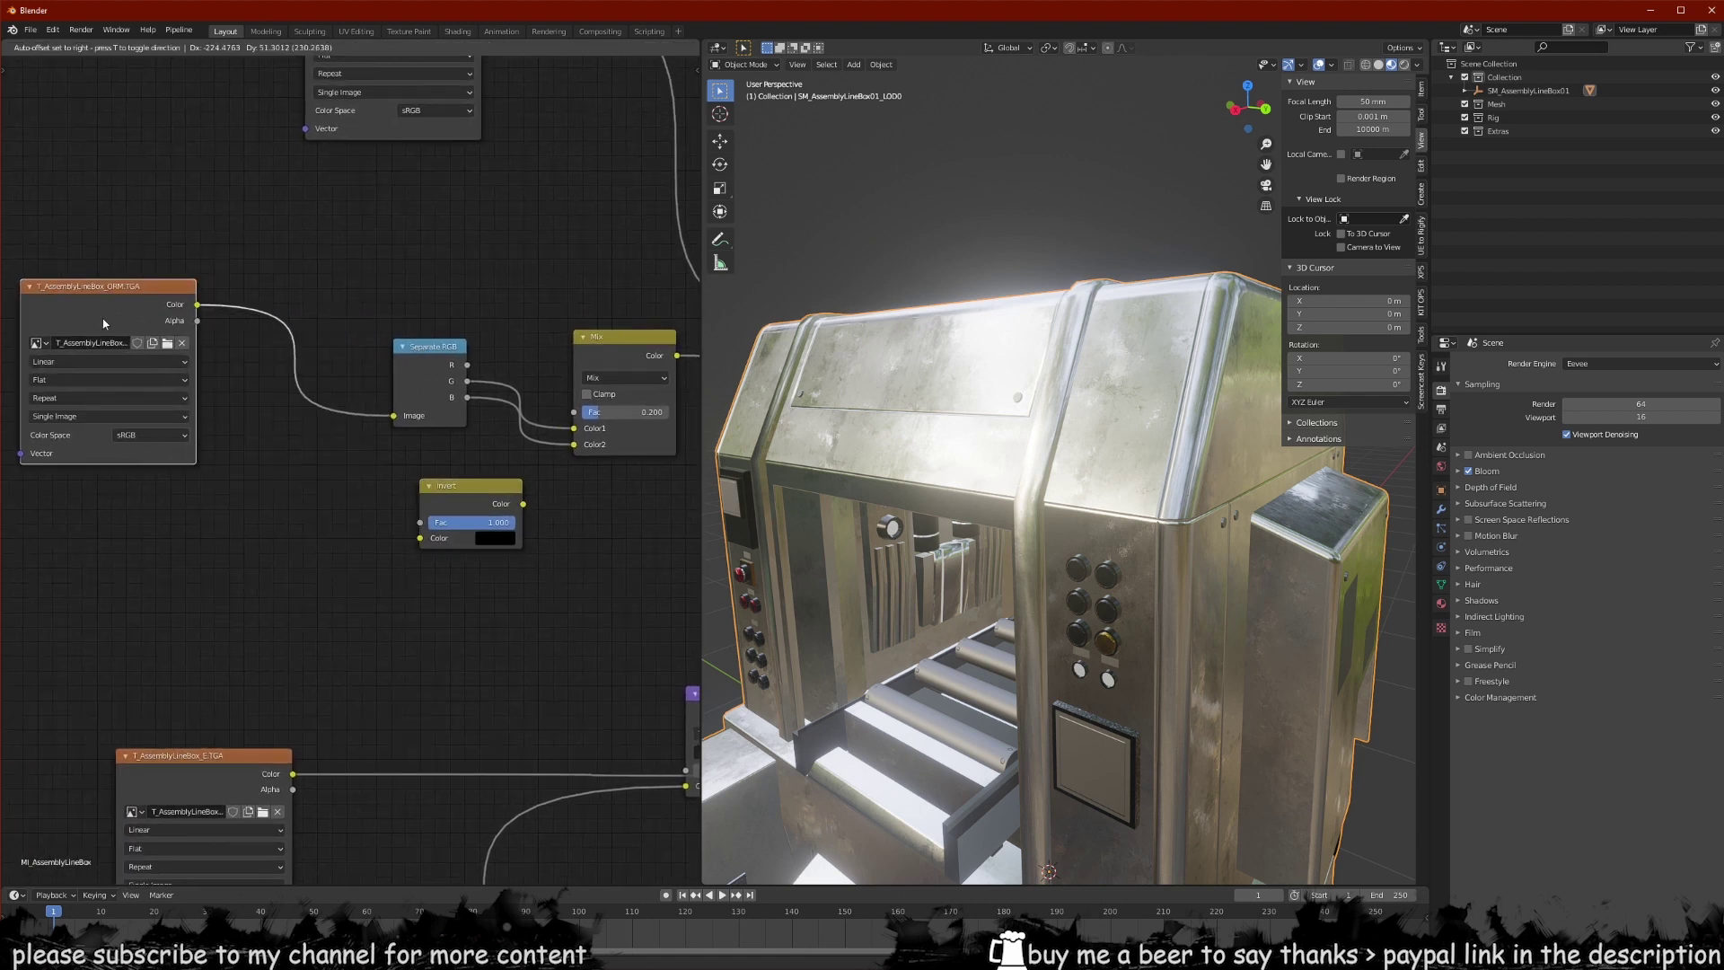
{"action": "middle_click_drag", "start_coordinate": [359, 386], "coordinate": [332, 420]}
{"action": "left_click_drag", "start_coordinate": [391, 410], "coordinate": [346, 426]}
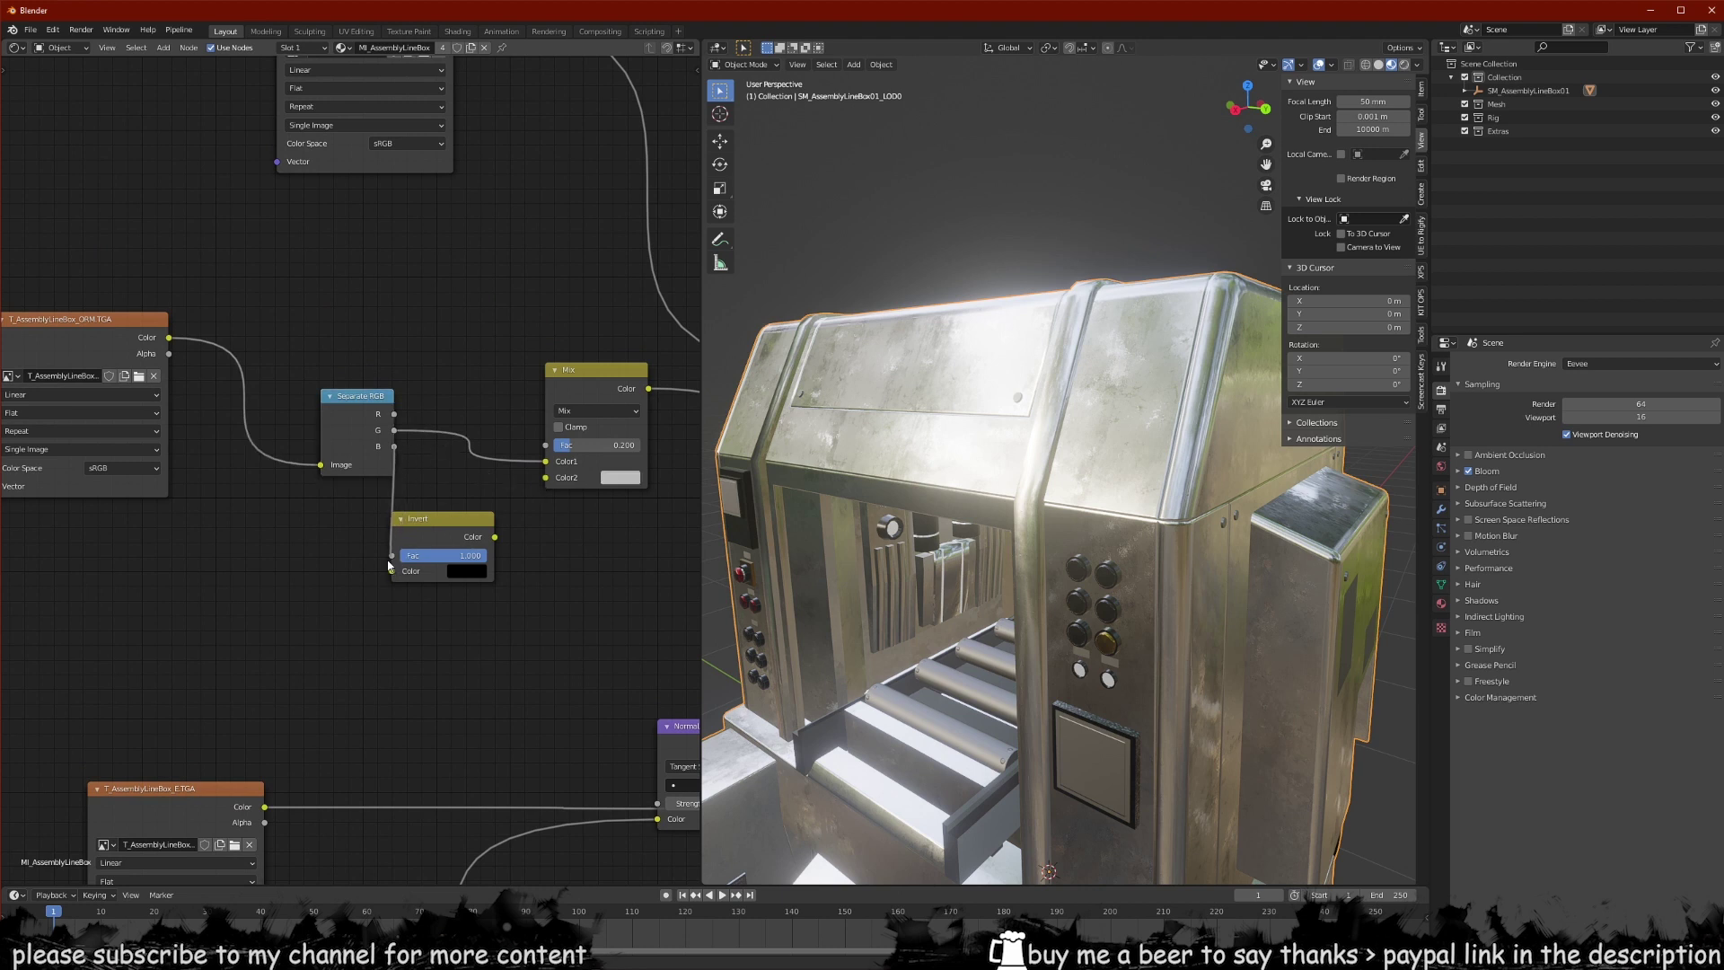
- Route the Separate RGB node's B output through the Invert node's Color input into the Mix node's Color2
{"action": "left_click_drag", "start_coordinate": [401, 578], "coordinate": [544, 483]}
{"action": "middle_click_drag", "start_coordinate": [544, 482], "coordinate": [450, 493]}
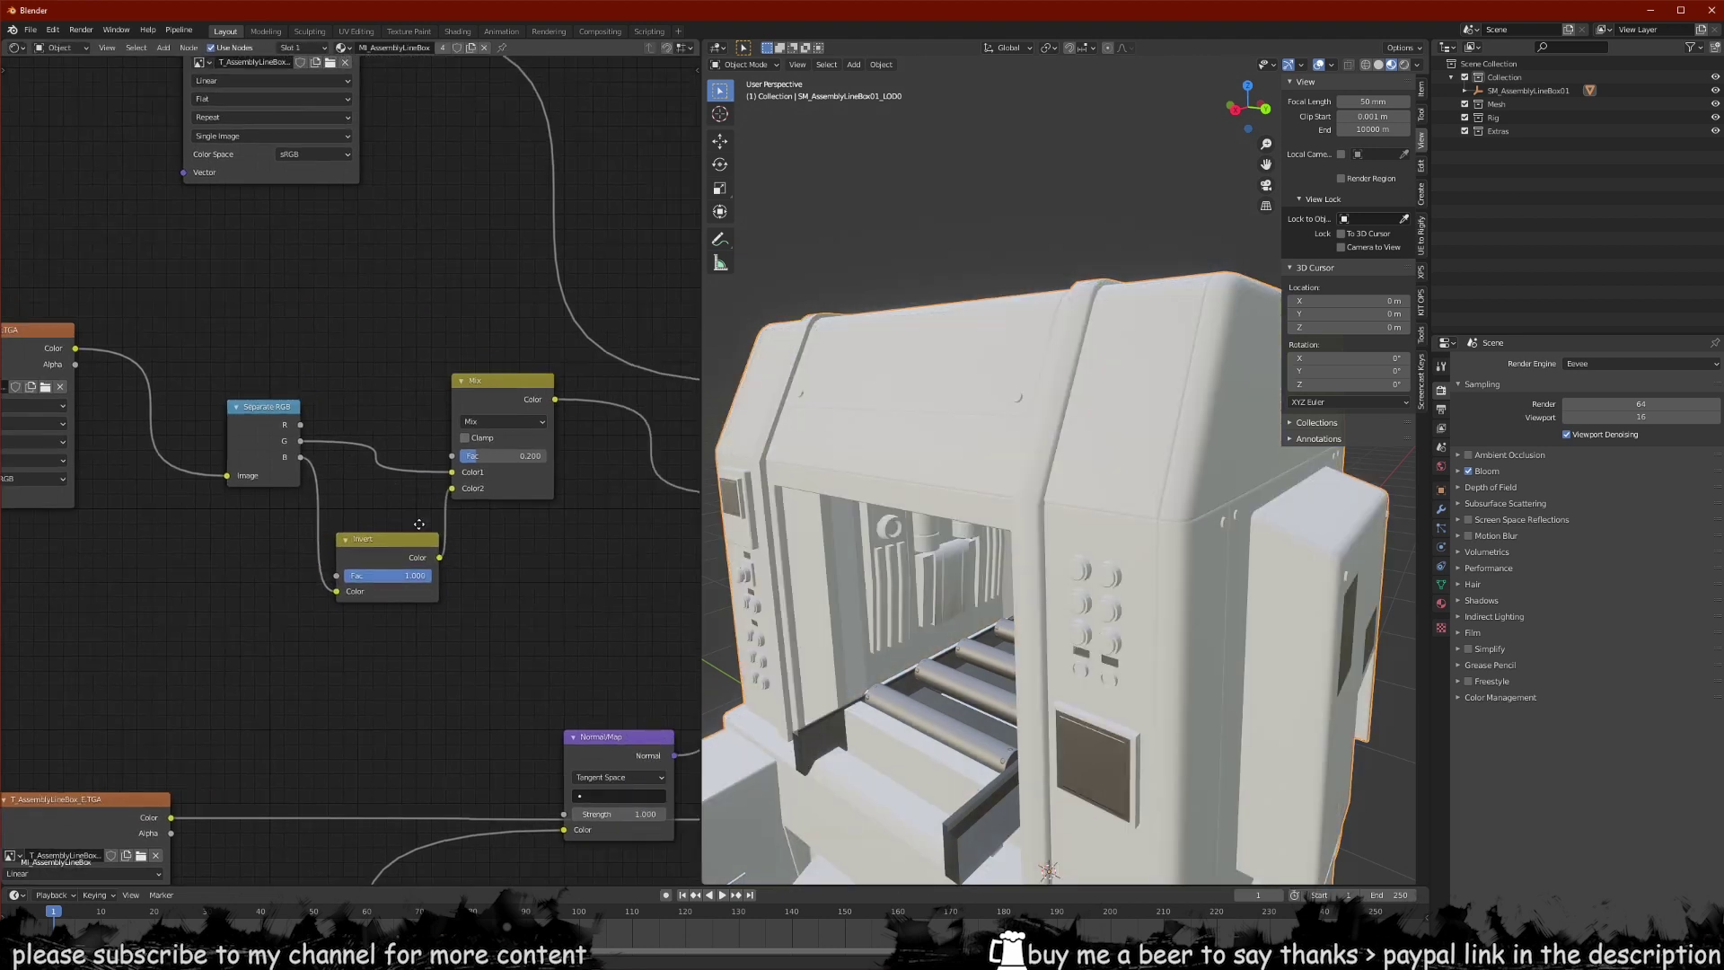
{"action": "middle_click_drag", "start_coordinate": [477, 559], "coordinate": [457, 565]}
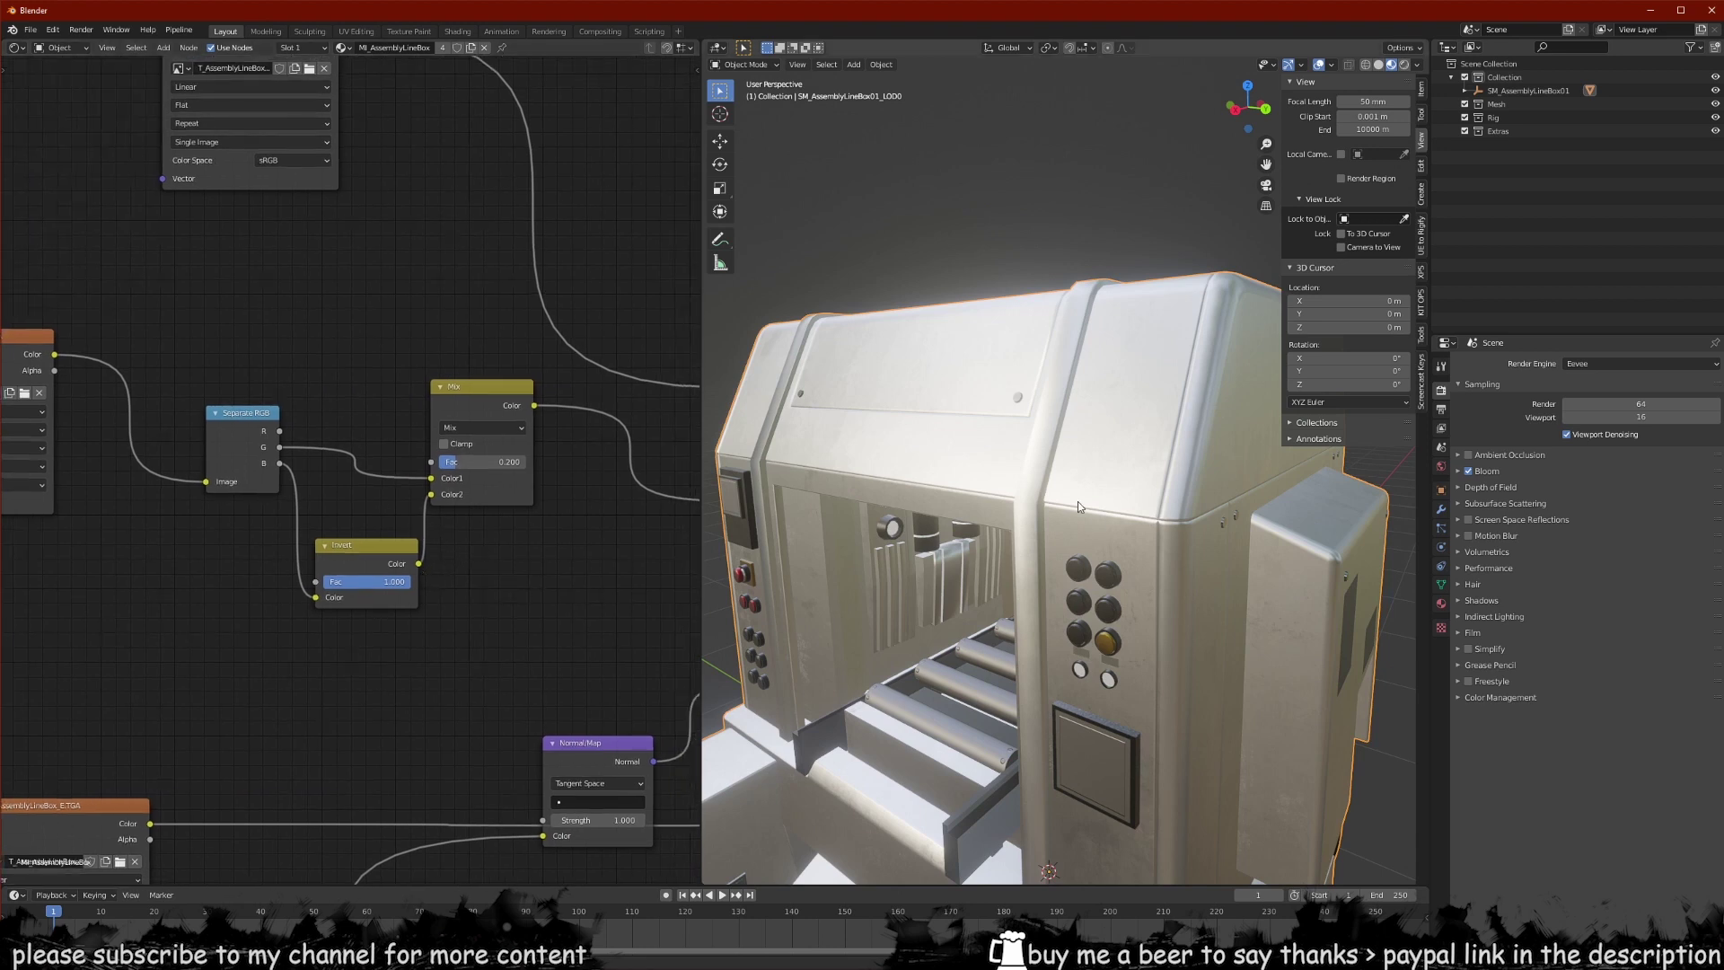
- Raise the Mix node's factor to 0.283 and inspect the roughness across the machine
{"action": "scroll", "coordinate": [1078, 501], "scroll_direction": "down", "scroll_amount": 6}
{"action": "middle_click_drag", "start_coordinate": [982, 477], "coordinate": [990, 480]}
{"action": "middle_click_drag", "start_coordinate": [343, 577], "coordinate": [328, 582]}
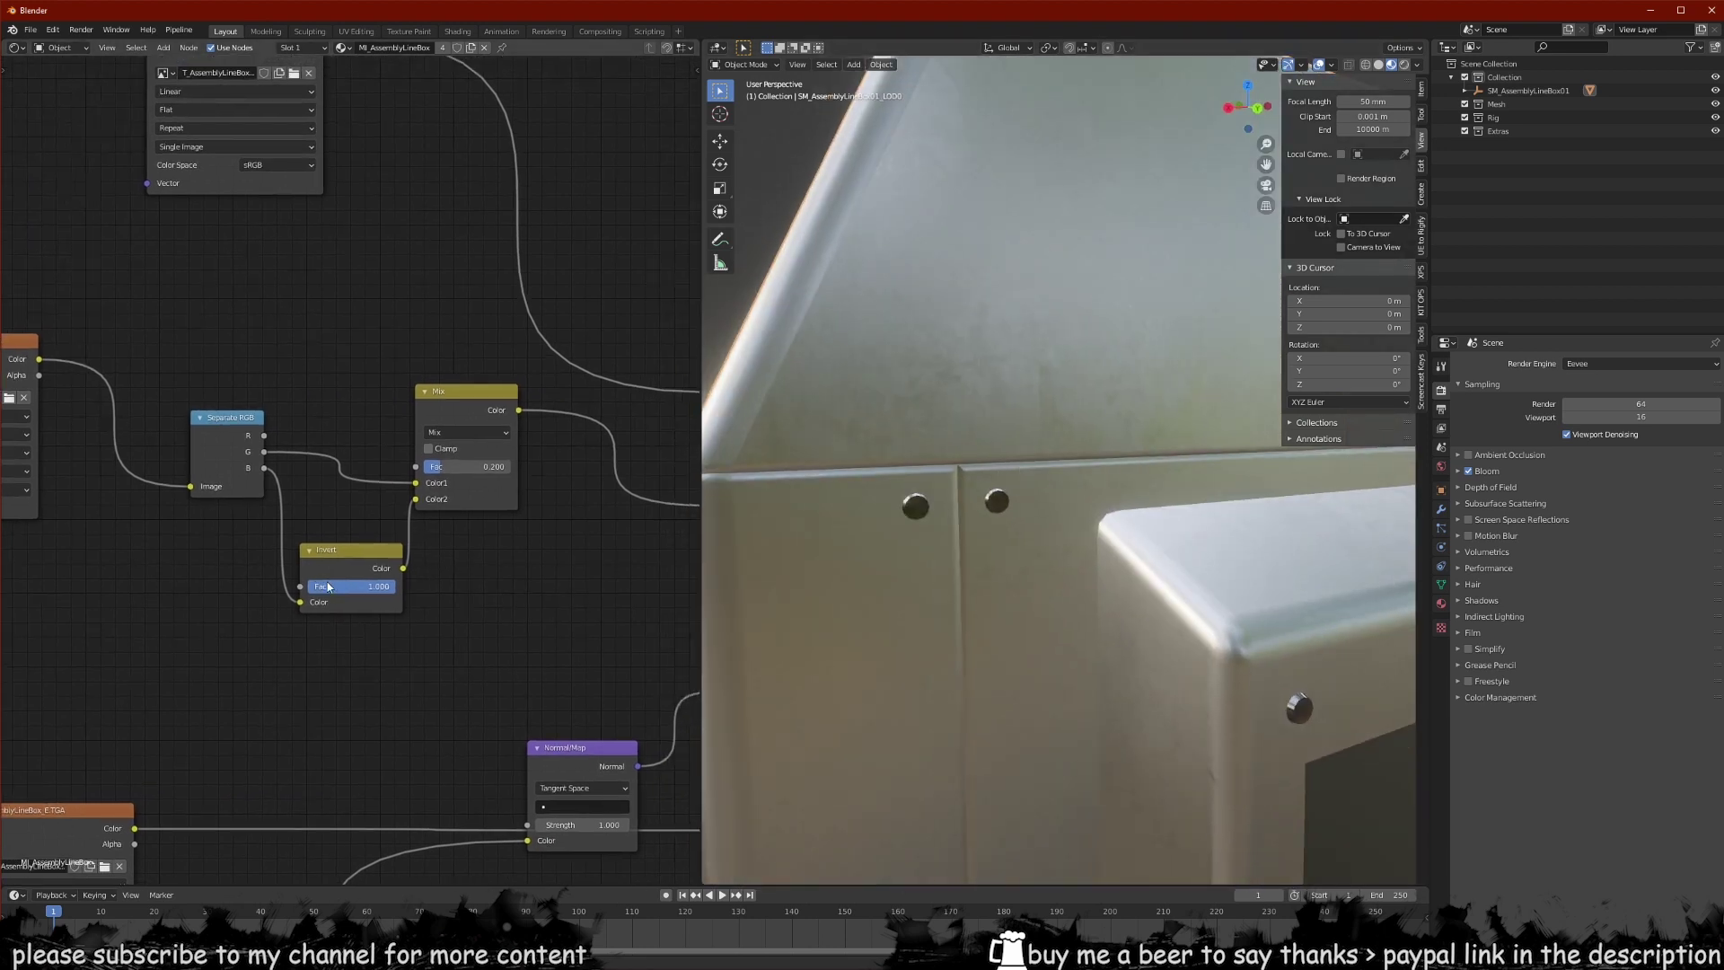
{"action": "left_click_drag", "start_coordinate": [441, 467], "coordinate": [488, 466]}
{"action": "scroll", "coordinate": [400, 472], "scroll_direction": "down", "scroll_amount": 2}
{"action": "scroll", "coordinate": [1157, 474], "scroll_direction": "down", "scroll_amount": 9}
{"action": "scroll", "coordinate": [1103, 450], "scroll_direction": "up", "scroll_amount": 4}
{"action": "middle_click_drag", "start_coordinate": [1048, 440], "coordinate": [1167, 400]}
- Bring T_AssemblyLineBox_MSK.TGA from the Textures folder in File Explorer into Blender's shader node graph
{"action": "middle_click_drag", "start_coordinate": [275, 511], "coordinate": [273, 416]}
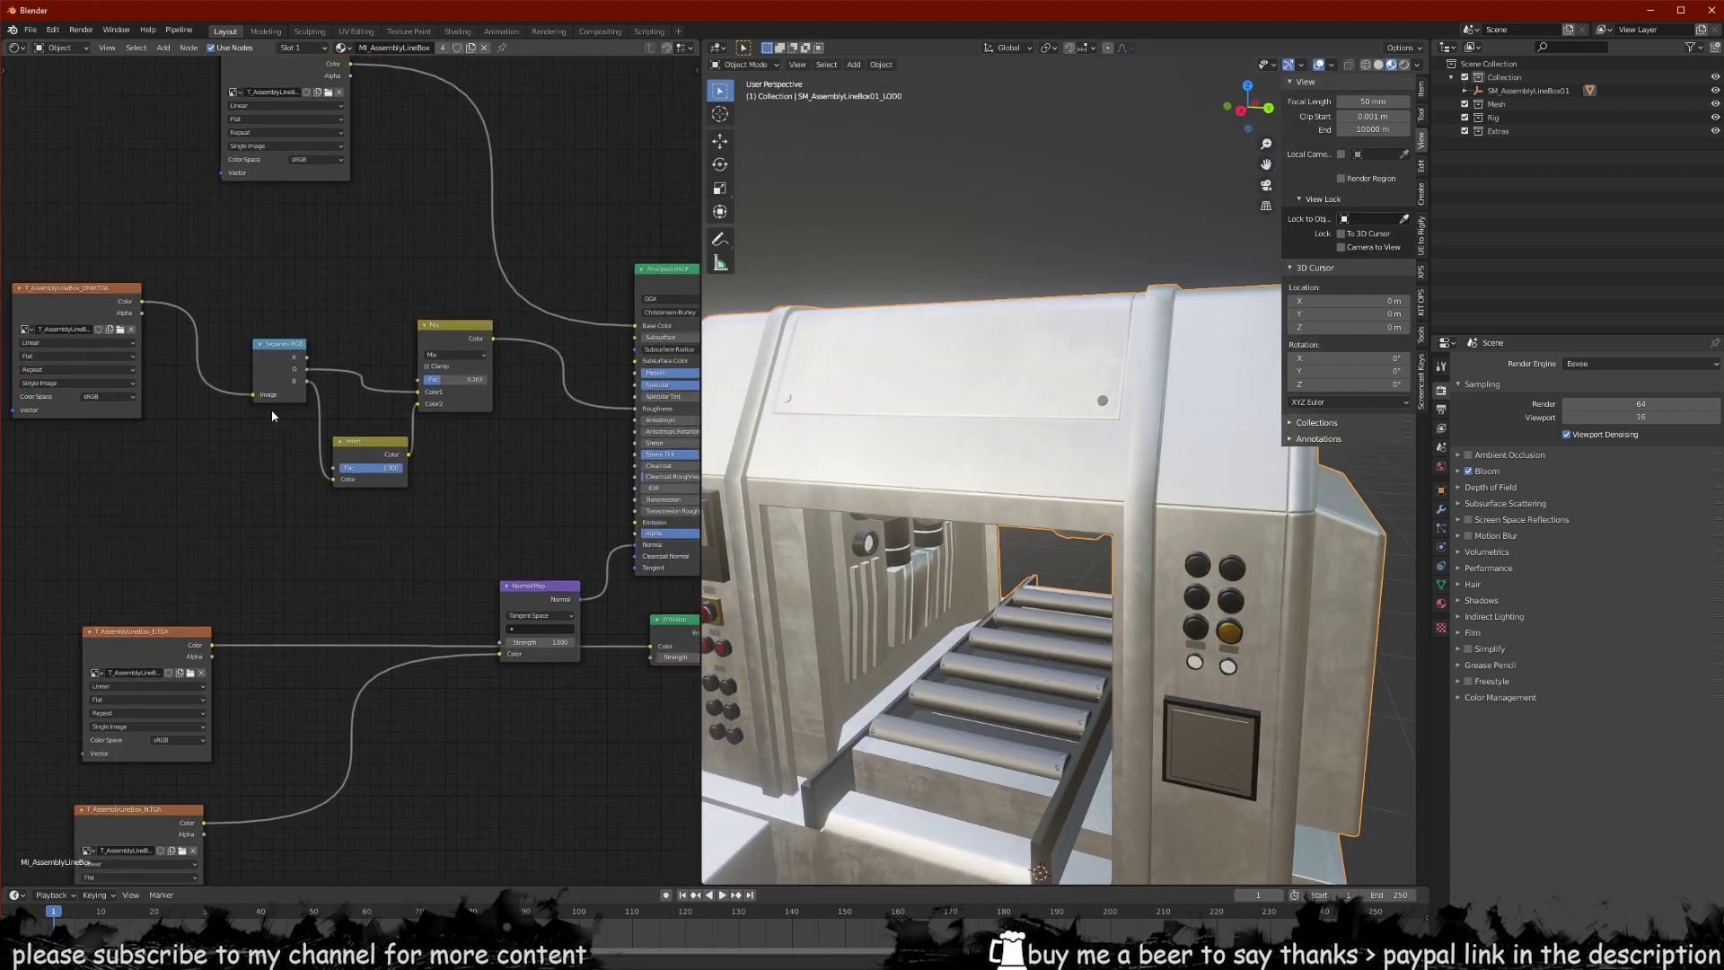
{"action": "key", "text": "alt+Tab"}
{"action": "key", "text": "alt+Tab"}
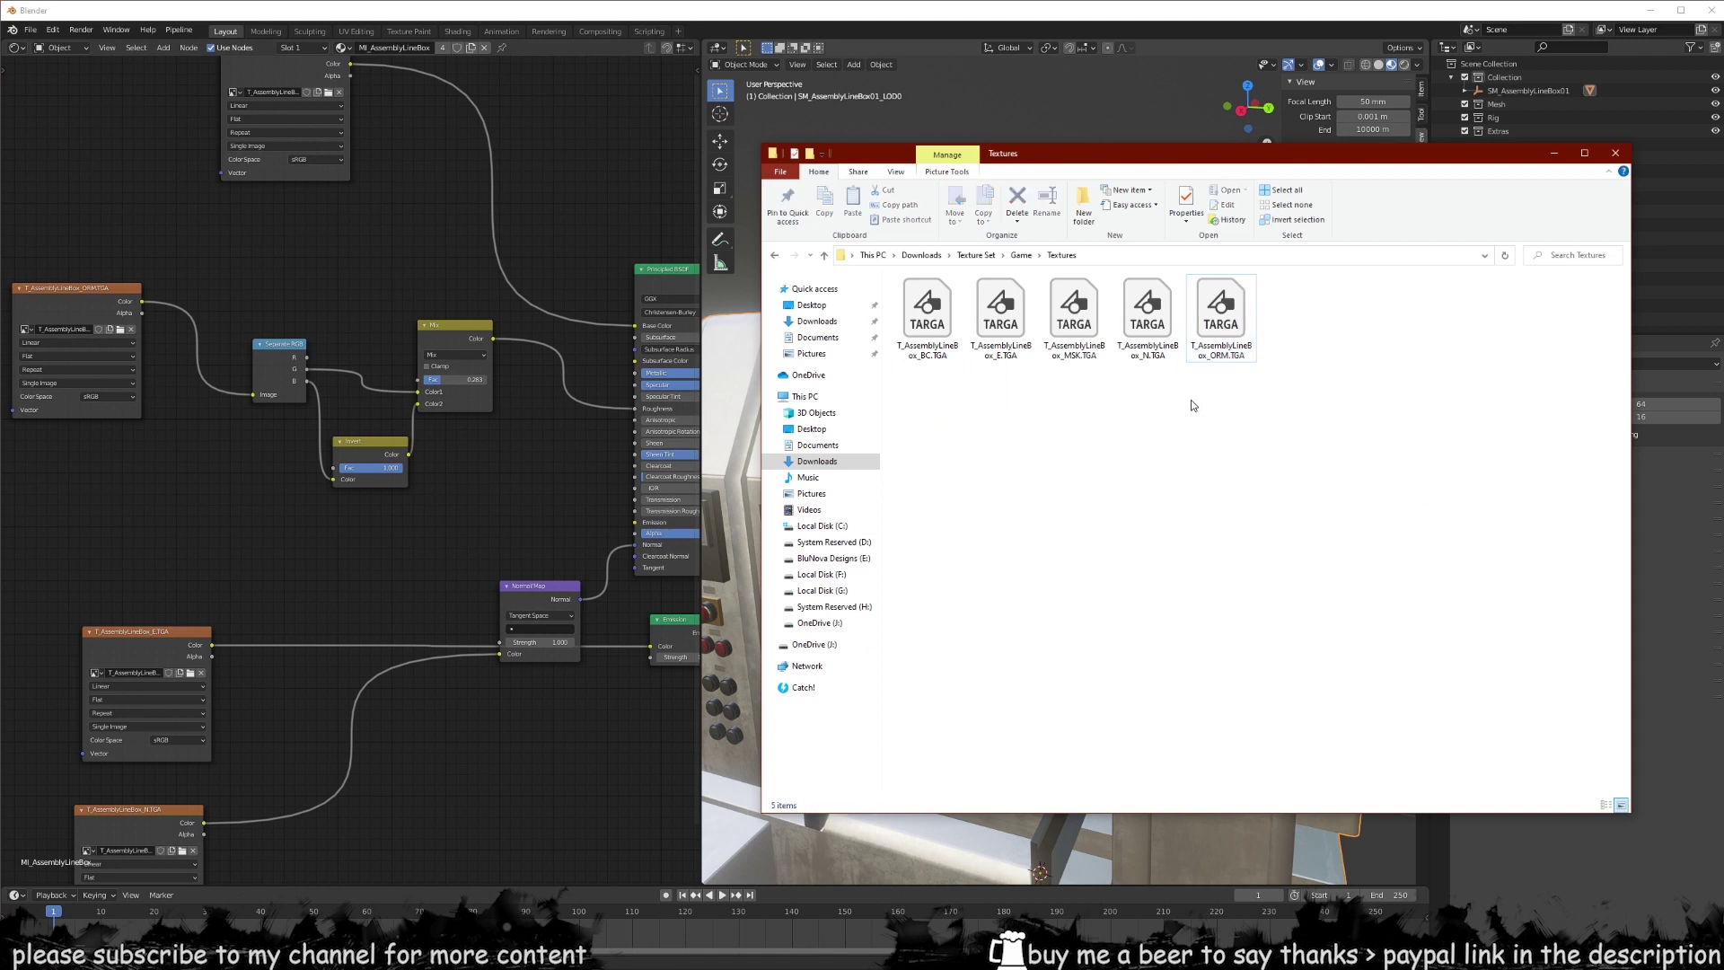
{"action": "left_click", "coordinate": [1073, 351]}
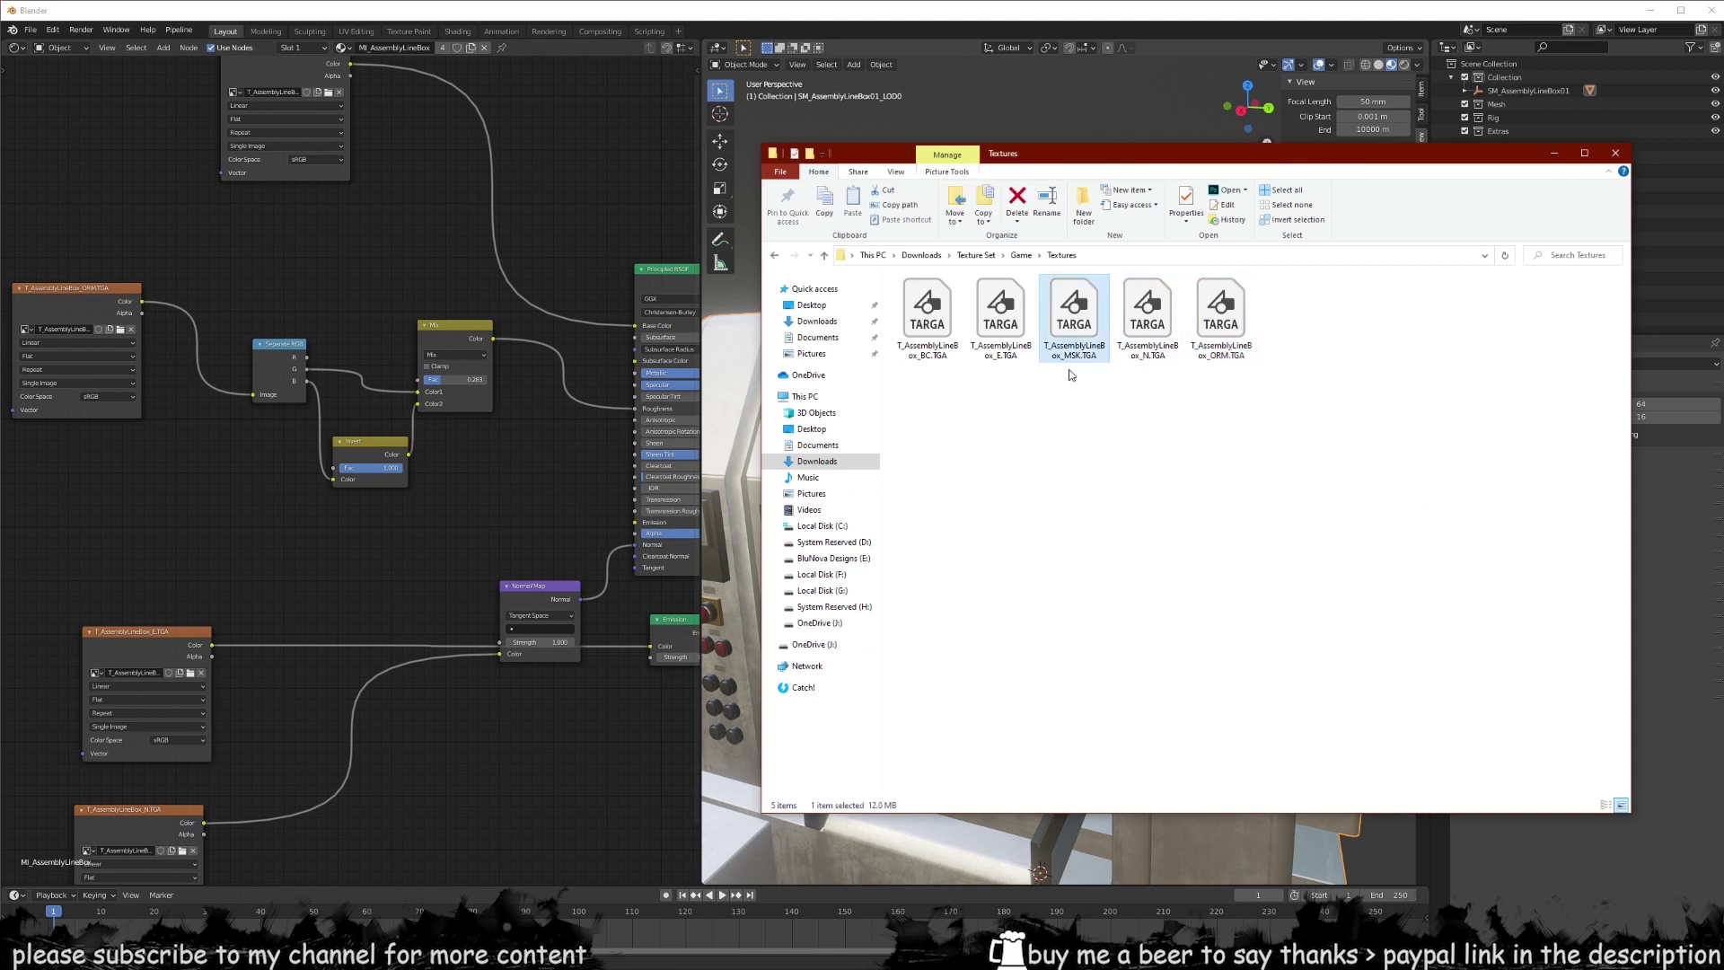
{"action": "left_click_drag", "start_coordinate": [541, 548], "coordinate": [245, 514]}
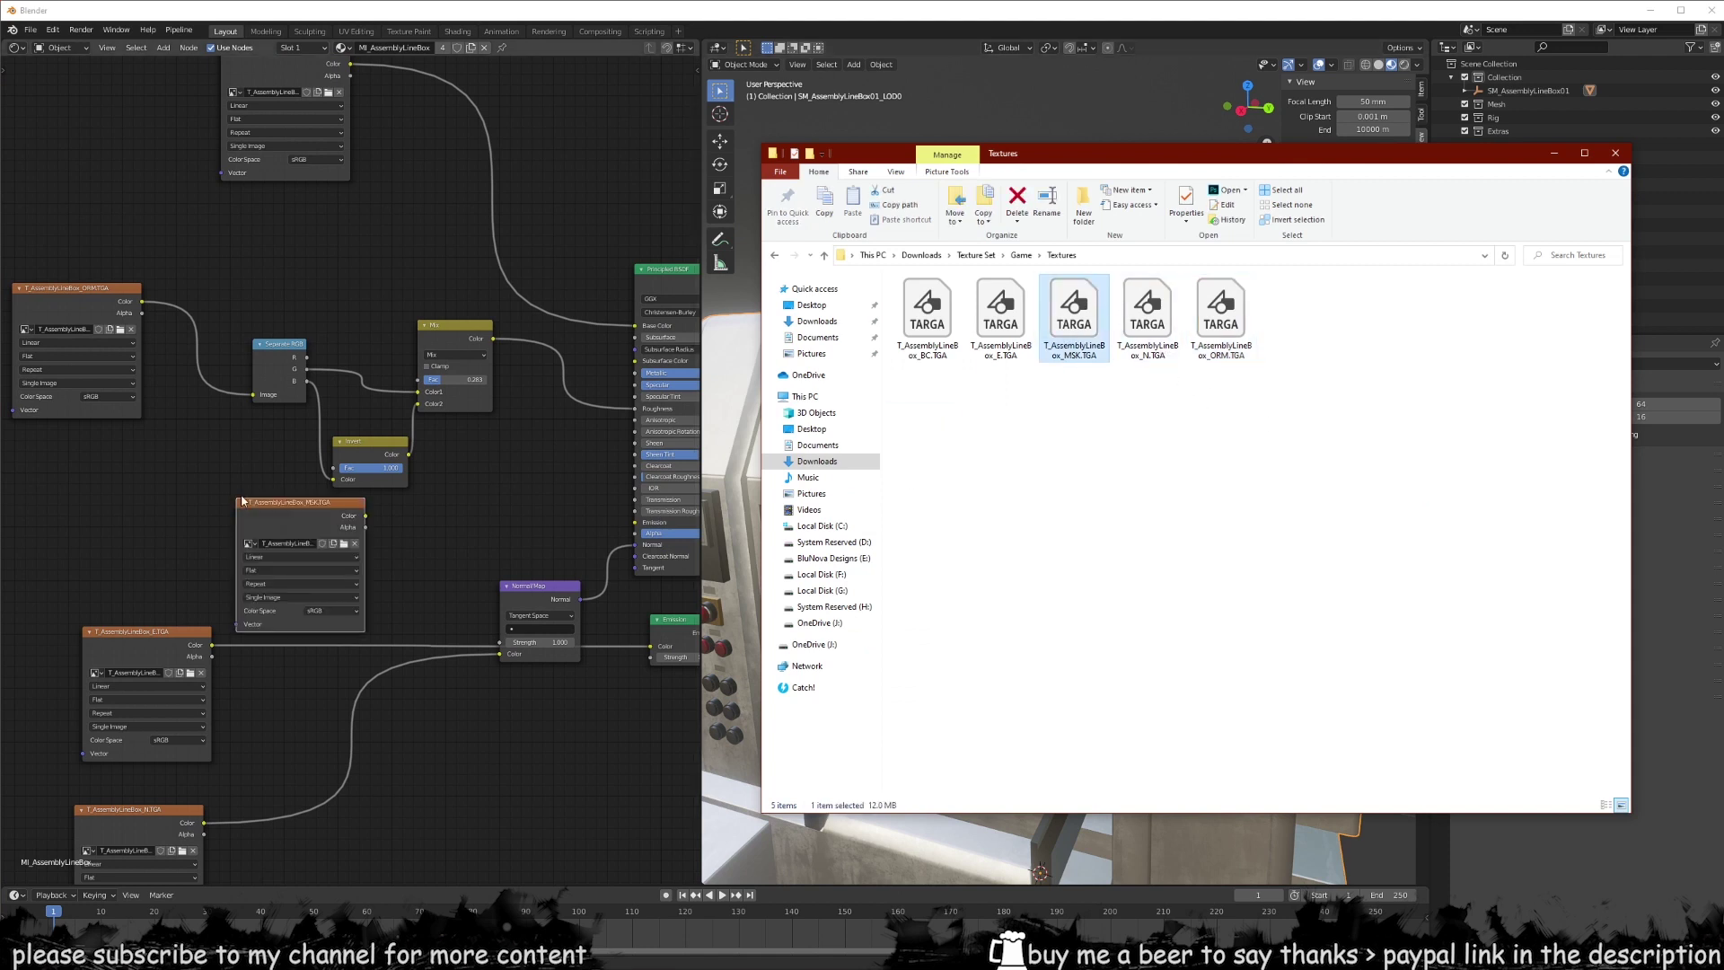
- Position the T_AssemblyLineBox_MSK.TGA node between the ORM and E texture nodes
{"action": "middle_click_drag", "start_coordinate": [280, 509], "coordinate": [316, 504]}
{"action": "scroll", "coordinate": [330, 499], "scroll_direction": "up", "scroll_amount": 2}
{"action": "left_click_drag", "start_coordinate": [325, 499], "coordinate": [115, 467]}
{"action": "middle_click_drag", "start_coordinate": [172, 426], "coordinate": [197, 501]}
{"action": "key", "text": "Home"}
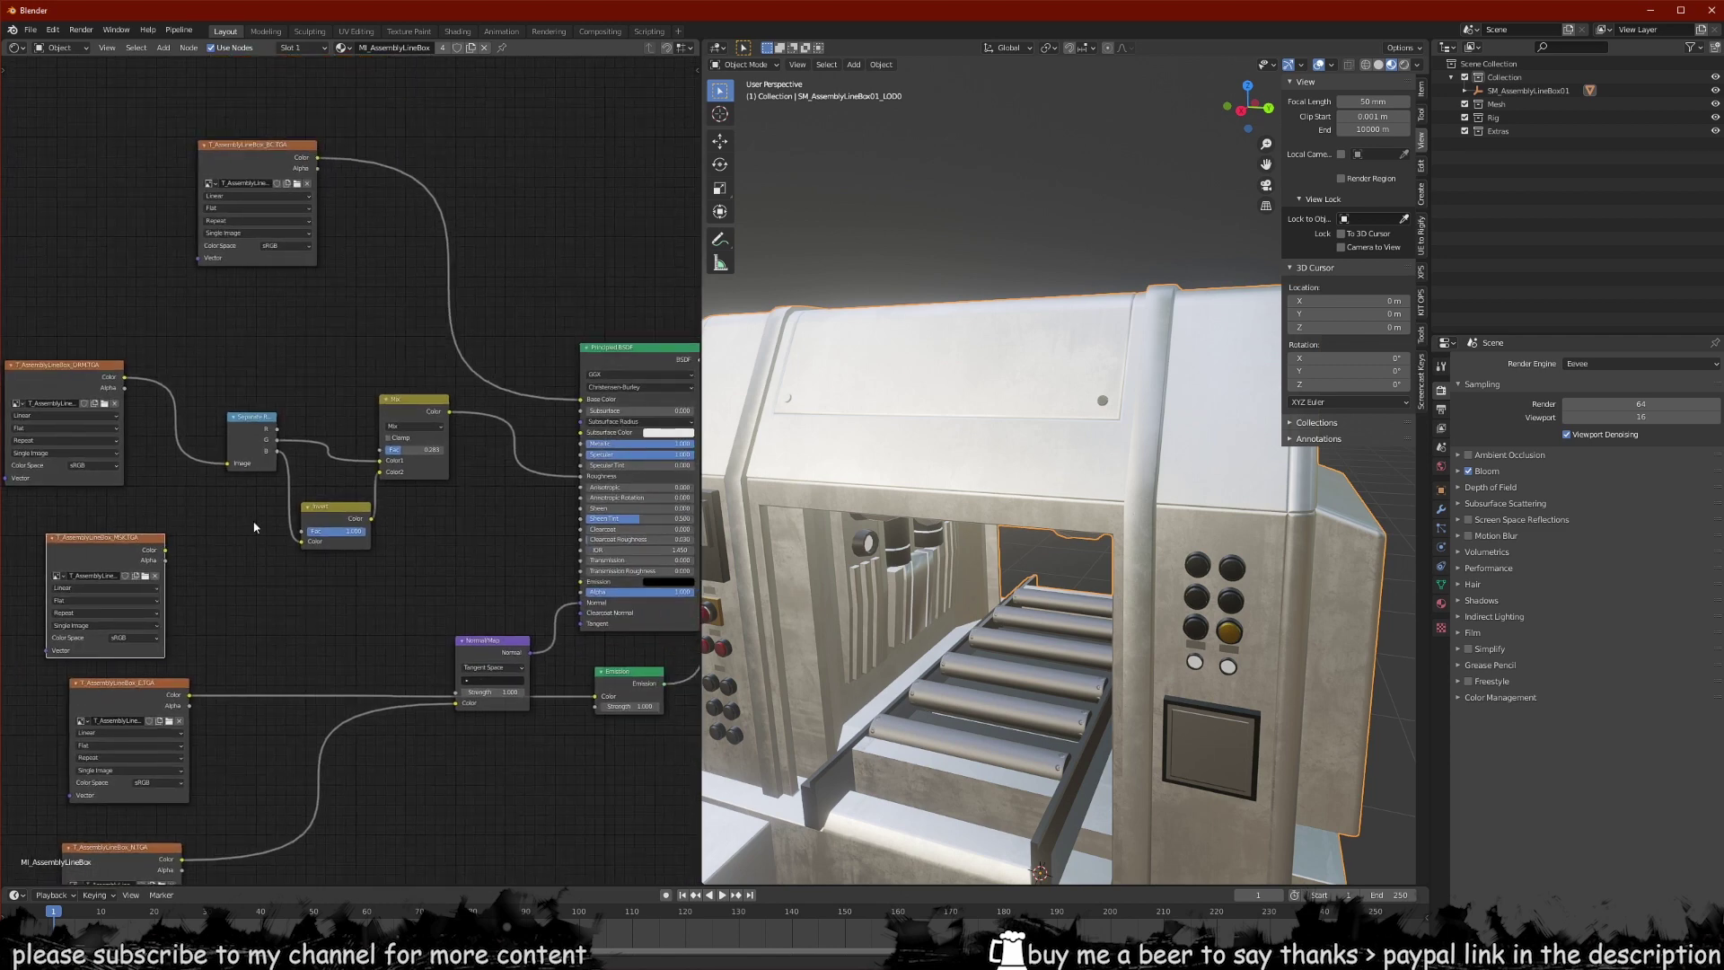
{"action": "scroll", "coordinate": [141, 567], "scroll_direction": "up", "scroll_amount": 2}
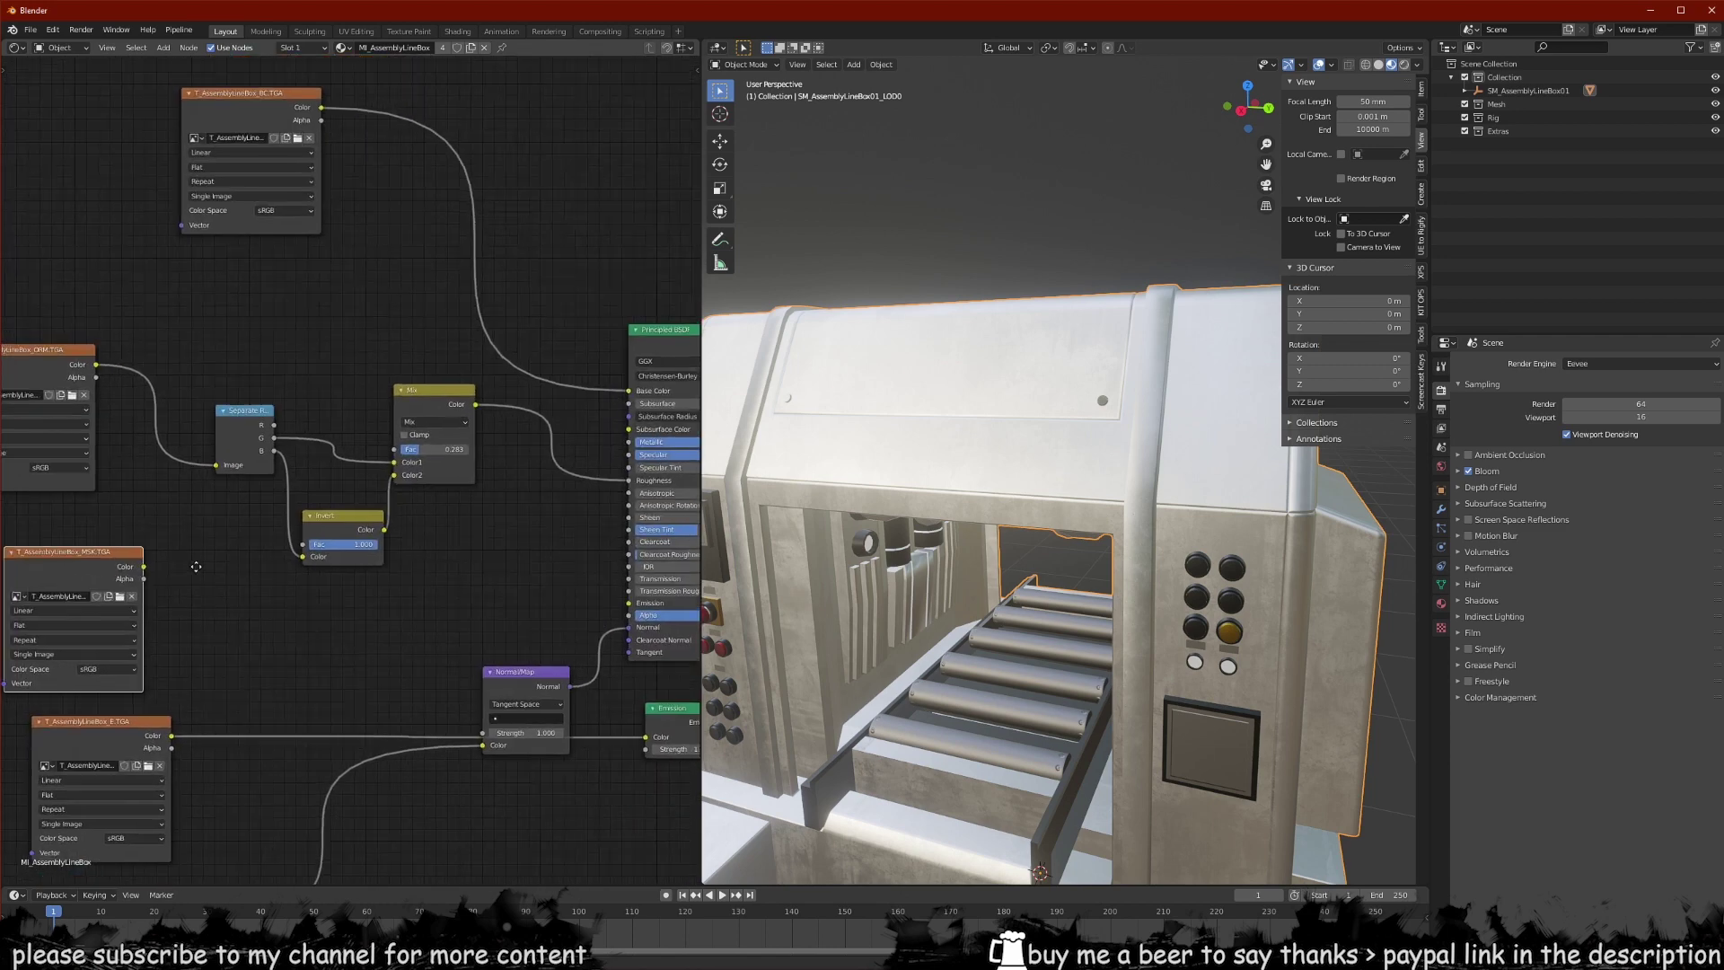
- Show the machine's material slots and open the MI_AssemLine_Decals material's nodes
{"action": "middle_click_drag", "start_coordinate": [898, 539], "coordinate": [885, 584]}
{"action": "scroll", "coordinate": [1230, 579], "scroll_direction": "down", "scroll_amount": 4}
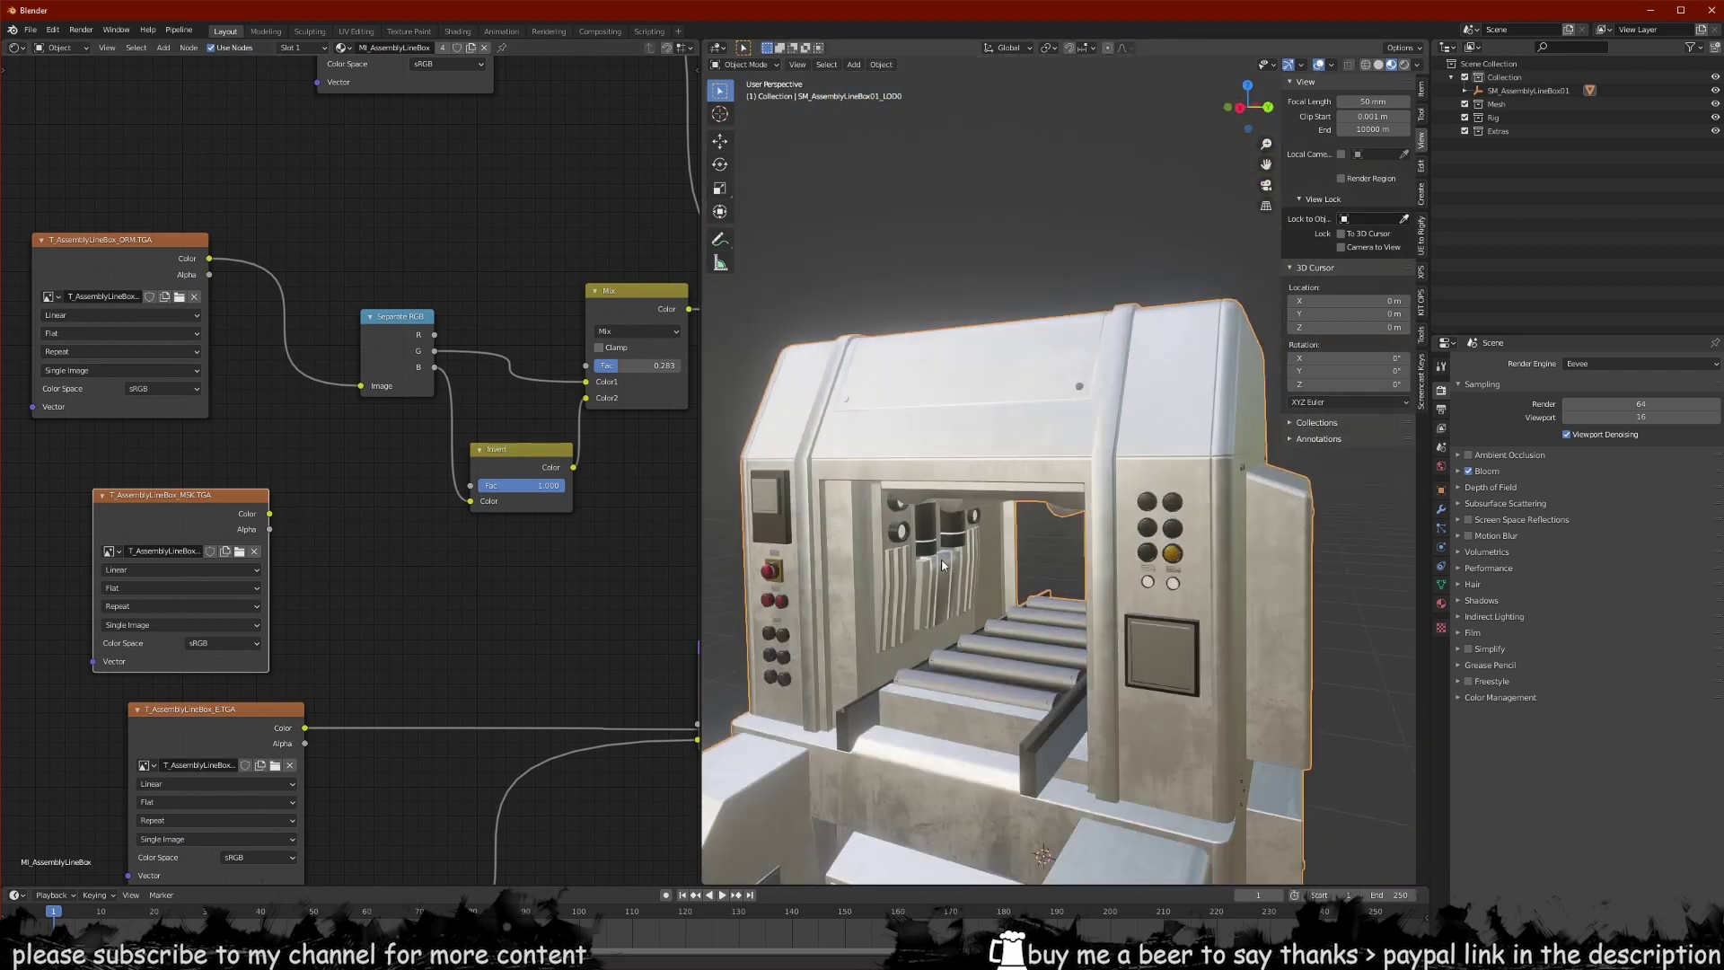
{"action": "scroll", "coordinate": [314, 529], "scroll_direction": "down", "scroll_amount": 1}
{"action": "scroll", "coordinate": [313, 529], "scroll_direction": "down", "scroll_amount": 5}
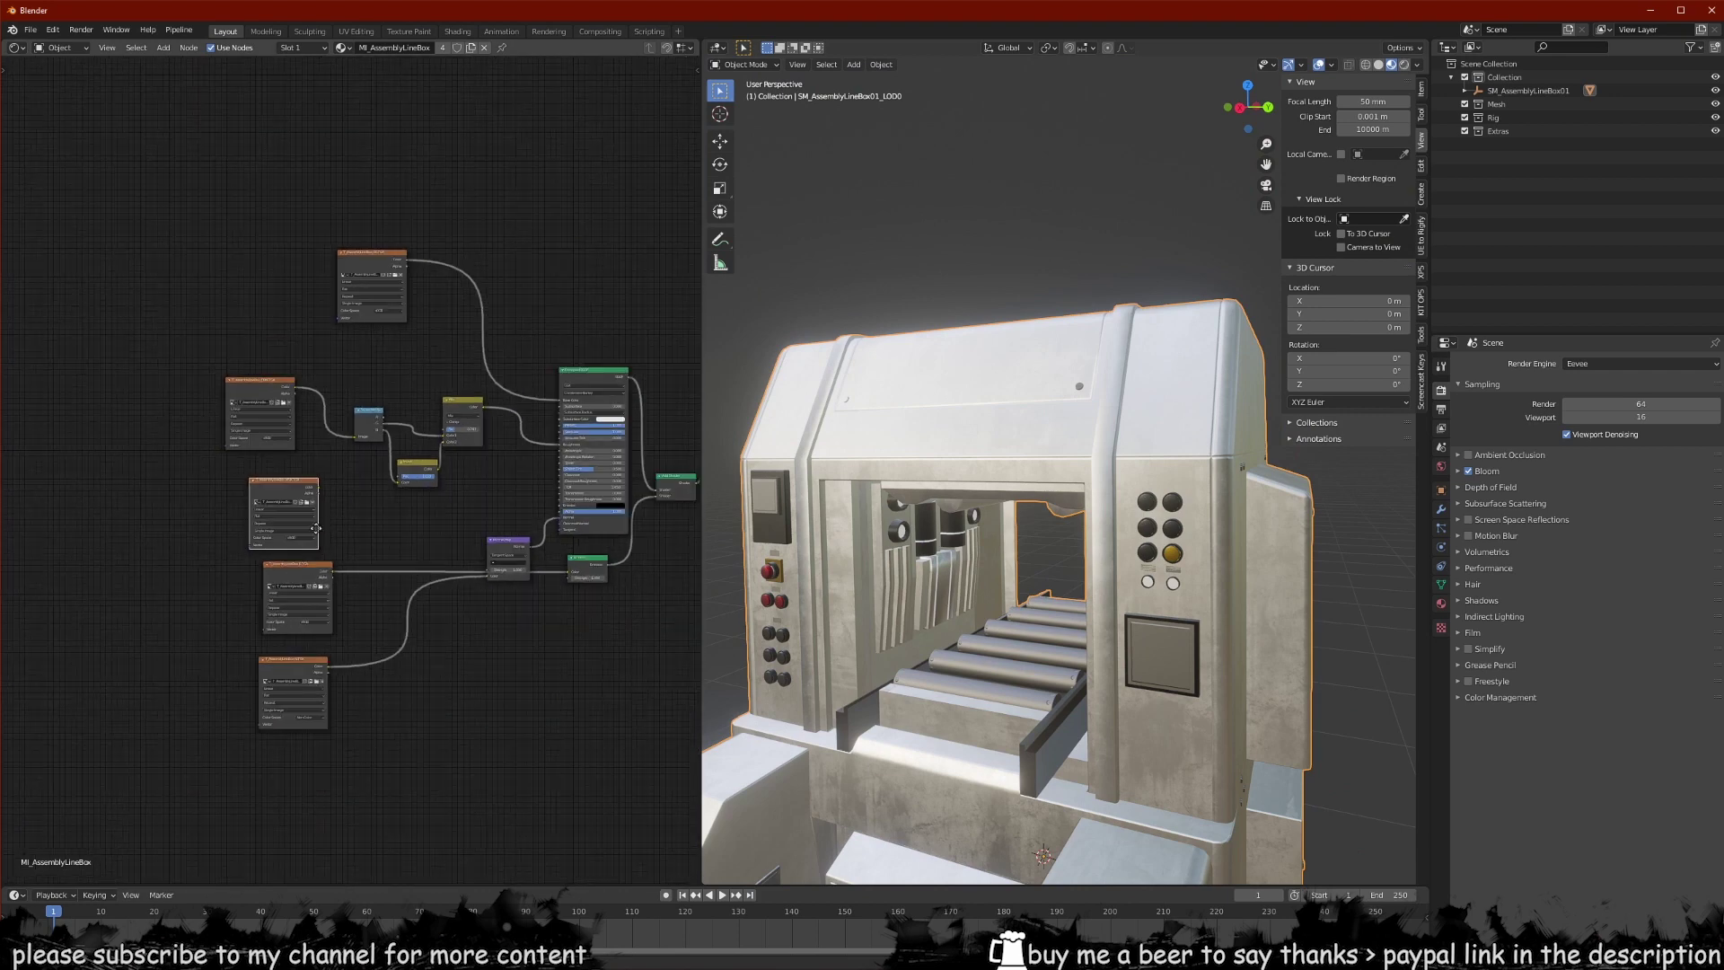
{"action": "middle_click_drag", "start_coordinate": [934, 530], "coordinate": [968, 531]}
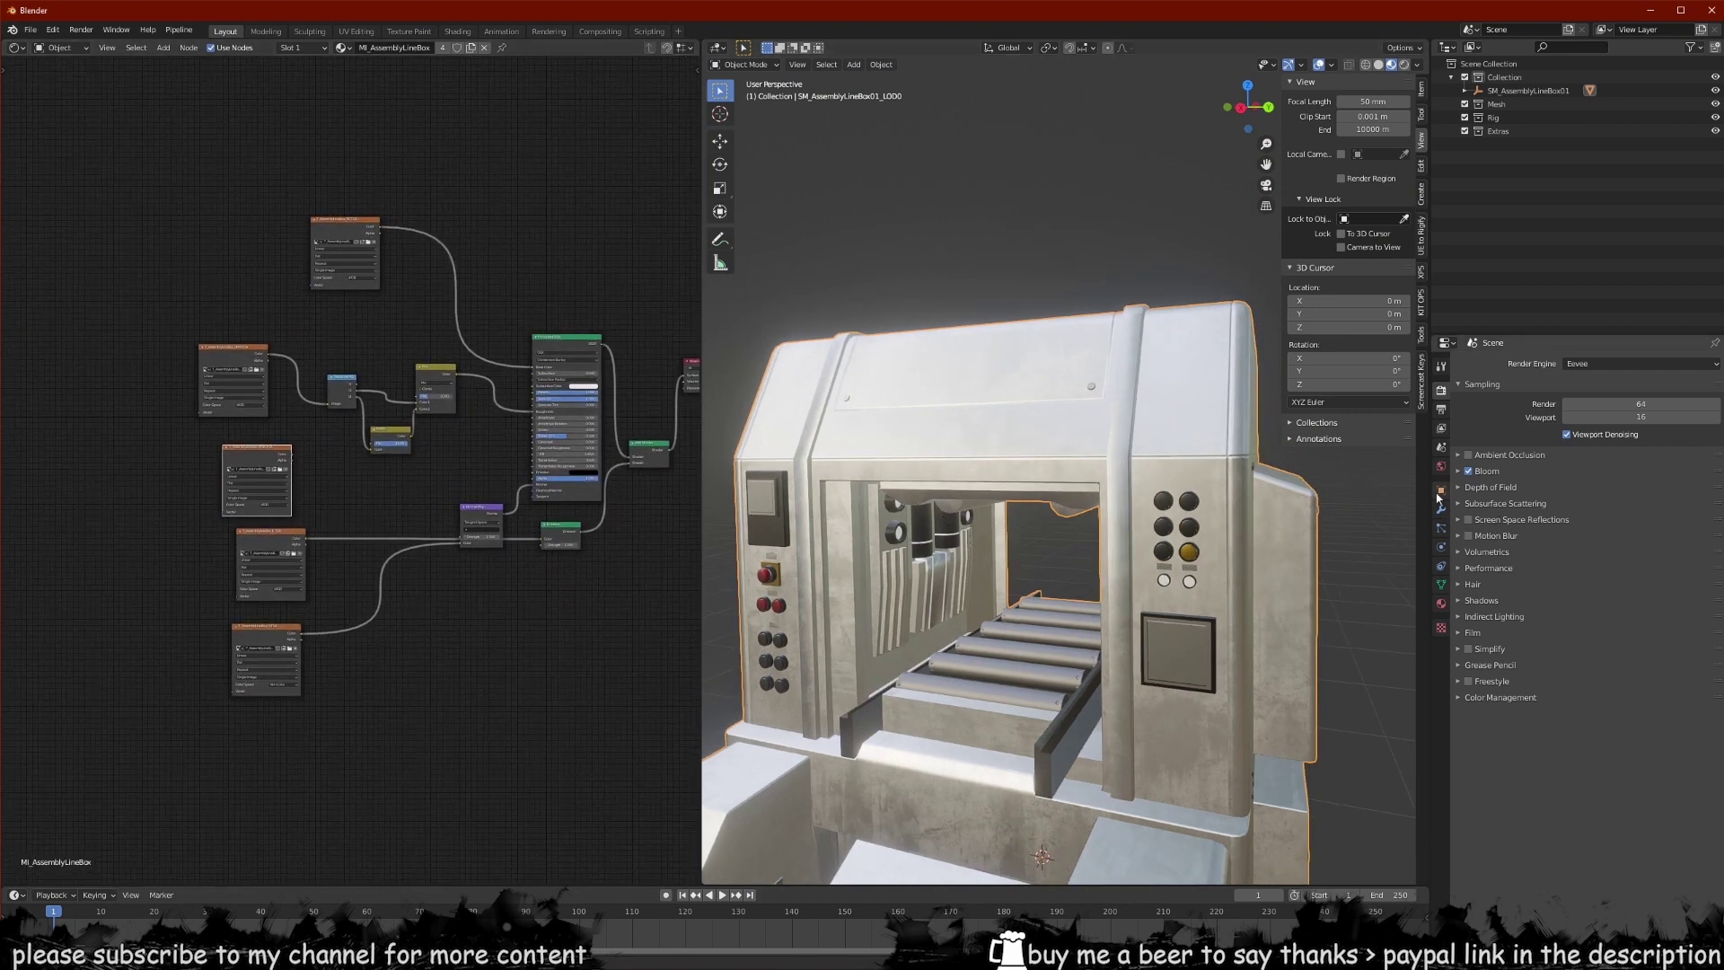
{"action": "left_click", "coordinate": [1441, 490]}
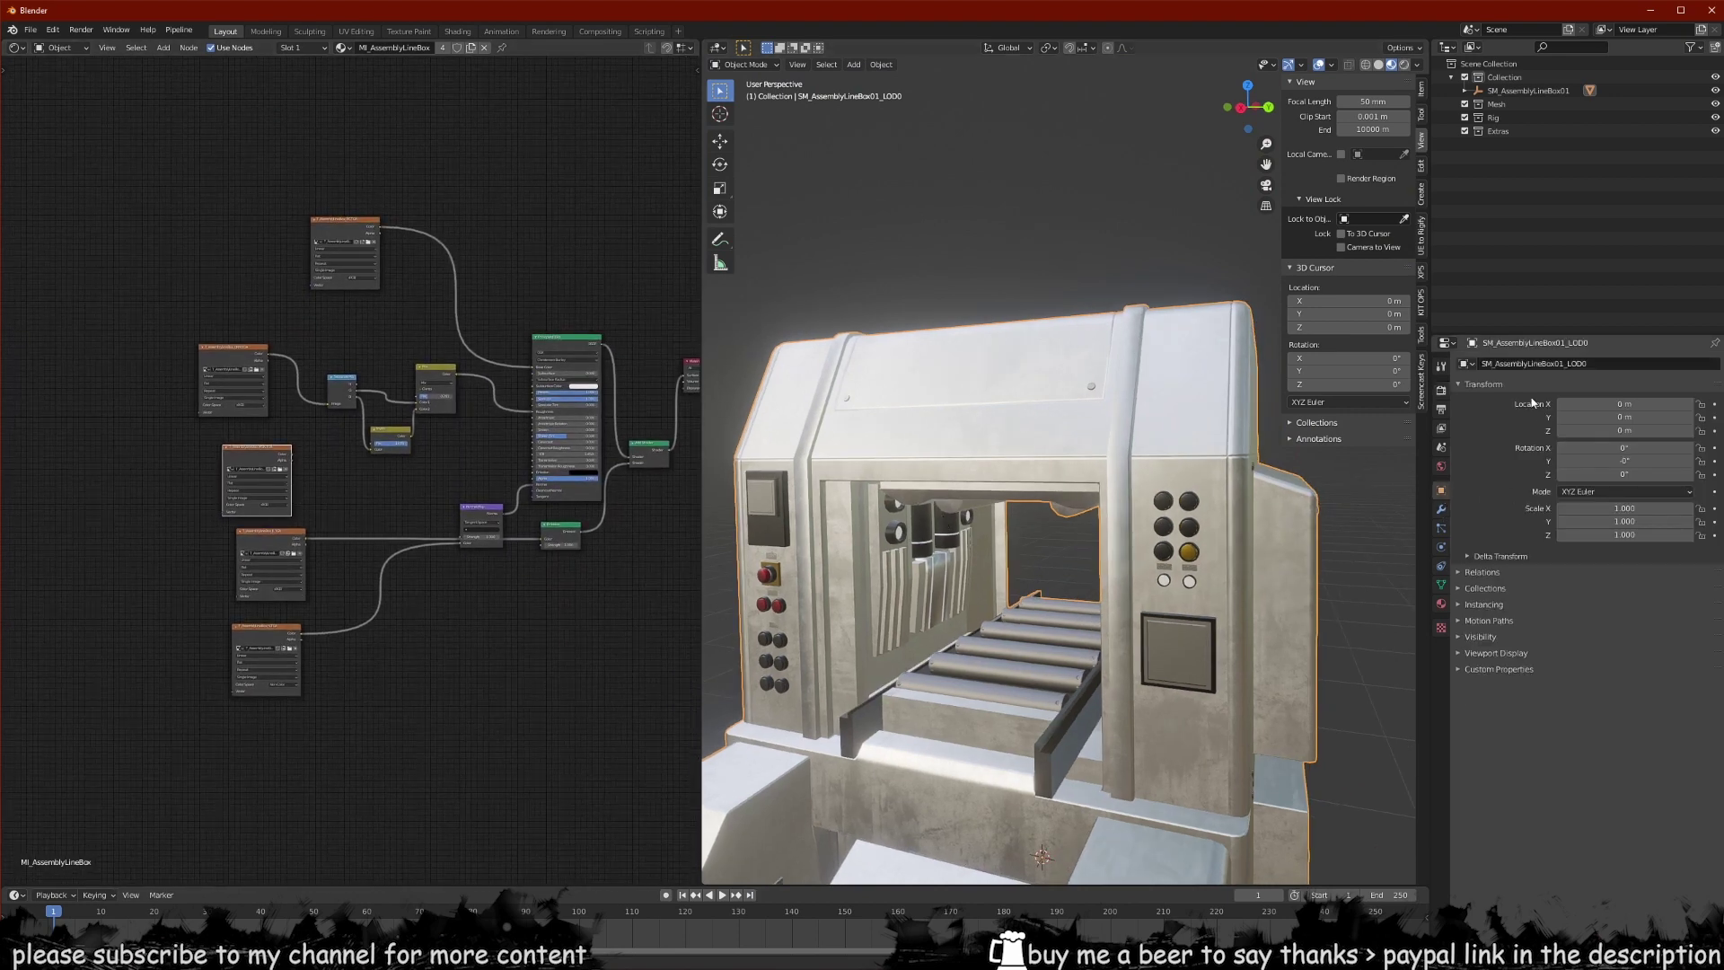
{"action": "left_click", "coordinate": [1442, 603]}
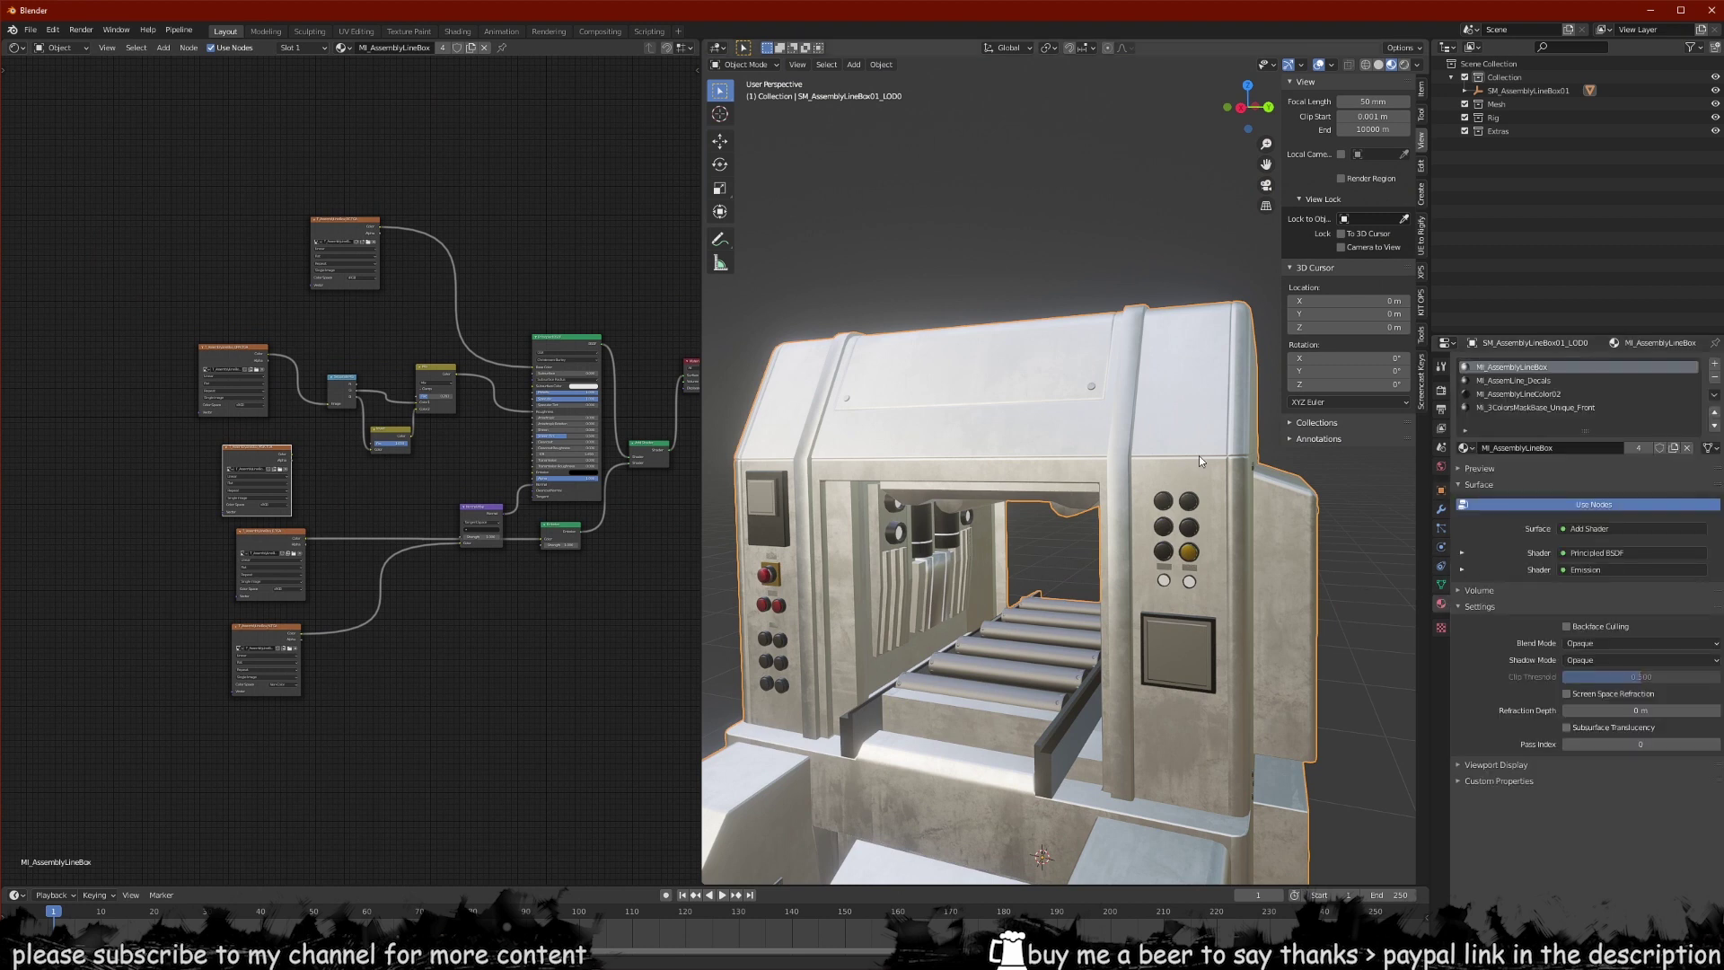
{"action": "left_click", "coordinate": [1538, 382]}
{"action": "scroll", "coordinate": [1059, 522], "scroll_direction": "up", "scroll_amount": 5}
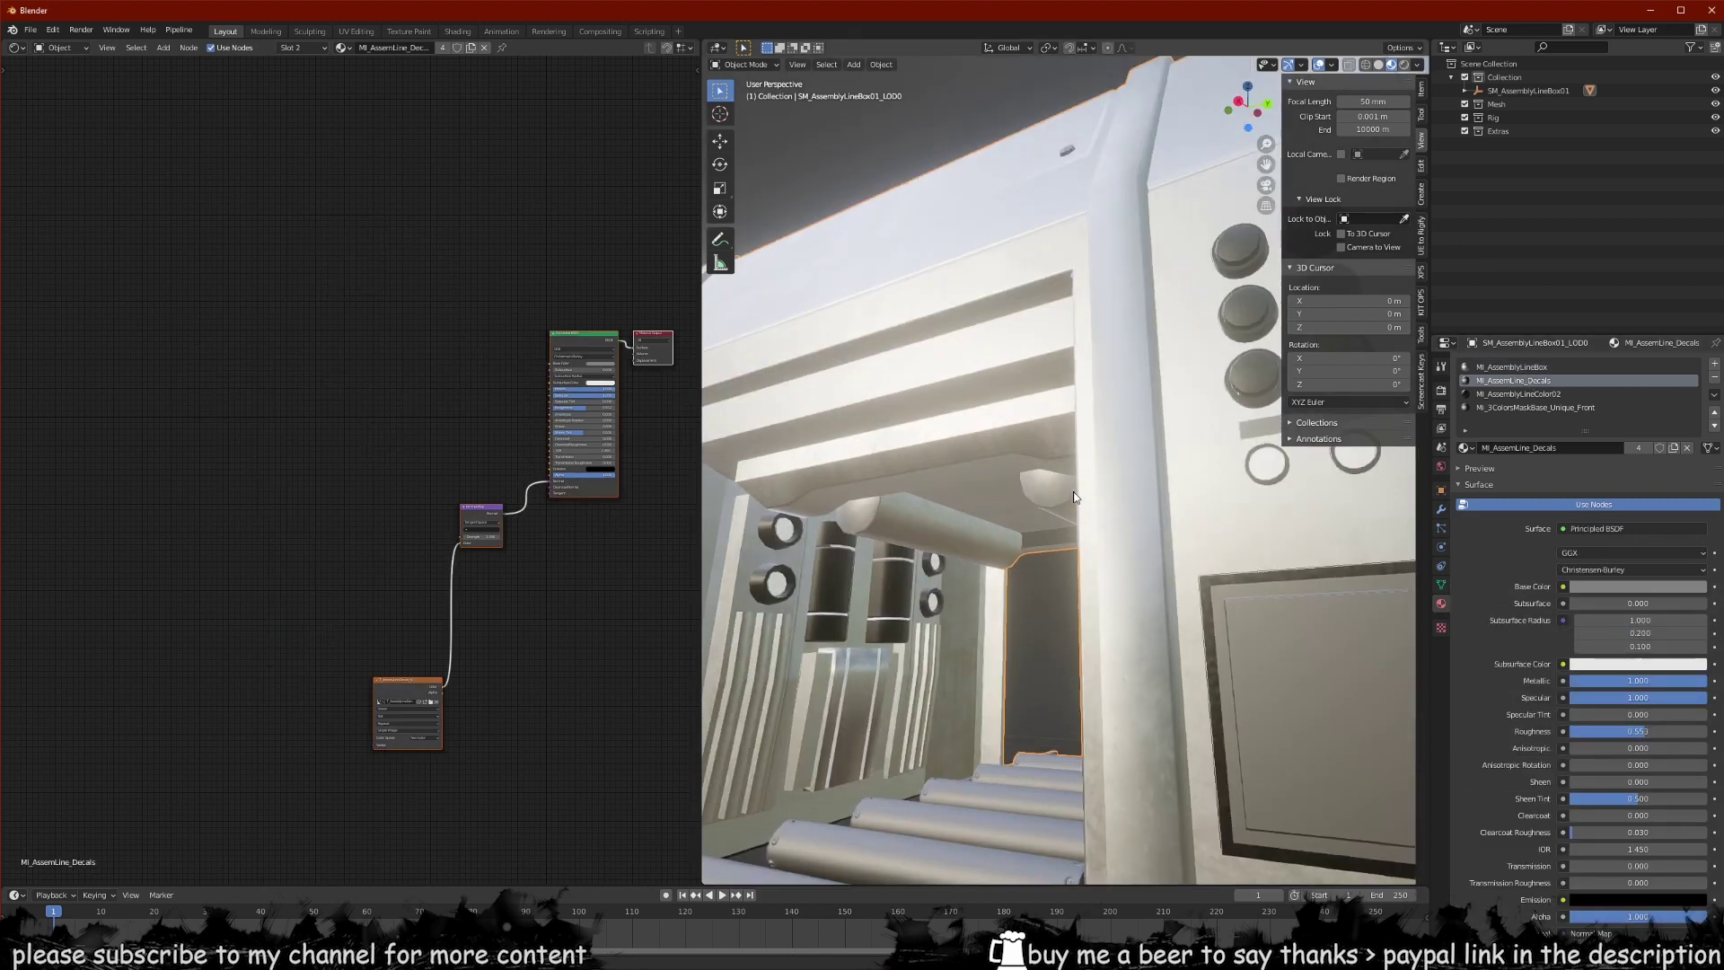
- Examine the machine's inside, front and side panels for the areas that use the MI_AssemLine_Decals material
{"action": "scroll", "coordinate": [1060, 523], "scroll_direction": "up", "scroll_amount": 3}
{"action": "right_click", "coordinate": [1463, 385]}
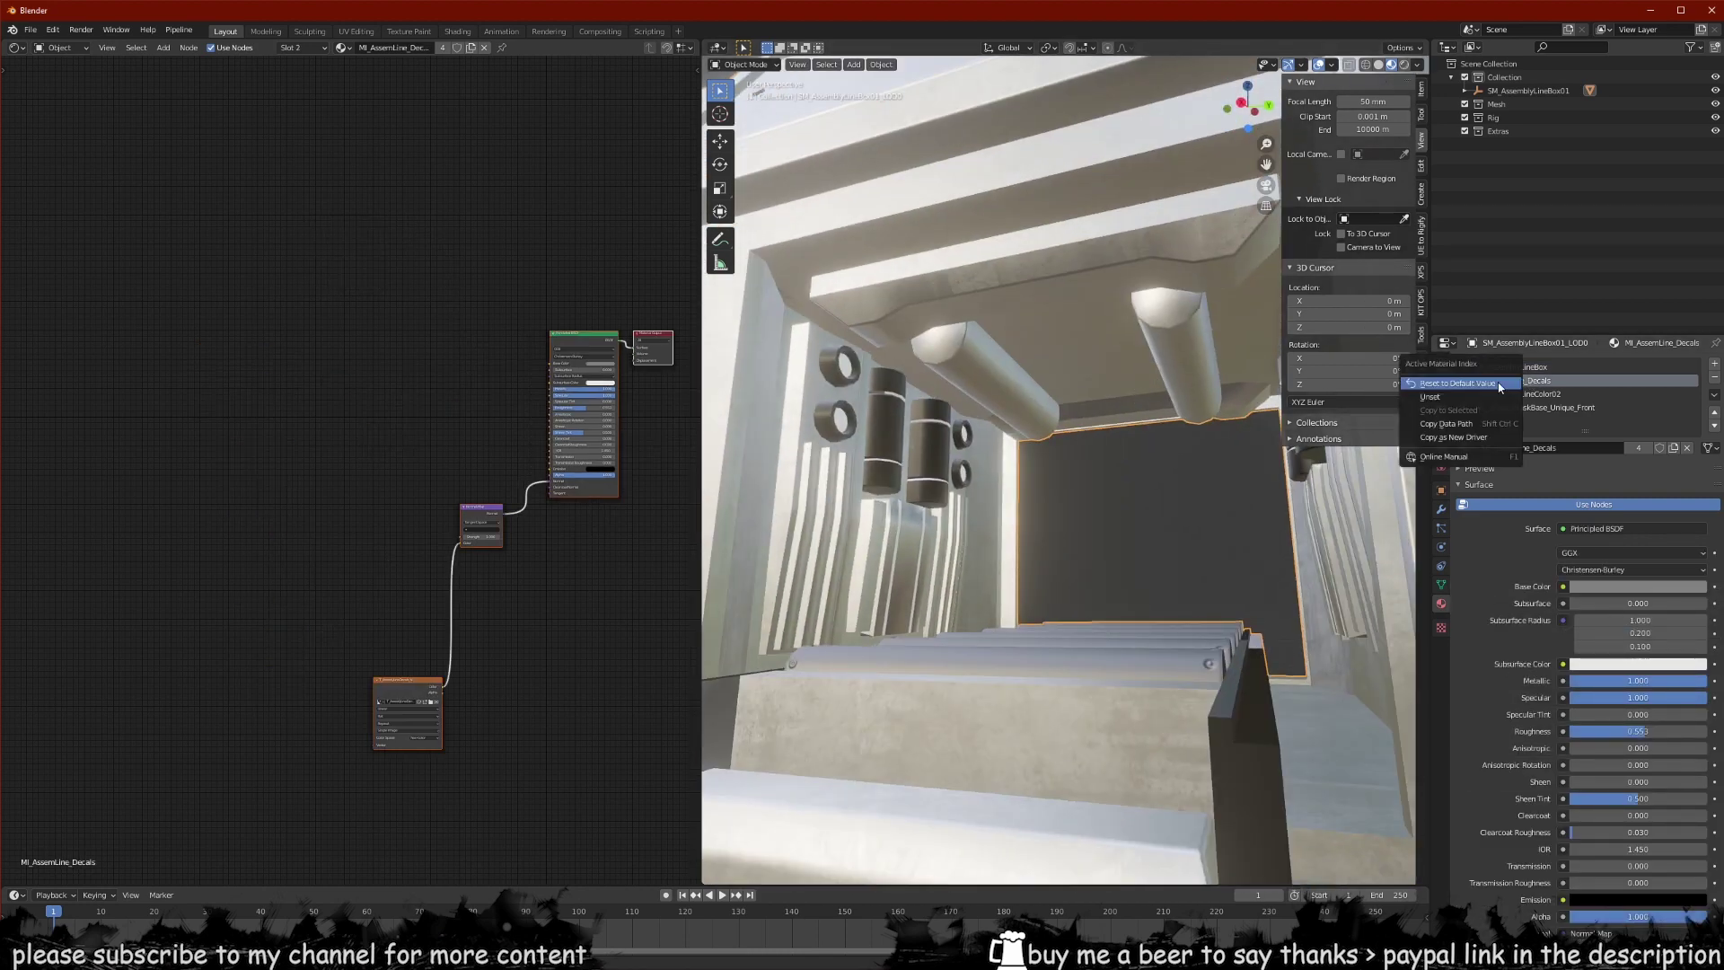
{"action": "left_click", "coordinate": [1111, 516]}
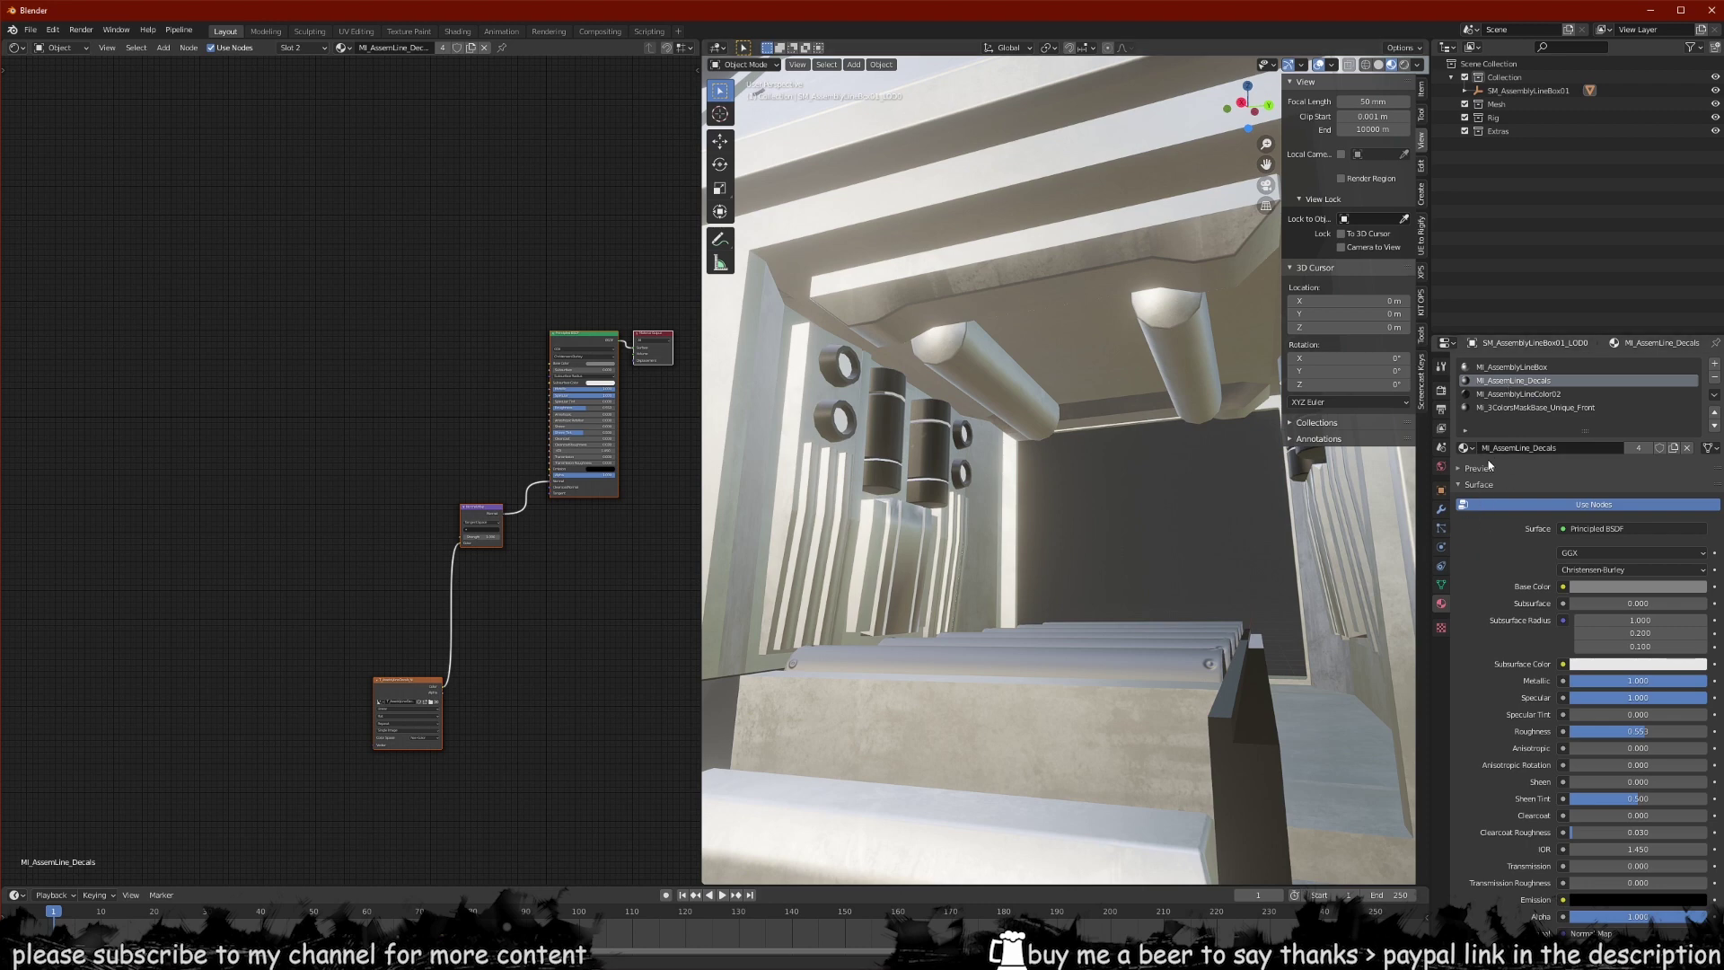
{"action": "middle_click_drag", "start_coordinate": [970, 516], "coordinate": [1012, 523]}
{"action": "scroll", "coordinate": [923, 531], "scroll_direction": "down", "scroll_amount": 4}
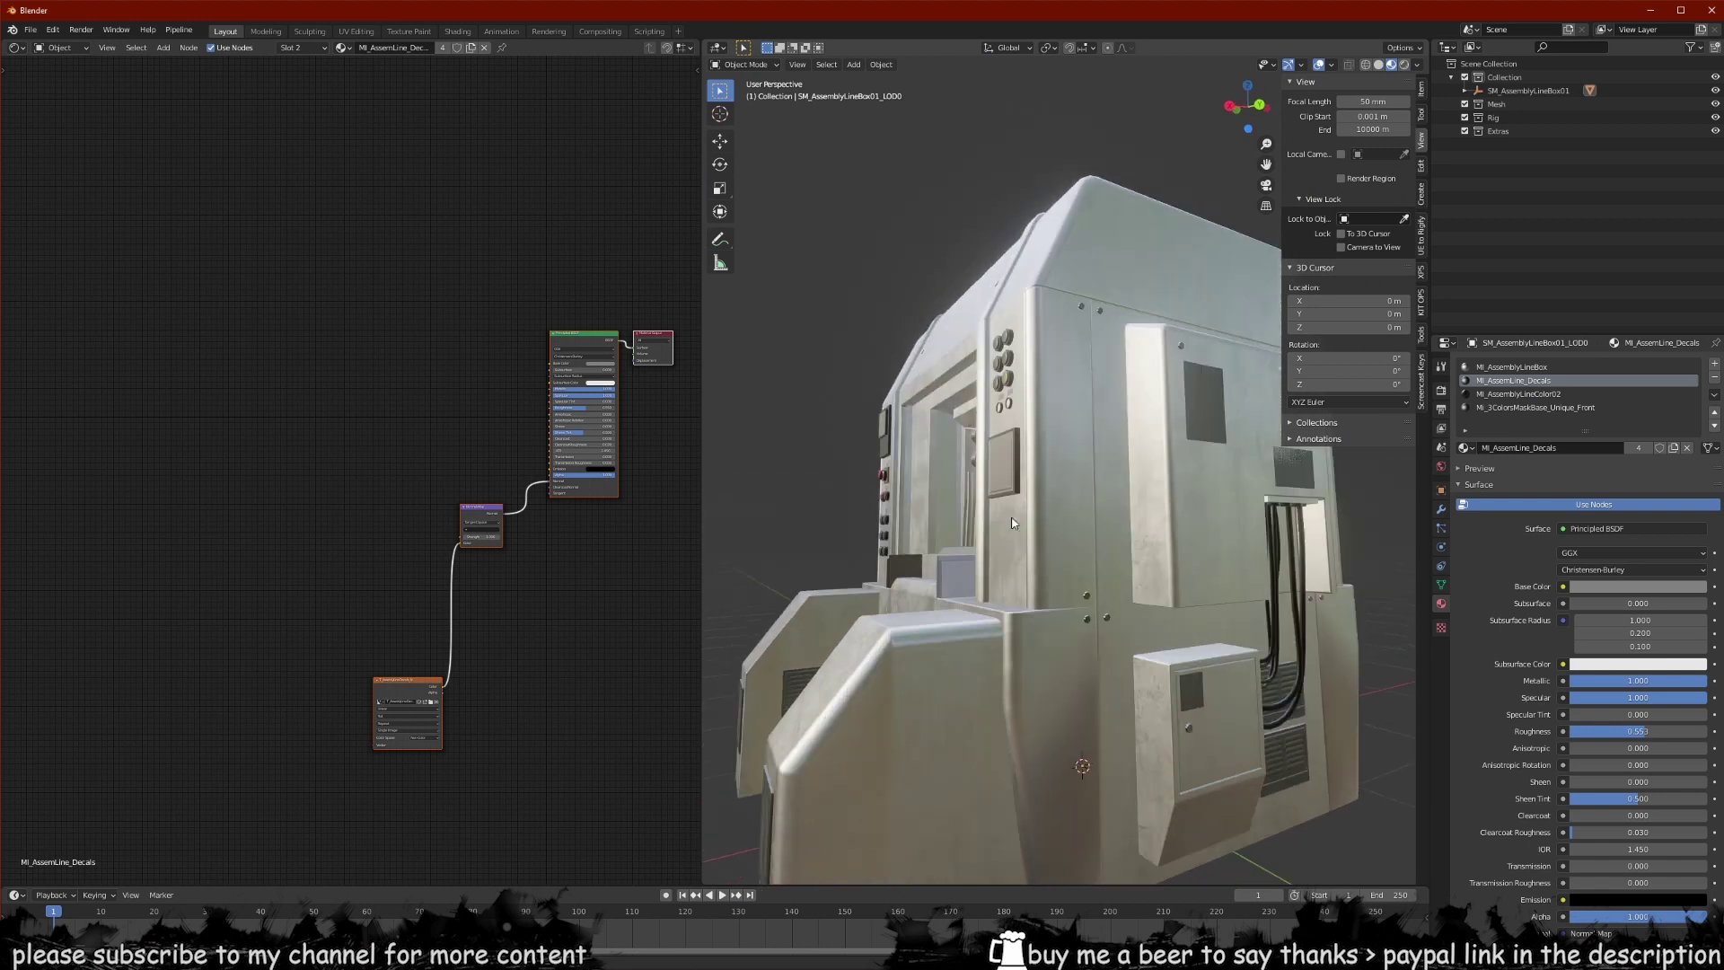
{"action": "middle_click_drag", "start_coordinate": [1185, 487], "coordinate": [988, 503]}
{"action": "scroll", "coordinate": [988, 500], "scroll_direction": "up", "scroll_amount": 5}
{"action": "scroll", "coordinate": [1033, 547], "scroll_direction": "down", "scroll_amount": 4}
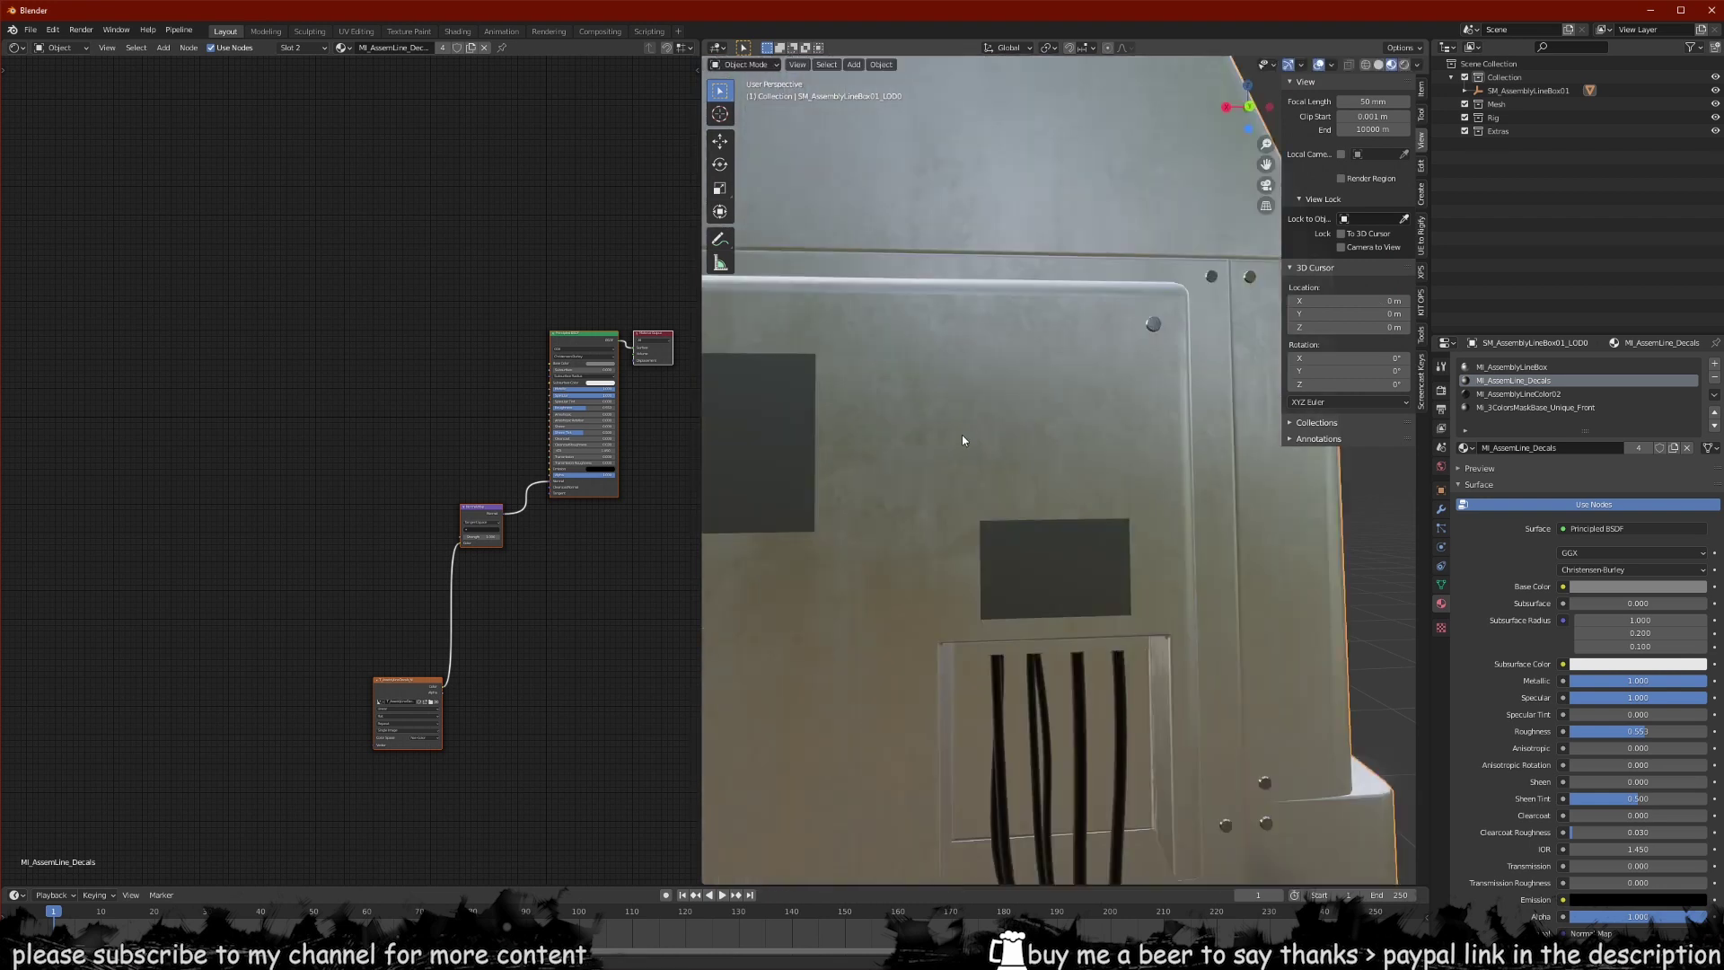
{"action": "scroll", "coordinate": [963, 435], "scroll_direction": "down", "scroll_amount": 4}
{"action": "middle_click_drag", "start_coordinate": [964, 438], "coordinate": [1042, 482]}
{"action": "scroll", "coordinate": [1048, 486], "scroll_direction": "up", "scroll_amount": 4}
{"action": "middle_click_drag", "start_coordinate": [438, 482], "coordinate": [388, 489]}
- Switch to Unreal Editor, locate the selected machine's Element 1 material and open MI_AssemLine_Decals
{"action": "key", "text": "alt+Tab"}
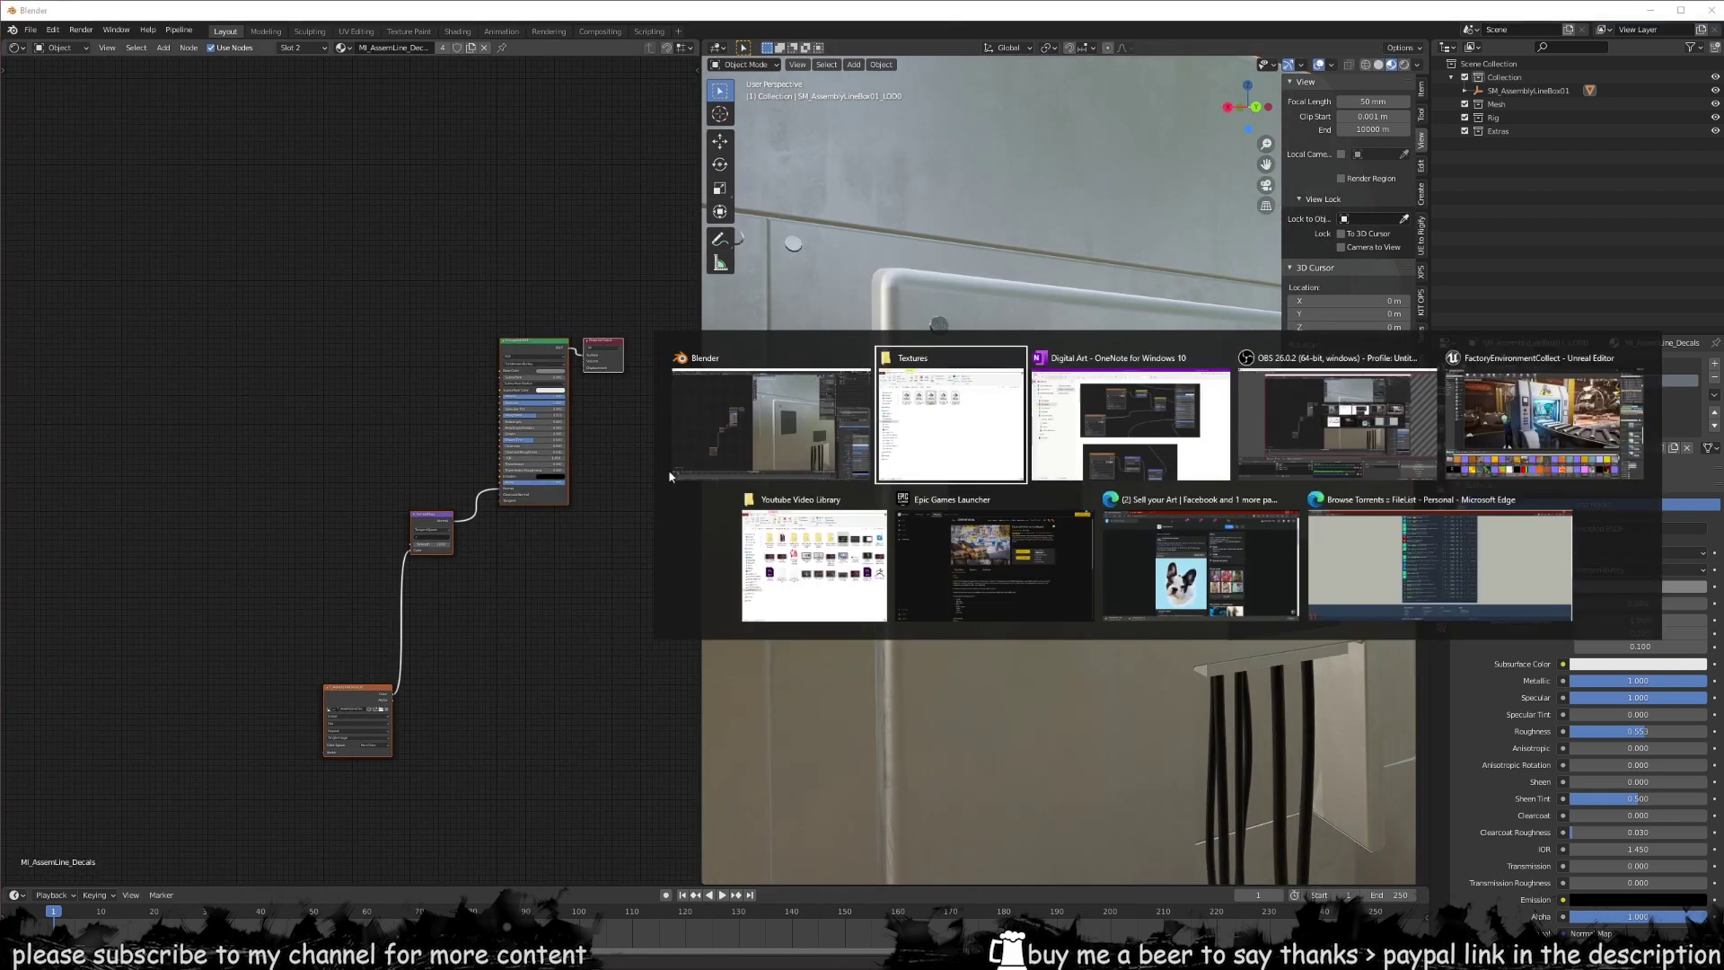
{"action": "left_click", "coordinate": [1464, 437]}
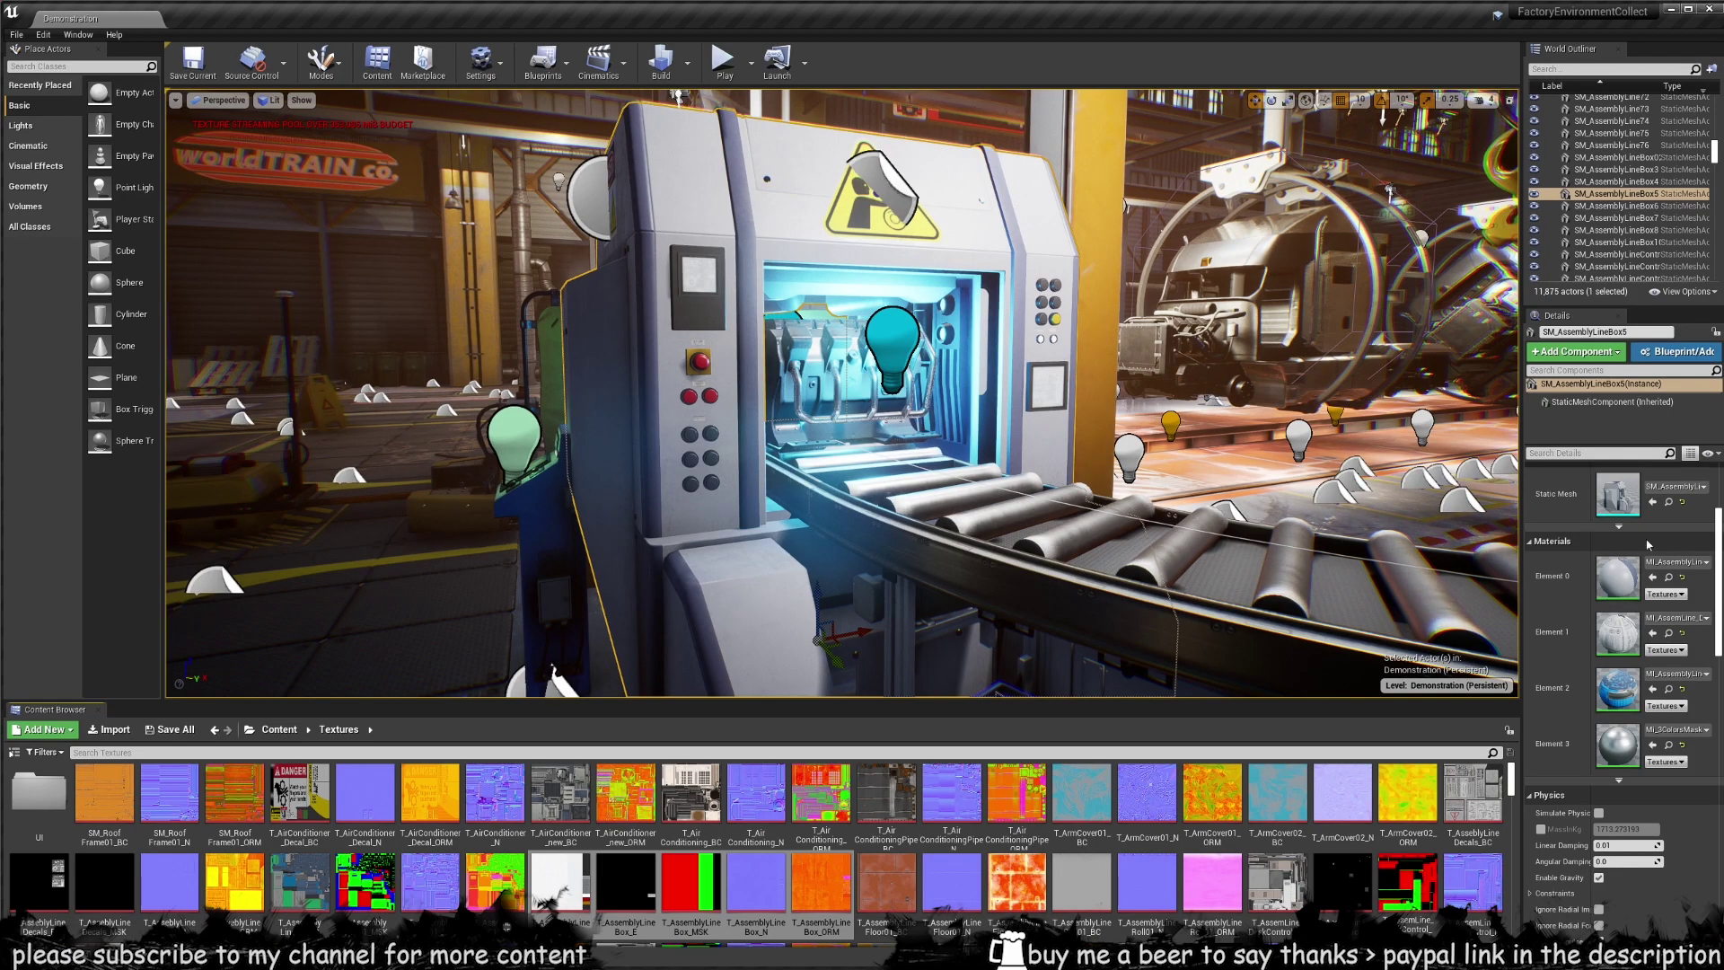
{"action": "left_click", "coordinate": [1673, 619]}
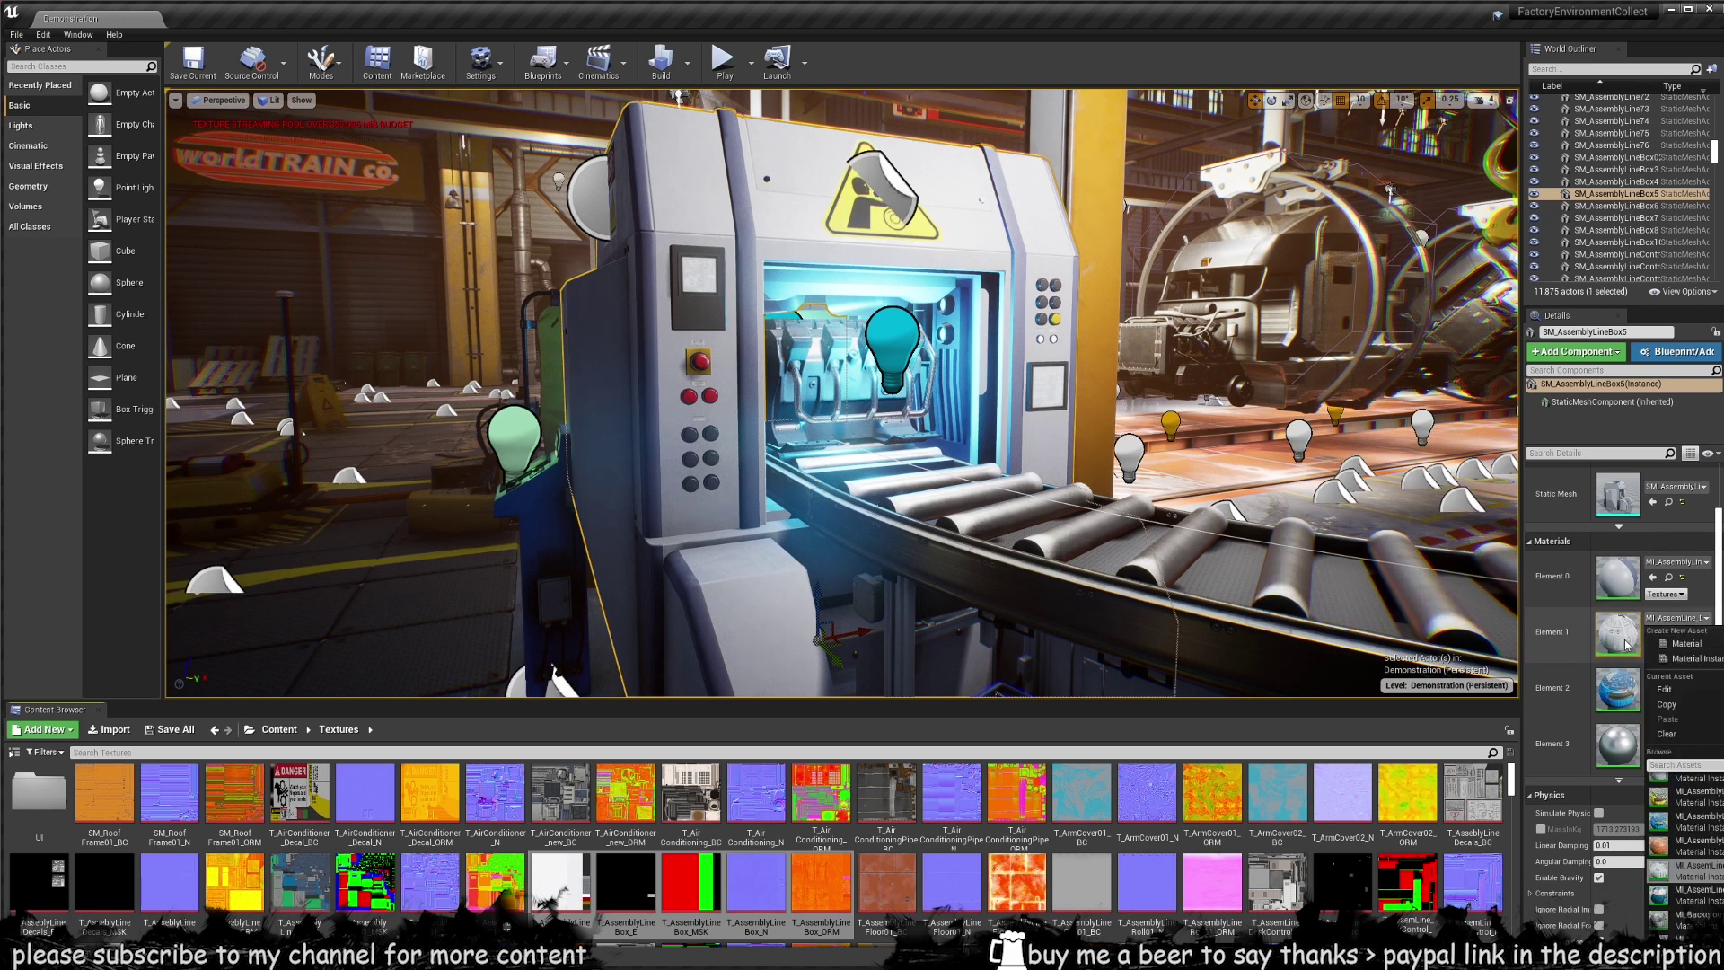
{"action": "left_click", "coordinate": [1666, 620]}
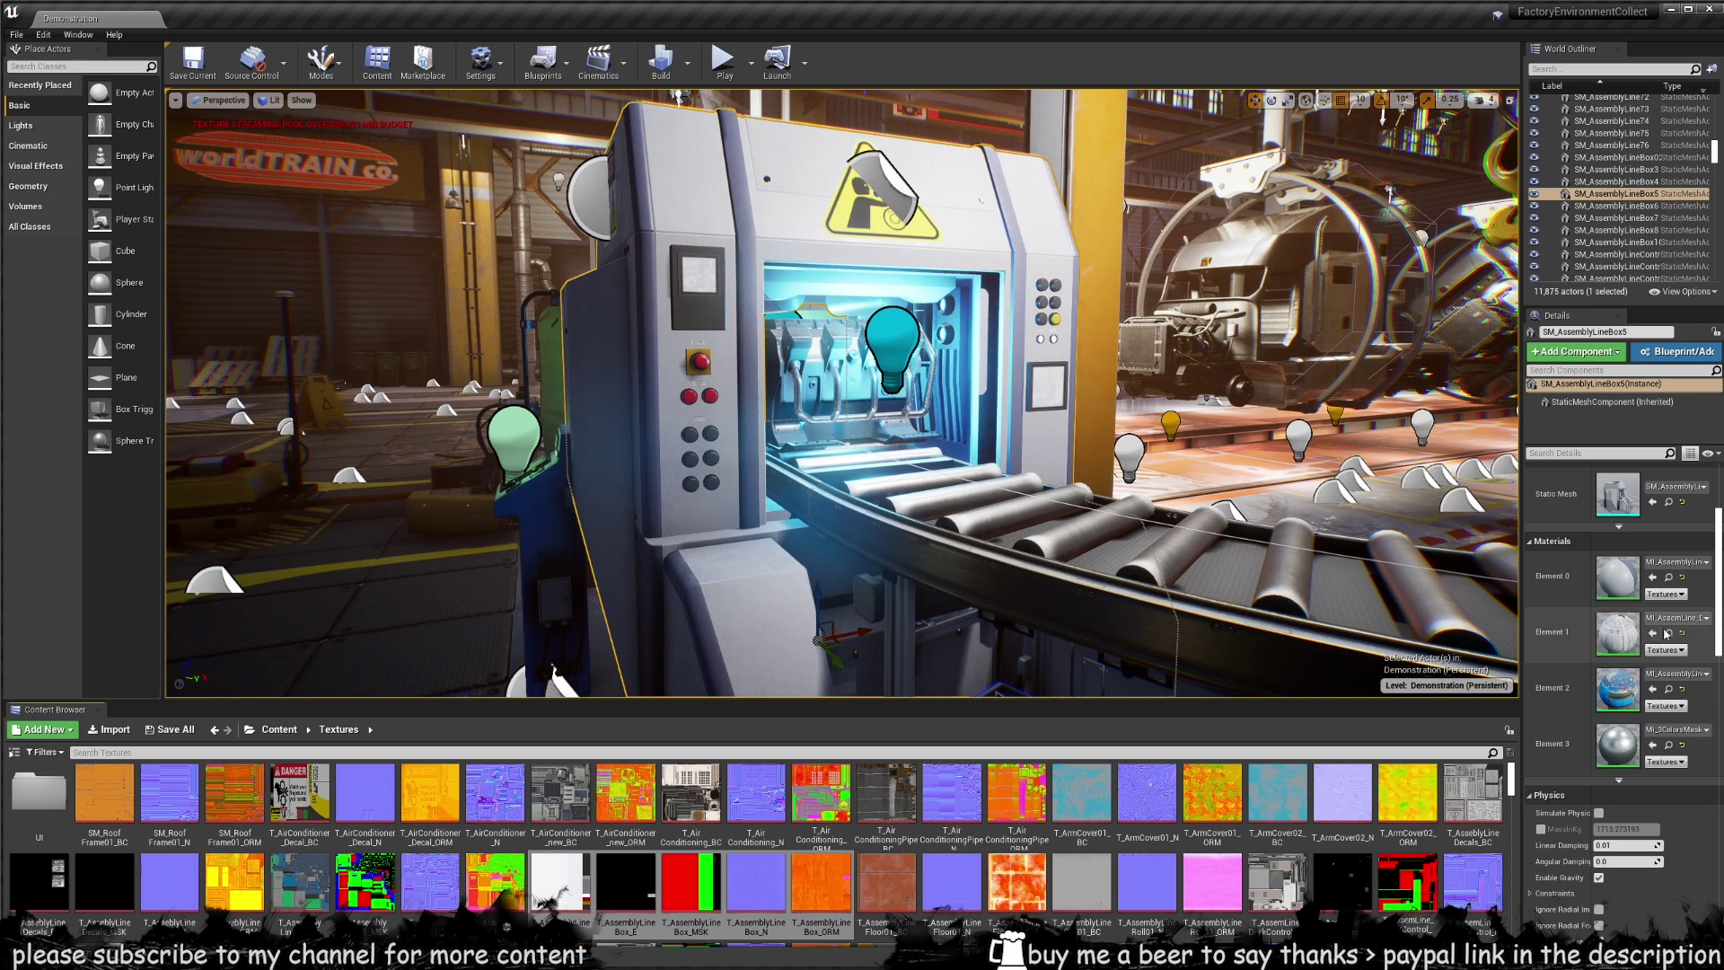
{"action": "left_click", "coordinate": [1668, 633]}
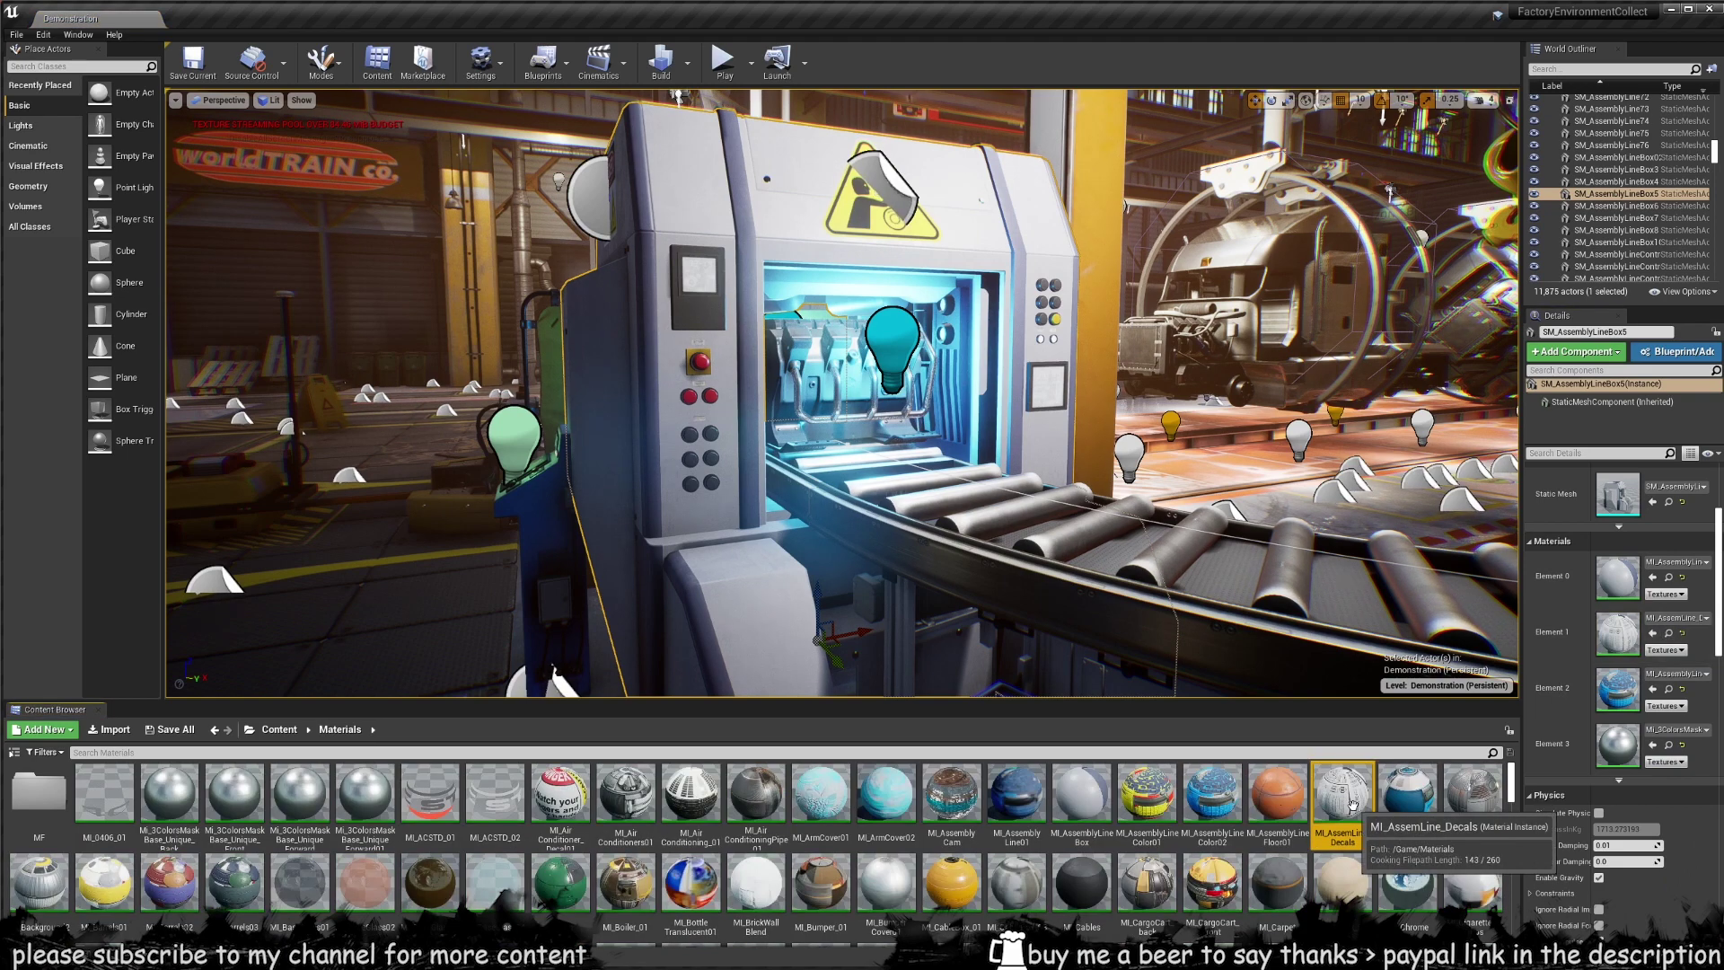
{"action": "double_click", "coordinate": [1347, 795]}
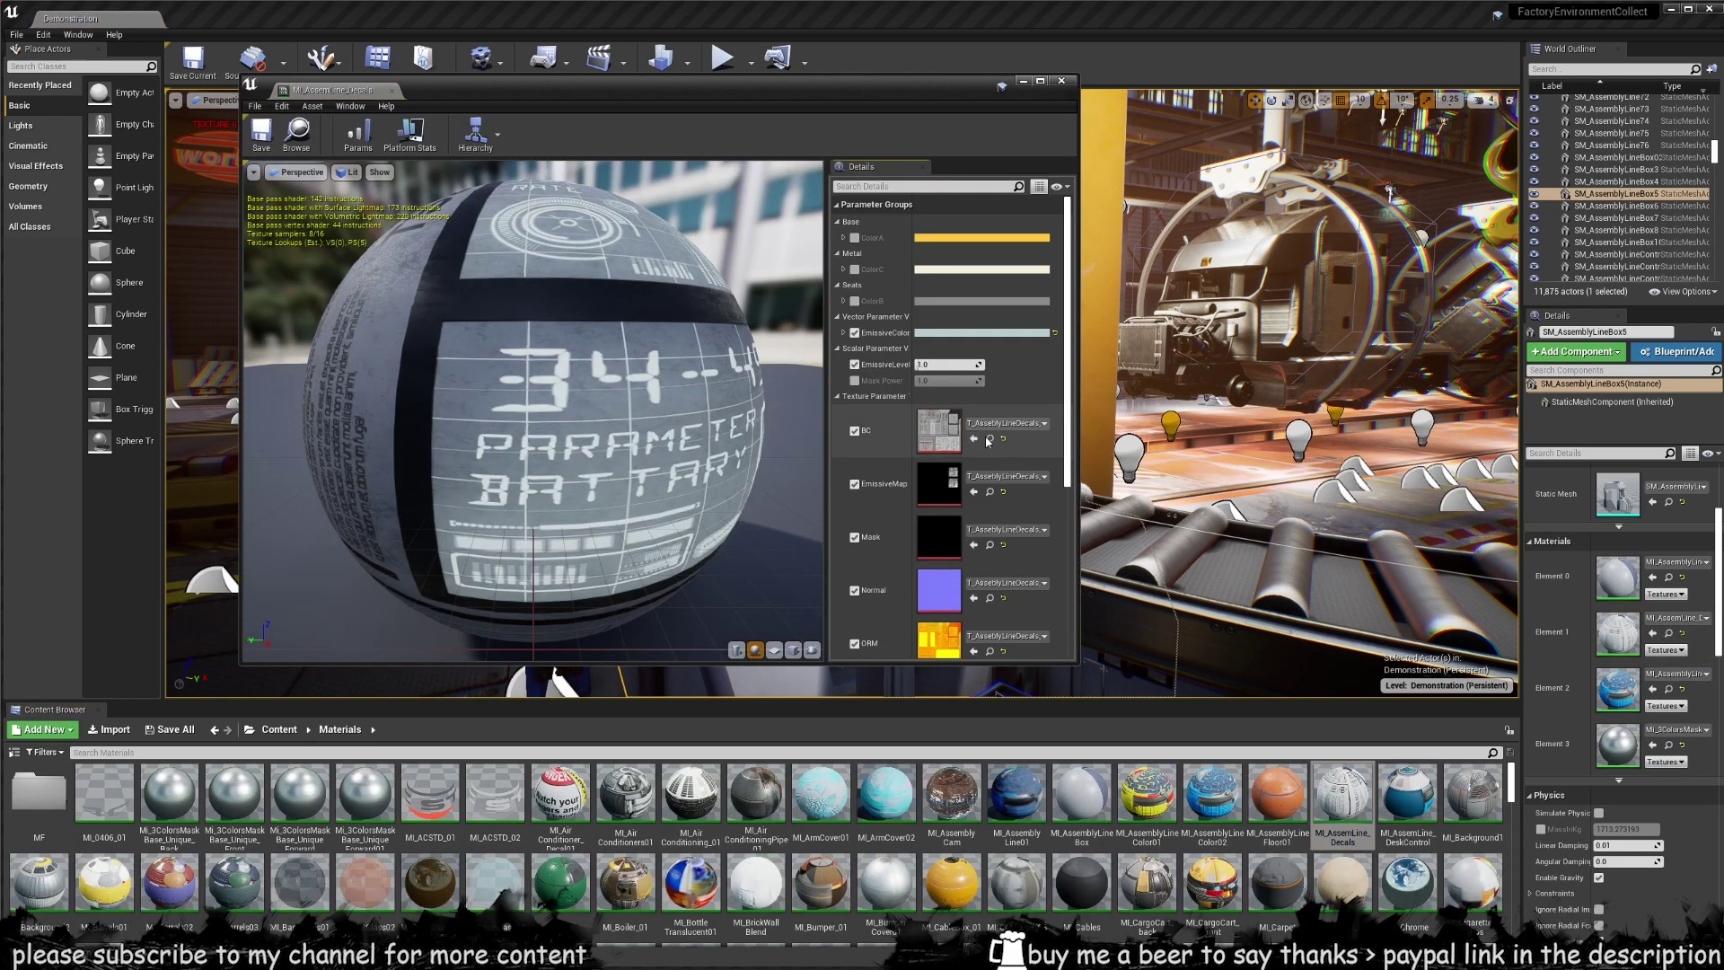
- Locate the decal material's BC texture and select all five T_AsseblyLineDecals textures: BC, E, MSK, N and ORM
{"action": "left_click", "coordinate": [988, 439]}
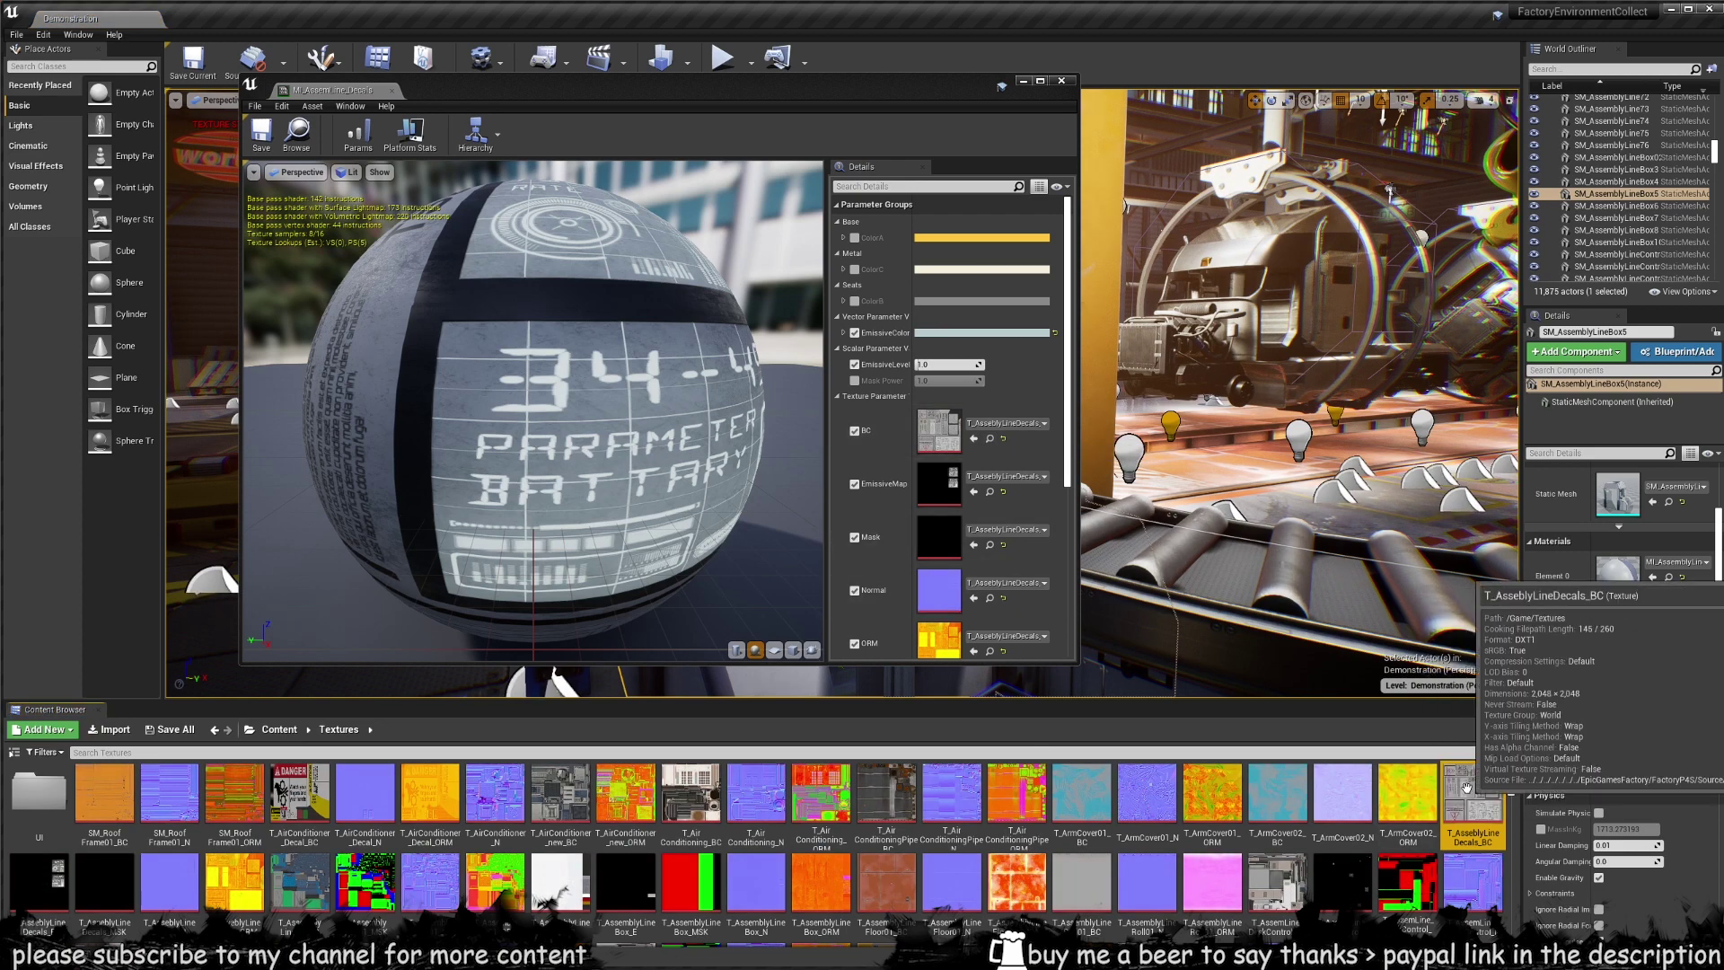
{"action": "left_click", "coordinate": [49, 891], "text": "ctrl"}
{"action": "left_click", "coordinate": [104, 895], "text": "ctrl"}
{"action": "left_click", "coordinate": [160, 903], "text": "ctrl"}
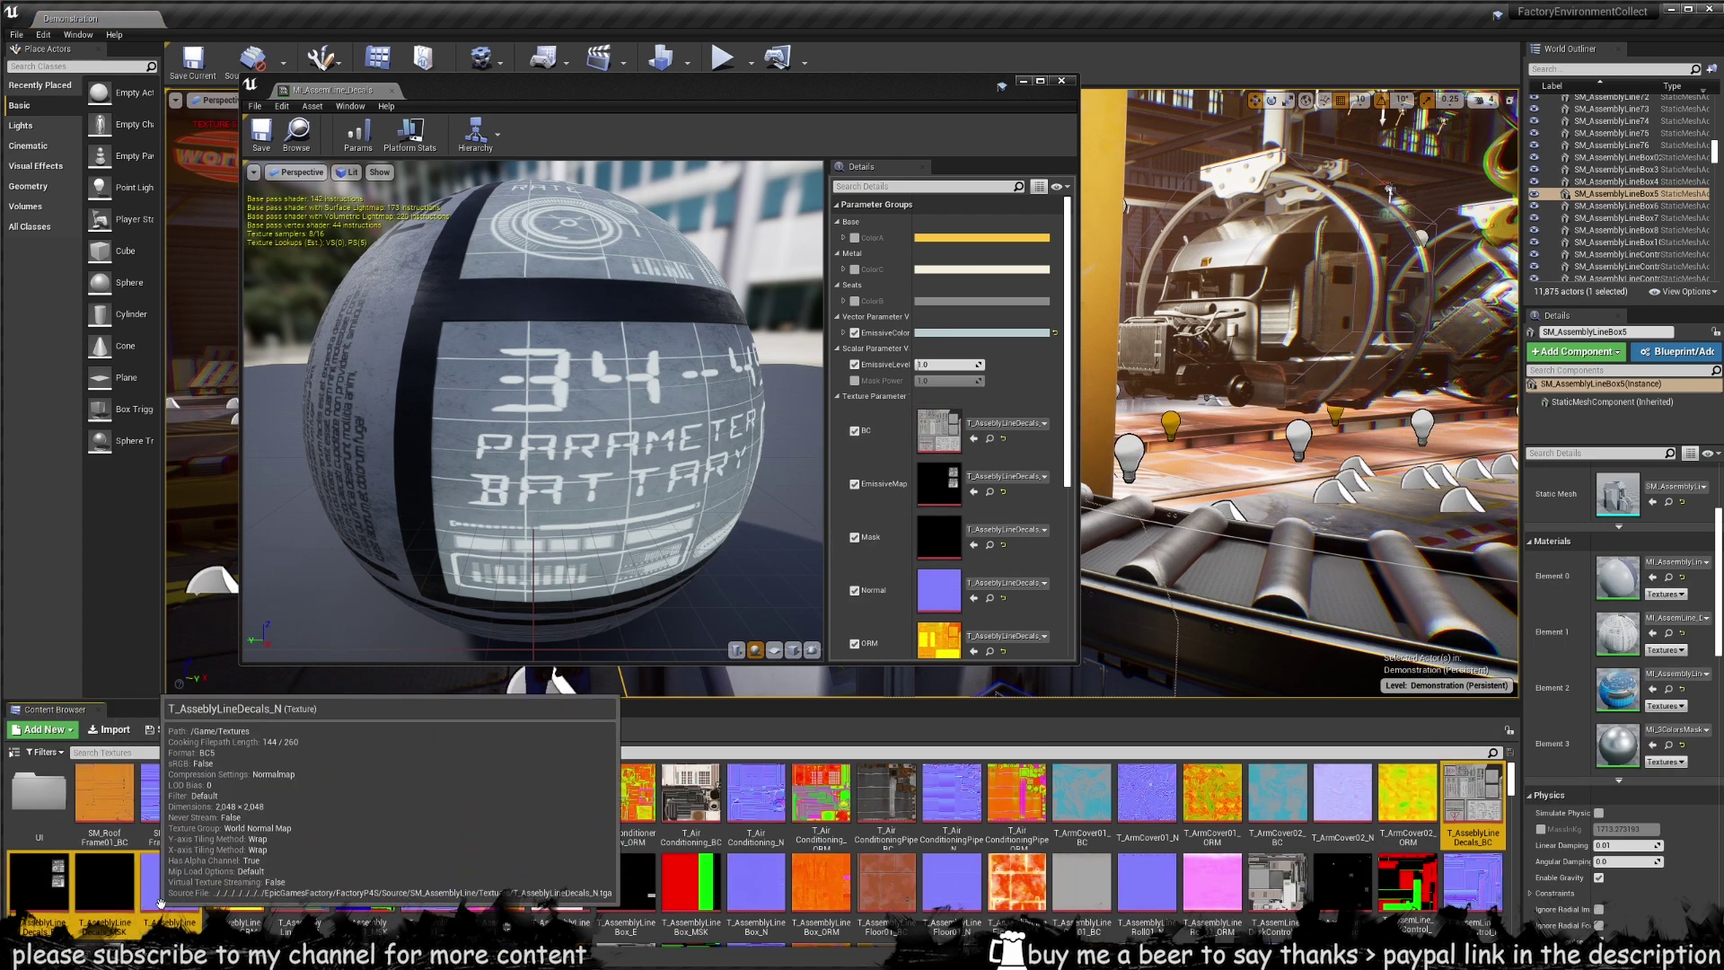
{"action": "left_click", "coordinate": [226, 887], "text": "ctrl"}
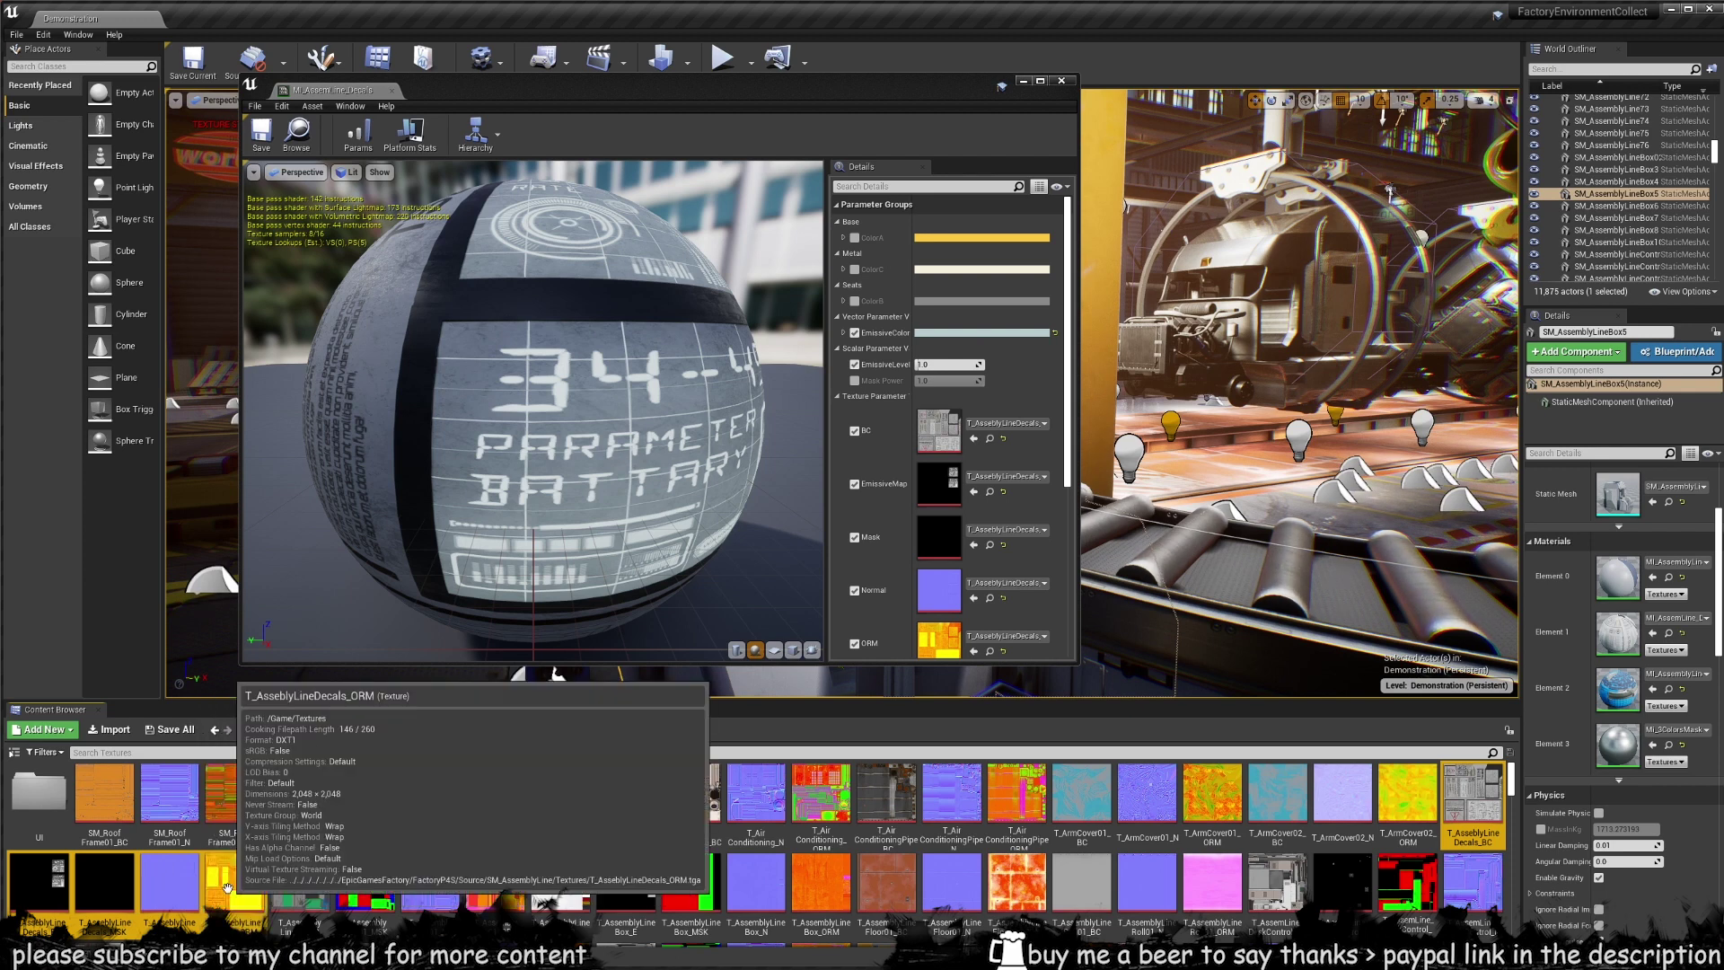
- Bulk export the selected decal textures to the Texture Set folder in Downloads
{"action": "right_click", "coordinate": [228, 889]}
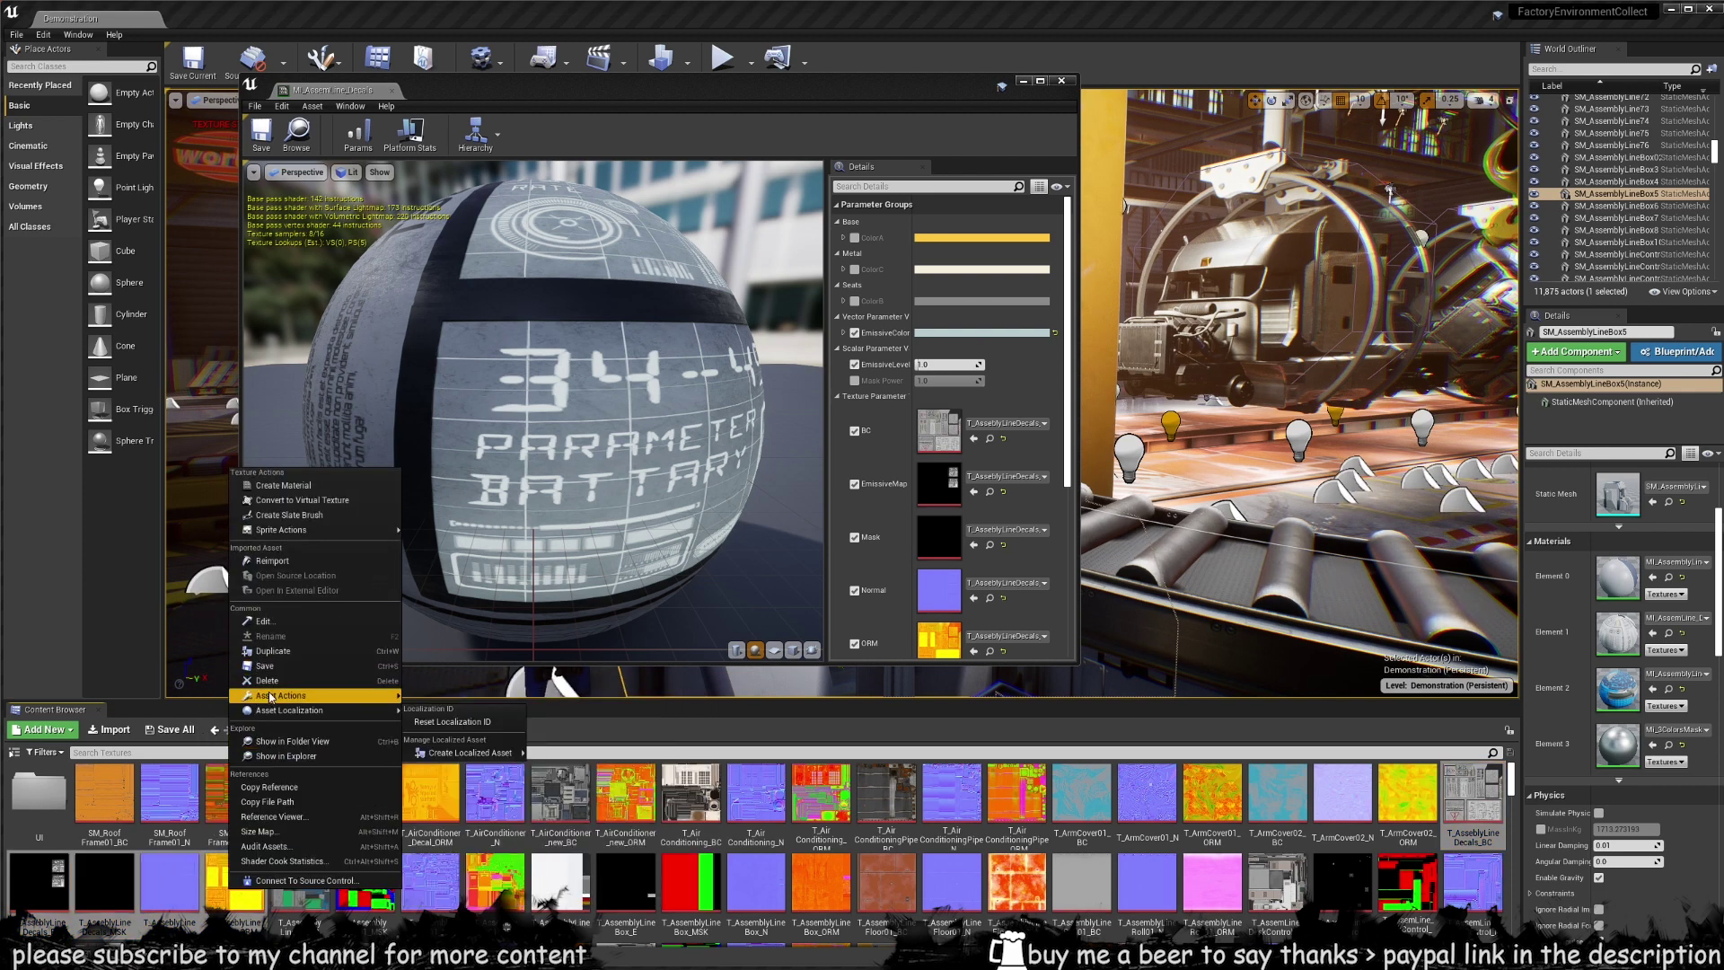
{"action": "mouse_move", "coordinate": [269, 697]}
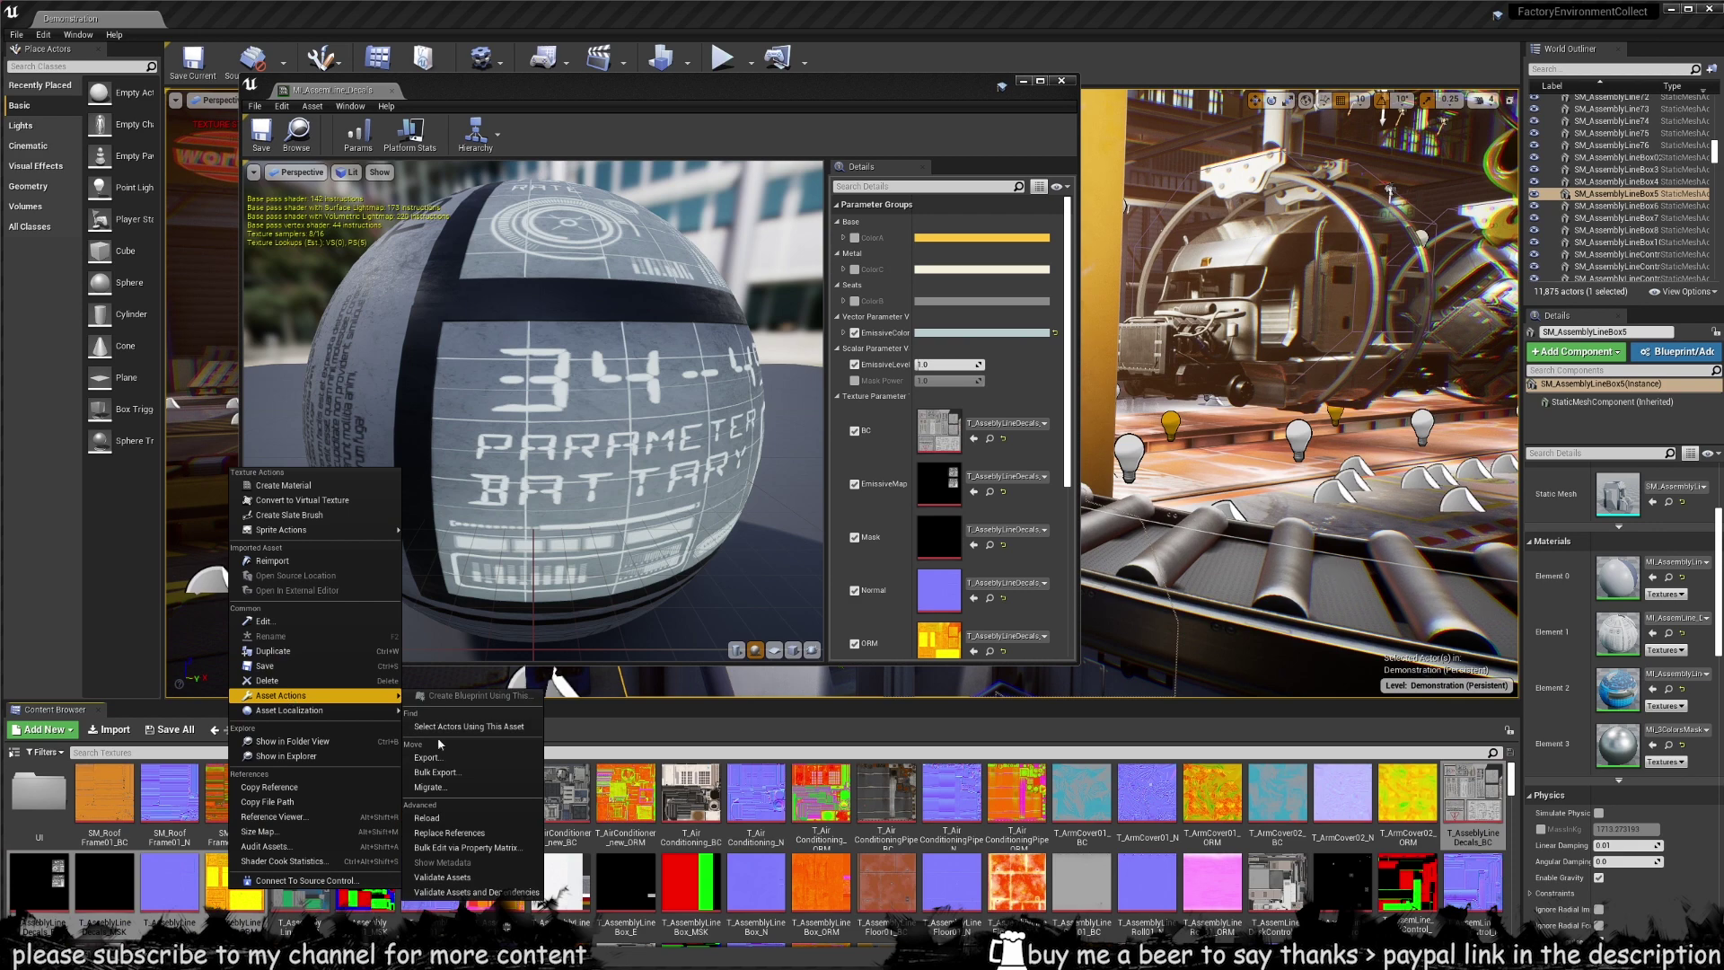
{"action": "left_click", "coordinate": [438, 773]}
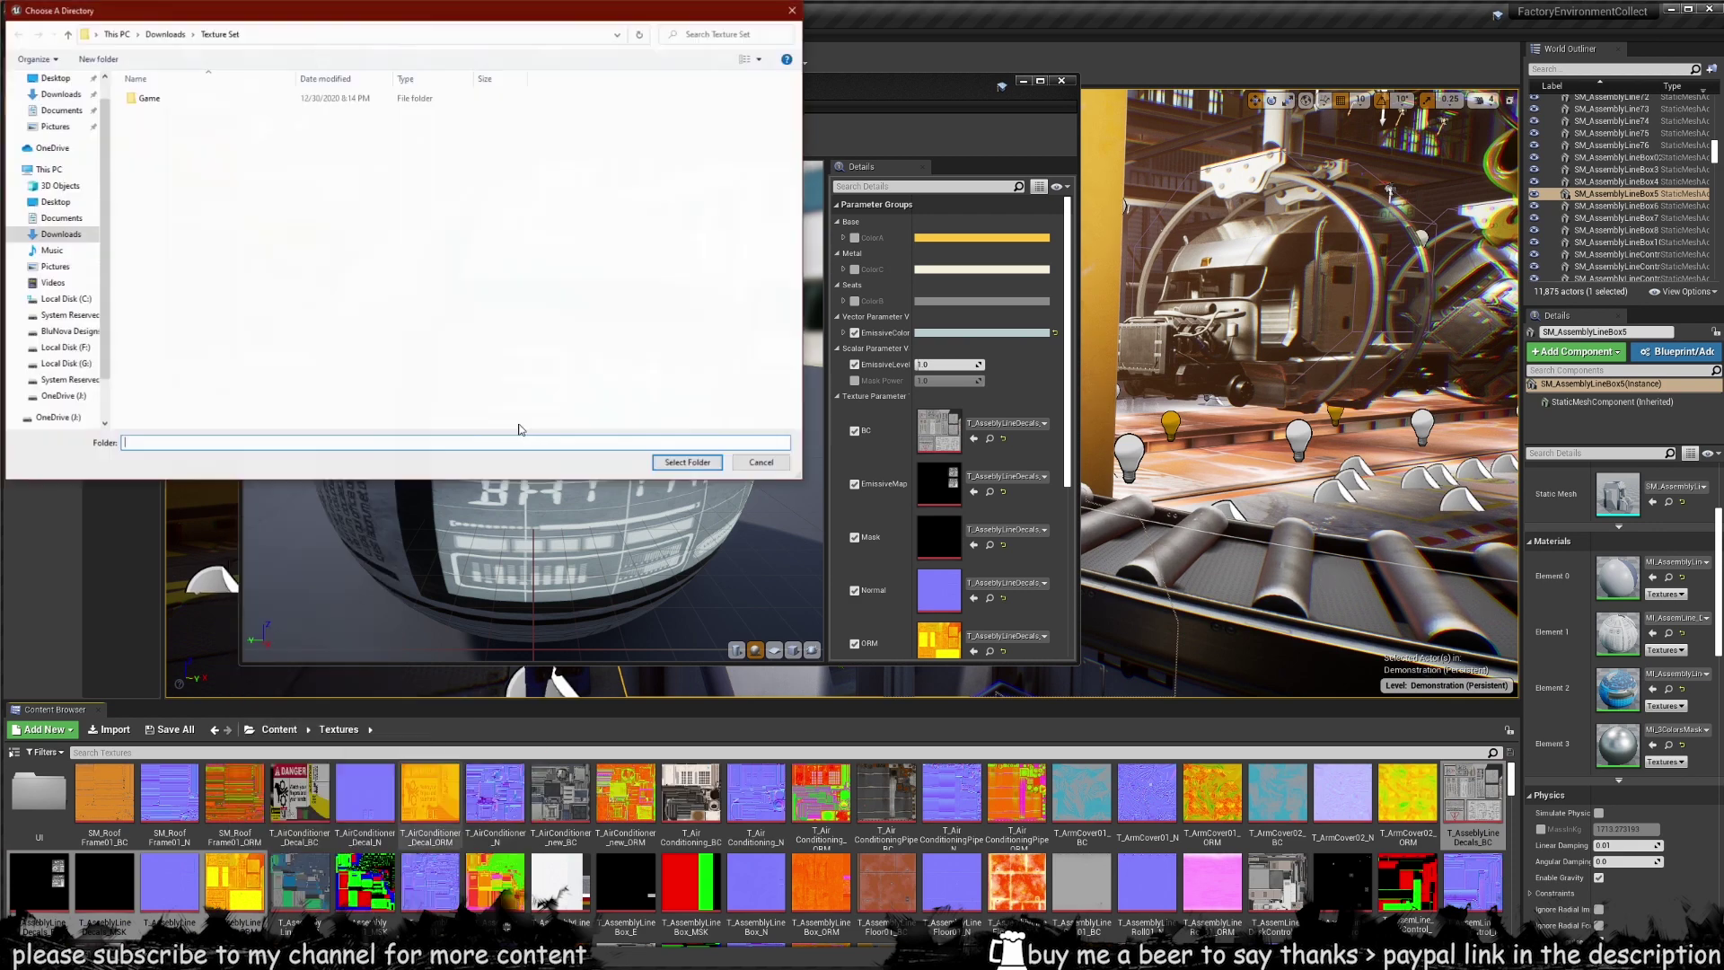
{"action": "left_click", "coordinate": [674, 461]}
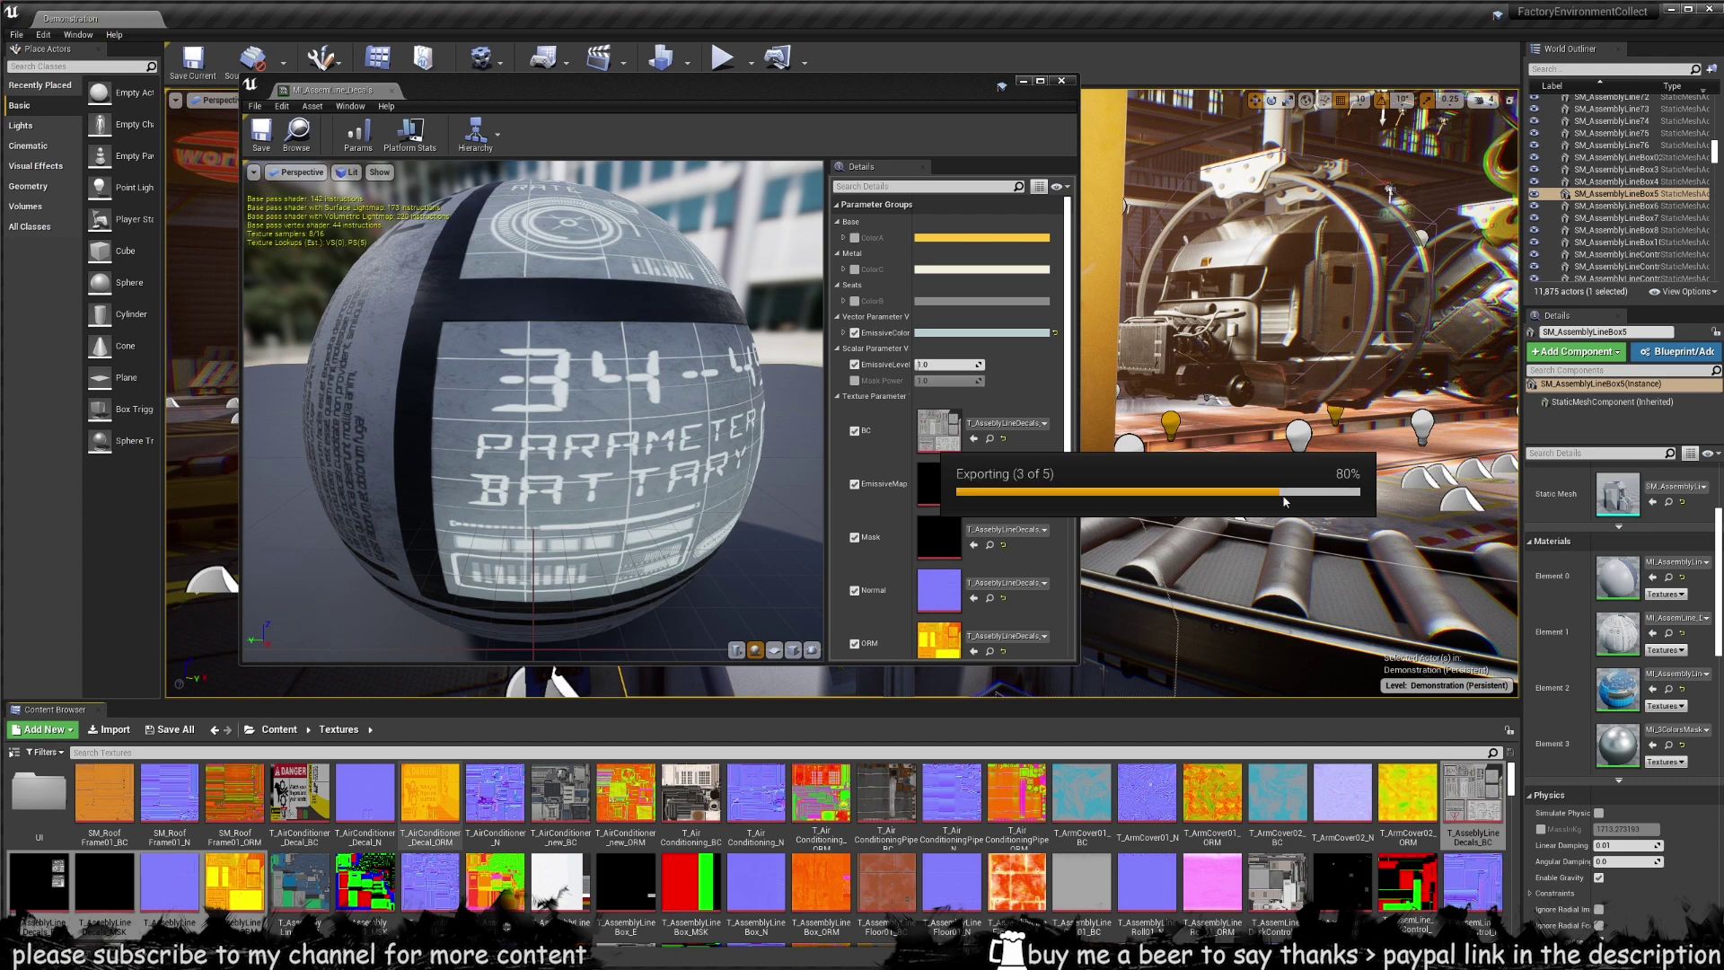
- Switch to Blender and delete the image texture and Normal Map nodes from the MI_AssemLine_Decals material
{"action": "key", "text": "super+Tab"}
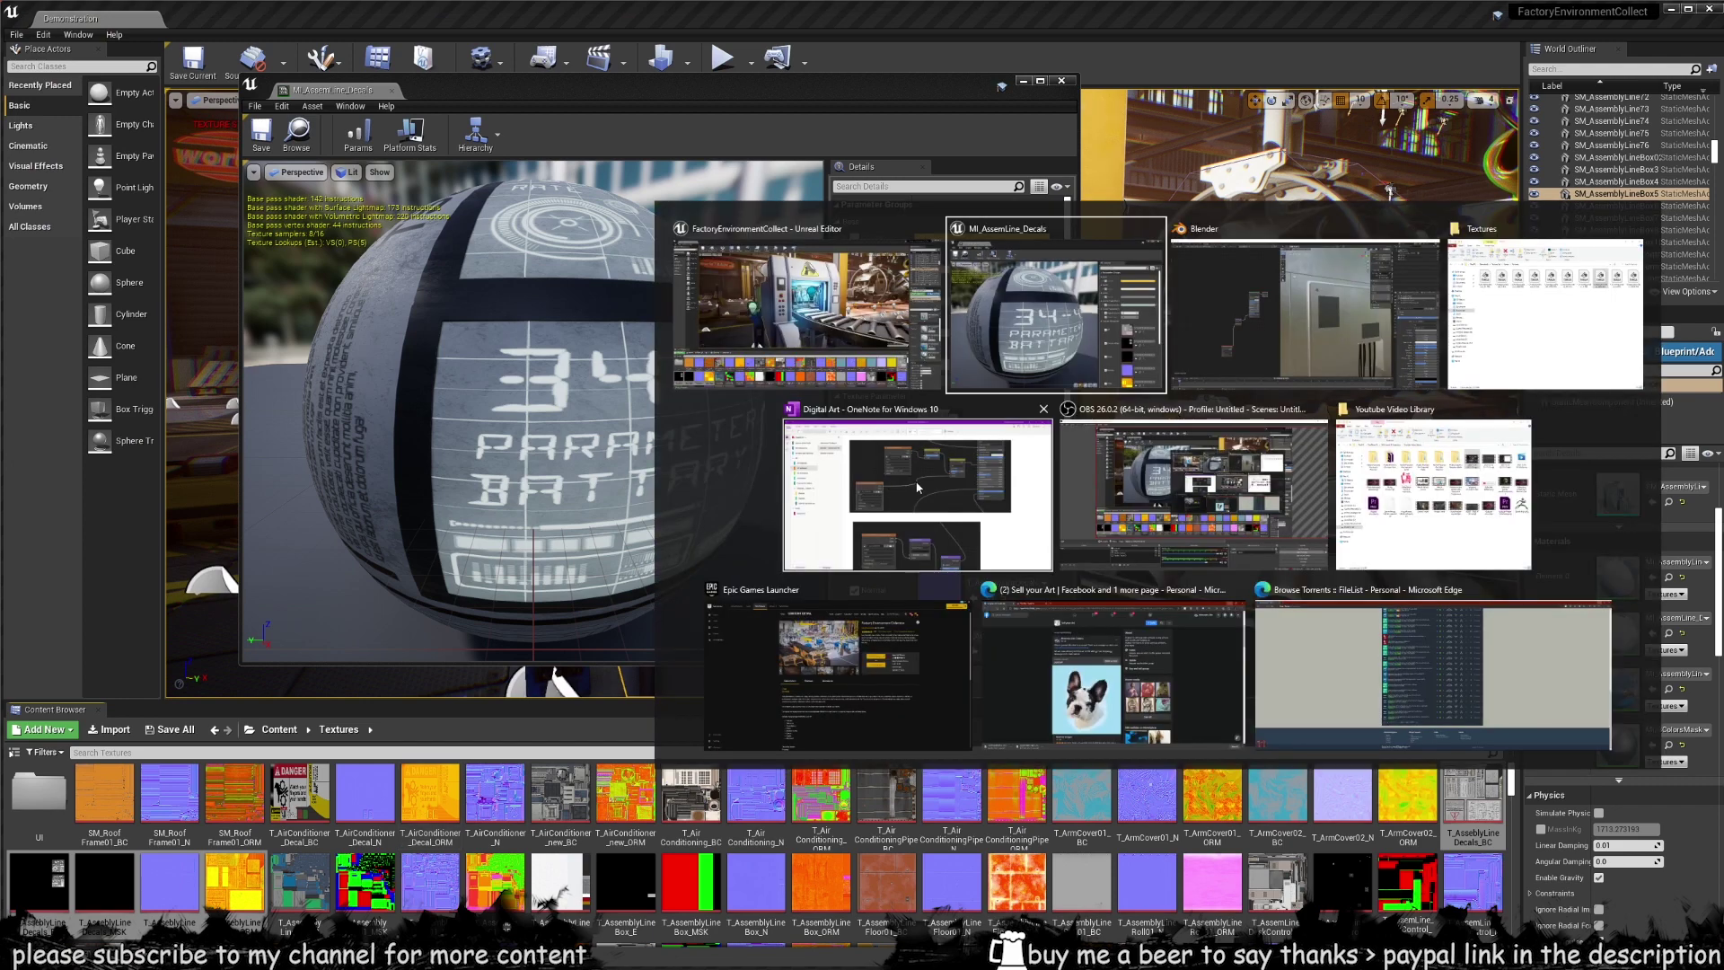
{"action": "key", "text": "alt+Tab"}
{"action": "scroll", "coordinate": [458, 433], "scroll_direction": "down", "scroll_amount": 1}
{"action": "middle_click_drag", "start_coordinate": [458, 433], "coordinate": [506, 418]}
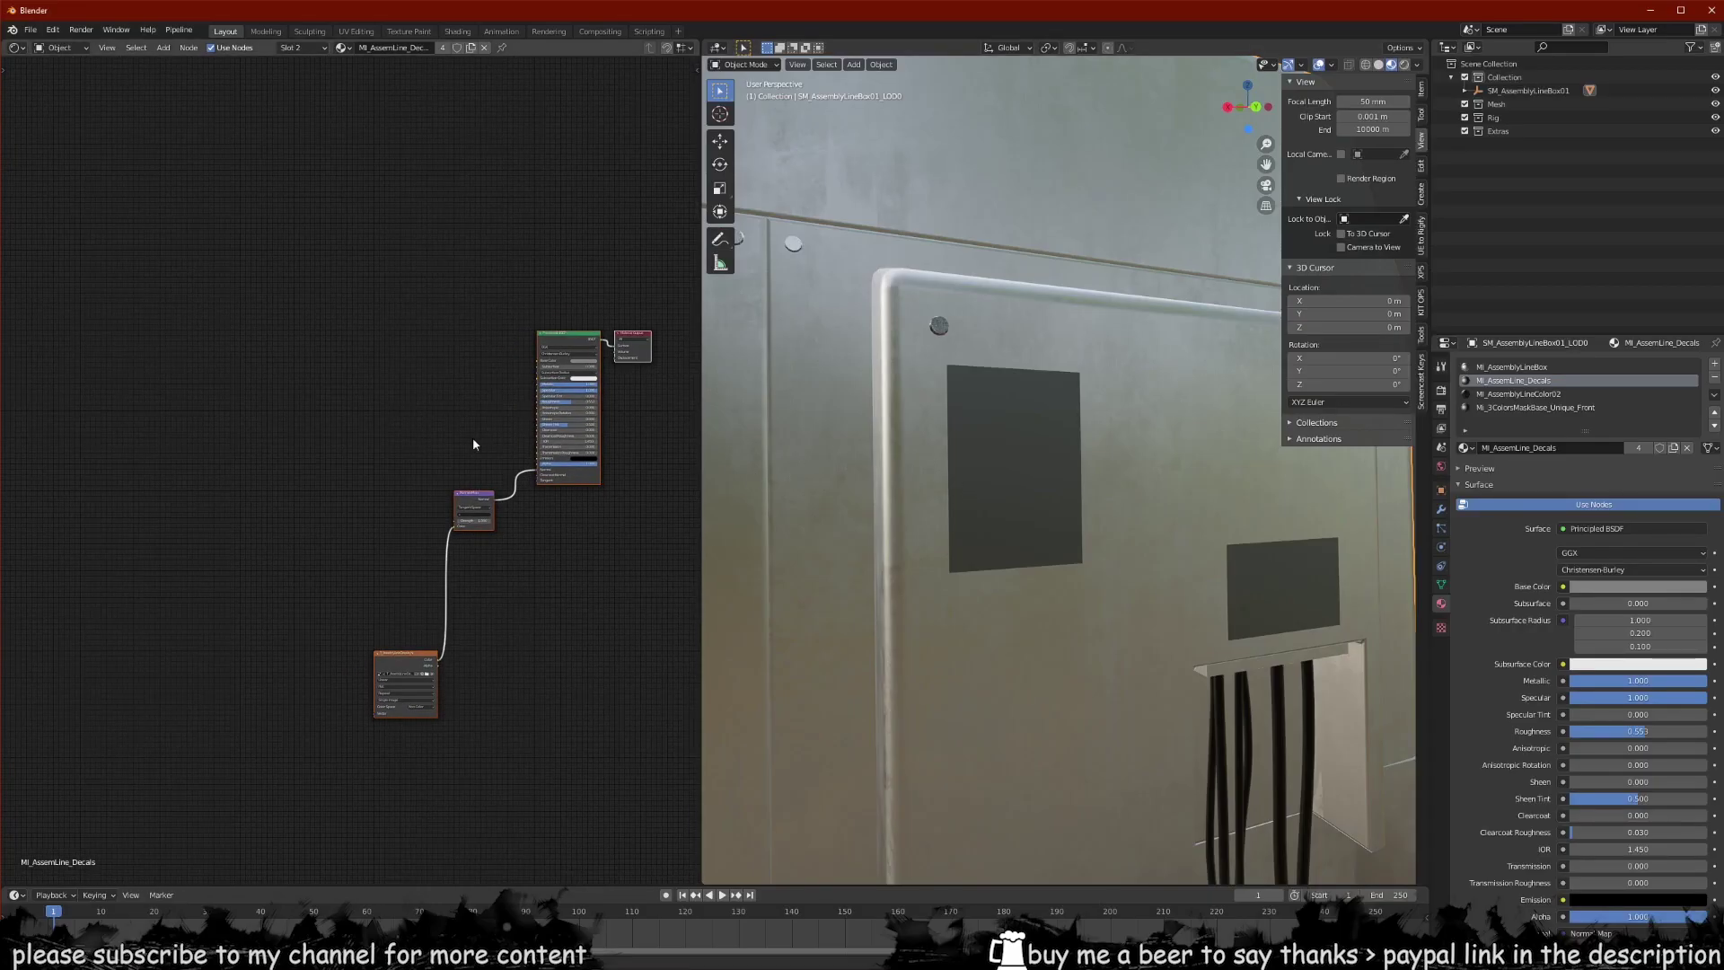
{"action": "left_click", "coordinate": [417, 691]}
{"action": "key", "text": "x"}
{"action": "left_click", "coordinate": [467, 505]}
{"action": "key", "text": "x"}
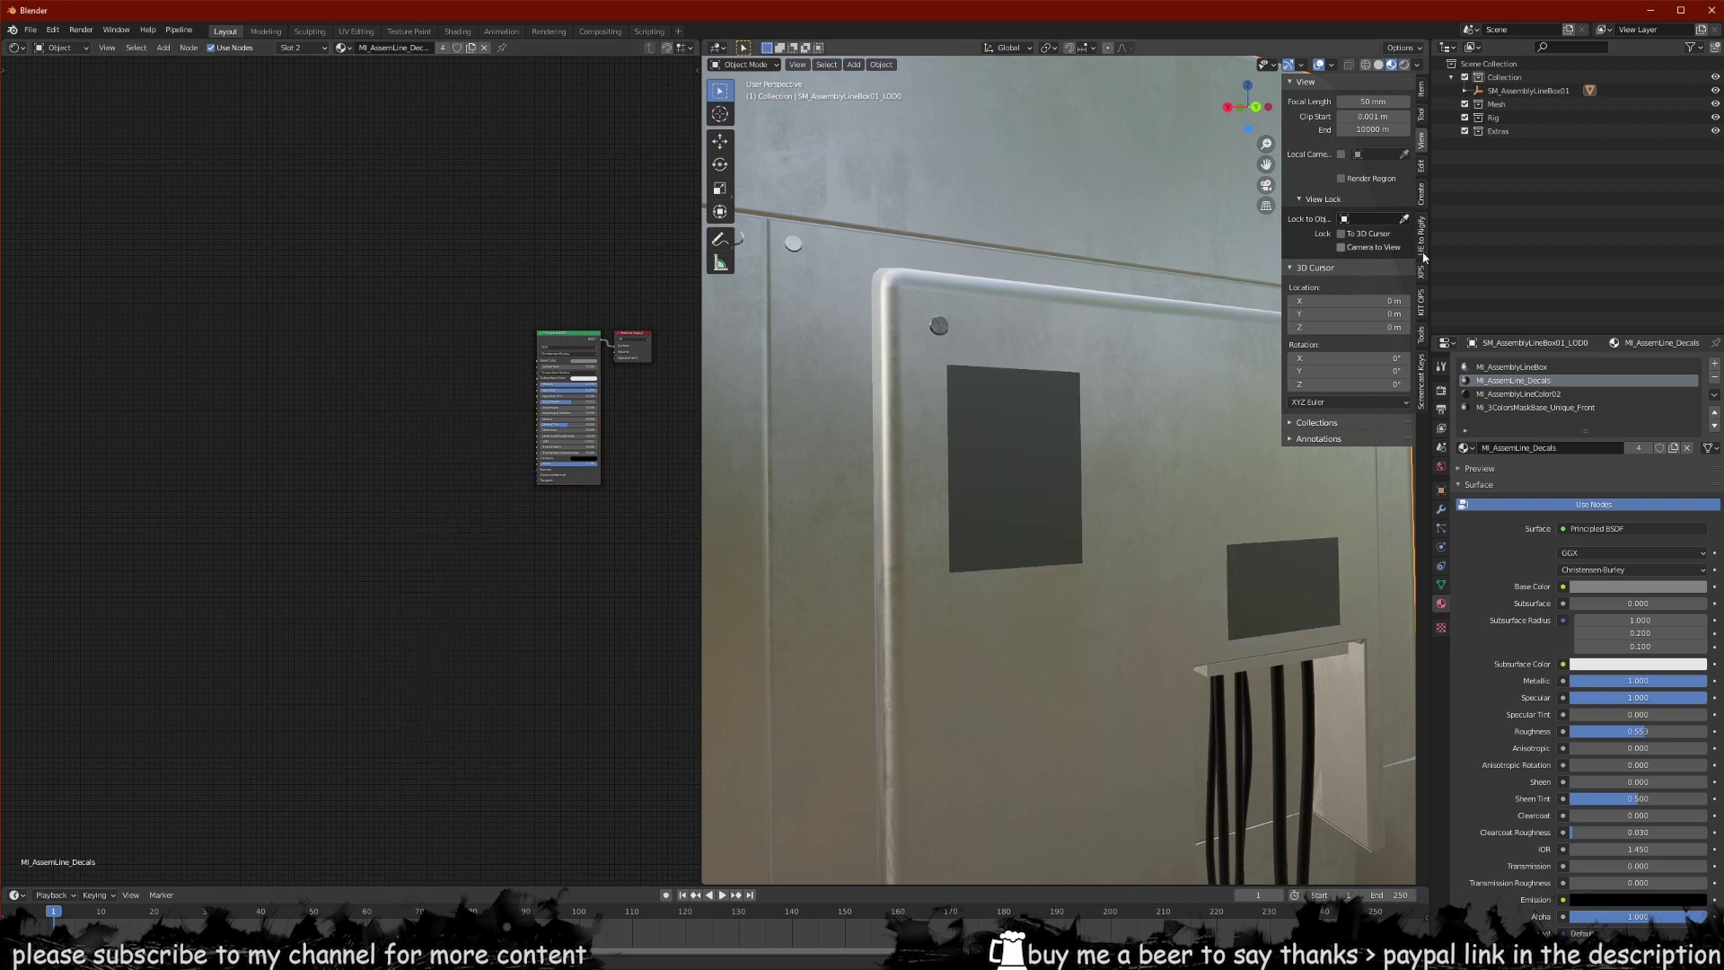
- Copy all of the MI_AssemblyLineBox material's nodes except the Material Output
{"action": "left_click", "coordinate": [1495, 368]}
{"action": "middle_click_drag", "start_coordinate": [329, 378], "coordinate": [312, 357]}
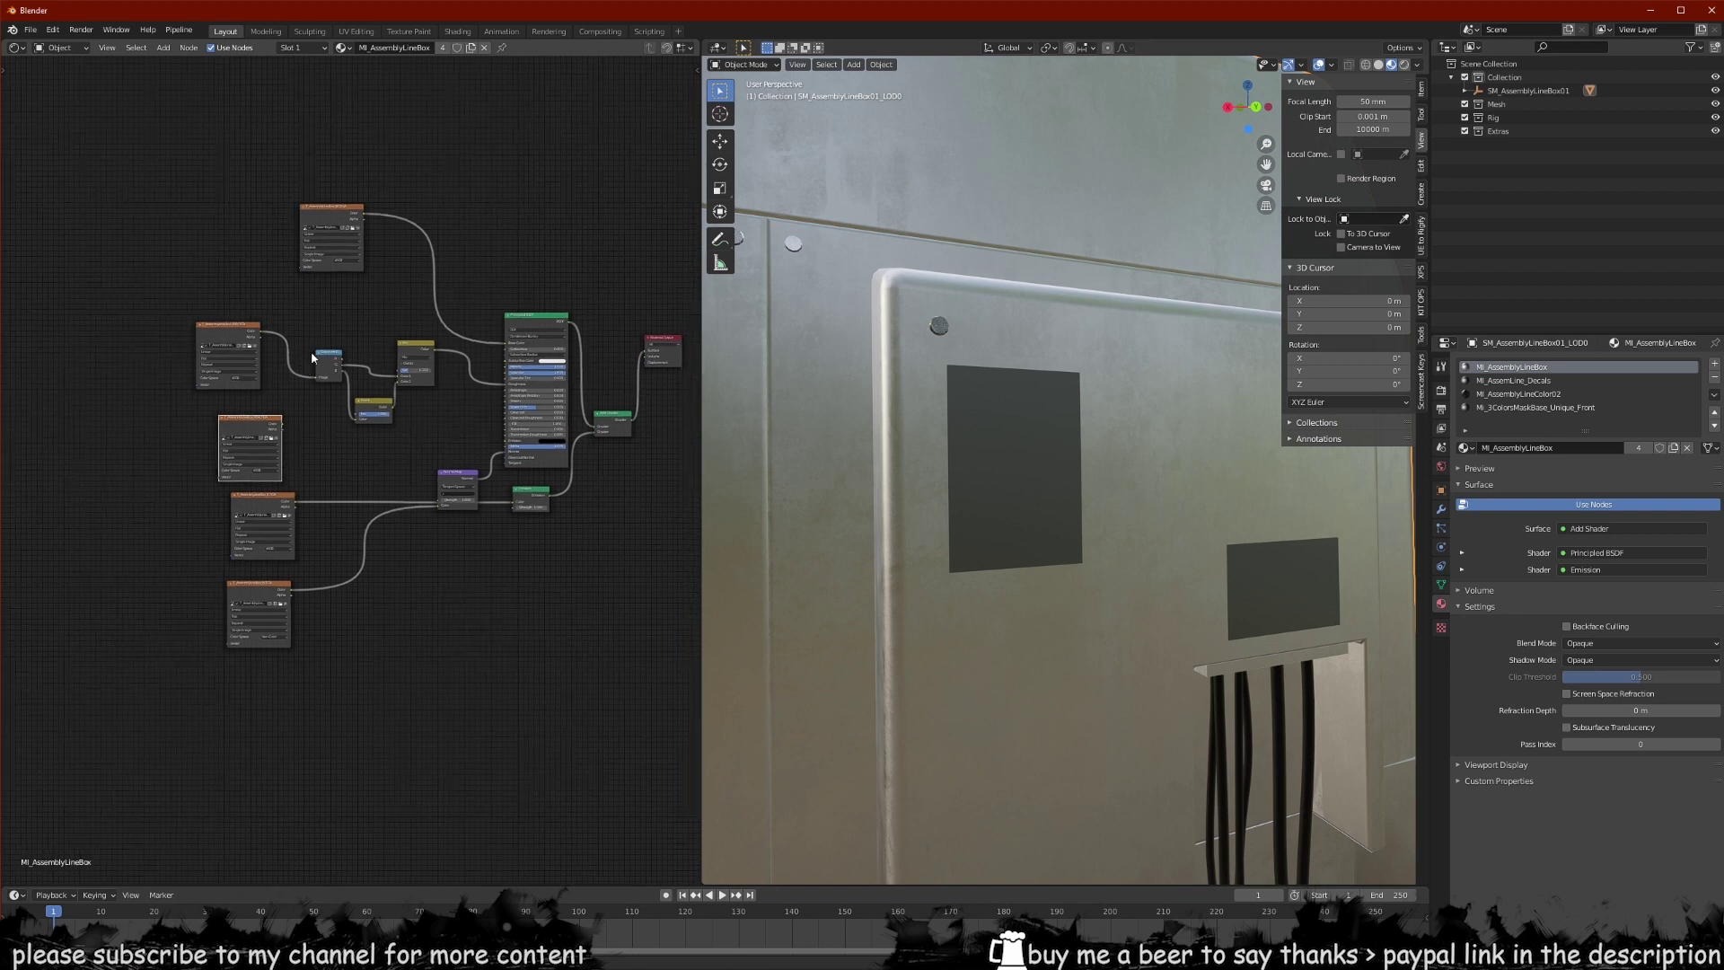
{"action": "scroll", "coordinate": [350, 447], "scroll_direction": "up", "scroll_amount": 2}
{"action": "left_click_drag", "start_coordinate": [466, 171], "coordinate": [152, 712]}
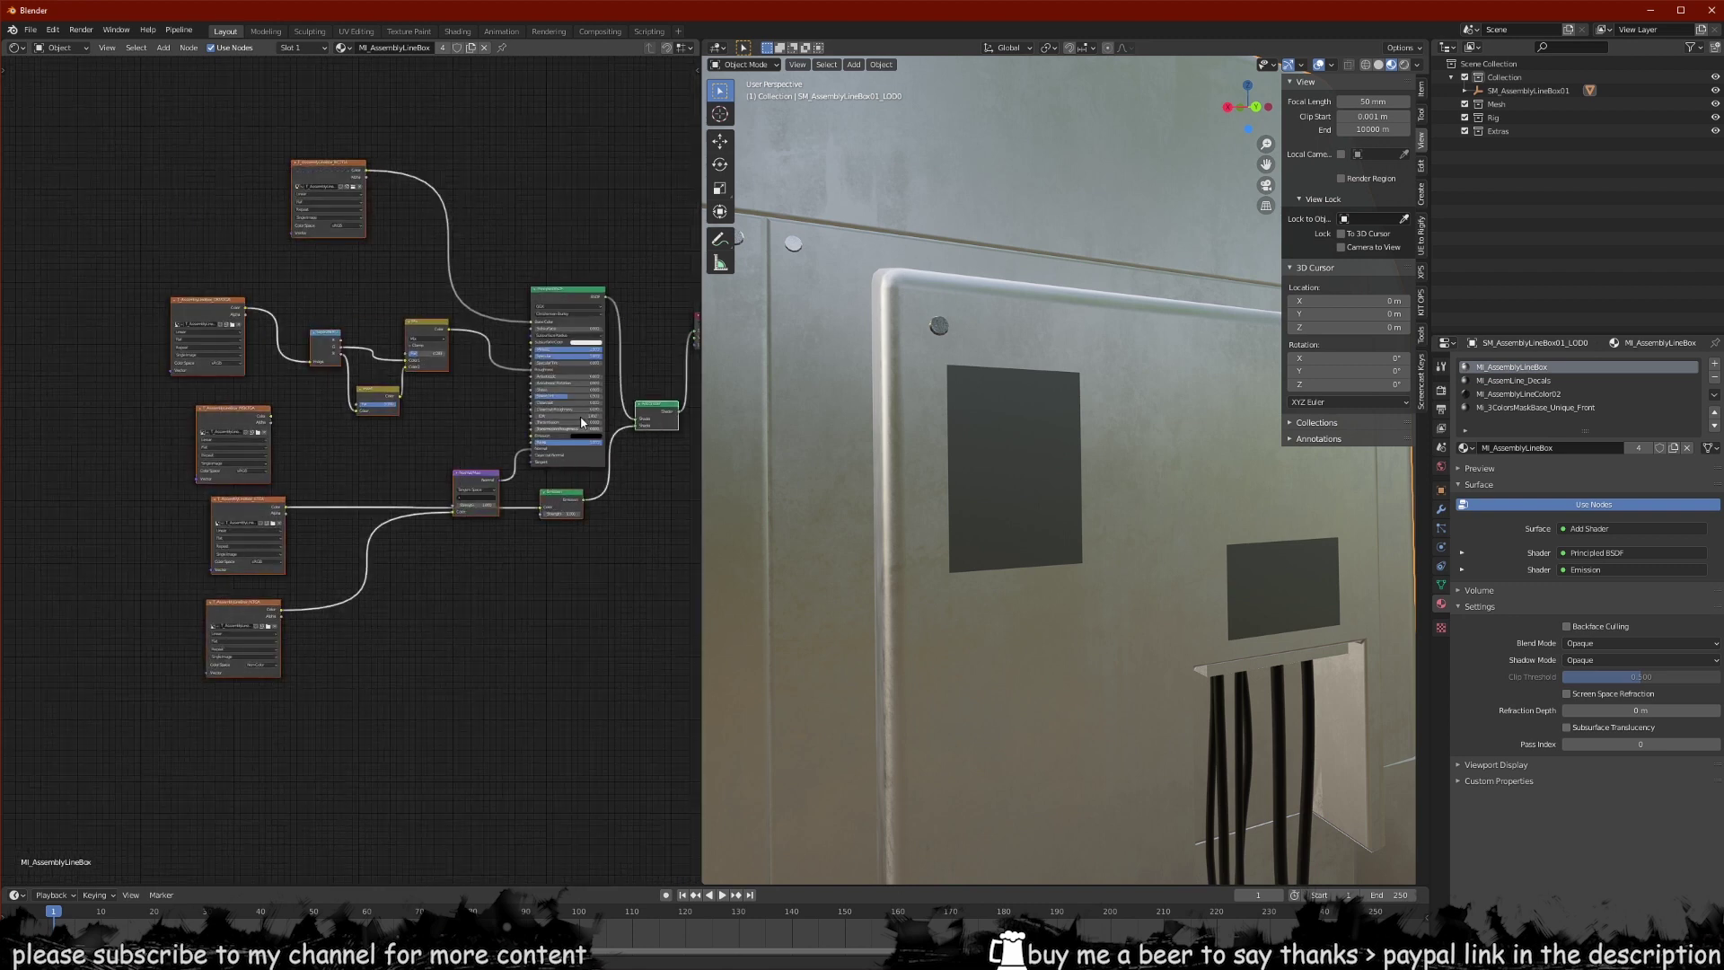
{"action": "middle_click_drag", "start_coordinate": [461, 363], "coordinate": [390, 391]}
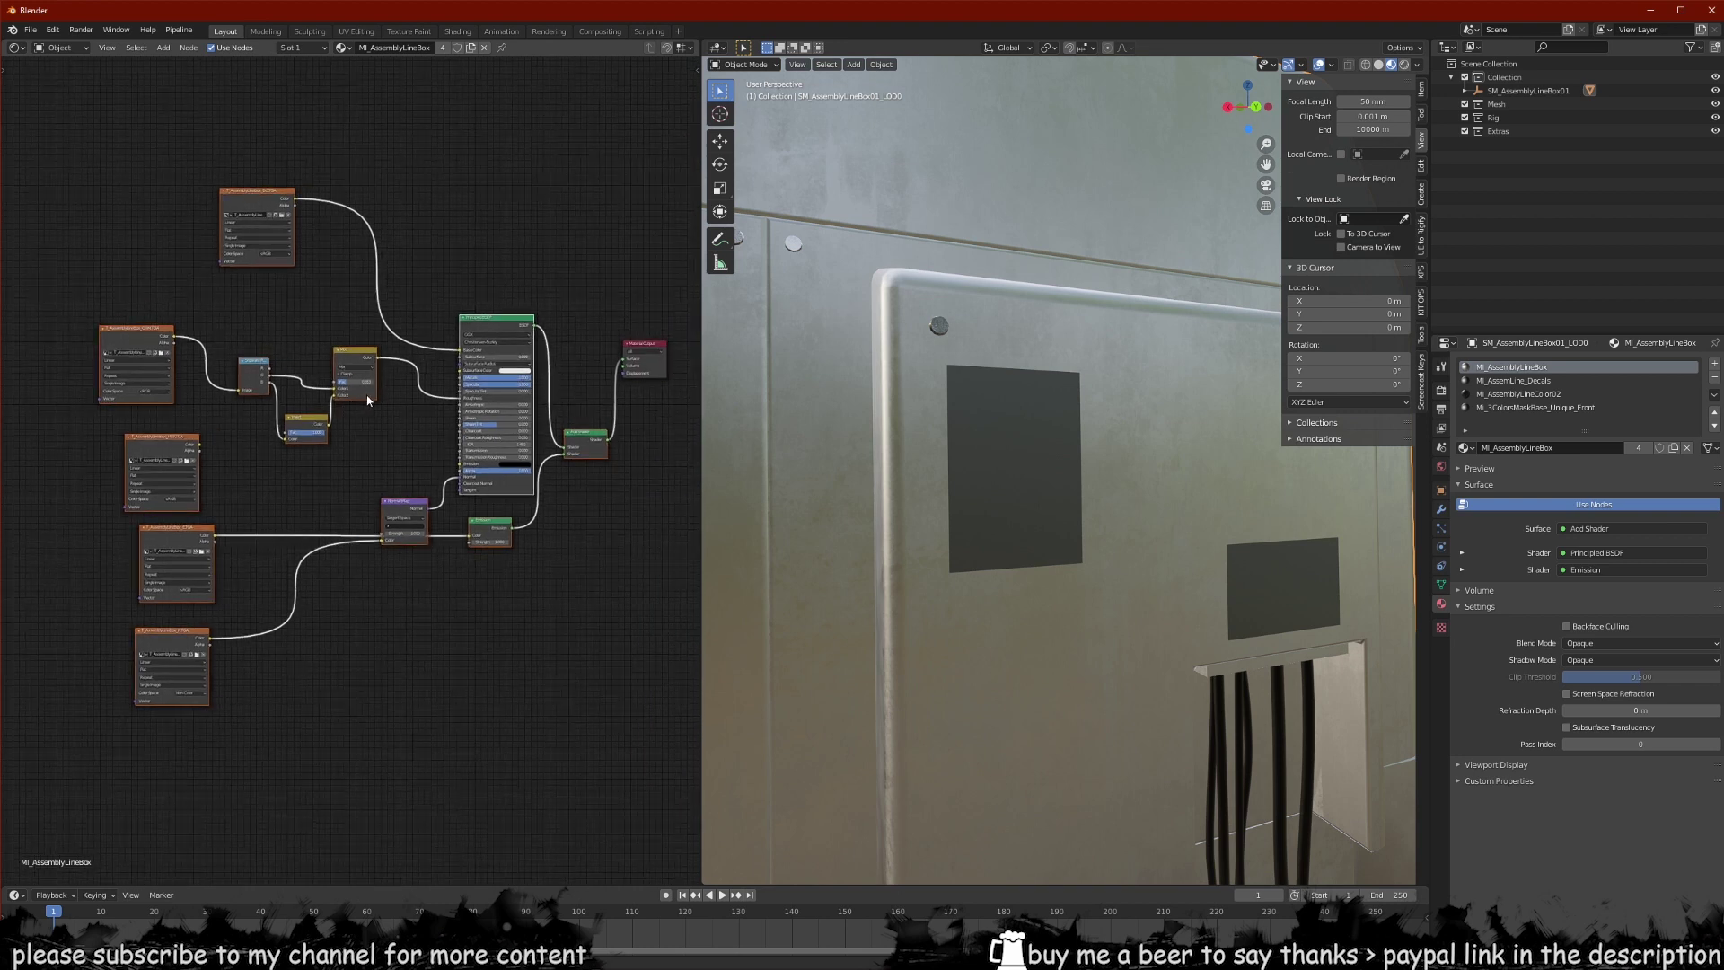
- Replace the Principled BSDF in MI_AssemLine_Decals with the copied nodes and link the Add Shader to the Material Output's Surface
{"action": "left_click", "coordinate": [1515, 381]}
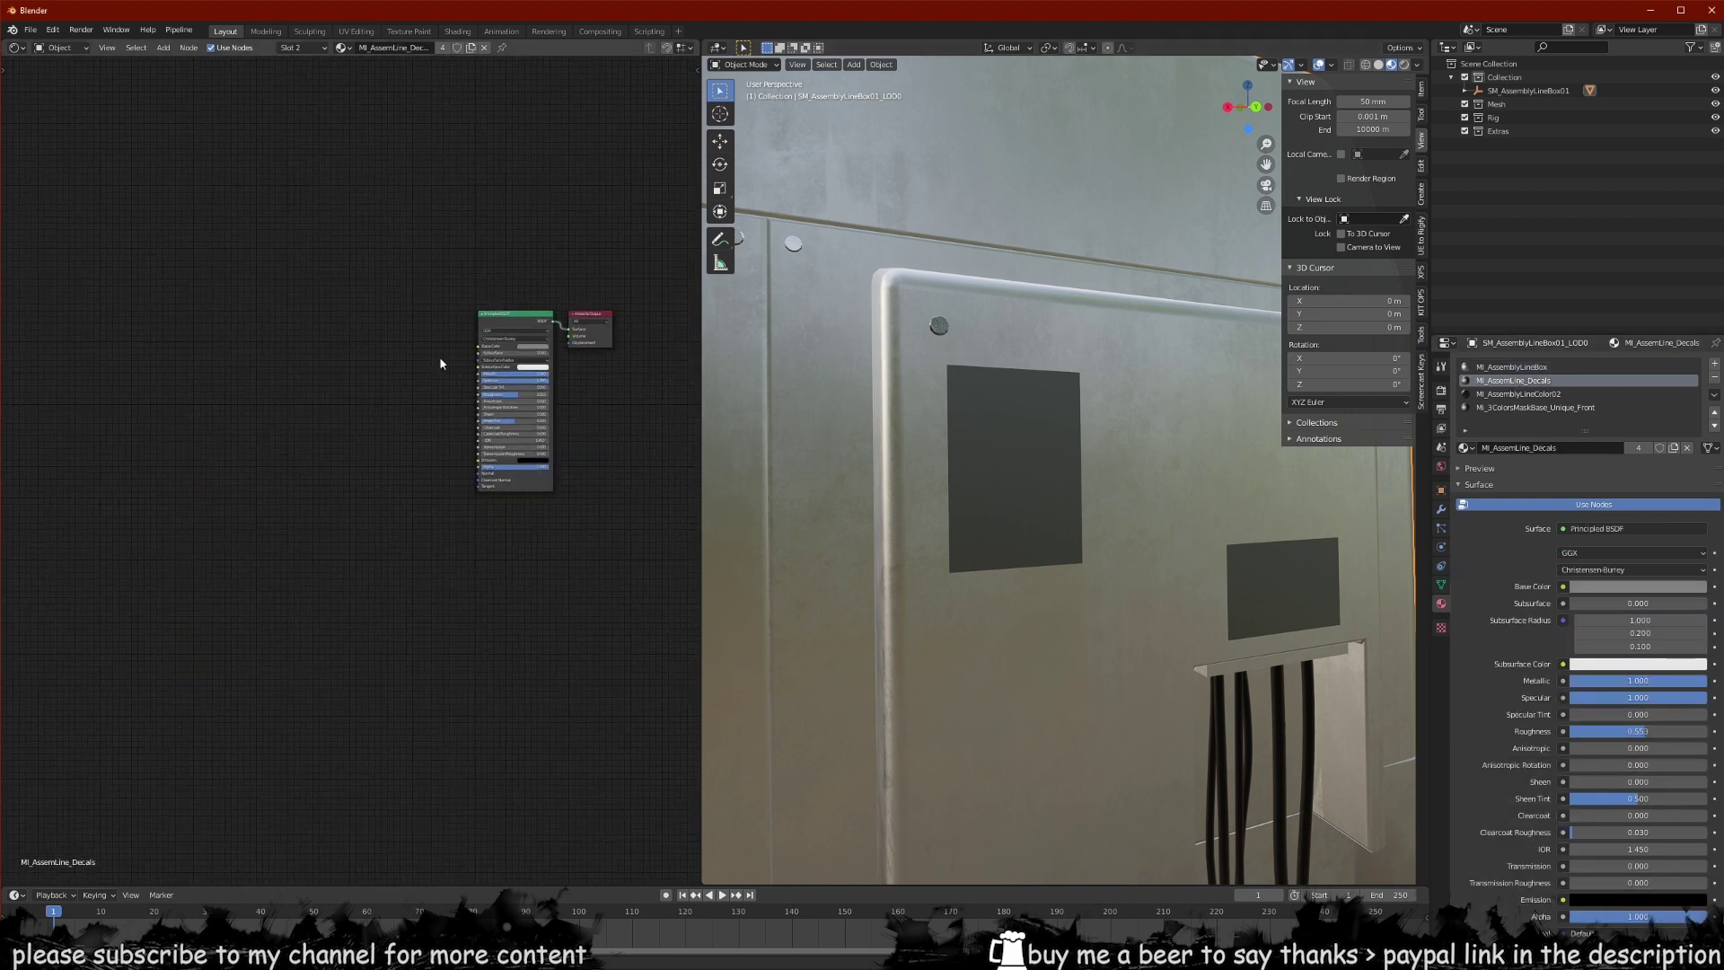
{"action": "key", "text": "Delete"}
{"action": "key", "text": "ctrl+v"}
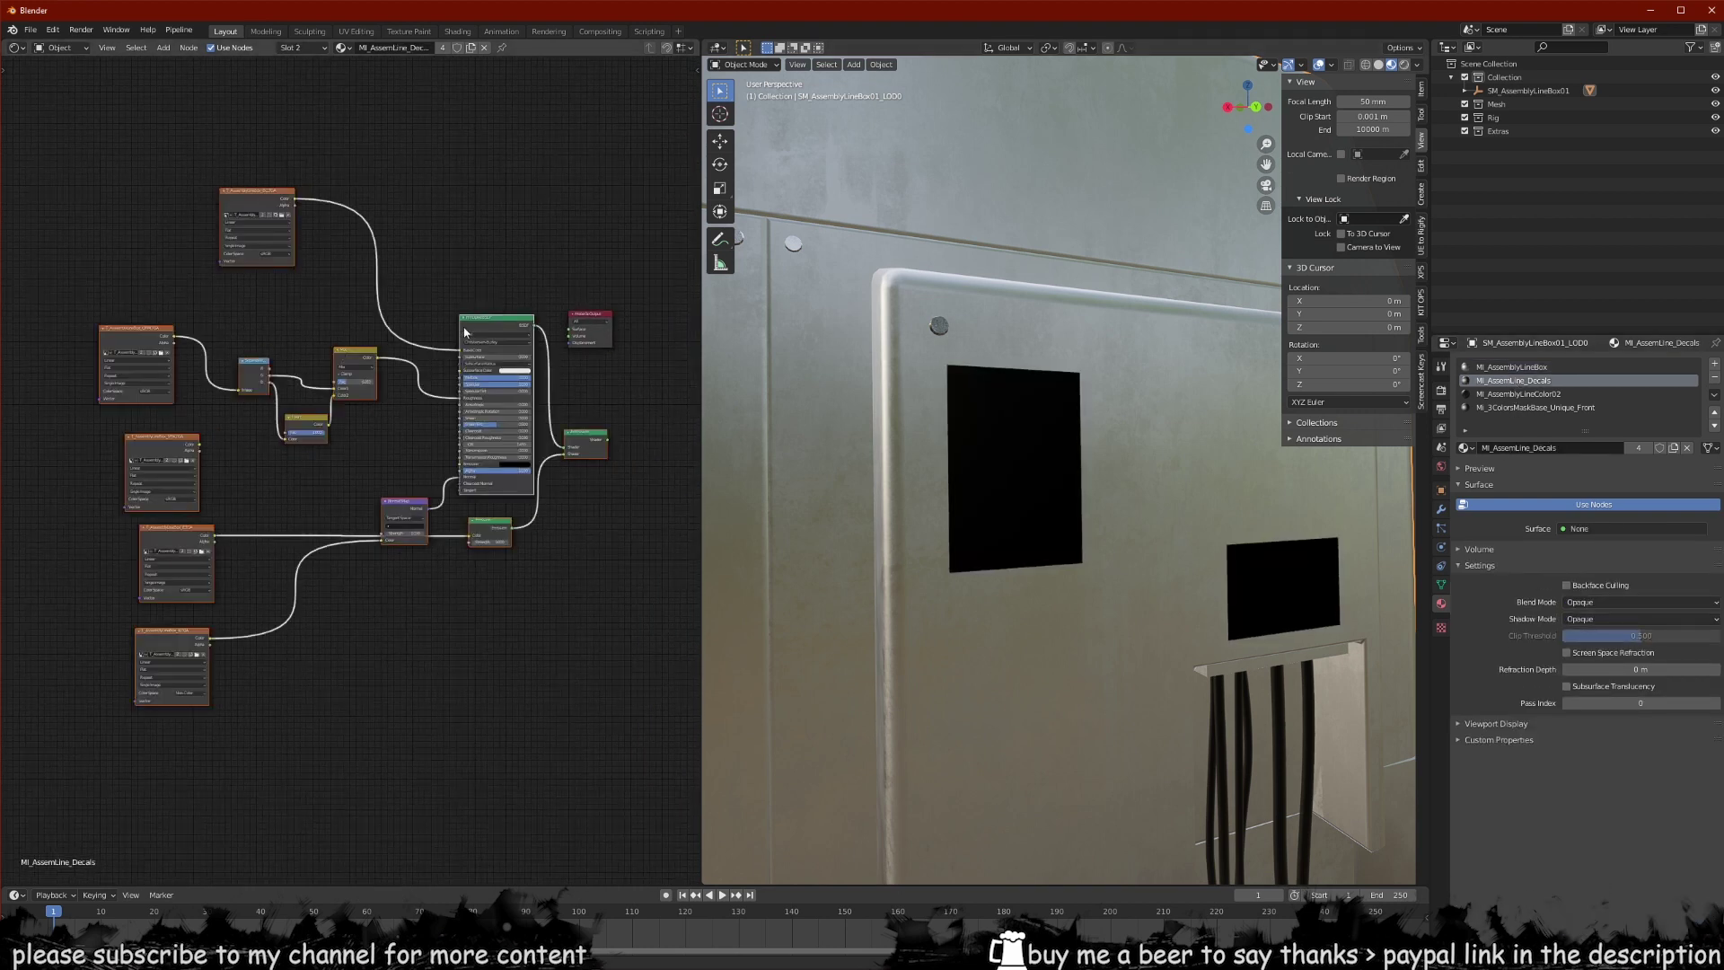
{"action": "left_click_drag", "start_coordinate": [464, 329], "coordinate": [363, 300]}
{"action": "scroll", "coordinate": [526, 400], "scroll_direction": "up", "scroll_amount": 1}
{"action": "left_click_drag", "start_coordinate": [521, 401], "coordinate": [587, 318]}
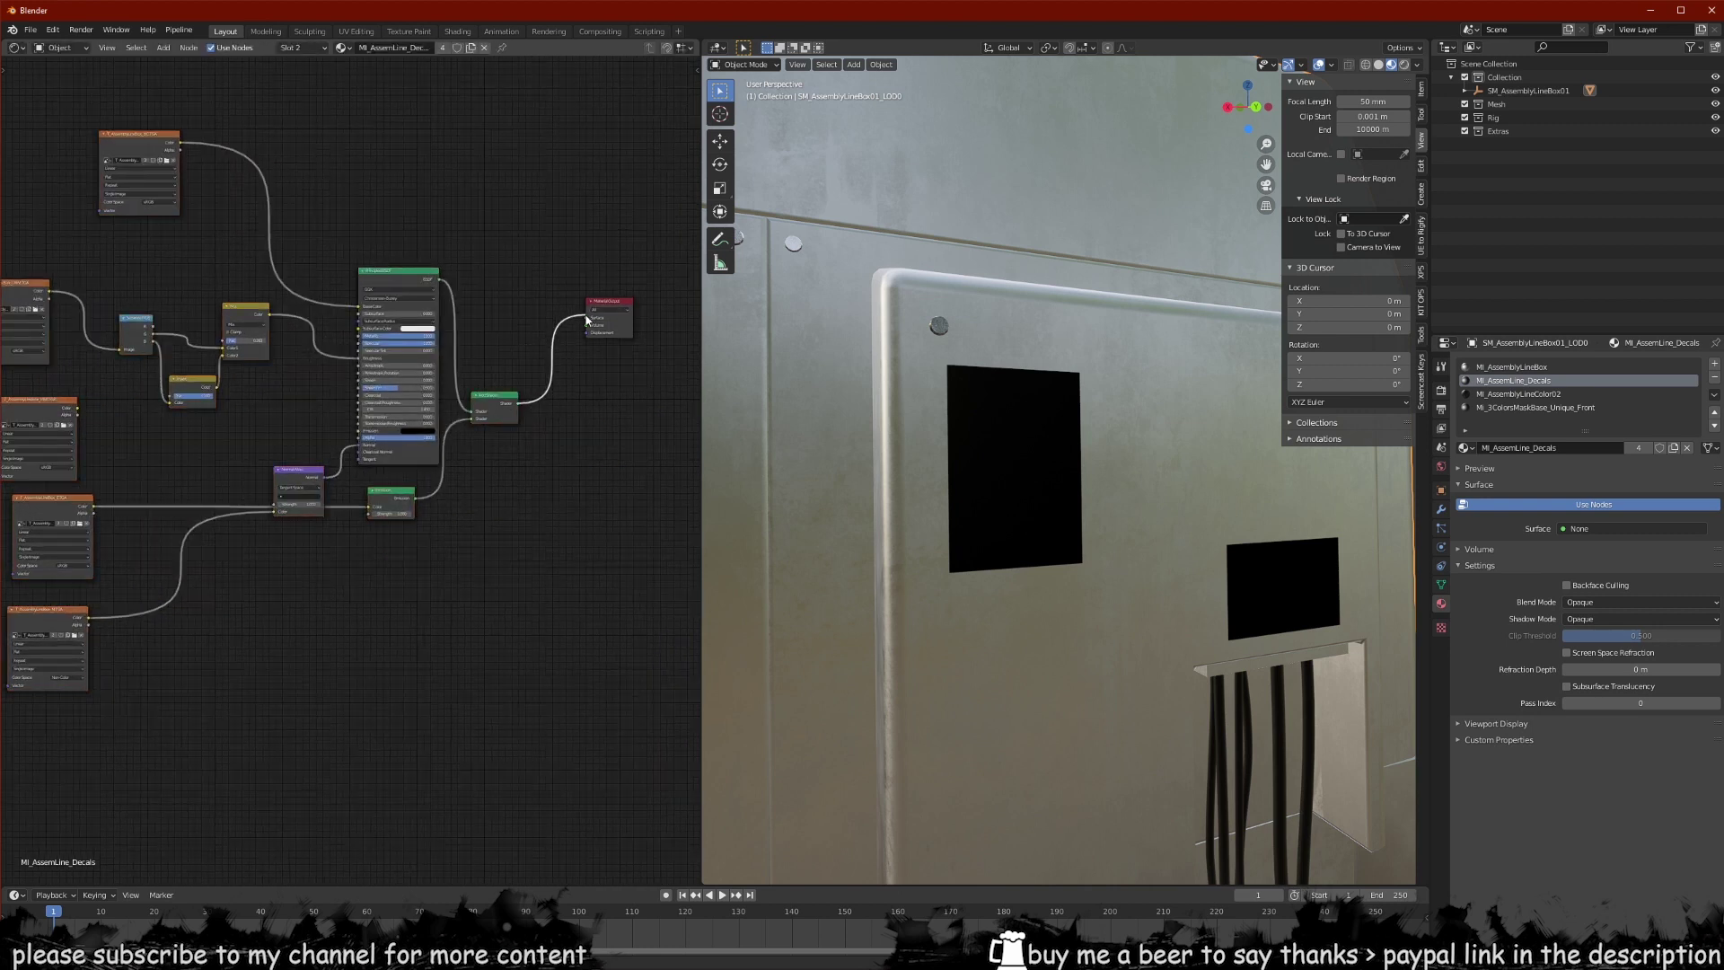
- Load T_AsseblyLineDecals_BC.TGA into the base color texture node and check the decals on the machine
{"action": "middle_click_drag", "start_coordinate": [174, 340], "coordinate": [330, 341]}
{"action": "middle_click_drag", "start_coordinate": [312, 241], "coordinate": [339, 390]}
{"action": "scroll", "coordinate": [323, 323], "scroll_direction": "up", "scroll_amount": 5}
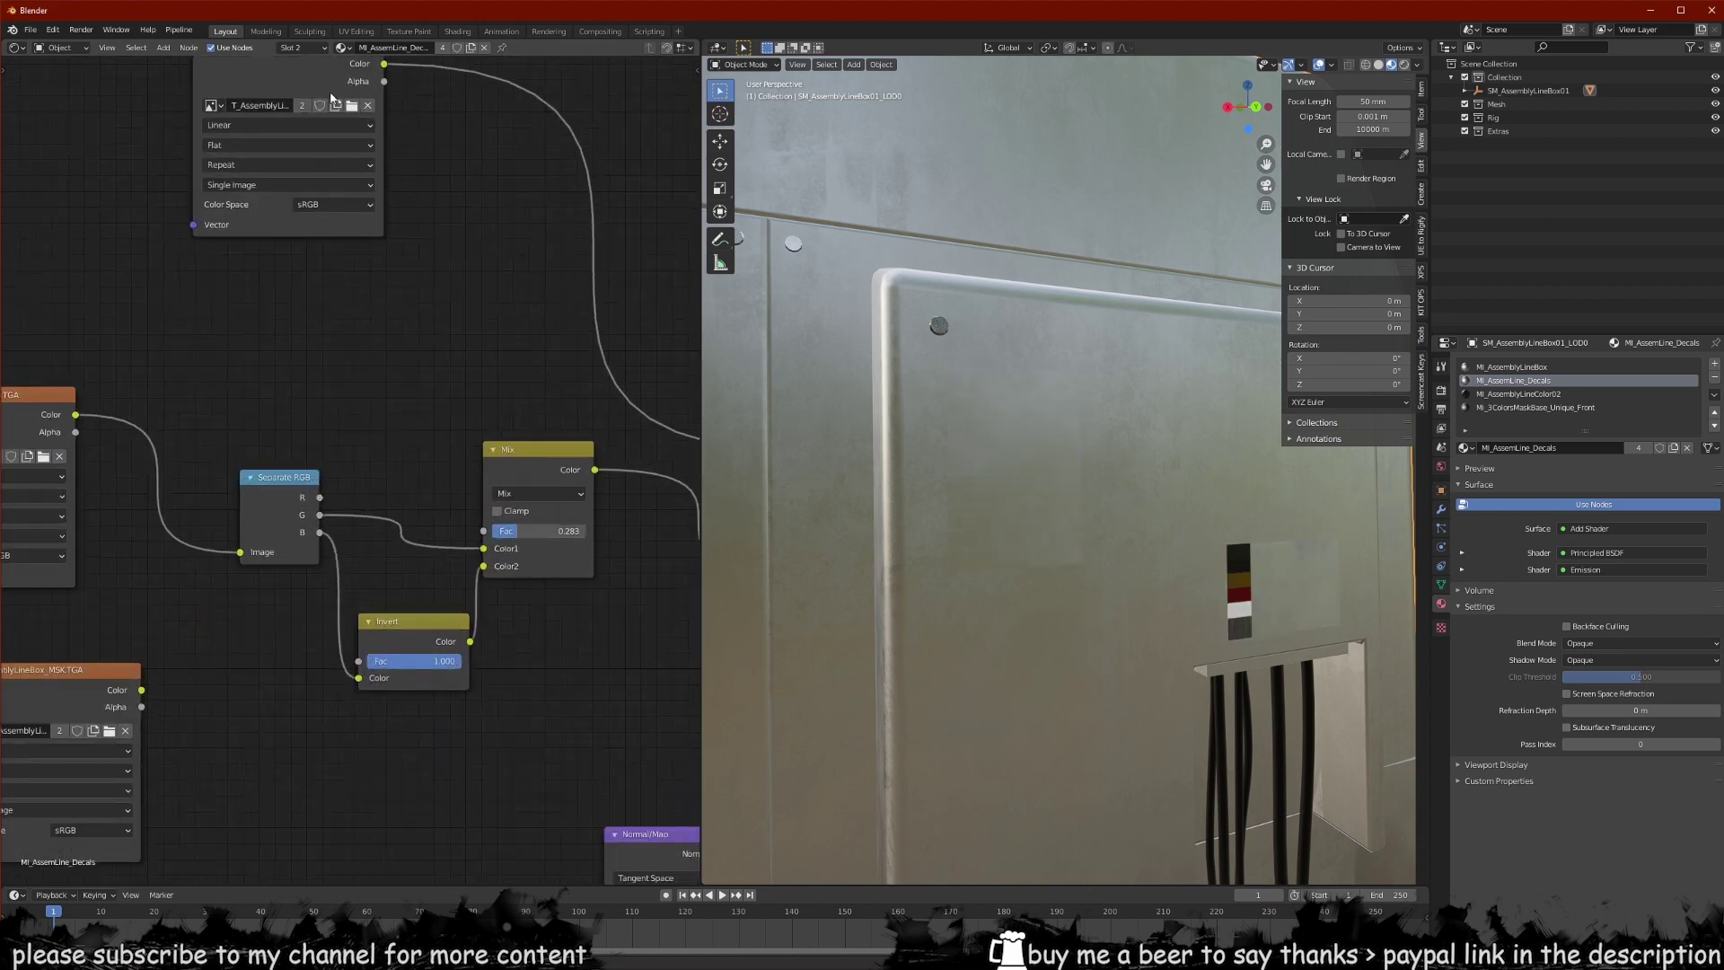
{"action": "left_click", "coordinate": [352, 105]}
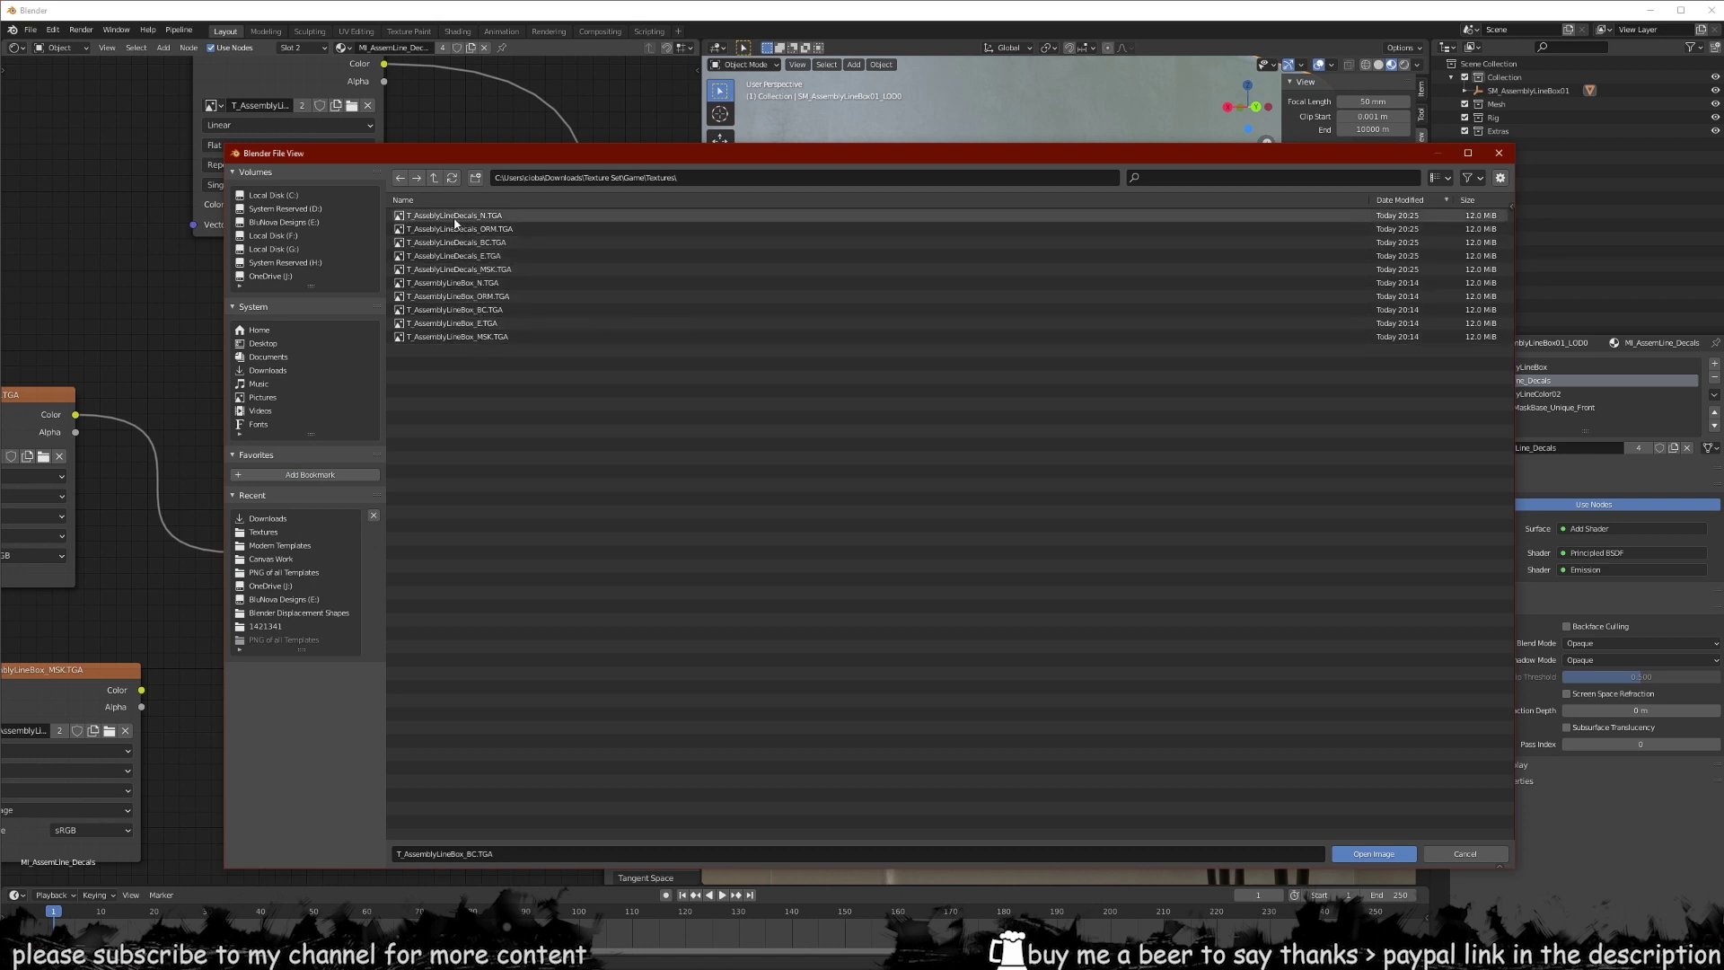
{"action": "double_click", "coordinate": [461, 245]}
{"action": "scroll", "coordinate": [451, 343], "scroll_direction": "down", "scroll_amount": 4}
{"action": "middle_click_drag", "start_coordinate": [1111, 472], "coordinate": [1090, 568]}
{"action": "scroll", "coordinate": [1063, 475], "scroll_direction": "down", "scroll_amount": 8}
{"action": "scroll", "coordinate": [1061, 543], "scroll_direction": "up", "scroll_amount": 4}
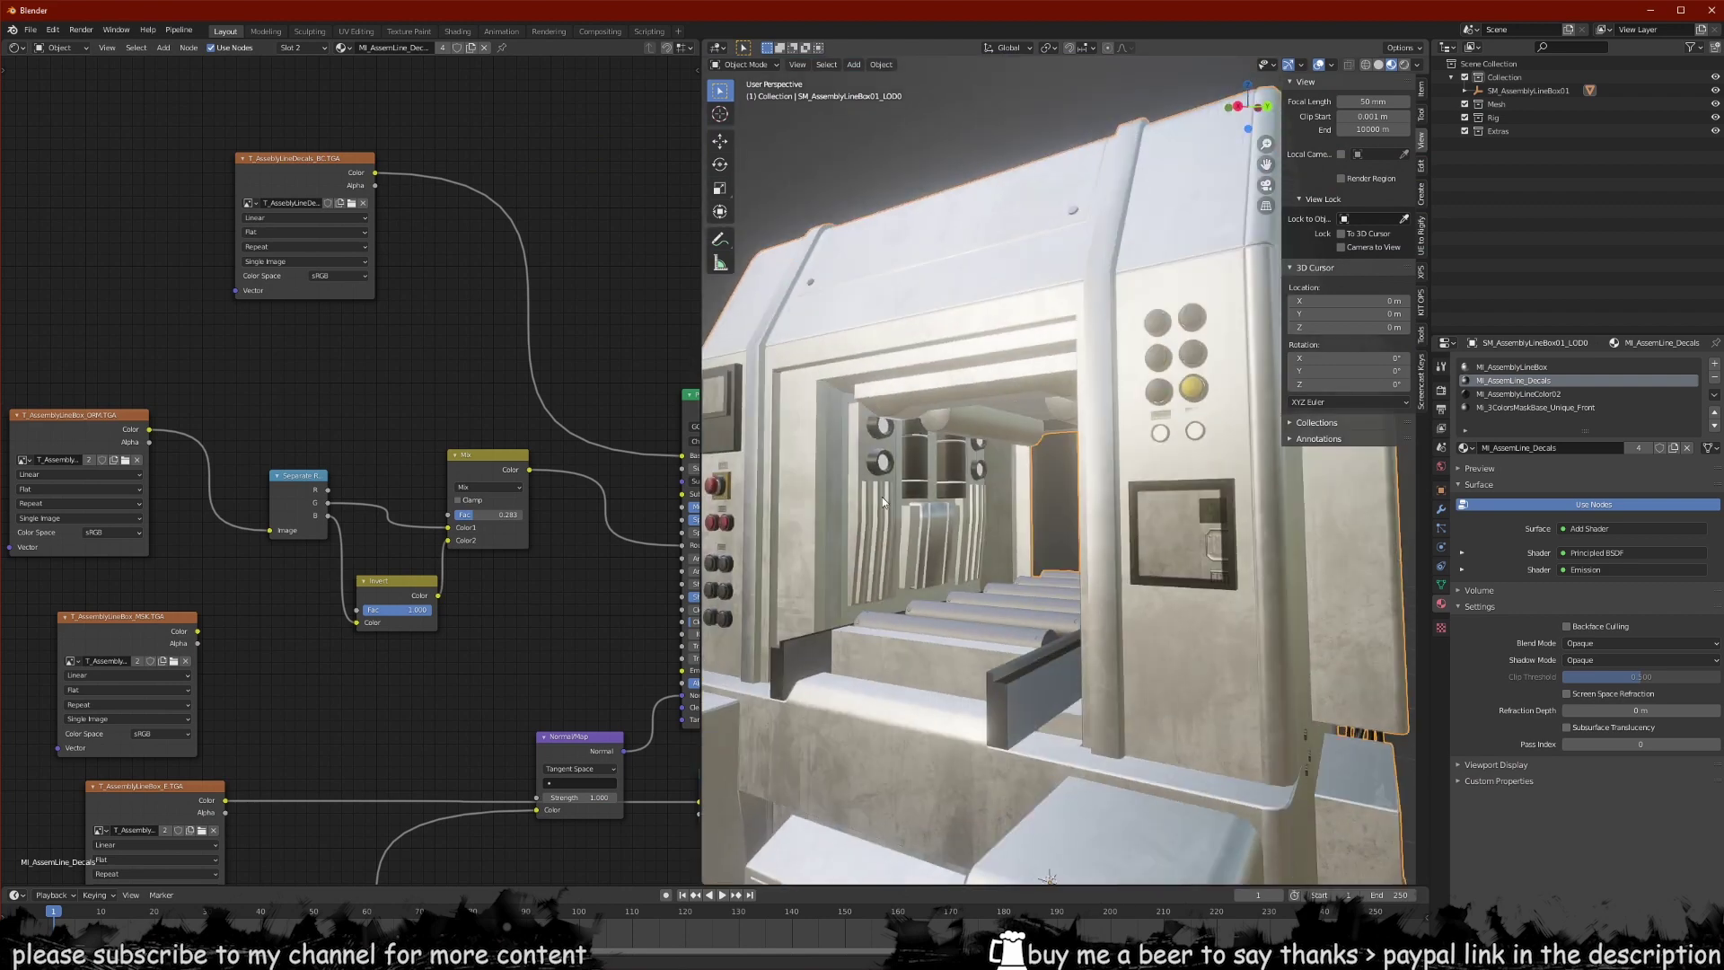
- Load T_AsseblyLineDecals_ORM.TGA into the texture node feeding Separate RGB
{"action": "scroll", "coordinate": [443, 373], "scroll_direction": "up", "scroll_amount": 3}
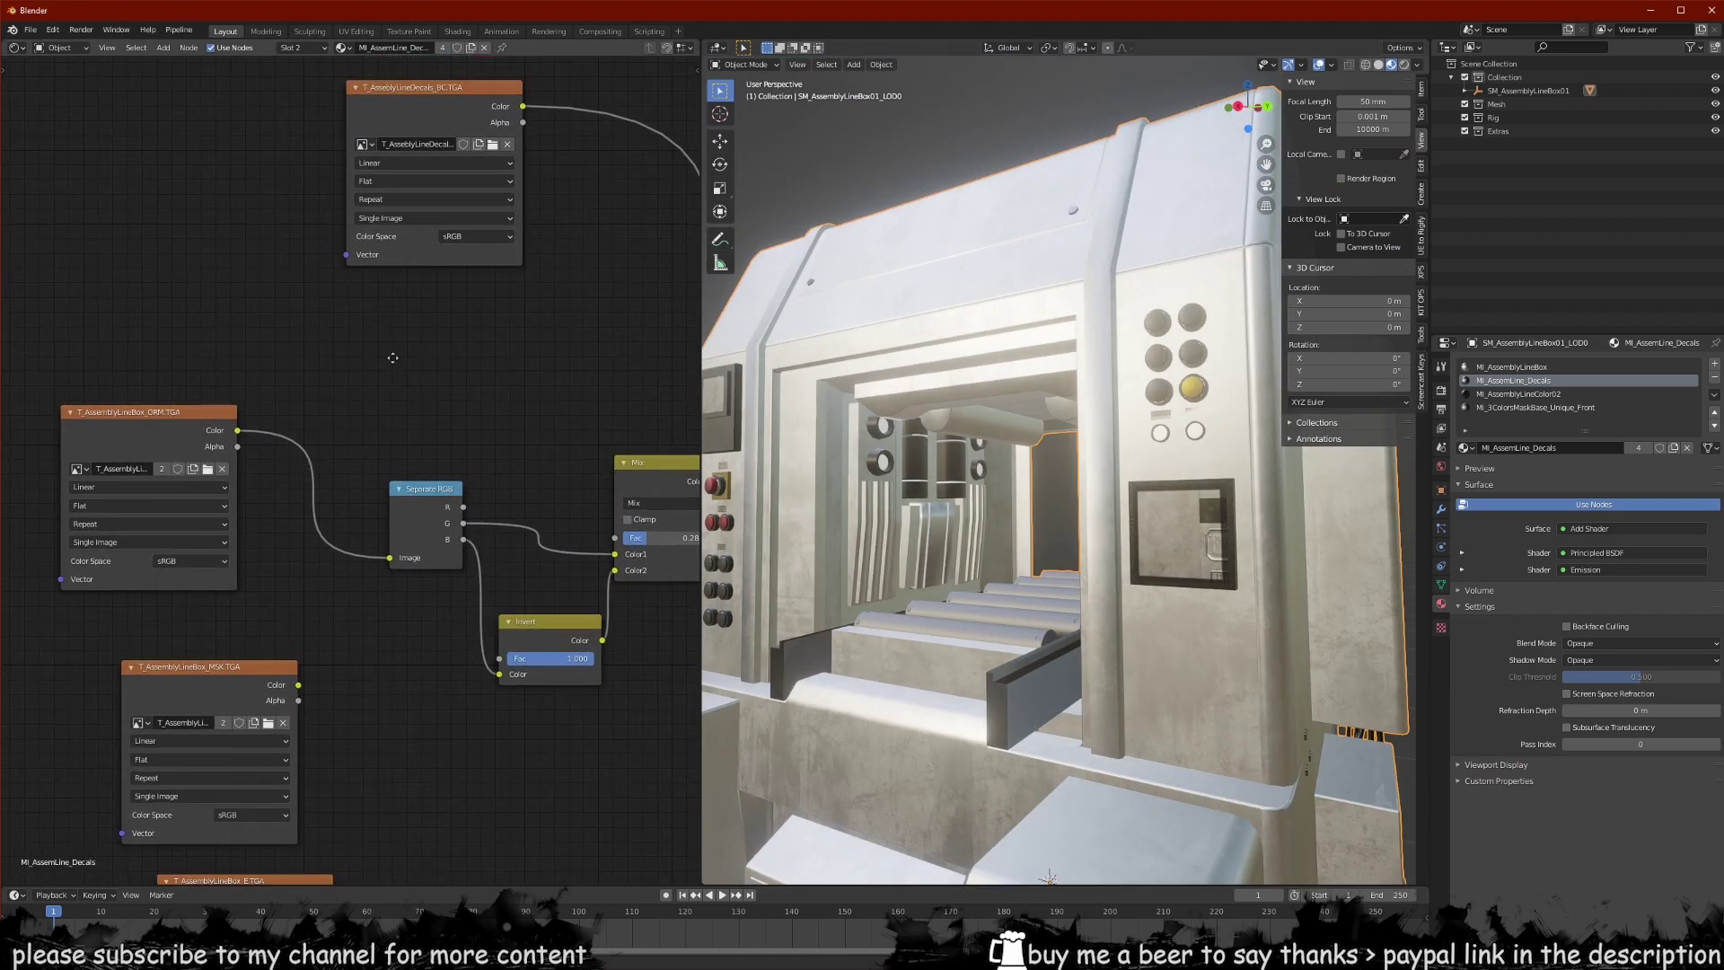
{"action": "middle_click_drag", "start_coordinate": [392, 357], "coordinate": [419, 293]}
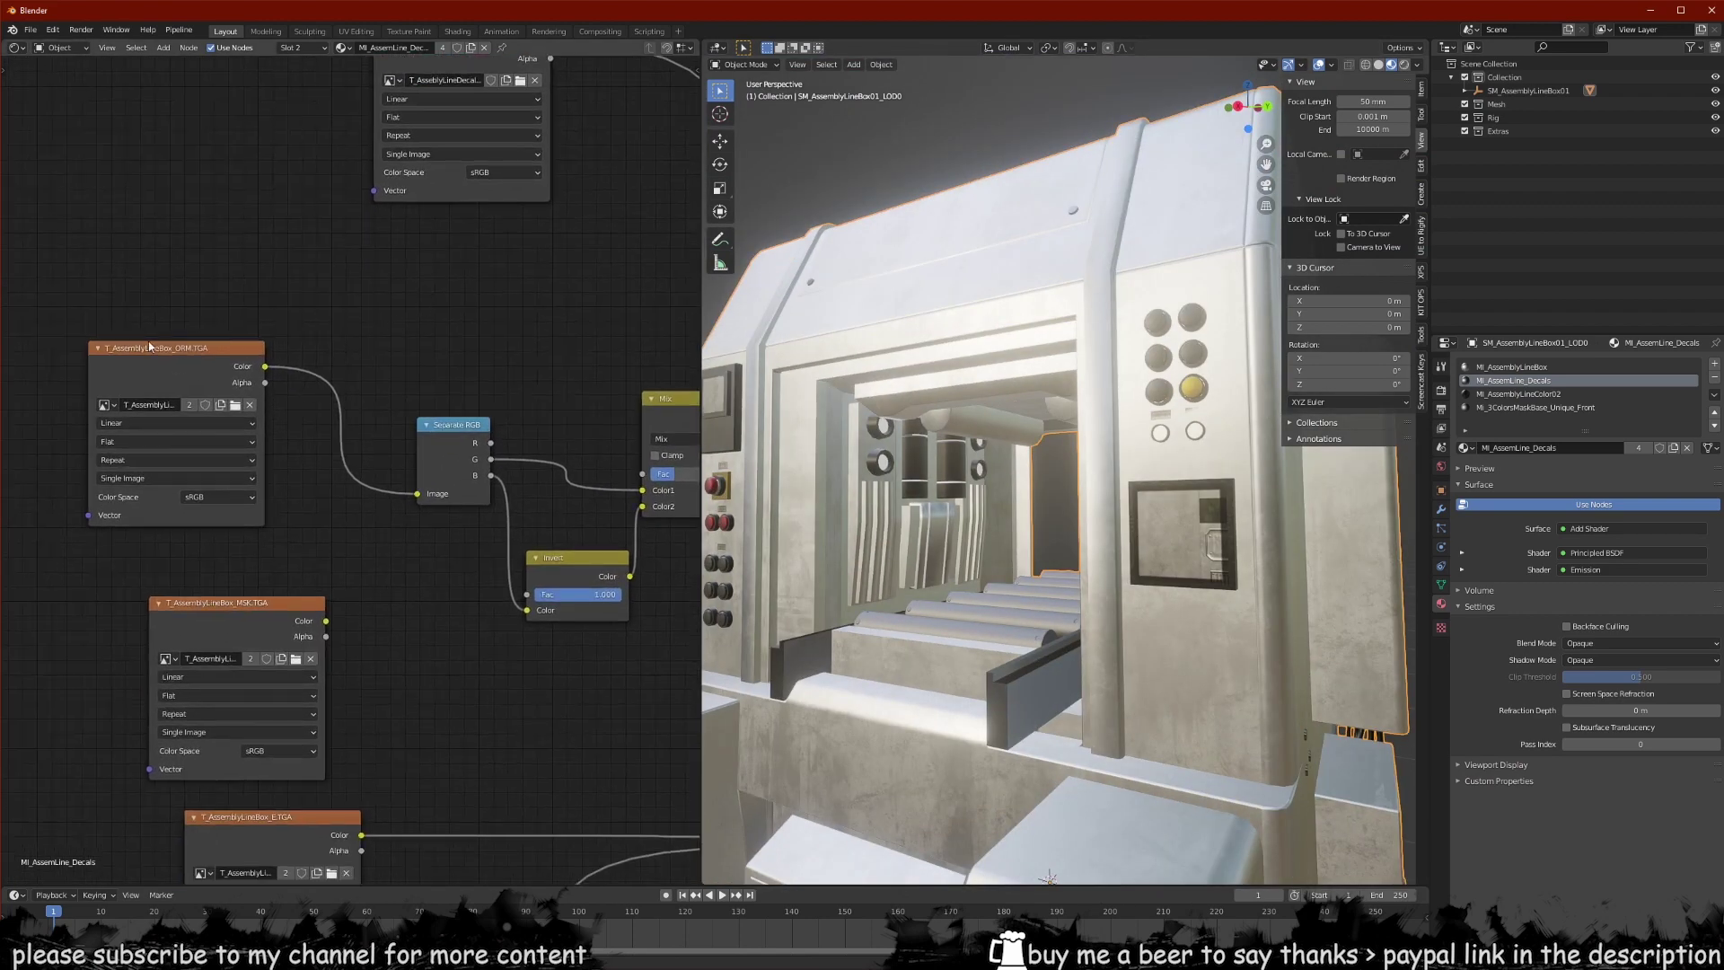
{"action": "left_click", "coordinate": [235, 405]}
{"action": "double_click", "coordinate": [467, 229]}
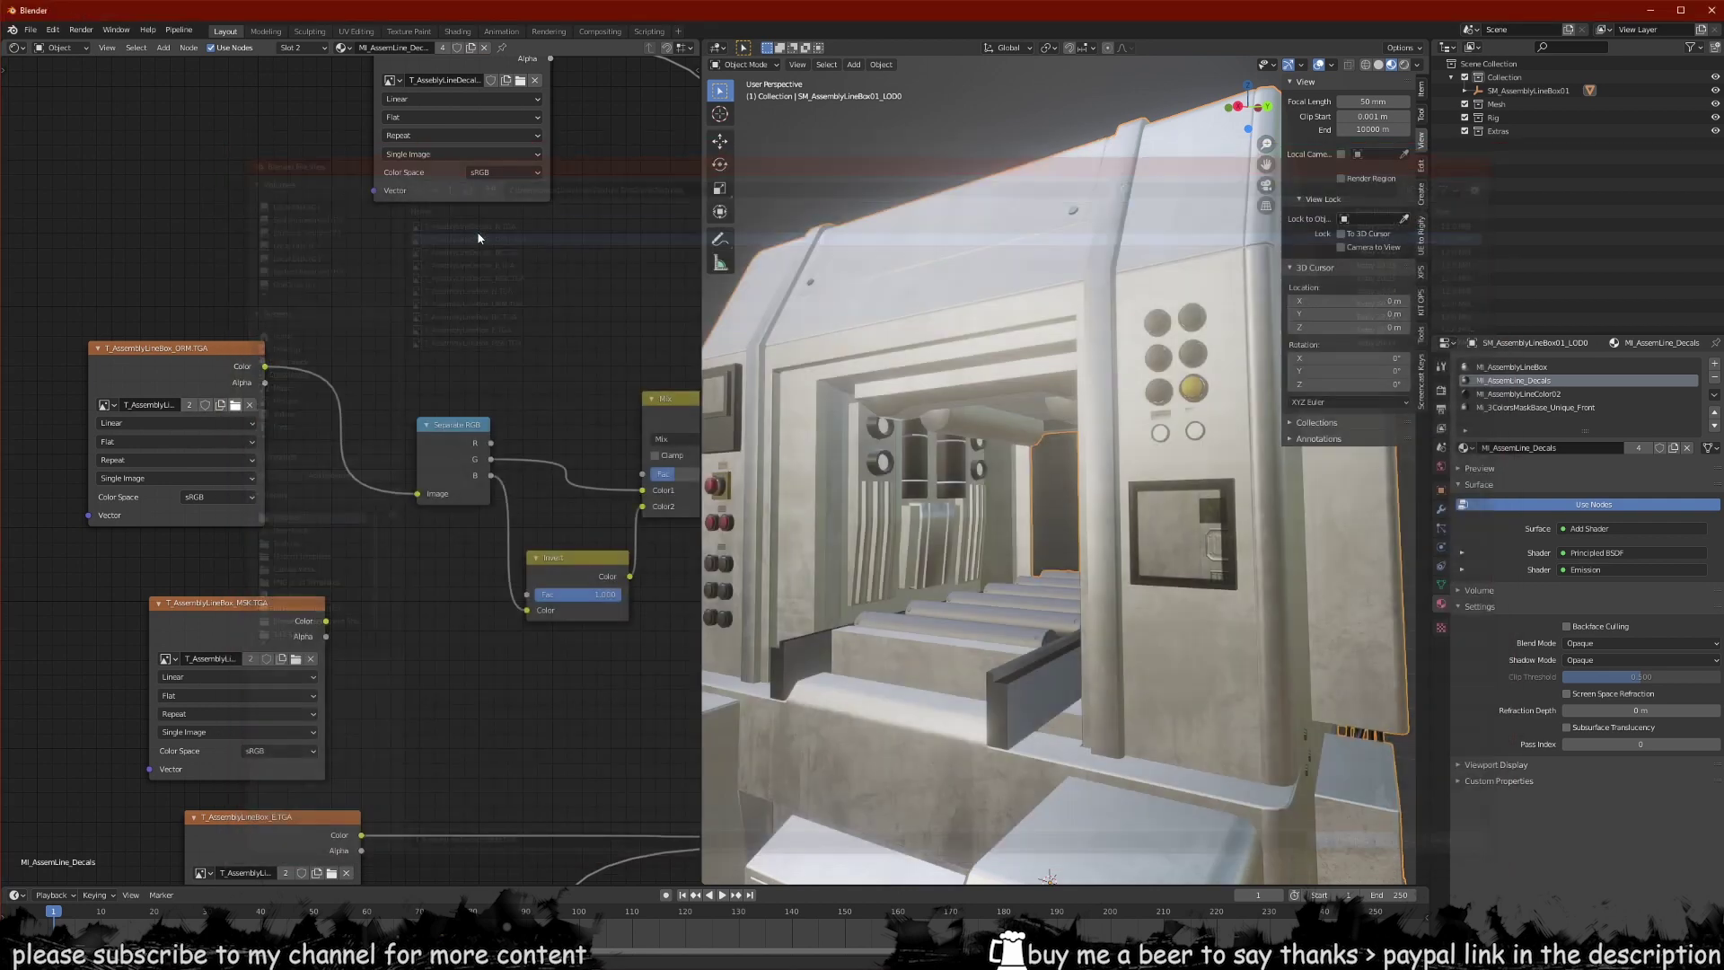
- Load T_AsseblyLineDecals_E.TGA into the emission texture node of the MI_AssemLine_Decals material
{"action": "mouse_move", "coordinate": [345, 593]}
{"action": "middle_mouse_down"}
{"action": "mouse_move", "coordinate": [258, 434]}
{"action": "mouse_move", "coordinate": [280, 340]}
{"action": "middle_mouse_up"}
{"action": "scroll", "coordinate": [339, 423], "scroll_direction": "up", "scroll_amount": 1}
{"action": "middle_click_drag", "start_coordinate": [243, 415], "coordinate": [321, 382]}
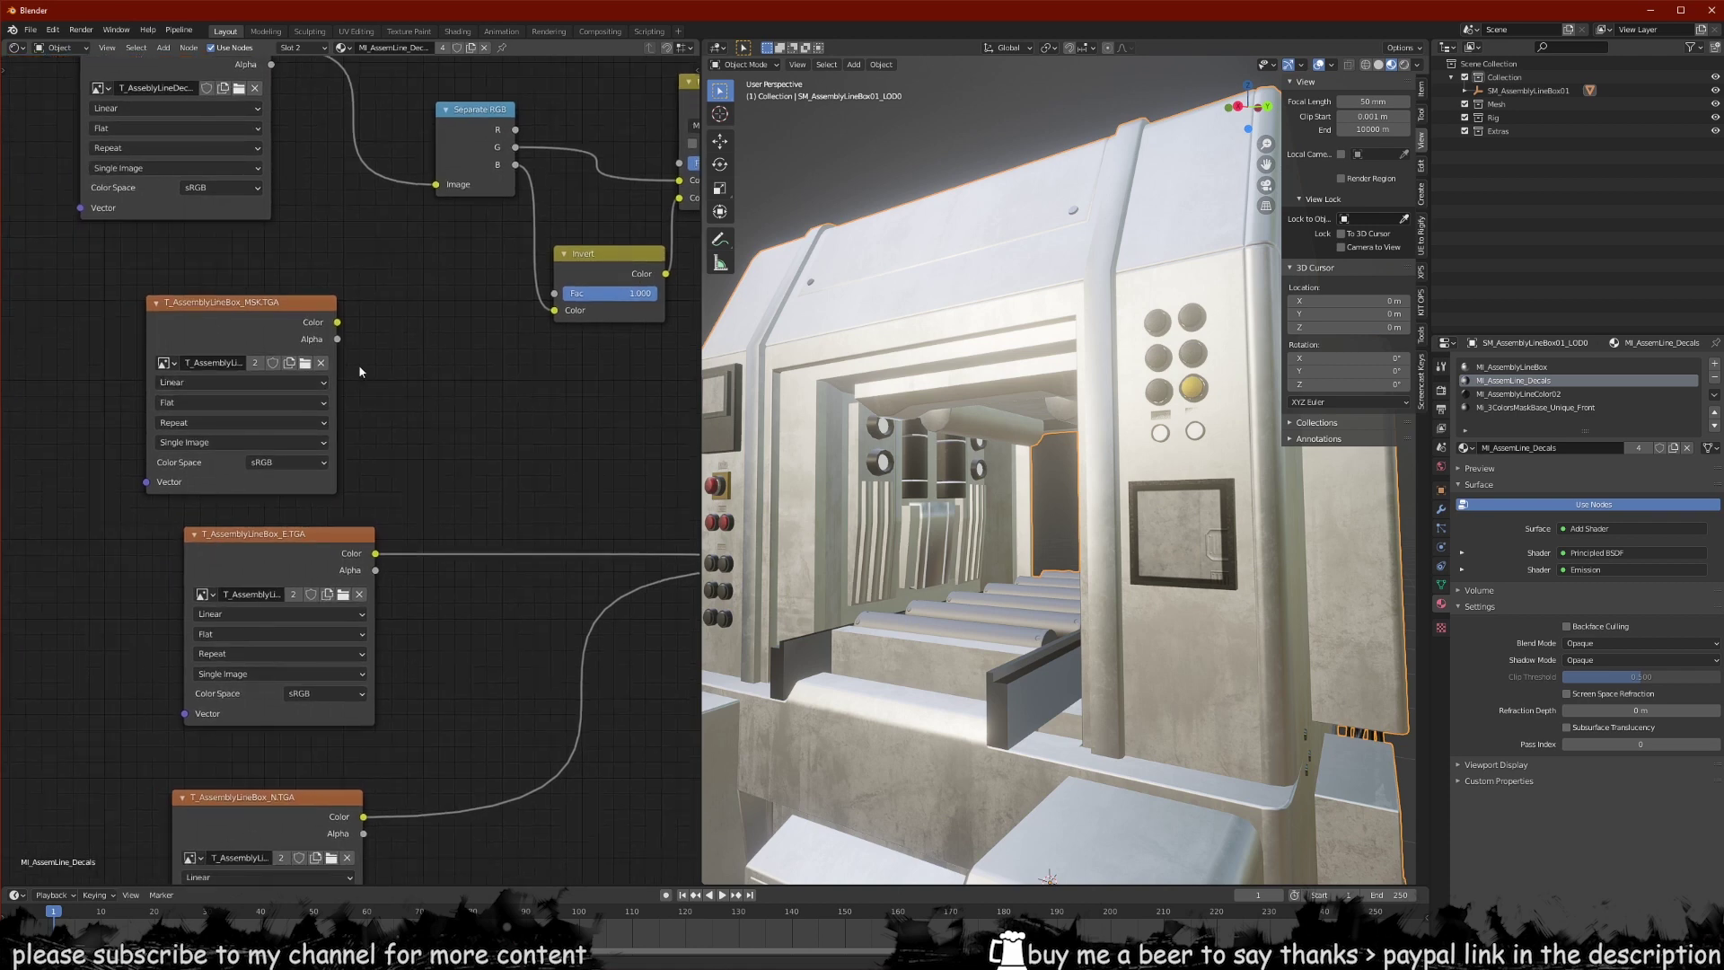
{"action": "scroll", "coordinate": [358, 371], "scroll_direction": "down", "scroll_amount": 2}
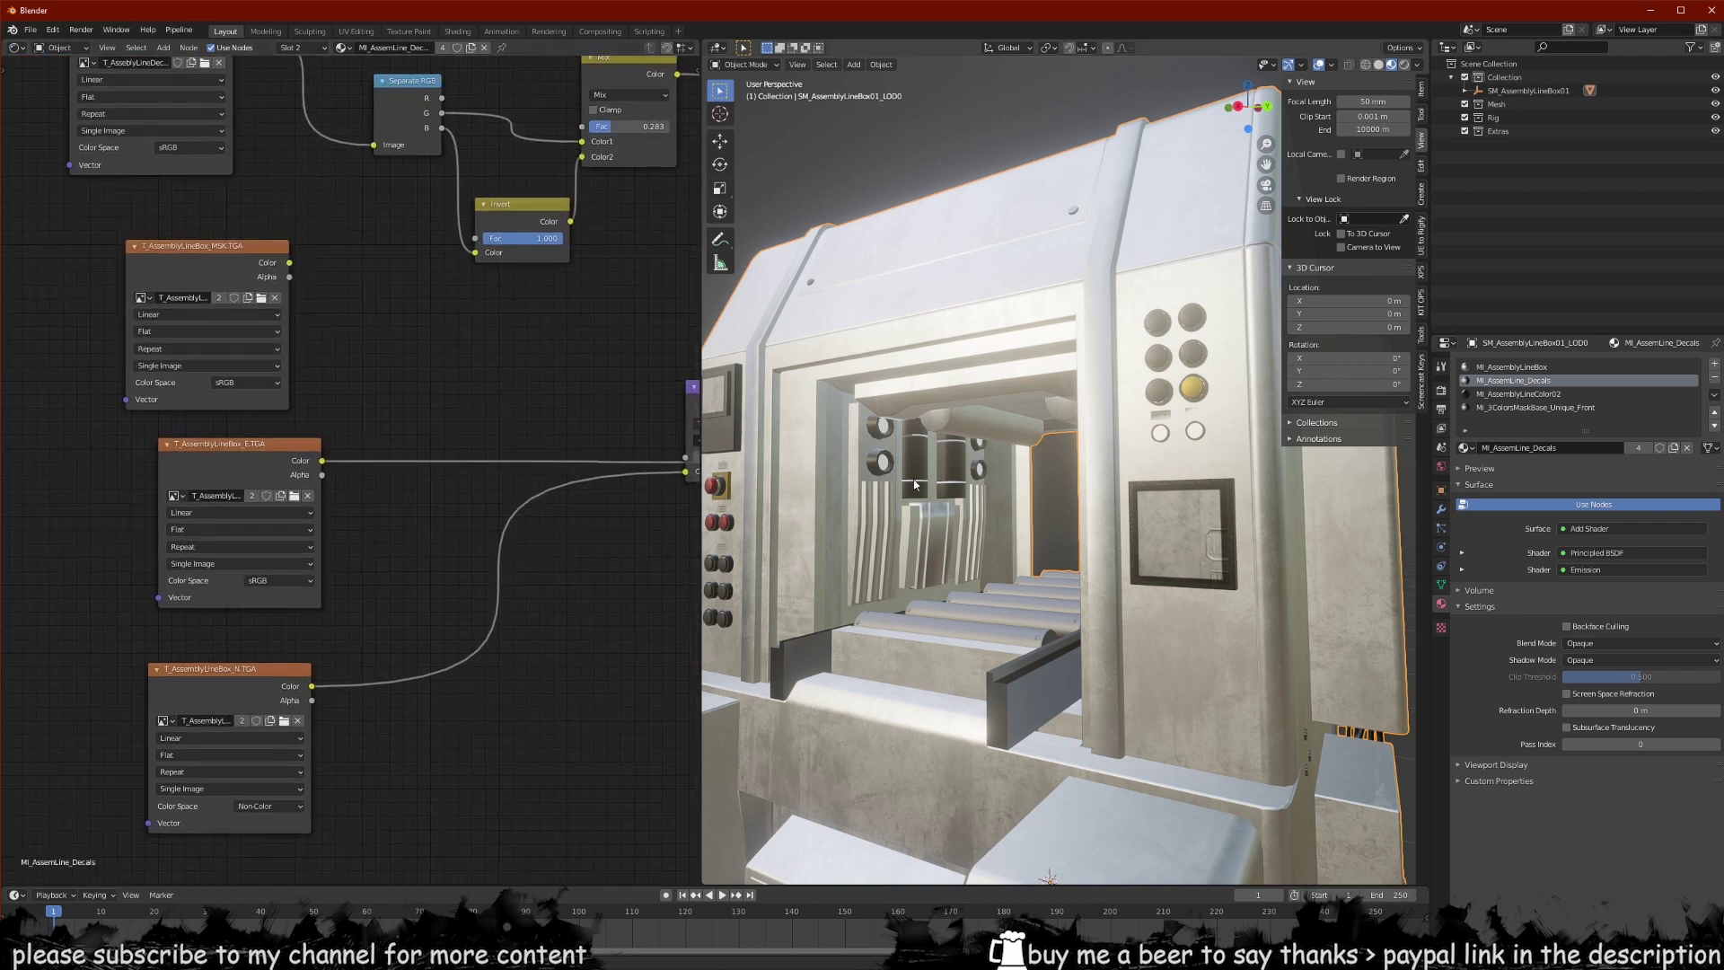
{"action": "left_click", "coordinate": [296, 497]}
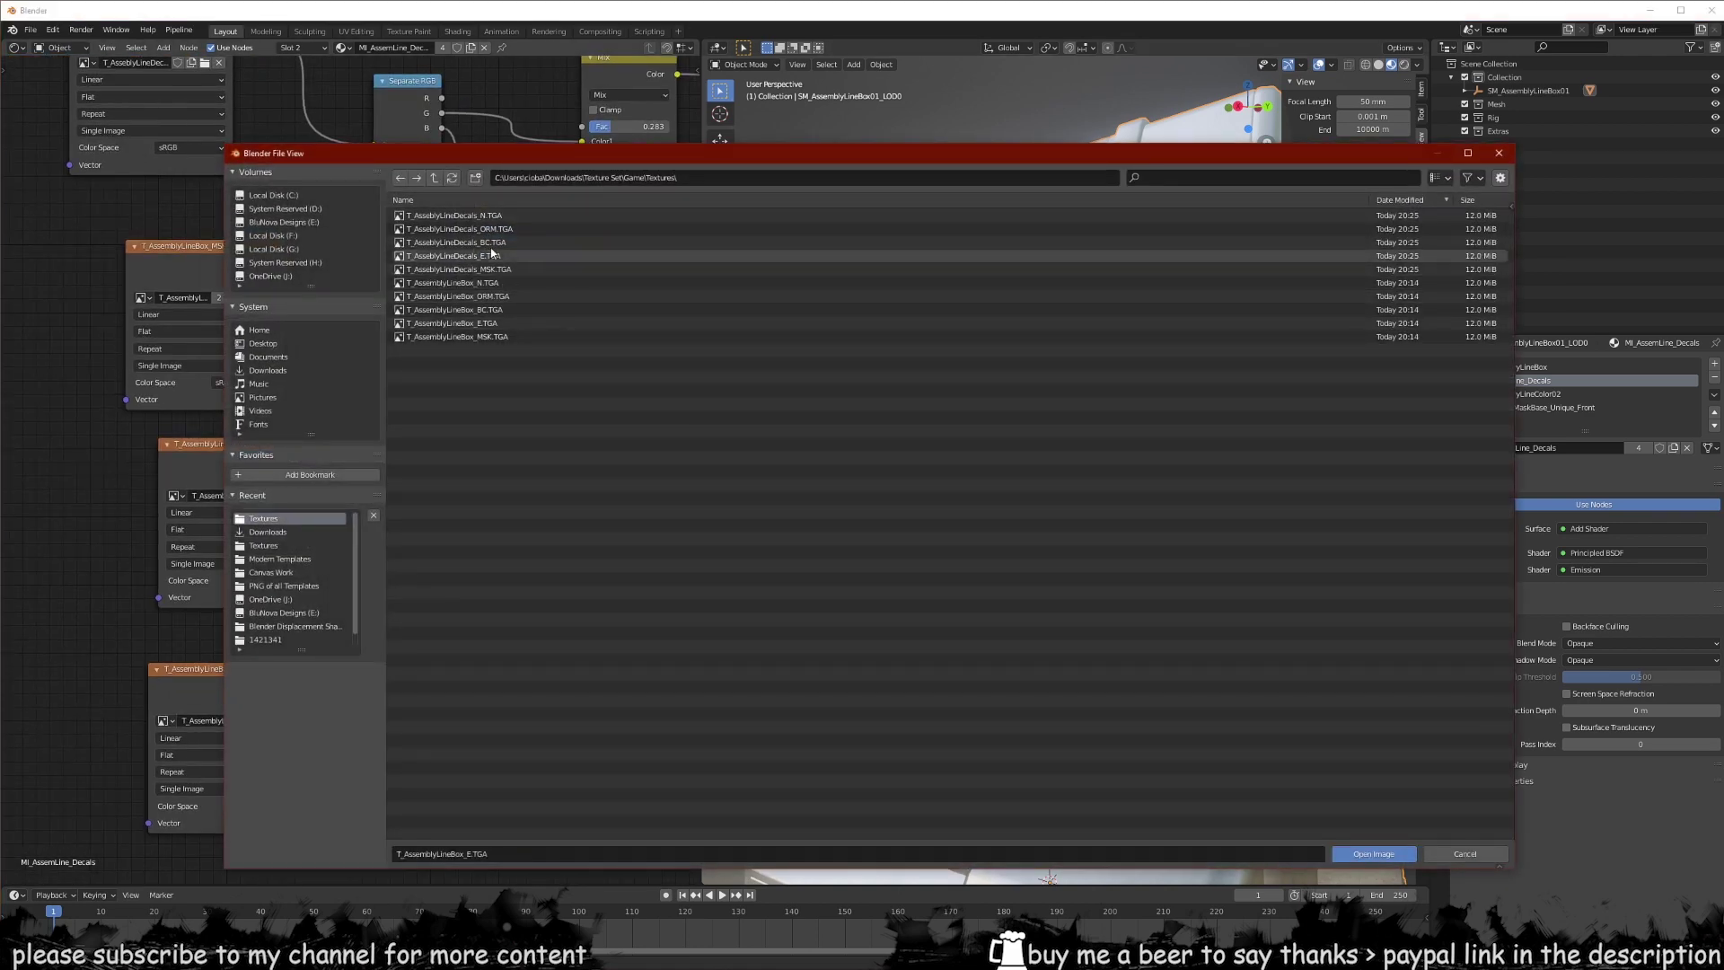
{"action": "double_click", "coordinate": [521, 257]}
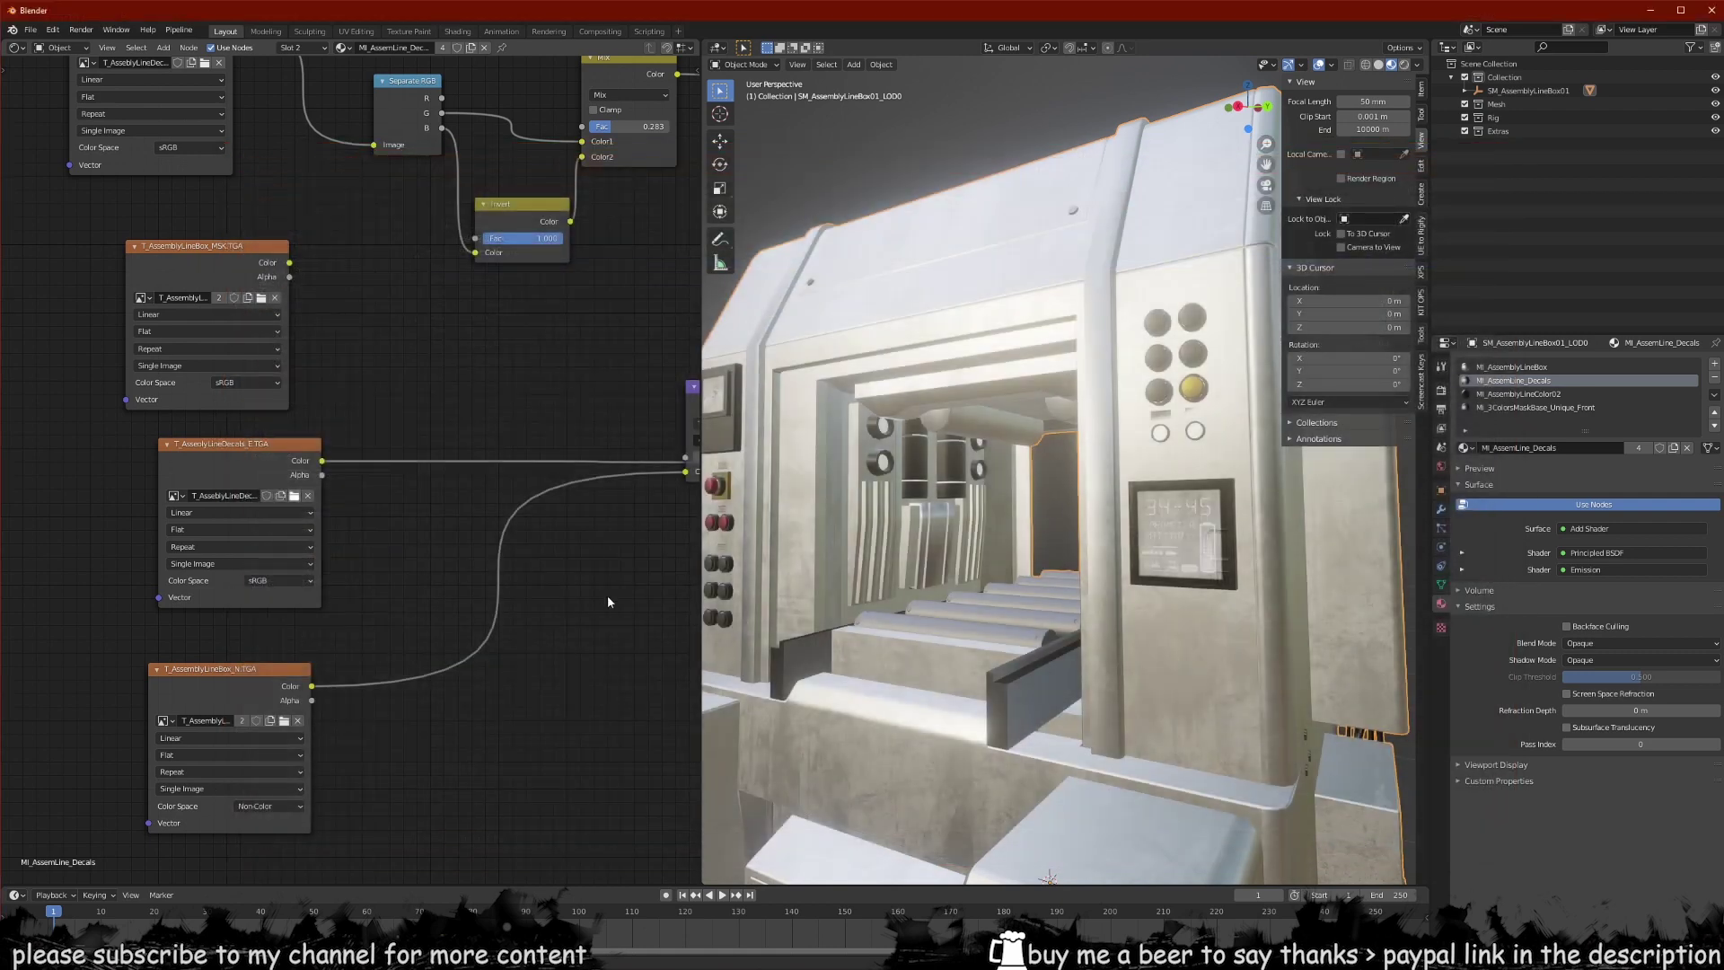
- Load T_AsseblyLineDecals_N.TGA into the normal texture node and set its color space to Non-Color
{"action": "middle_click_drag", "start_coordinate": [396, 624], "coordinate": [378, 482]}
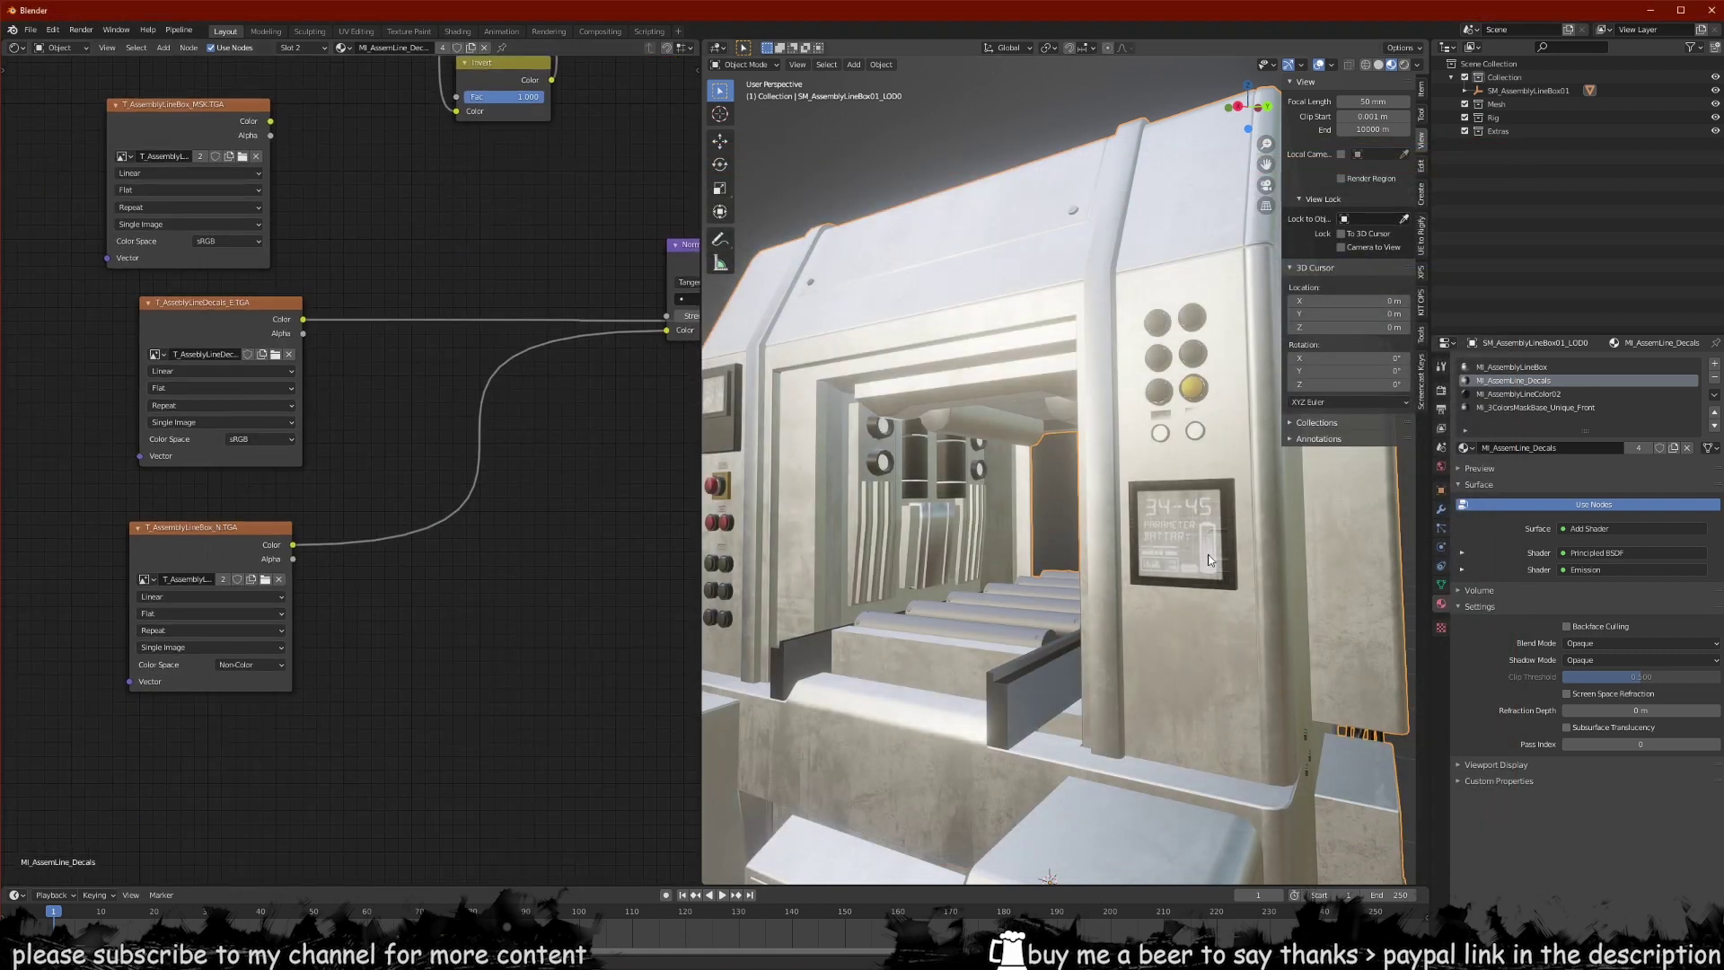
{"action": "scroll", "coordinate": [377, 621], "scroll_direction": "up", "scroll_amount": 1}
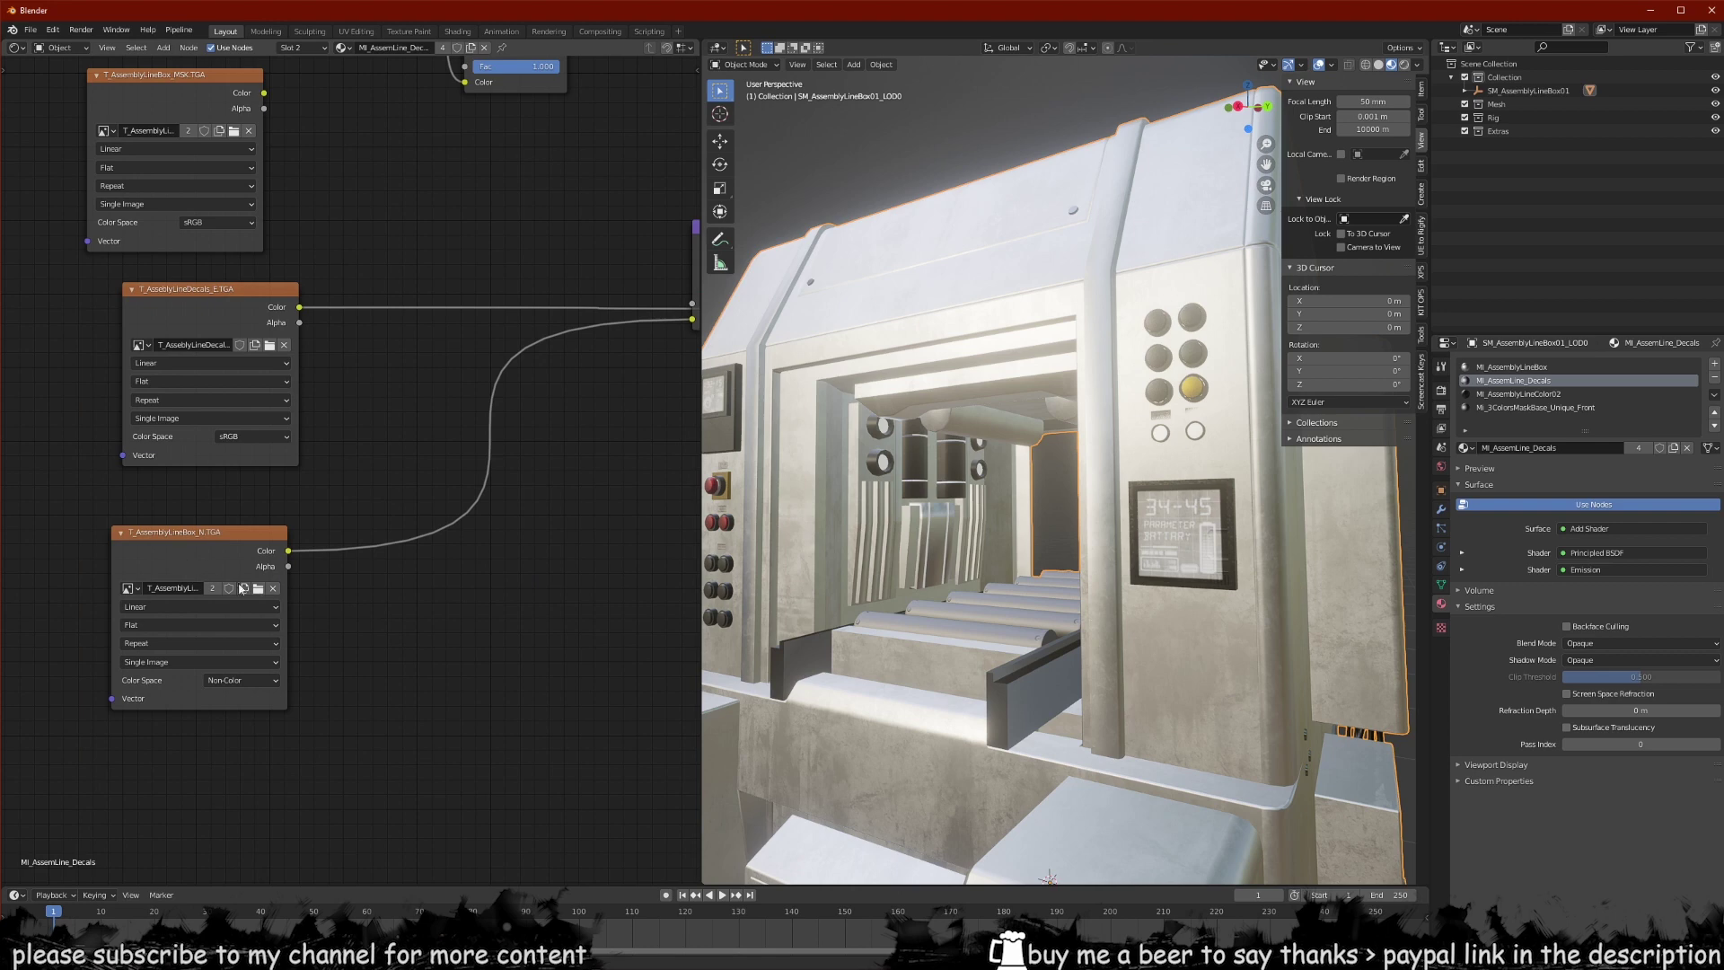
{"action": "left_click", "coordinate": [258, 590]}
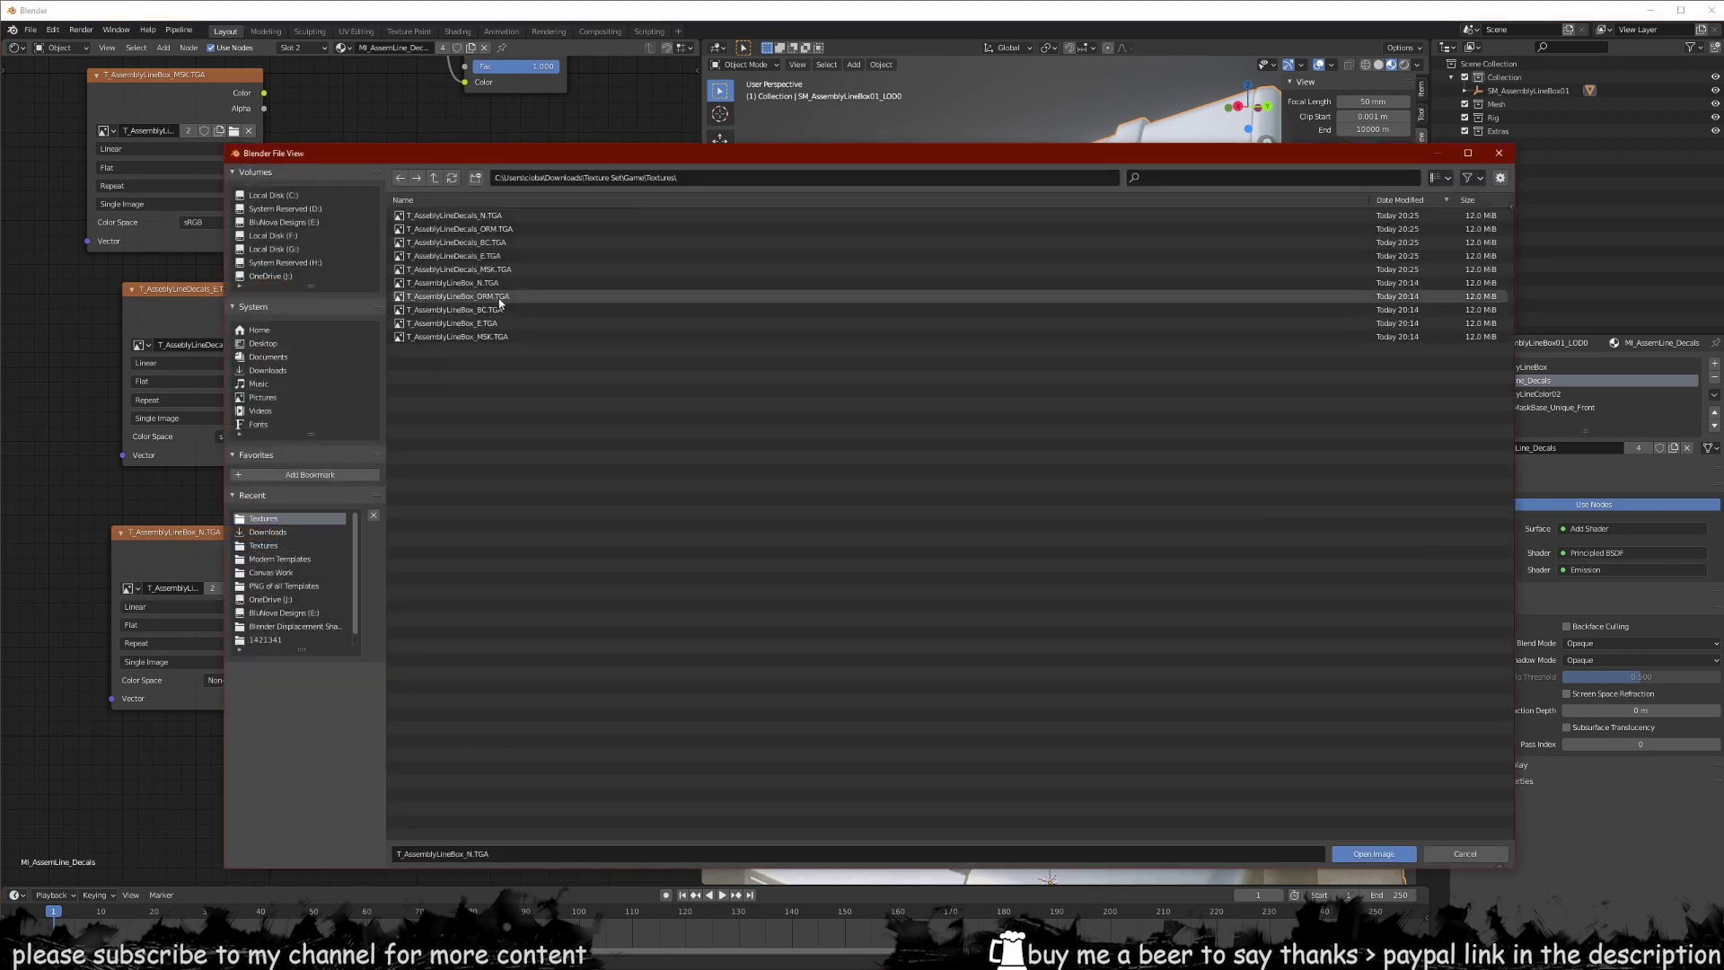
{"action": "double_click", "coordinate": [504, 217]}
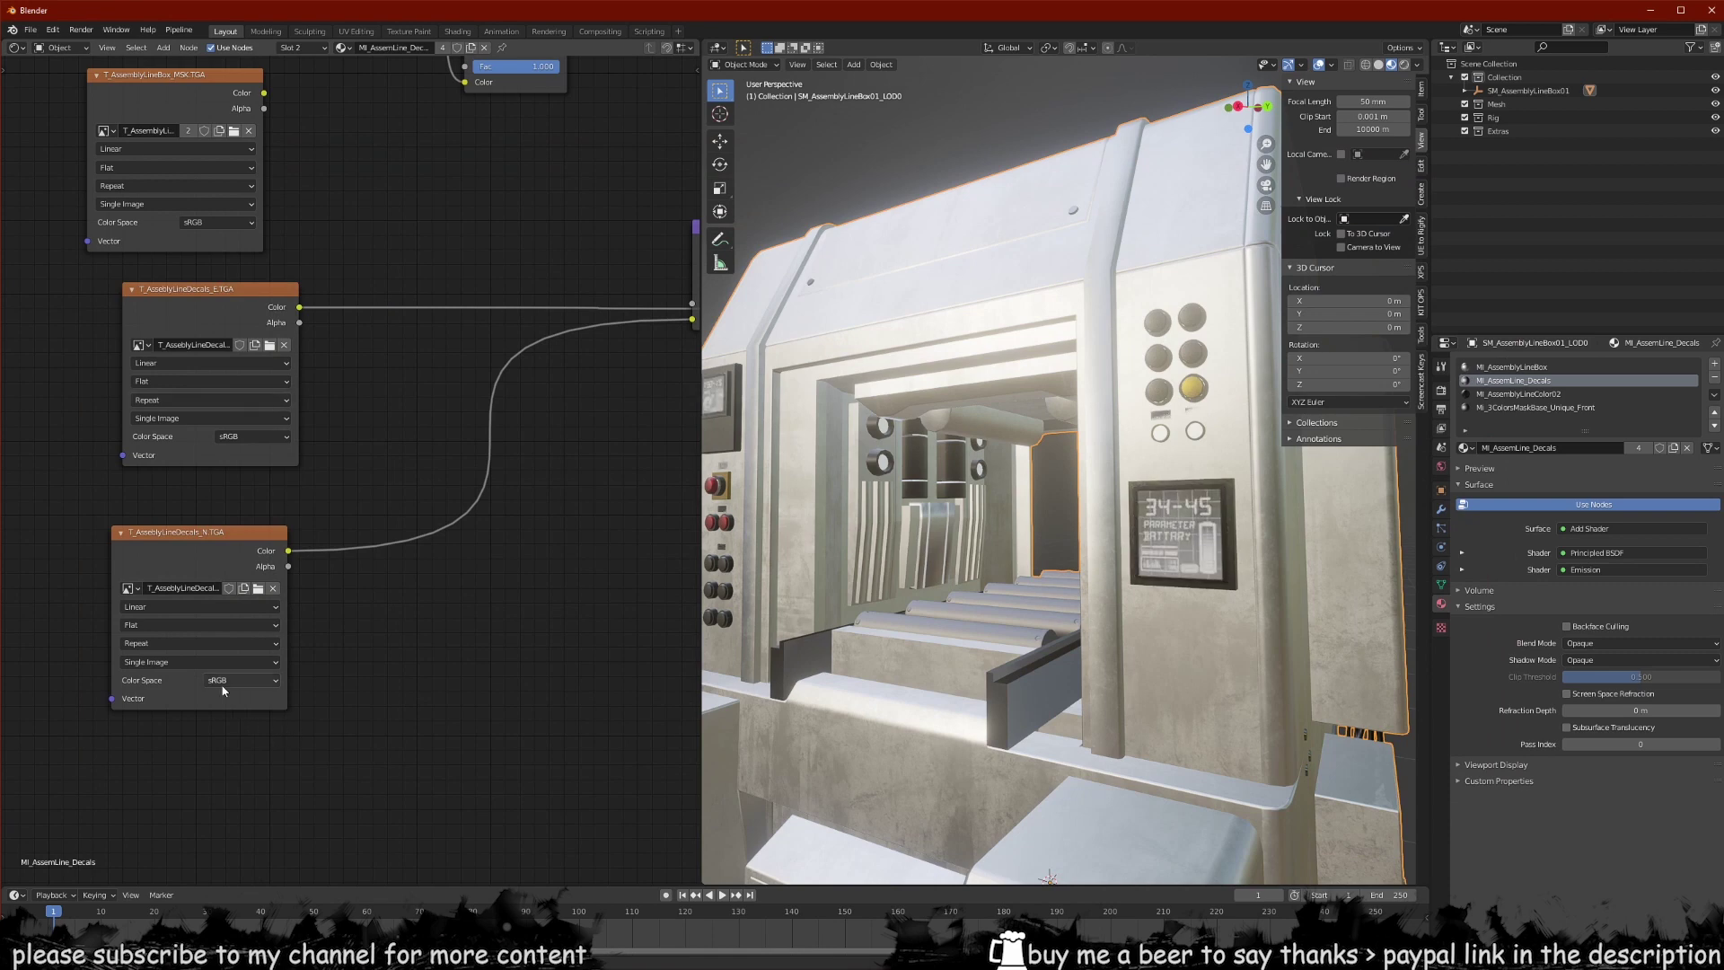
{"action": "left_click", "coordinate": [232, 747]}
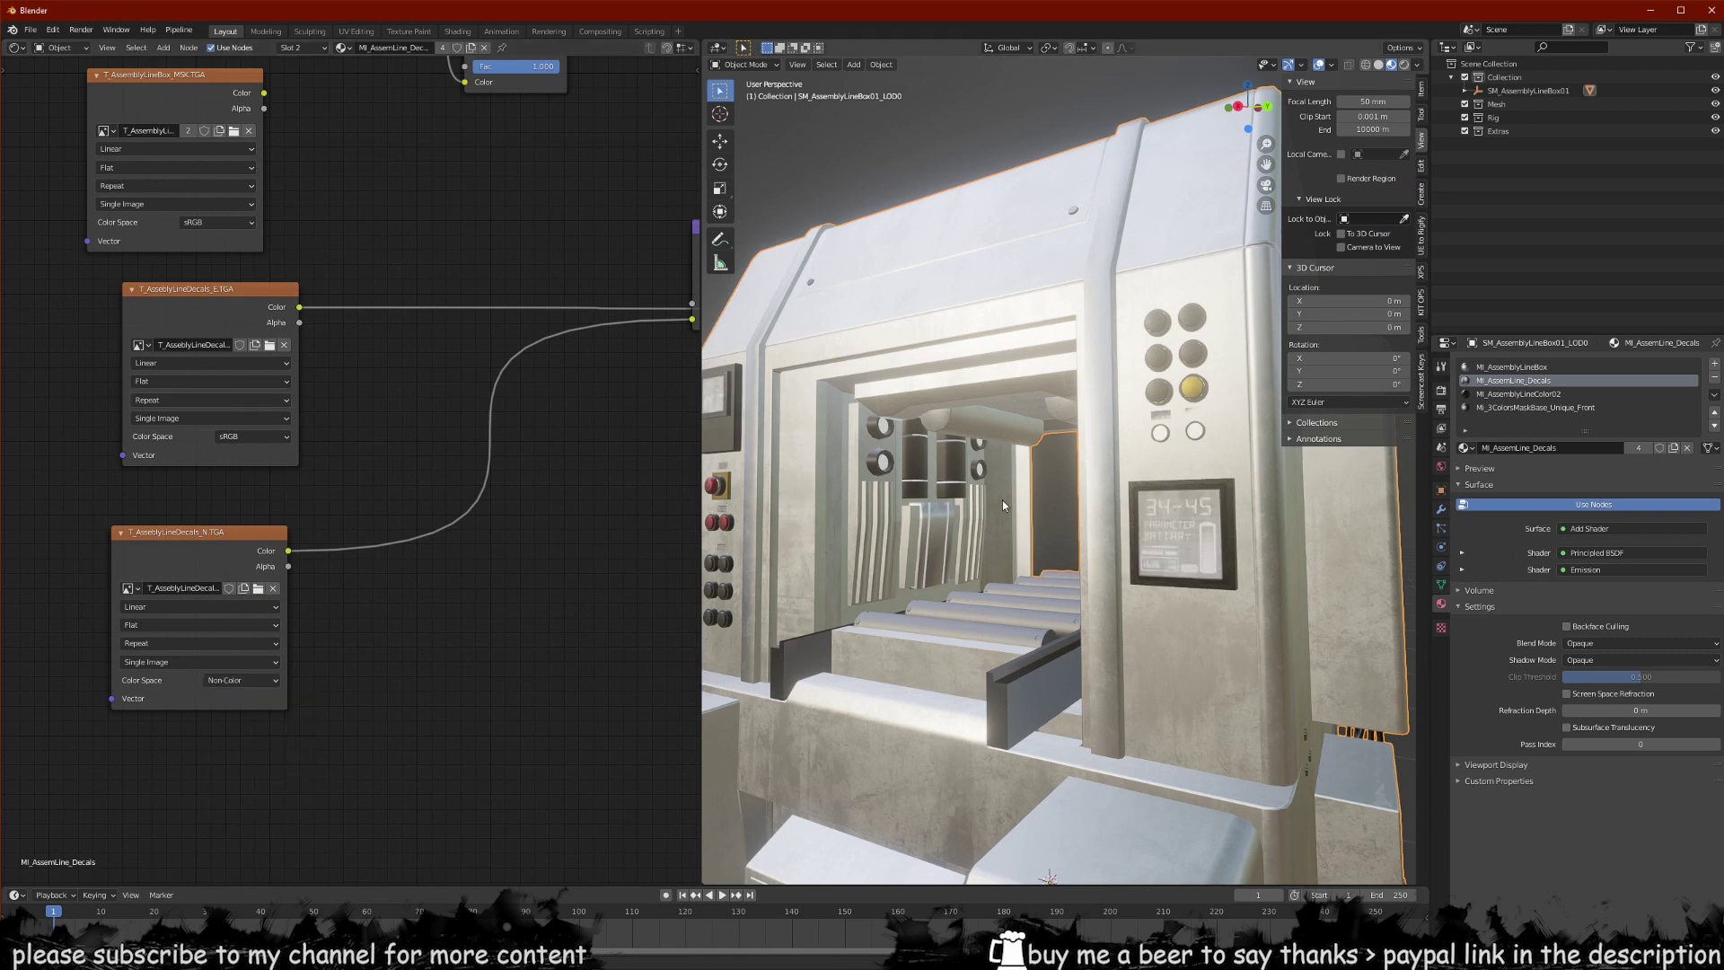
- Examine the decals on the whole machine from several distances and look over the decals material's node setup
{"action": "scroll", "coordinate": [1003, 504], "scroll_direction": "down", "scroll_amount": 5}
{"action": "middle_click_drag", "start_coordinate": [1069, 467], "coordinate": [943, 483]}
{"action": "scroll", "coordinate": [1017, 431], "scroll_direction": "up", "scroll_amount": 4}
{"action": "scroll", "coordinate": [1018, 429], "scroll_direction": "up", "scroll_amount": 2}
{"action": "scroll", "coordinate": [1049, 419], "scroll_direction": "down", "scroll_amount": 4}
{"action": "scroll", "coordinate": [1078, 449], "scroll_direction": "down", "scroll_amount": 4}
{"action": "scroll", "coordinate": [1002, 483], "scroll_direction": "down", "scroll_amount": 3}
{"action": "middle_click_drag", "start_coordinate": [424, 231], "coordinate": [357, 476]}
{"action": "scroll", "coordinate": [357, 477], "scroll_direction": "down", "scroll_amount": 1}
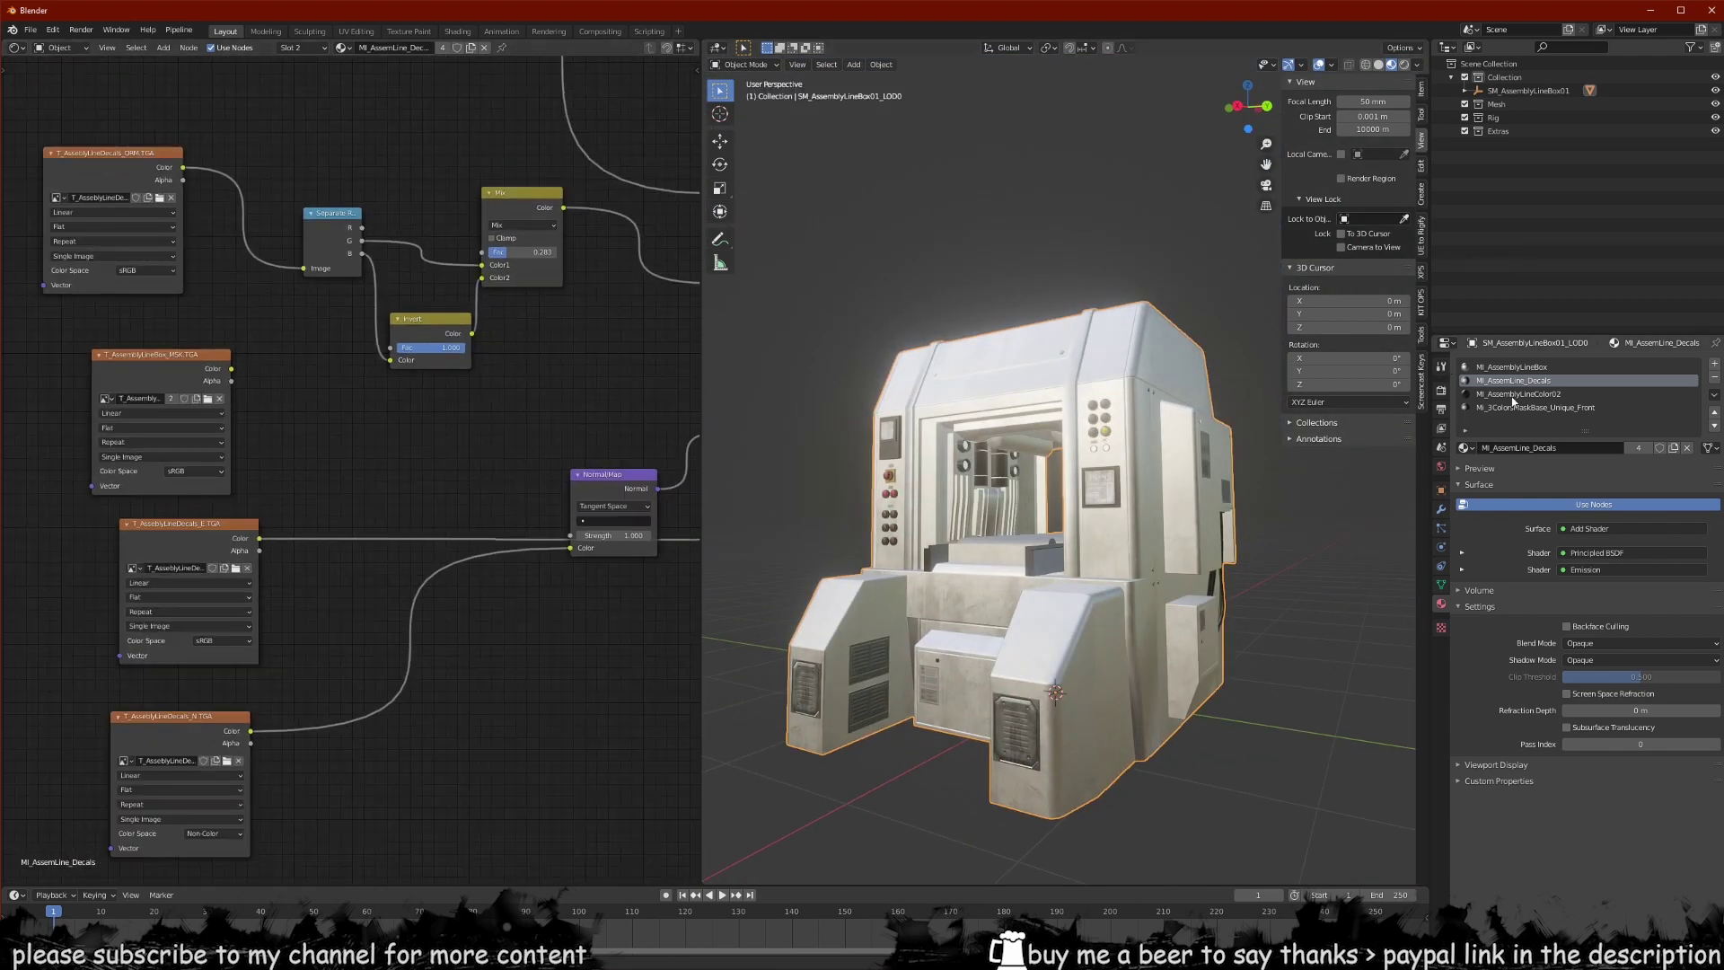
- Select the MI_AssemblyLineColor02 material slot, switch to Unreal Engine, open that material and locate its T_AssemblyLine01_BC texture in the project content
{"action": "left_click", "coordinate": [1513, 396]}
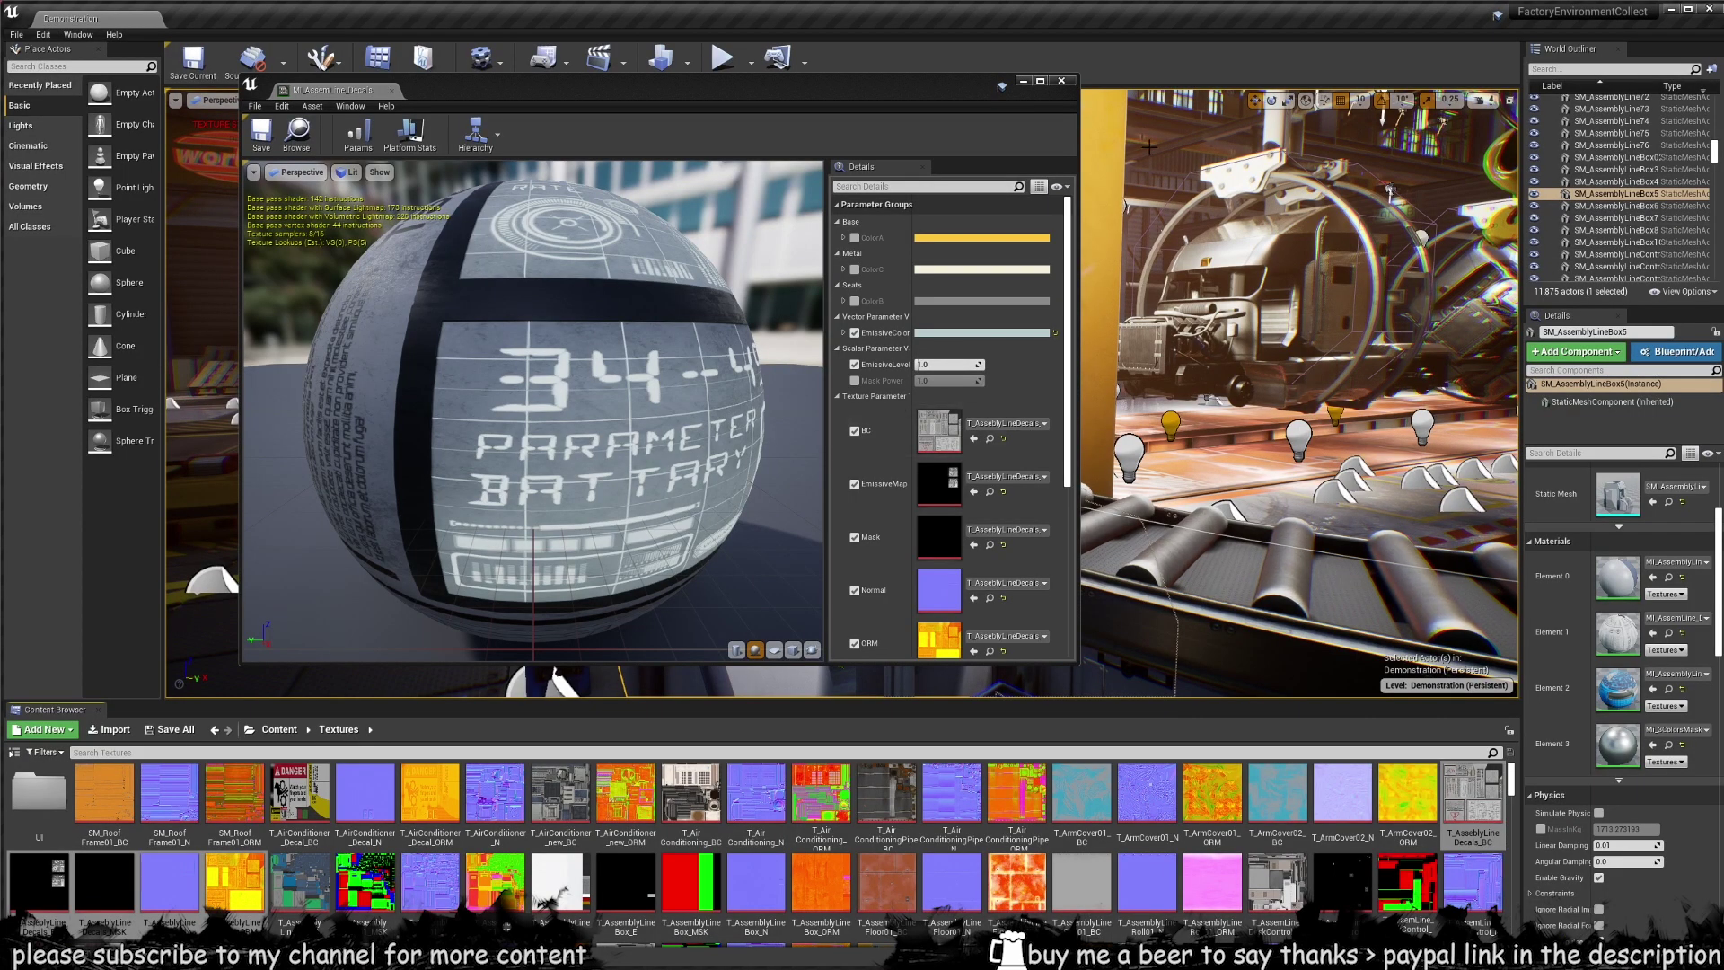
{"action": "left_click", "coordinate": [1060, 82]}
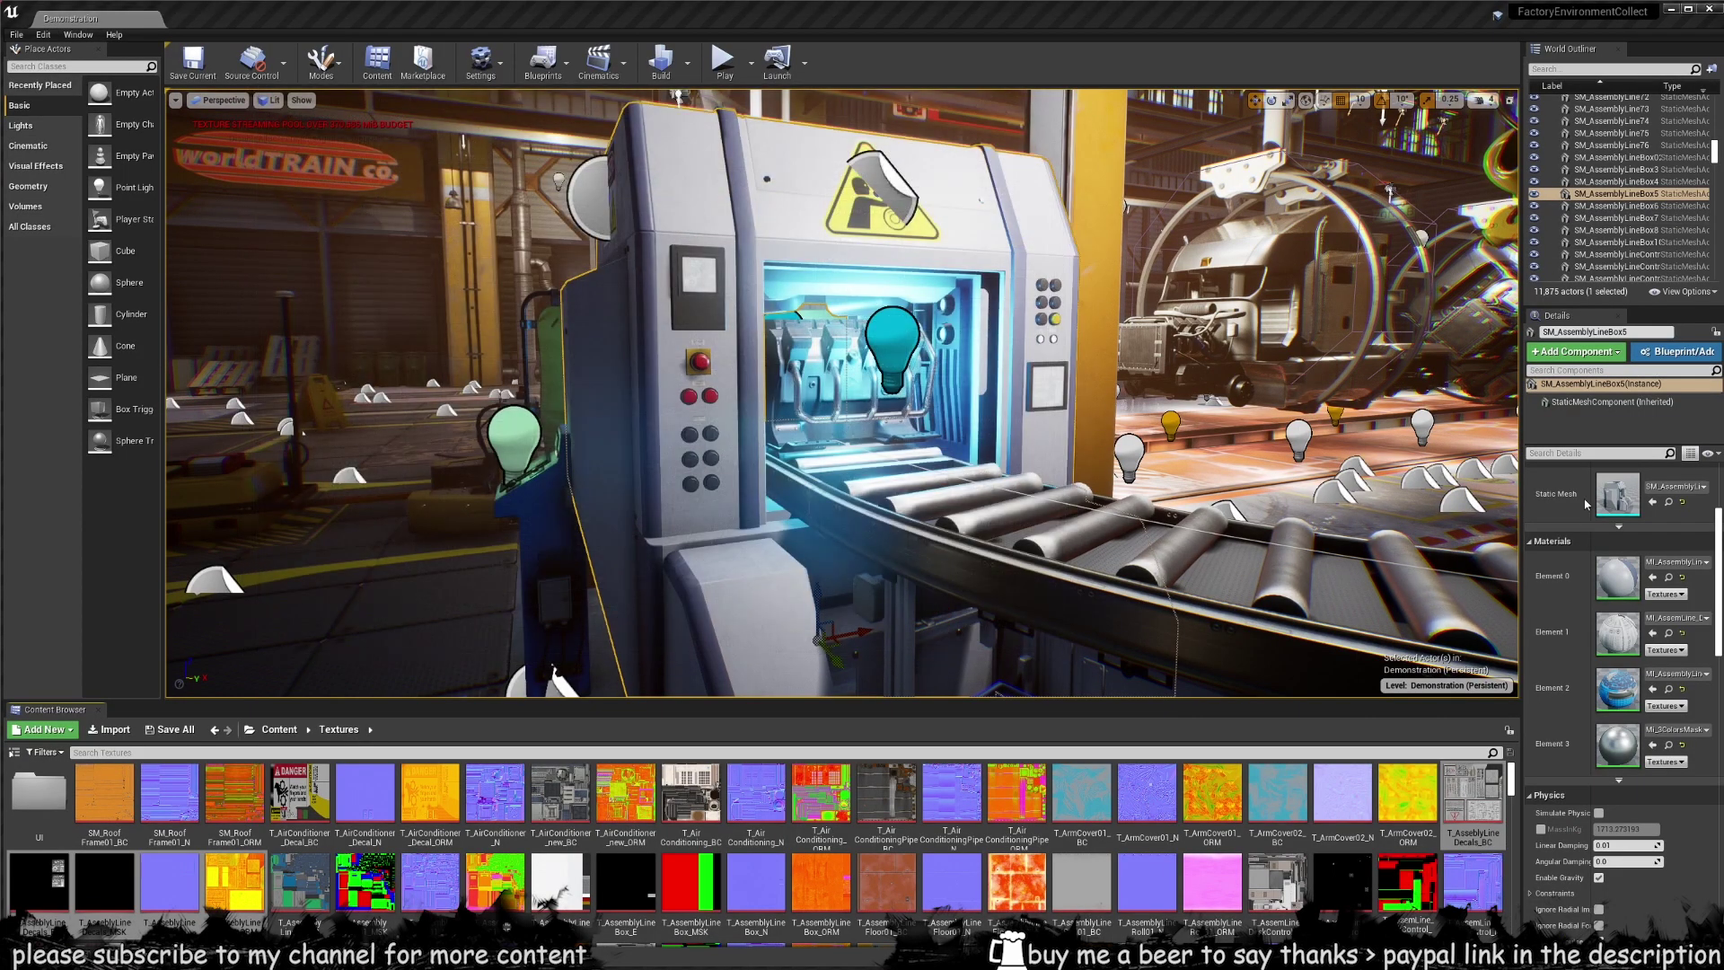
{"action": "left_click", "coordinate": [1668, 689]}
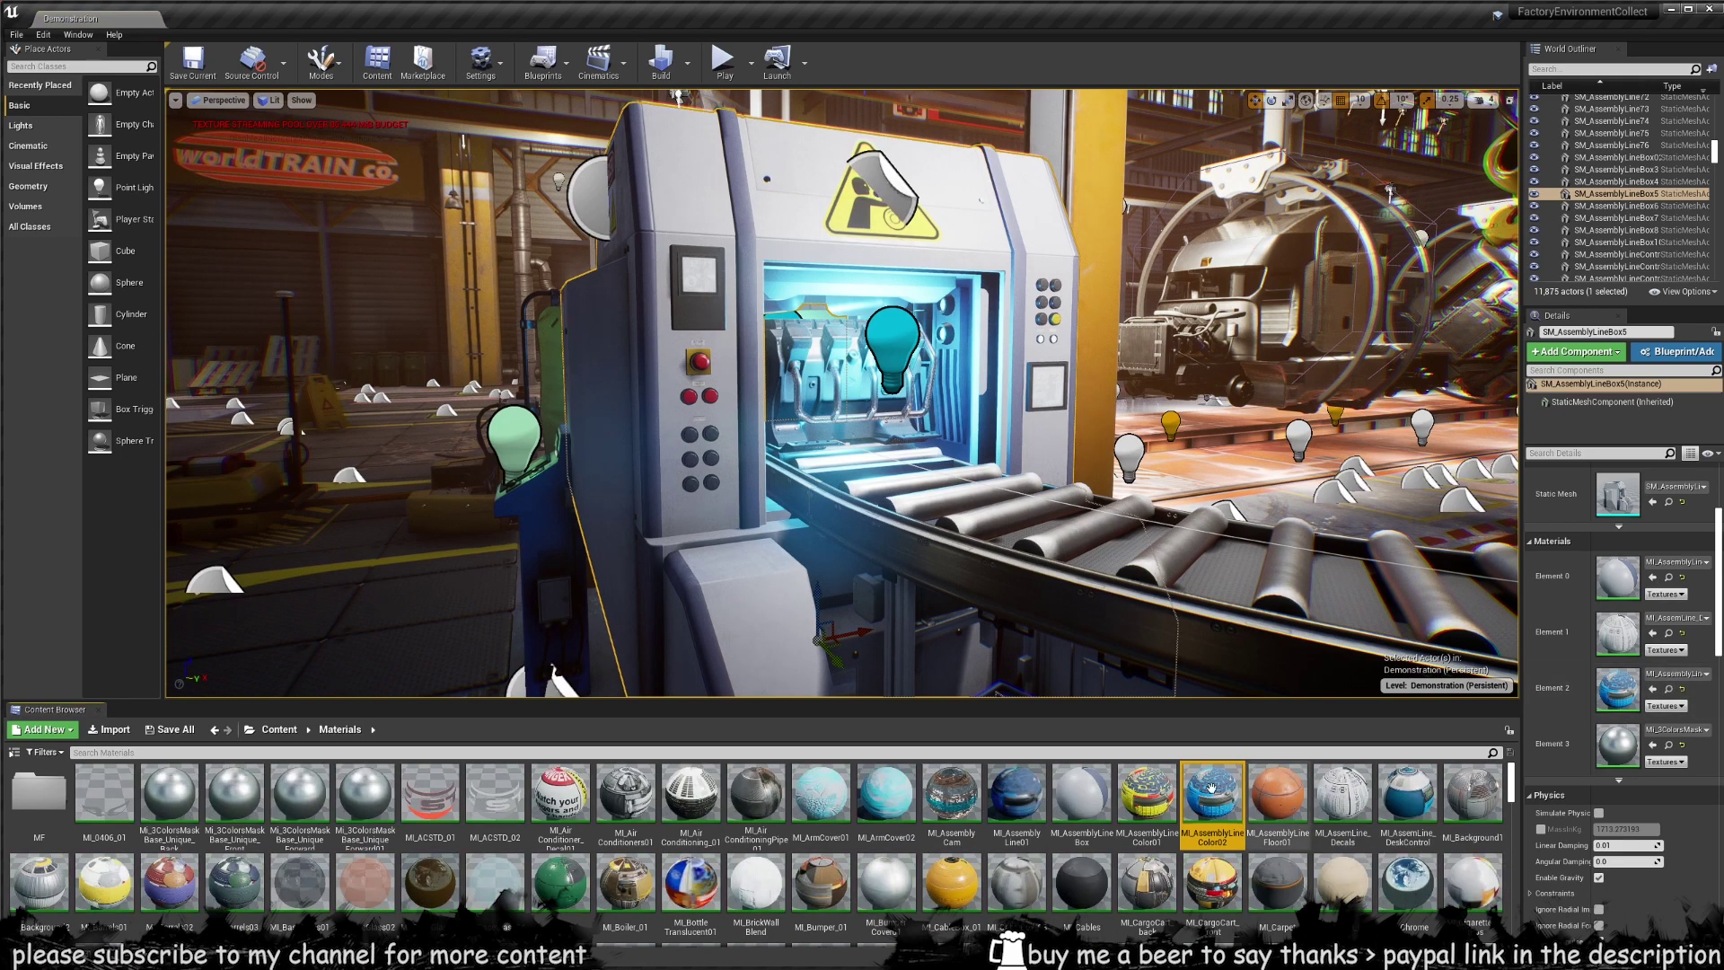
{"action": "double_click", "coordinate": [1210, 787]}
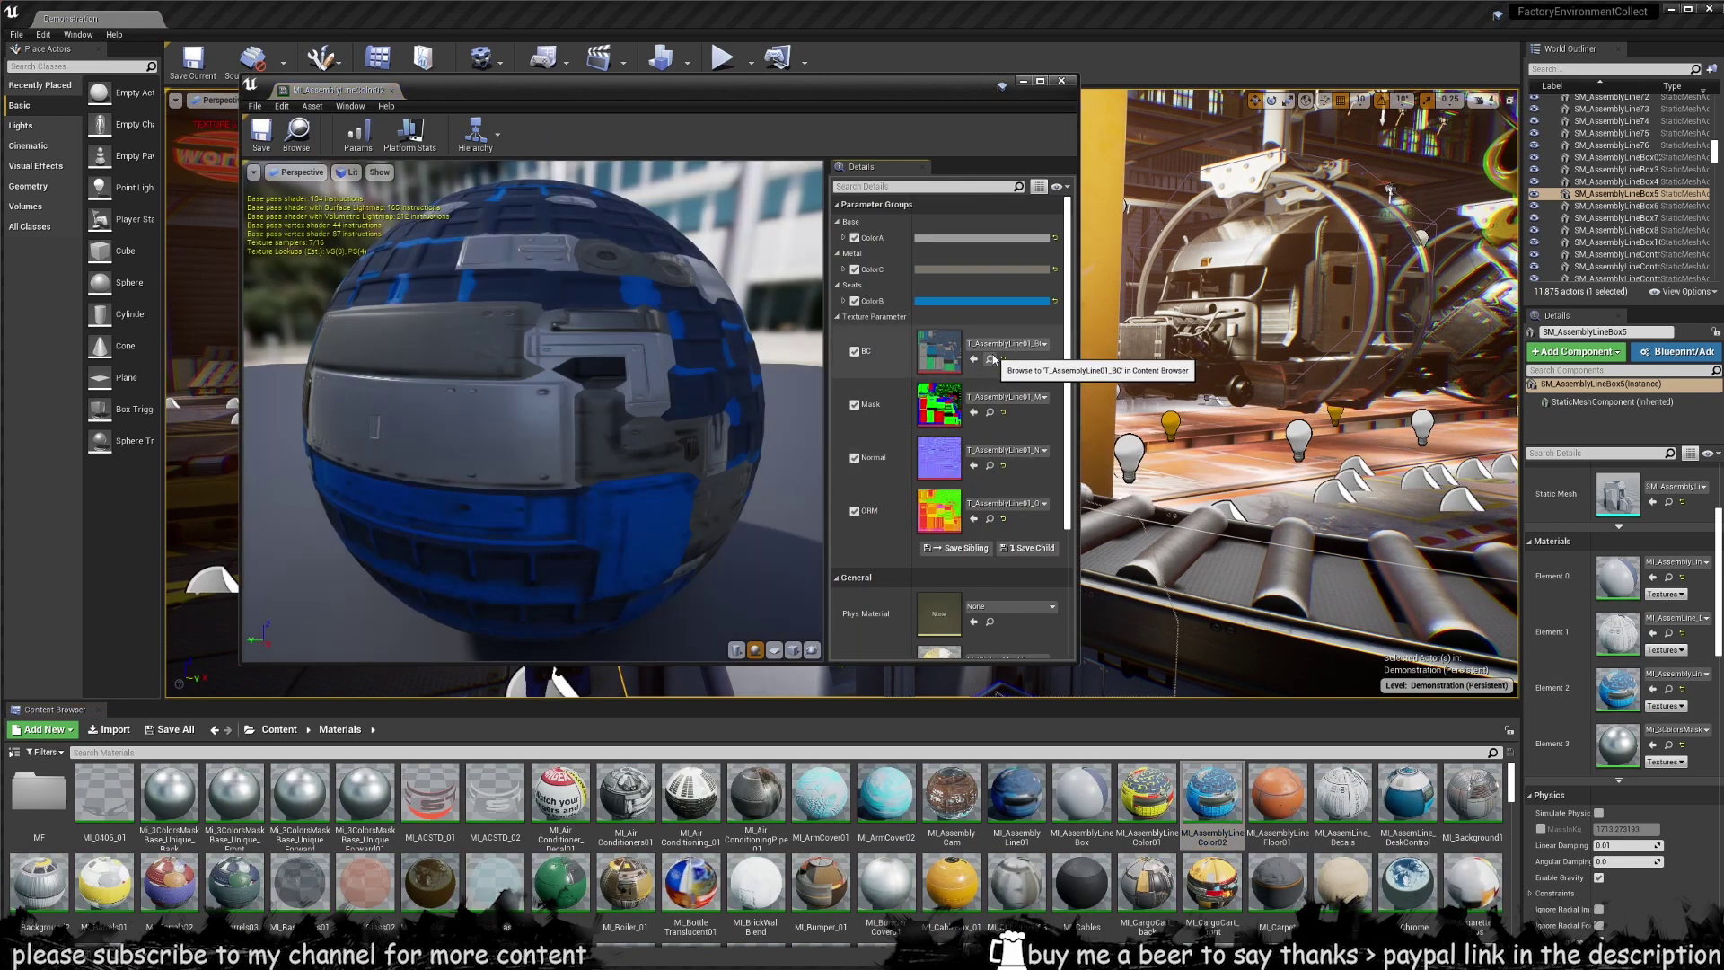
{"action": "left_click", "coordinate": [990, 360]}
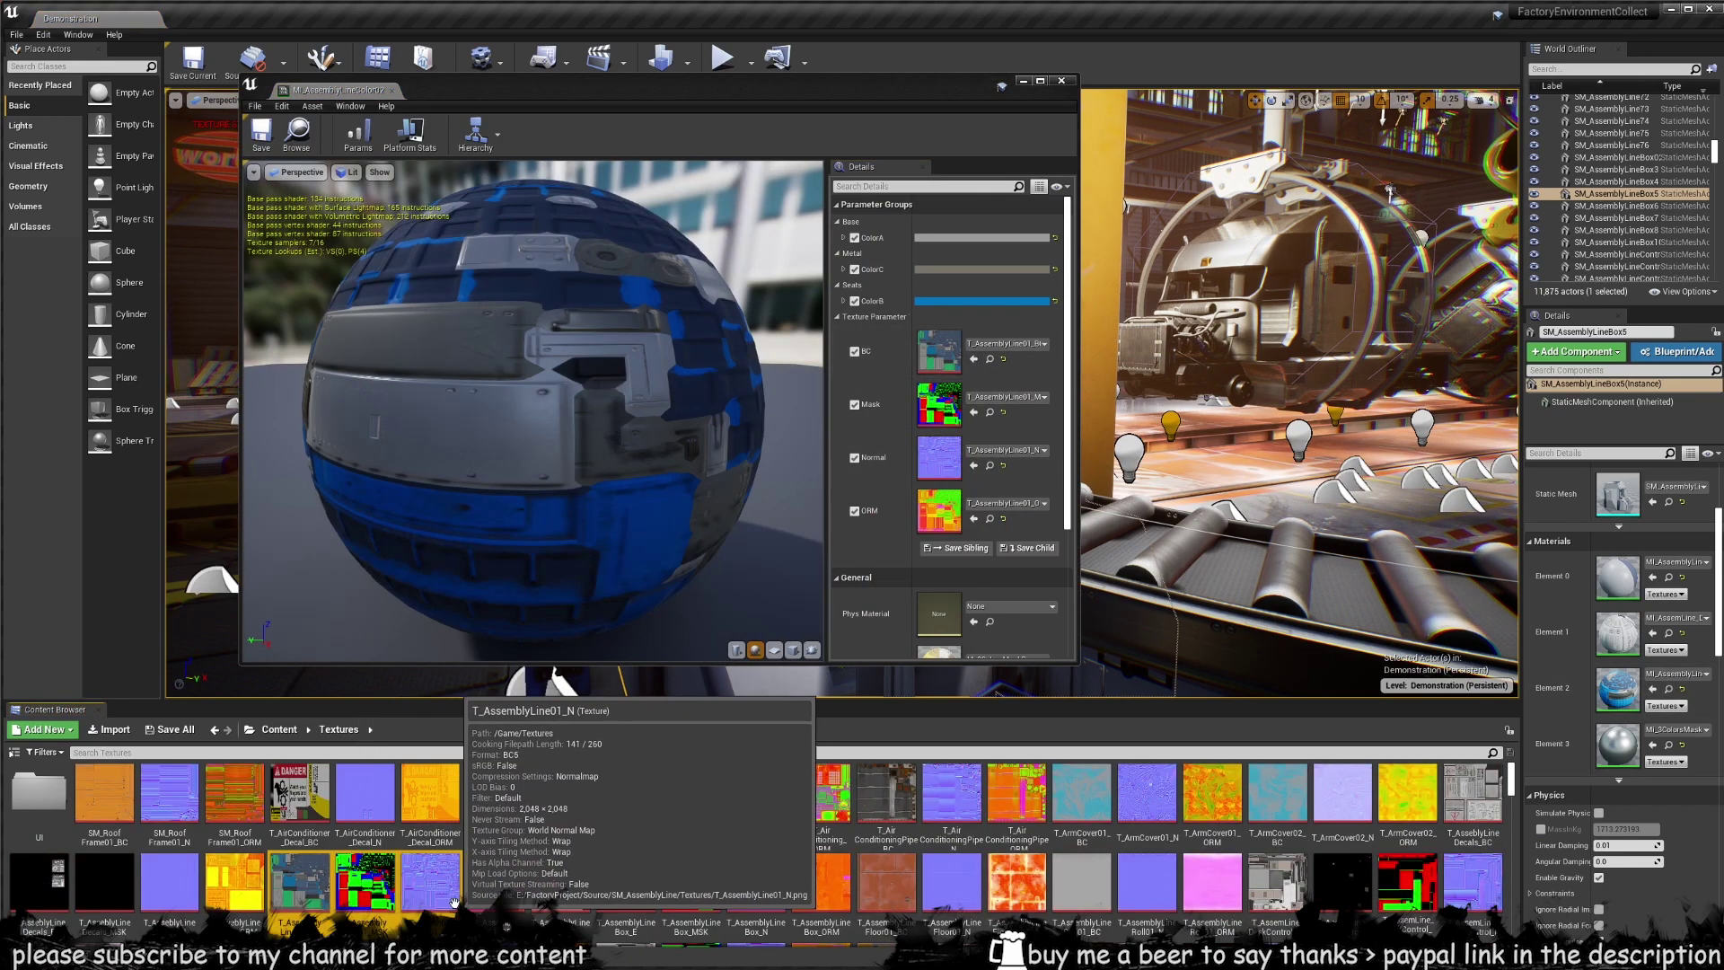